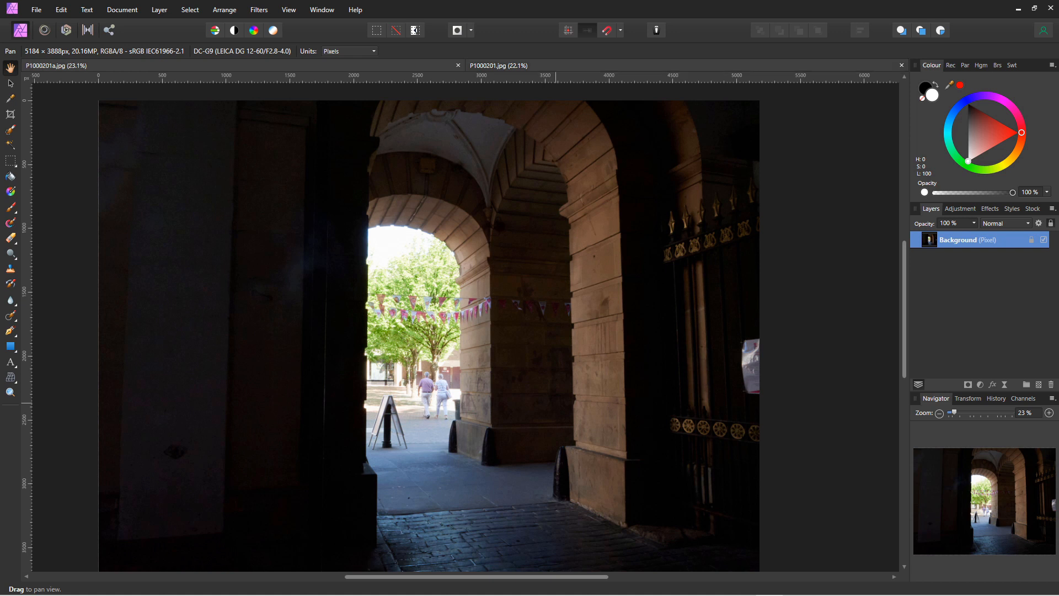
Compare the original archway photo with the cropped version containing the two mannequin figures by viewing each document.
click(488, 66)
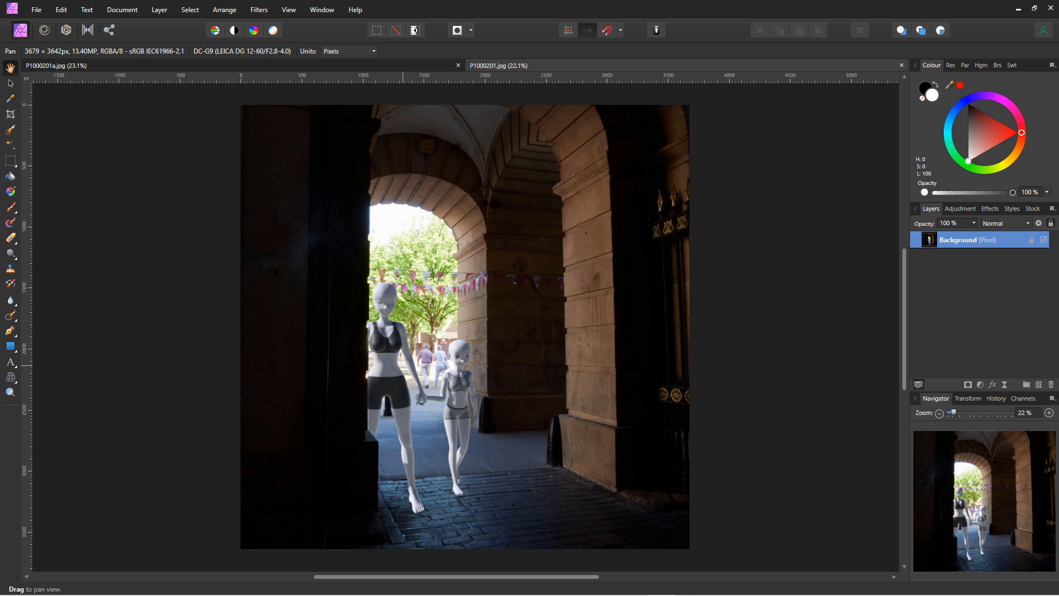
click(187, 66)
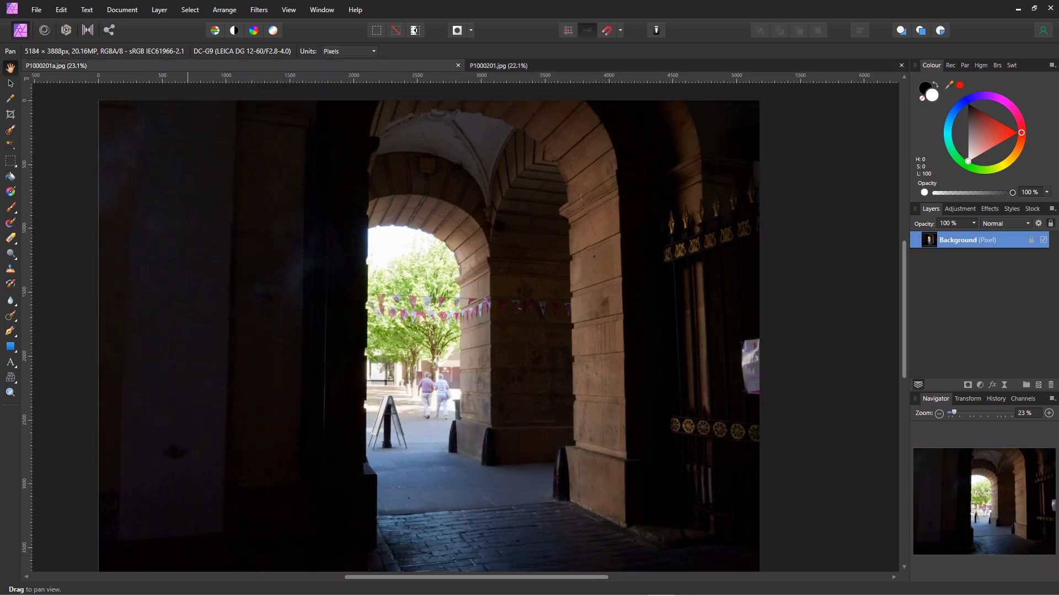
click(473, 66)
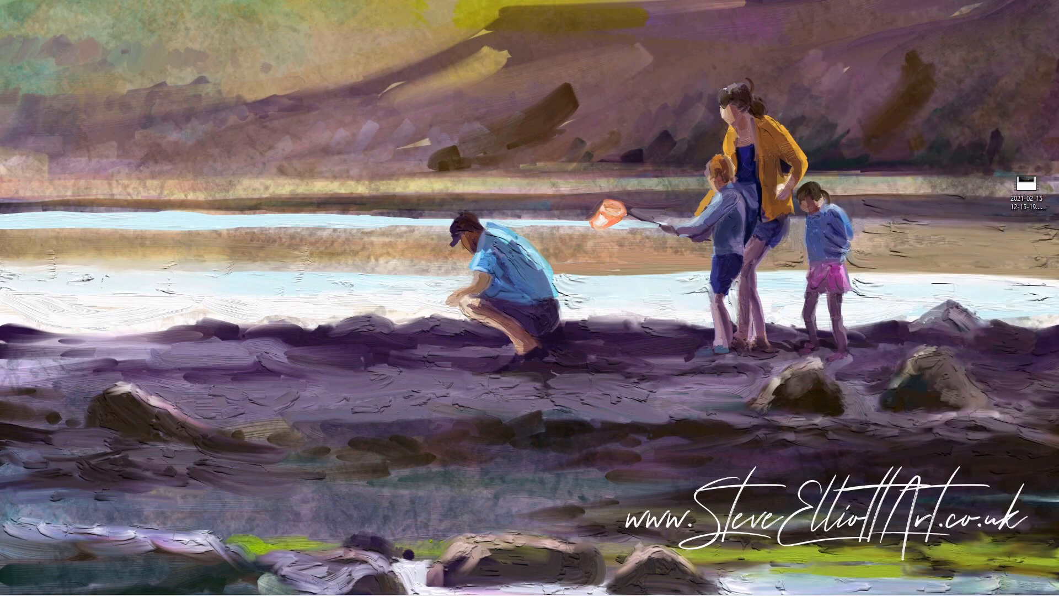
Switch to Krita and choose the h) Charcoal 11 Willow RoughGrain brush preset.
mouse_move(581, 593)
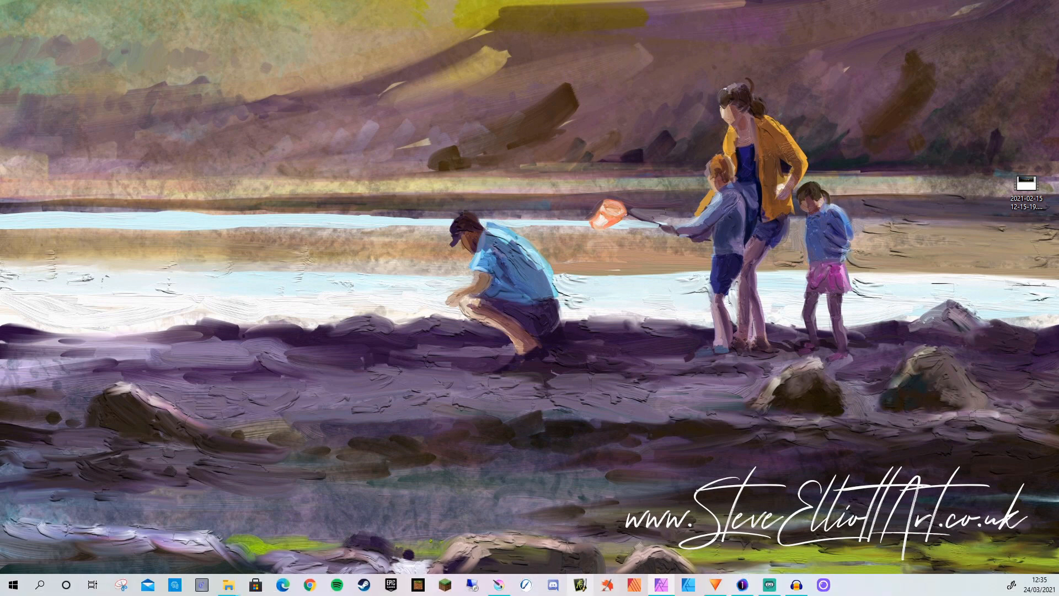
click(580, 584)
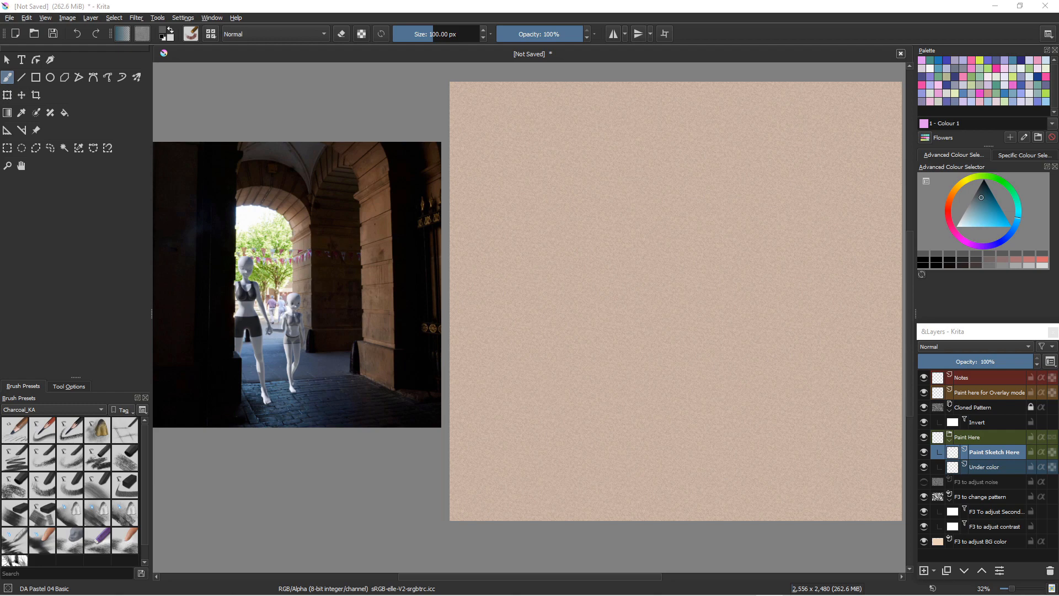
click(14, 486)
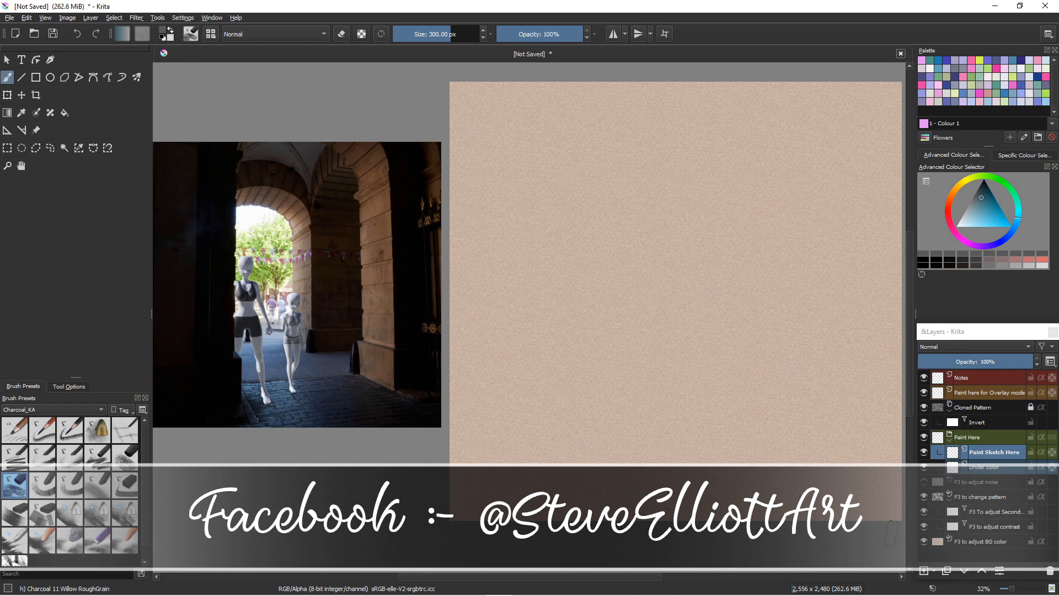
Change the fill colour of the "F3 to adjust BG color" layer to light blue #81d6f8.
click(983, 542)
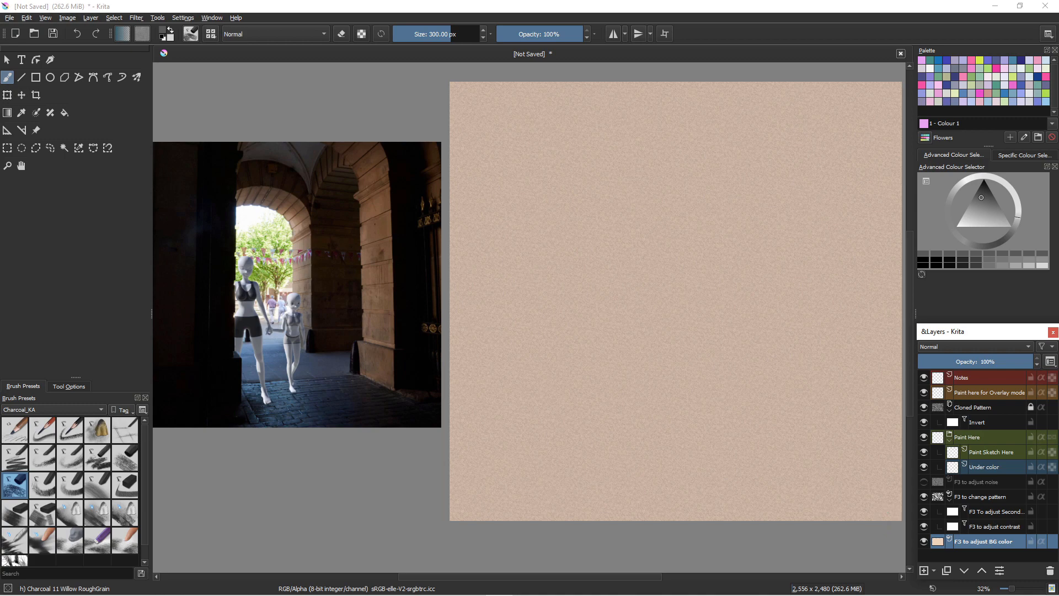
key(F3)
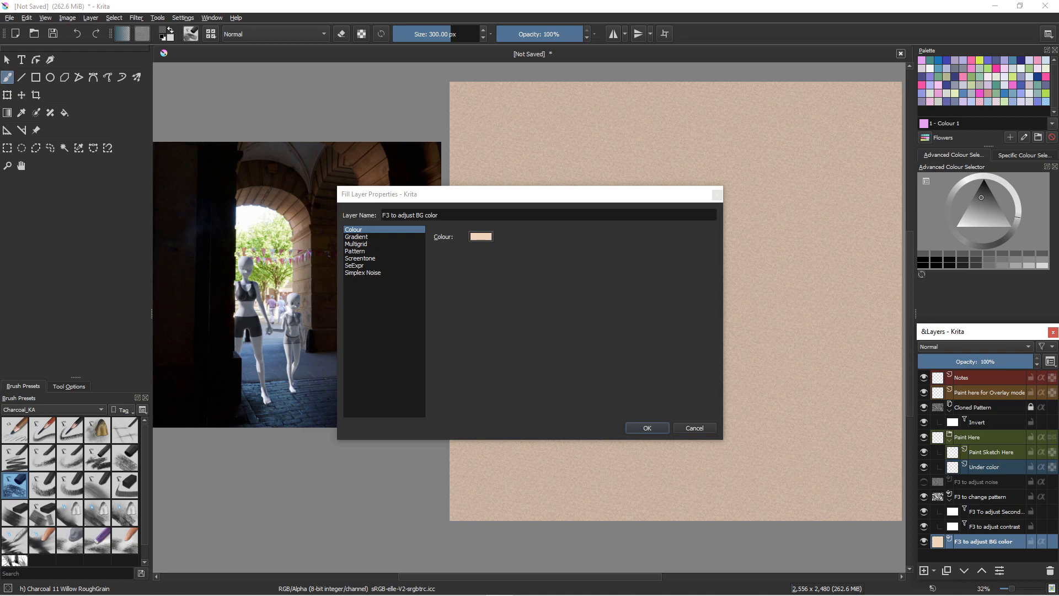
click(481, 237)
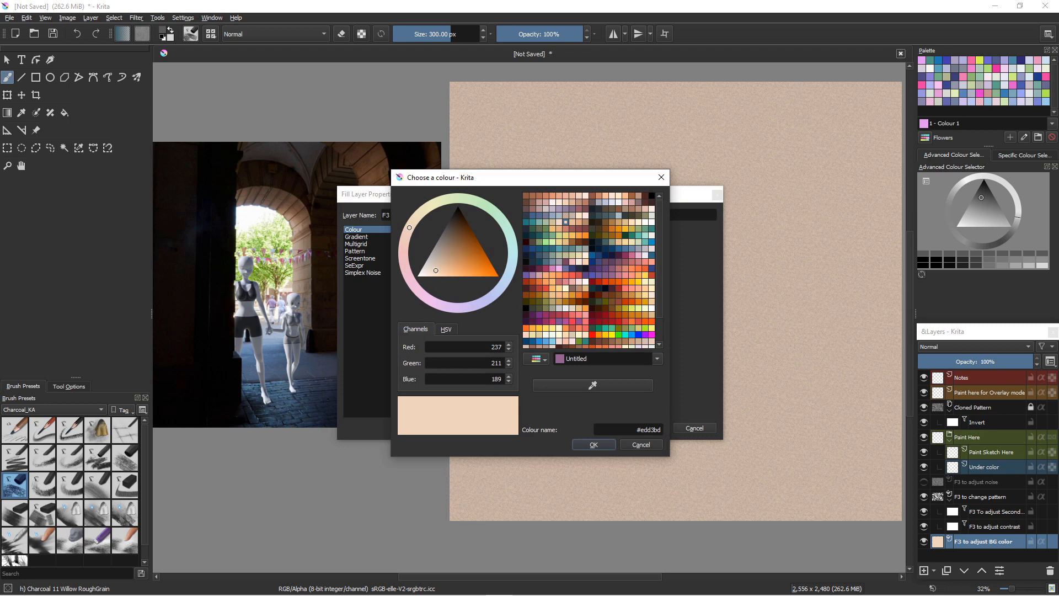
click(651, 242)
drag(440, 257, 453, 270)
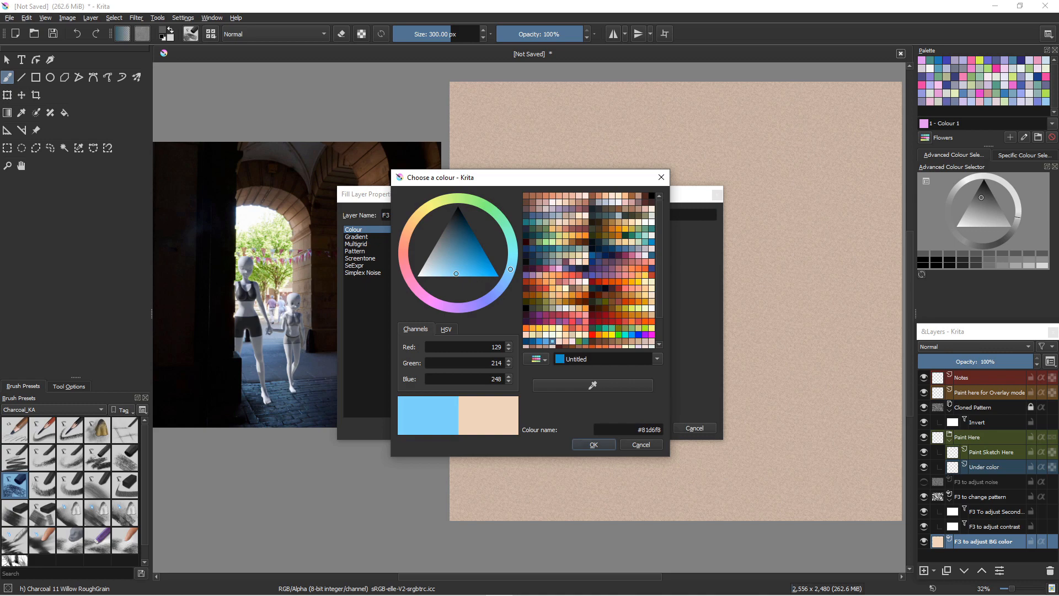
click(593, 444)
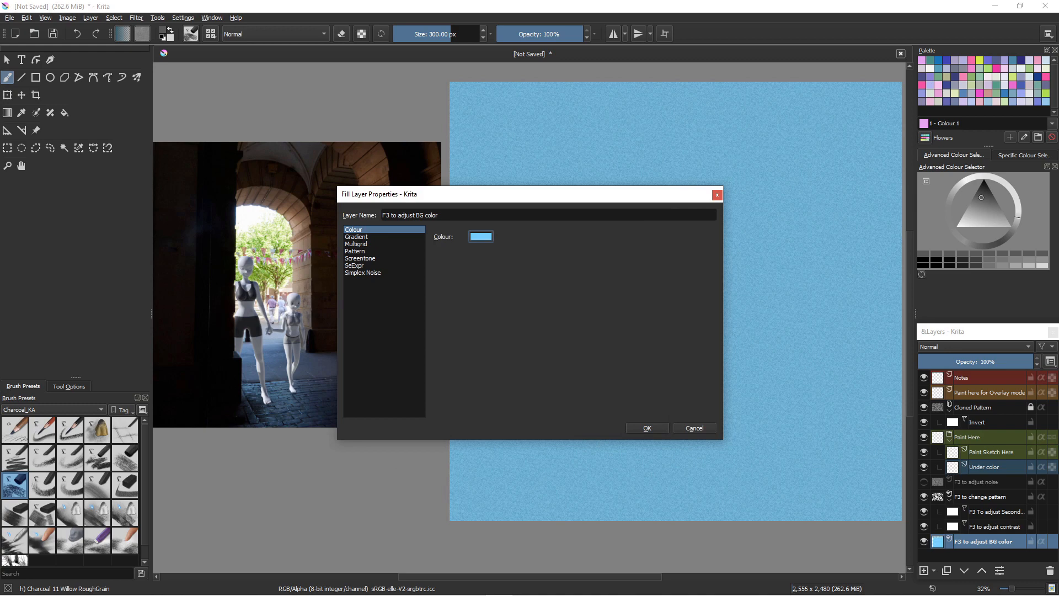
click(647, 428)
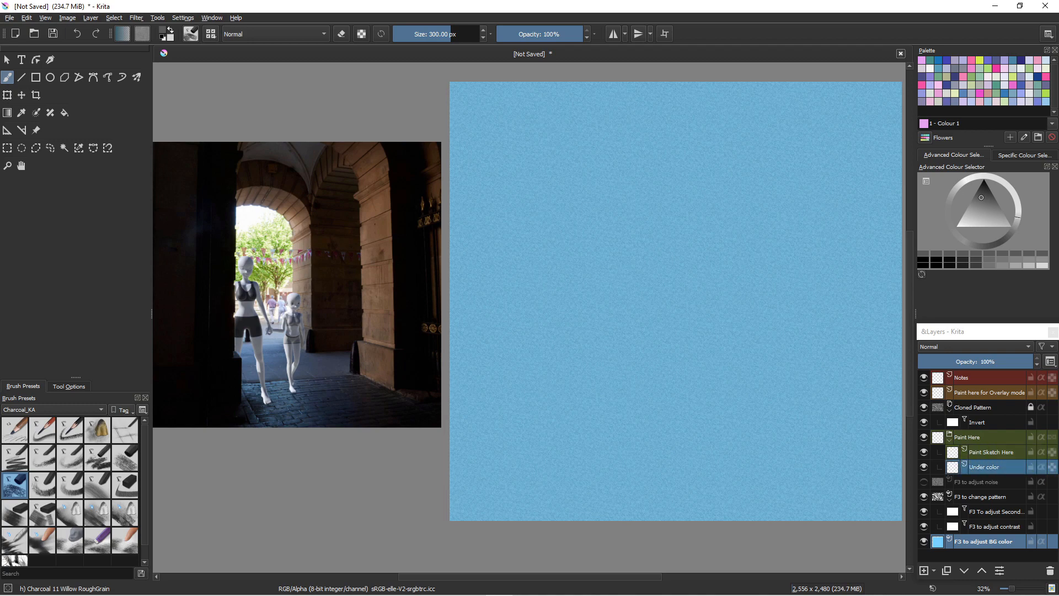
On the Under color layer, paint a rough vertical band of muted dark purple for the wall beside the archway opening.
click(991, 467)
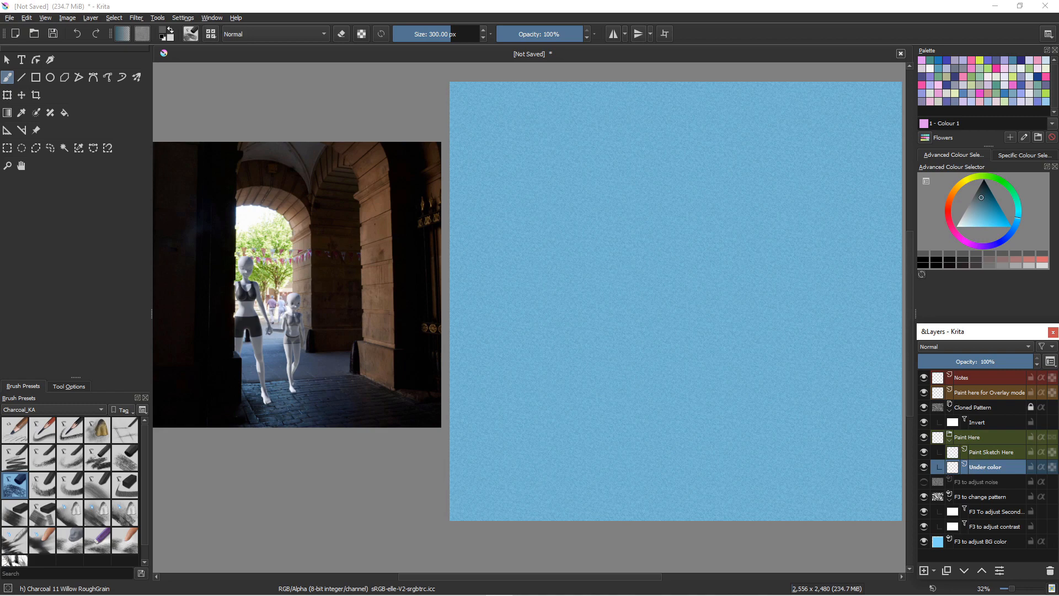
click(950, 196)
click(981, 211)
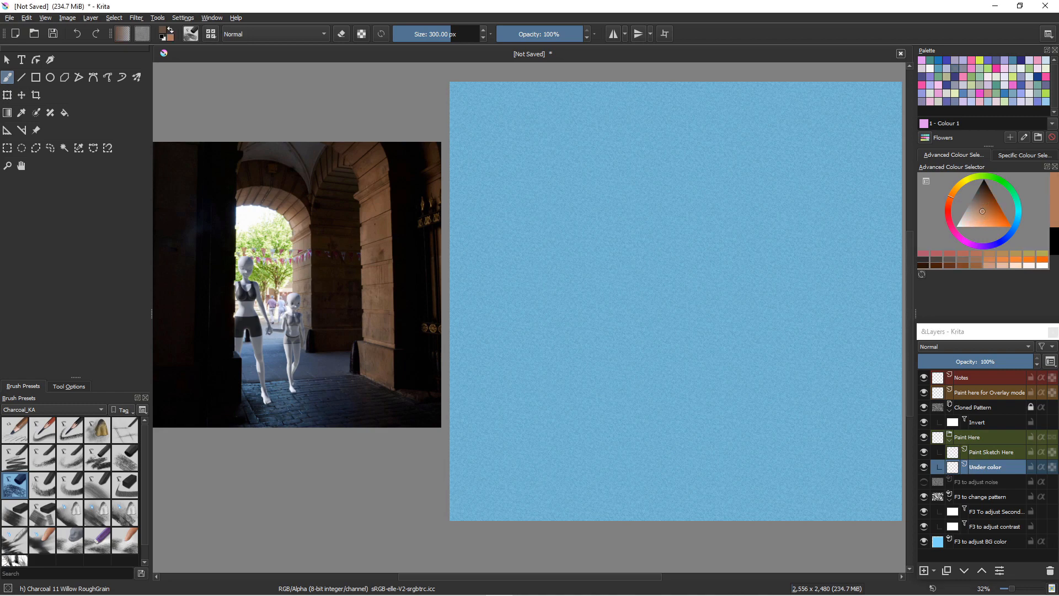
click(987, 245)
click(969, 243)
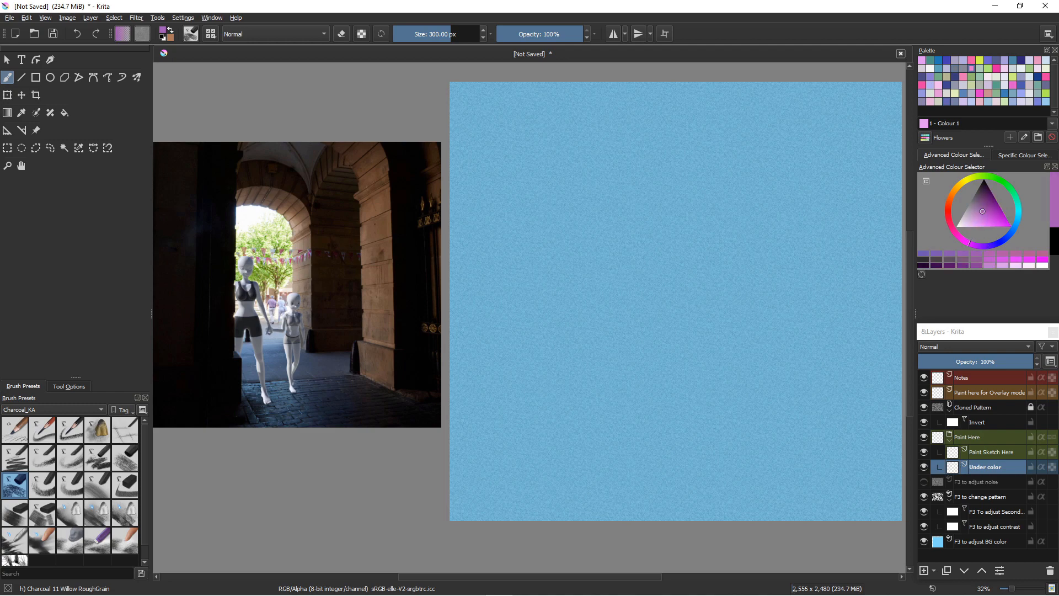
click(977, 198)
click(979, 199)
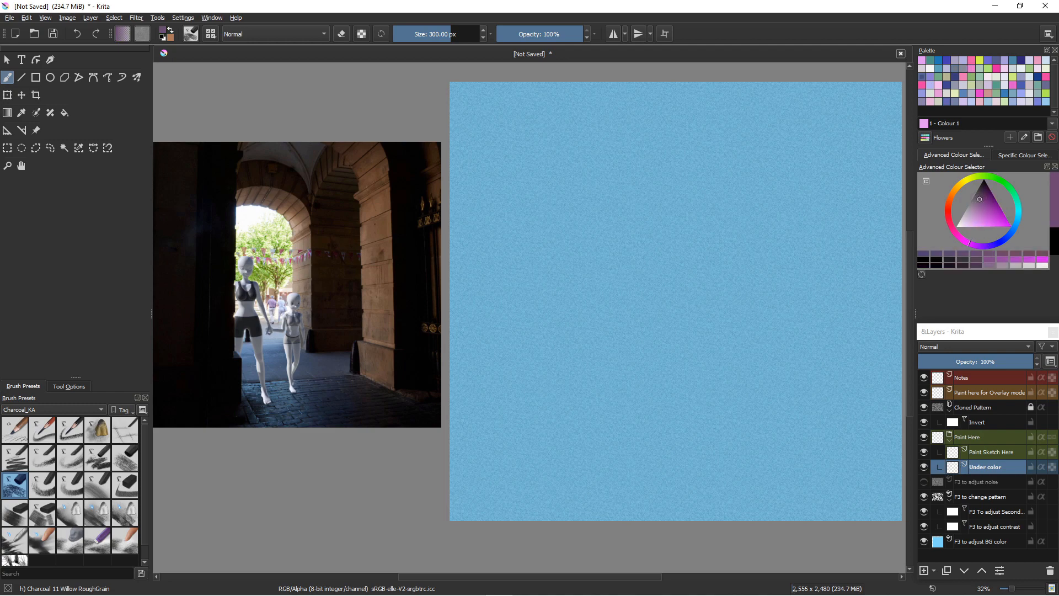
mouse_move(504, 114)
mouse_down()
mouse_move(507, 290)
mouse_move(510, 147)
mouse_move(517, 279)
mouse_move(524, 107)
mouse_move(516, 315)
mouse_move(537, 370)
mouse_up()
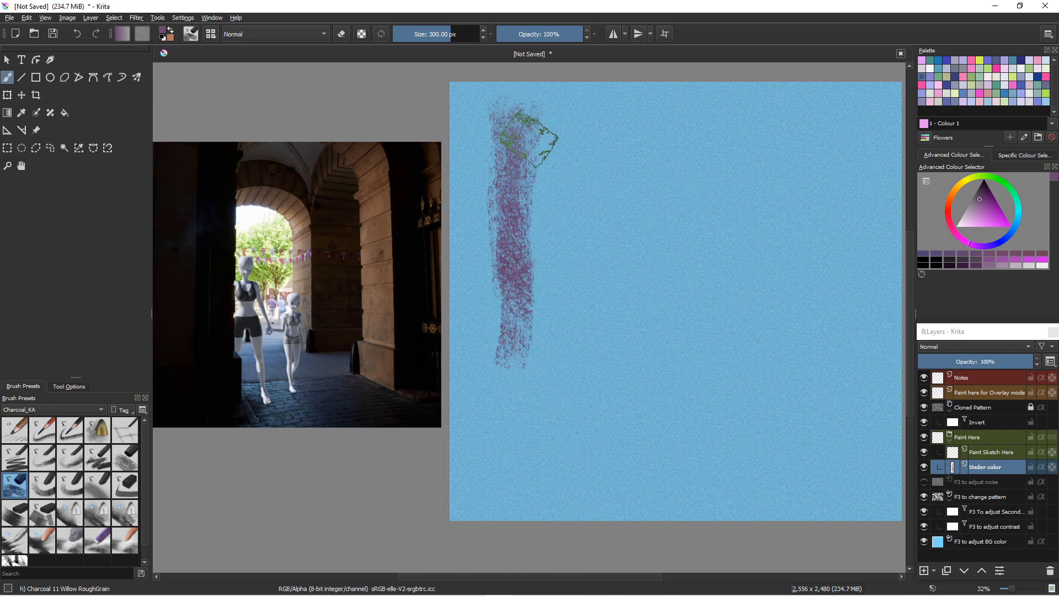
drag(528, 139, 537, 328)
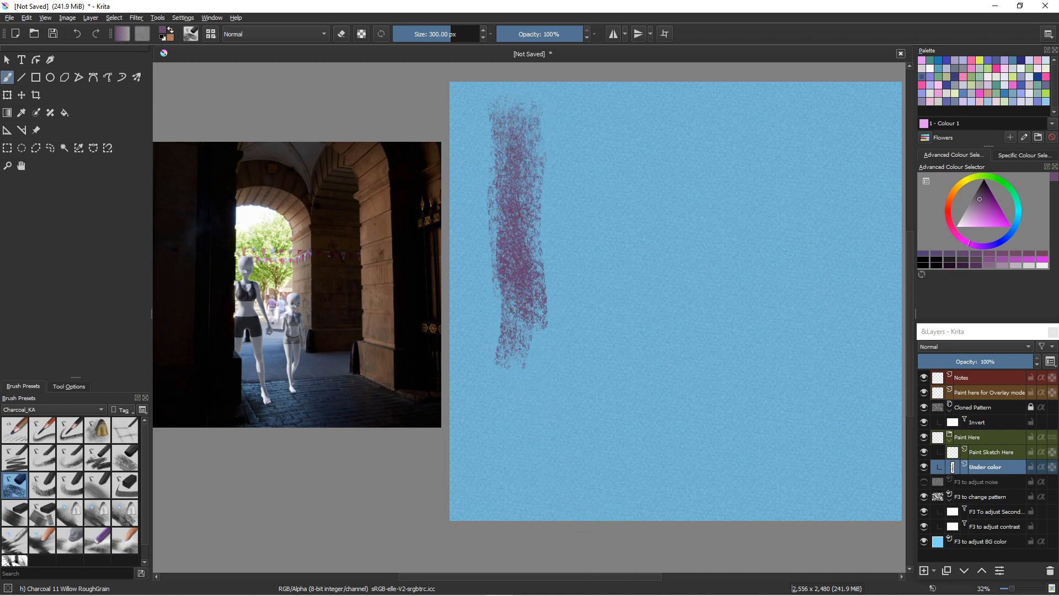
Extend the purple wall down the canvas with the h) Charcoal 12 Comp-Hard brush, enlarging it to 444 px.
click(41, 486)
mouse_move(536, 137)
mouse_down()
mouse_move(533, 386)
mouse_move(514, 371)
mouse_move(506, 386)
mouse_move(485, 272)
mouse_move(481, 371)
mouse_move(470, 390)
mouse_up()
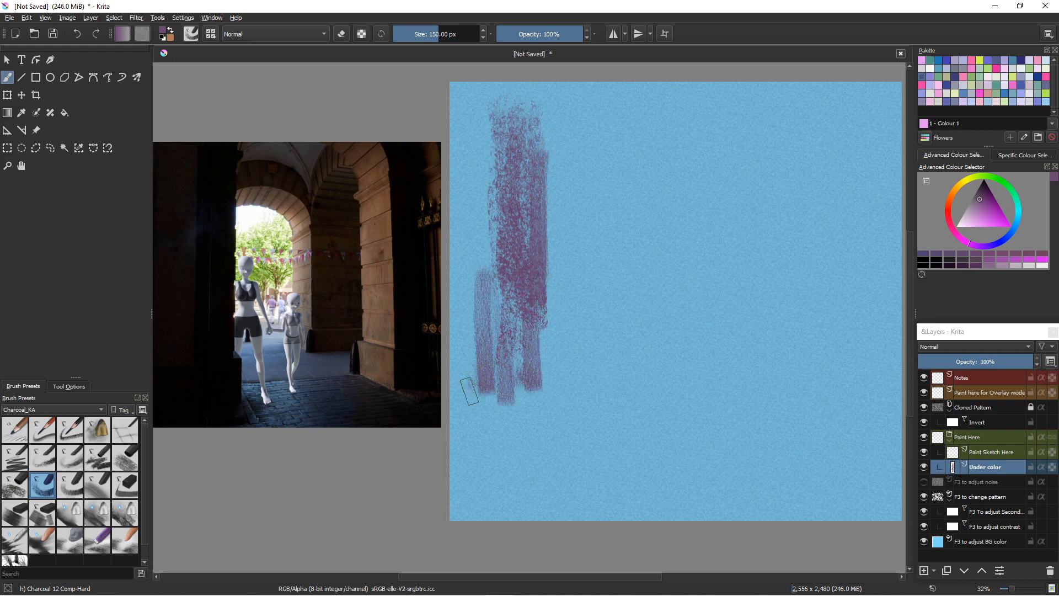
drag(533, 279, 544, 341)
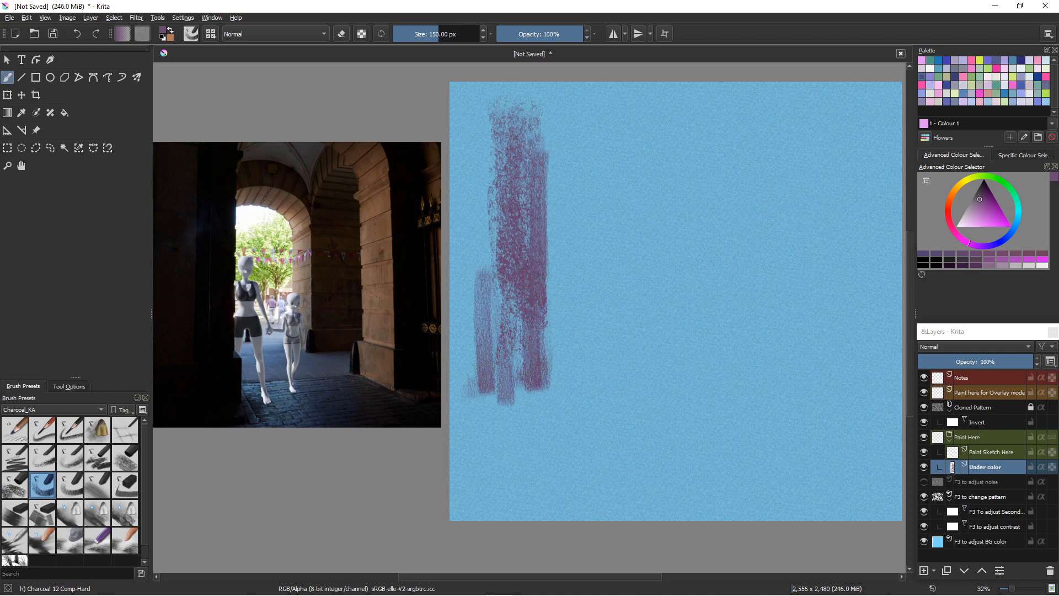
drag(531, 119, 695, 119)
mouse_move(546, 157)
mouse_down()
mouse_move(522, 88)
mouse_move(509, 294)
mouse_move(482, 241)
mouse_move(446, 95)
mouse_move(468, 83)
mouse_move(470, 291)
mouse_move(474, 400)
mouse_up()
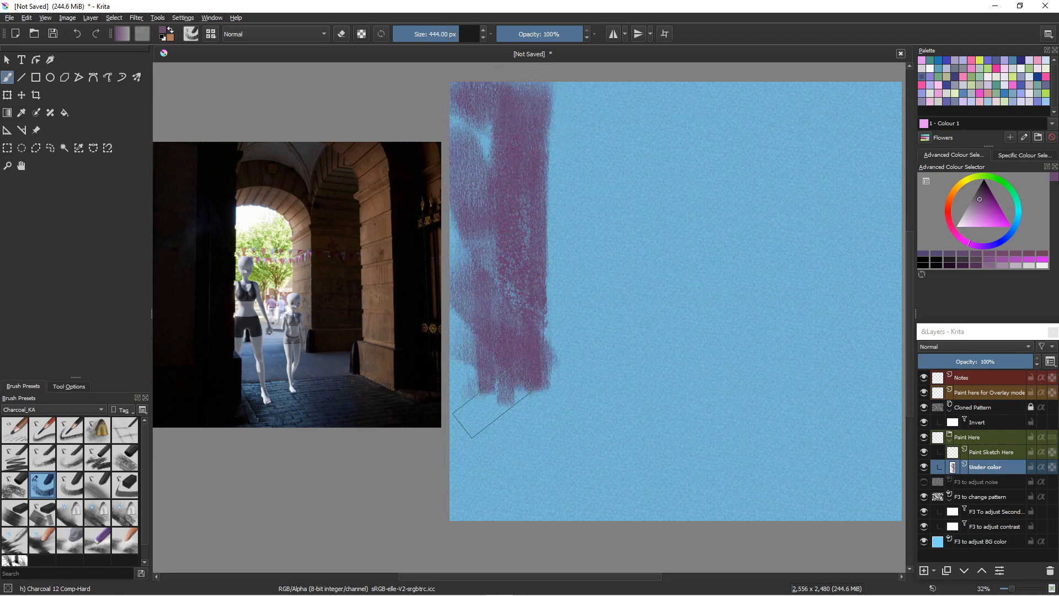
mouse_move(534, 353)
mouse_down()
mouse_move(529, 275)
mouse_move(534, 433)
mouse_move(531, 129)
mouse_move(519, 504)
mouse_up()
drag(484, 356, 495, 477)
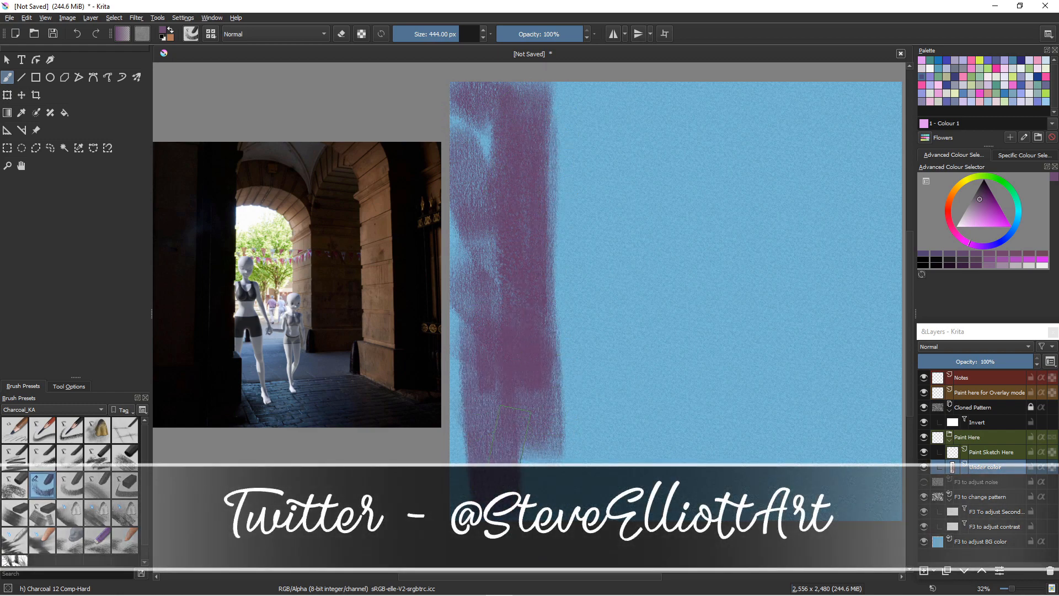
drag(540, 422, 523, 420)
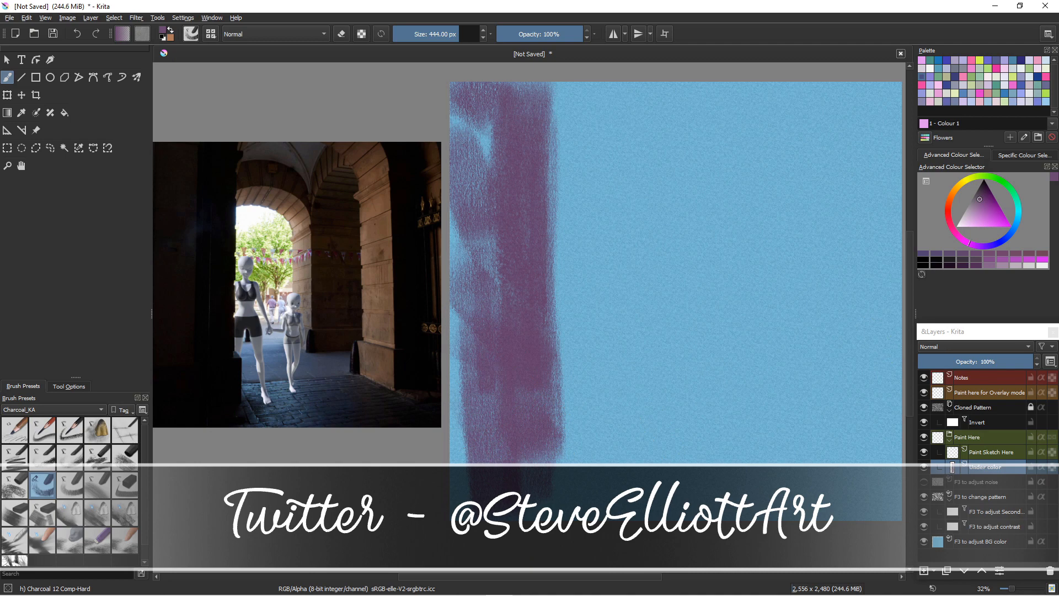
Layer a darker, richer purple over the upper and middle parts of the painted wall.
click(985, 193)
mouse_move(474, 203)
mouse_down()
mouse_move(482, 348)
mouse_move(474, 199)
mouse_move(467, 485)
mouse_move(489, 454)
mouse_move(489, 145)
mouse_move(497, 279)
mouse_up()
drag(560, 113, 526, 270)
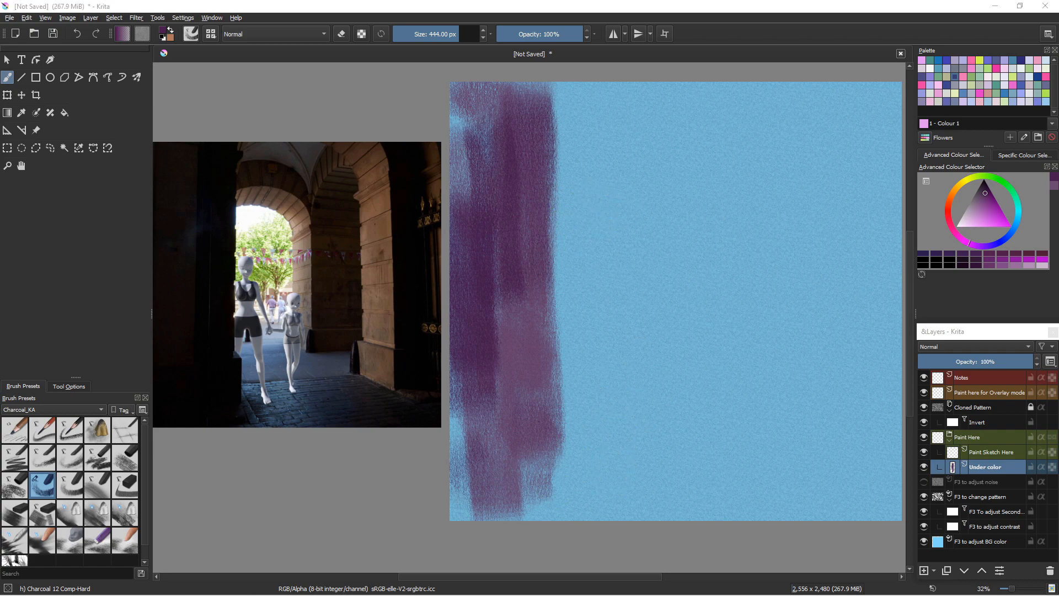
Paint the inner arch and its supporting pillar in dark brown, overlaid with lighter tan strokes.
click(951, 188)
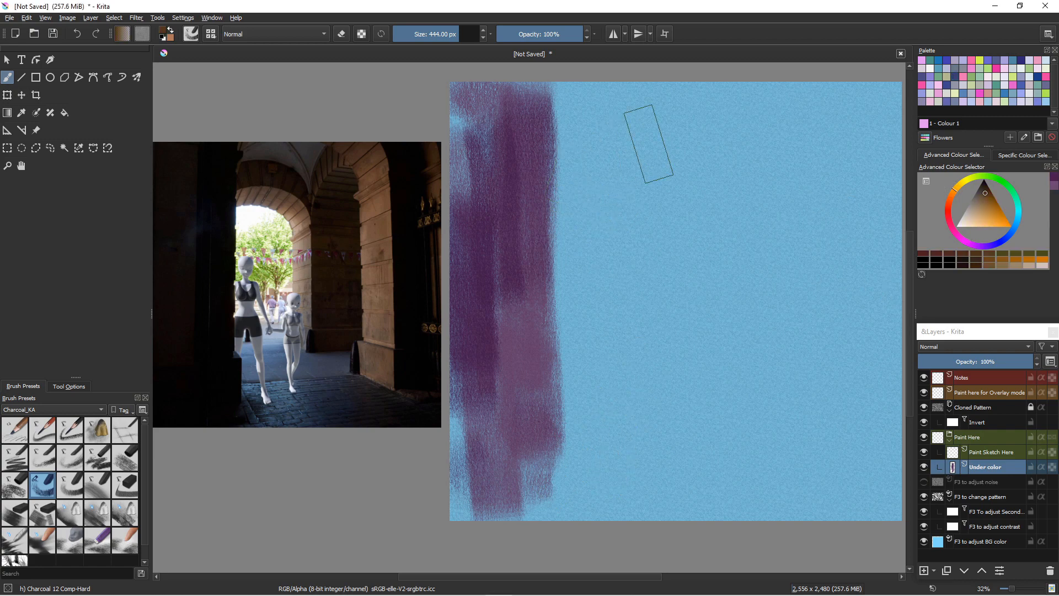
mouse_move(634, 135)
mouse_down()
mouse_move(562, 180)
mouse_move(608, 129)
mouse_move(559, 162)
mouse_move(632, 134)
mouse_move(664, 149)
mouse_move(646, 141)
mouse_move(589, 158)
mouse_up()
mouse_move(697, 210)
mouse_down()
mouse_move(690, 233)
mouse_move(682, 182)
mouse_move(700, 176)
mouse_move(695, 158)
mouse_move(689, 393)
mouse_up()
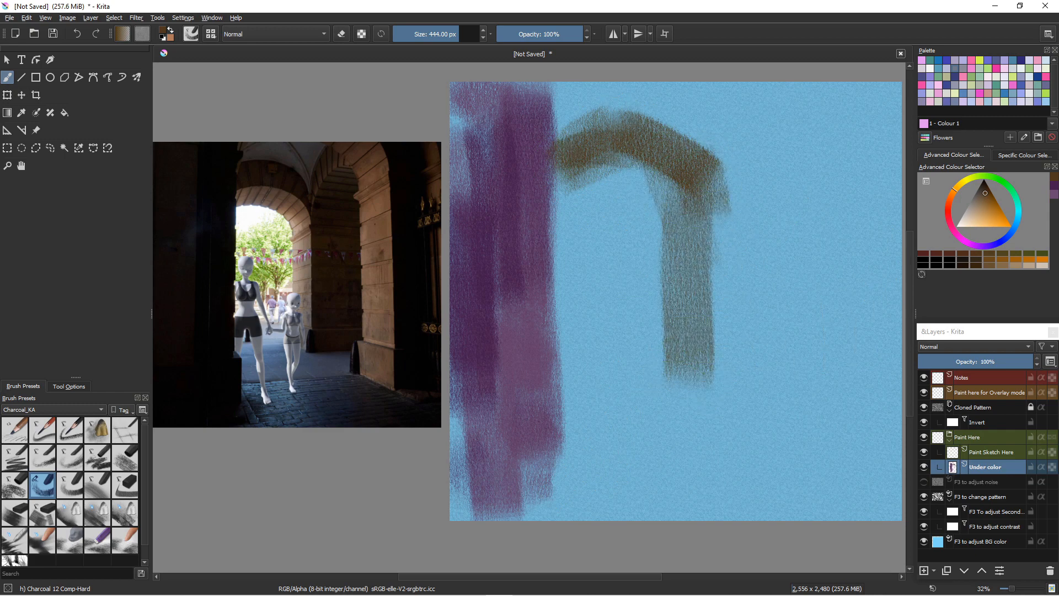
click(978, 216)
drag(669, 167, 691, 324)
drag(742, 373, 737, 273)
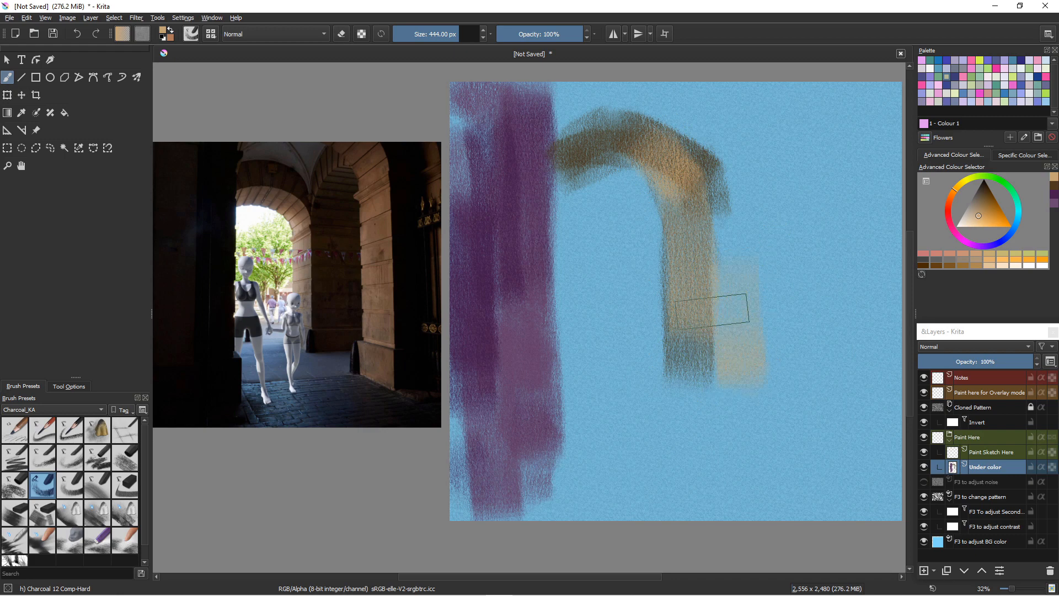
mouse_move(642, 141)
mouse_down()
mouse_move(593, 121)
mouse_move(561, 125)
mouse_move(584, 127)
mouse_move(563, 155)
mouse_move(556, 113)
mouse_move(566, 92)
mouse_move(624, 107)
mouse_up()
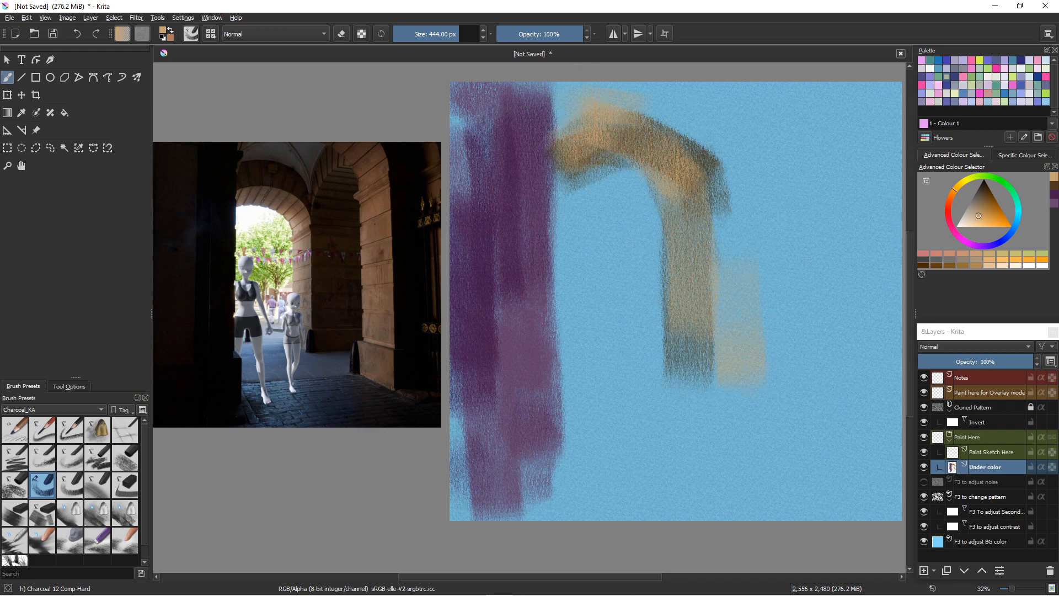
Reuse the recent dark purple to paint the shadows above the inner arch, beyond its pillar and around the pillar's base.
click(1054, 195)
mouse_move(656, 105)
mouse_down()
mouse_move(593, 78)
mouse_move(537, 132)
mouse_move(563, 120)
mouse_move(749, 175)
mouse_move(622, 92)
mouse_move(631, 78)
mouse_move(558, 89)
mouse_move(821, 93)
mouse_move(778, 205)
mouse_move(778, 144)
mouse_up()
drag(689, 111, 795, 187)
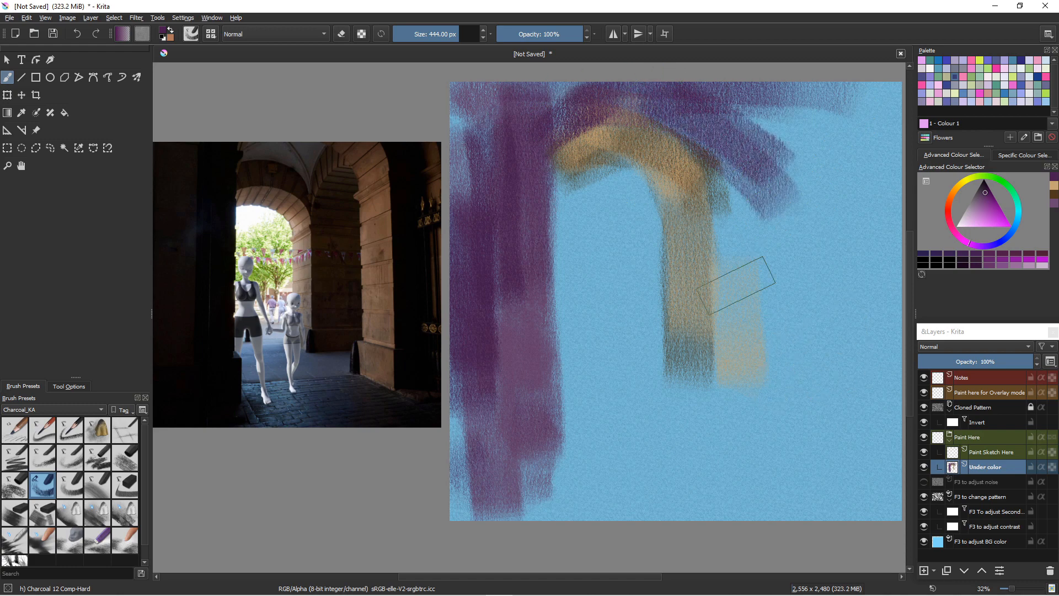
mouse_move(733, 221)
mouse_down()
mouse_move(755, 383)
mouse_move(757, 235)
mouse_move(776, 239)
mouse_move(799, 420)
mouse_move(753, 209)
mouse_move(737, 442)
mouse_move(759, 410)
mouse_move(750, 462)
mouse_move(742, 425)
mouse_move(759, 397)
mouse_move(626, 408)
mouse_move(696, 394)
mouse_move(667, 381)
mouse_move(612, 407)
mouse_move(759, 431)
mouse_up()
mouse_move(837, 234)
mouse_down()
mouse_move(840, 322)
mouse_move(842, 227)
mouse_move(844, 404)
mouse_move(823, 163)
mouse_move(844, 425)
mouse_up()
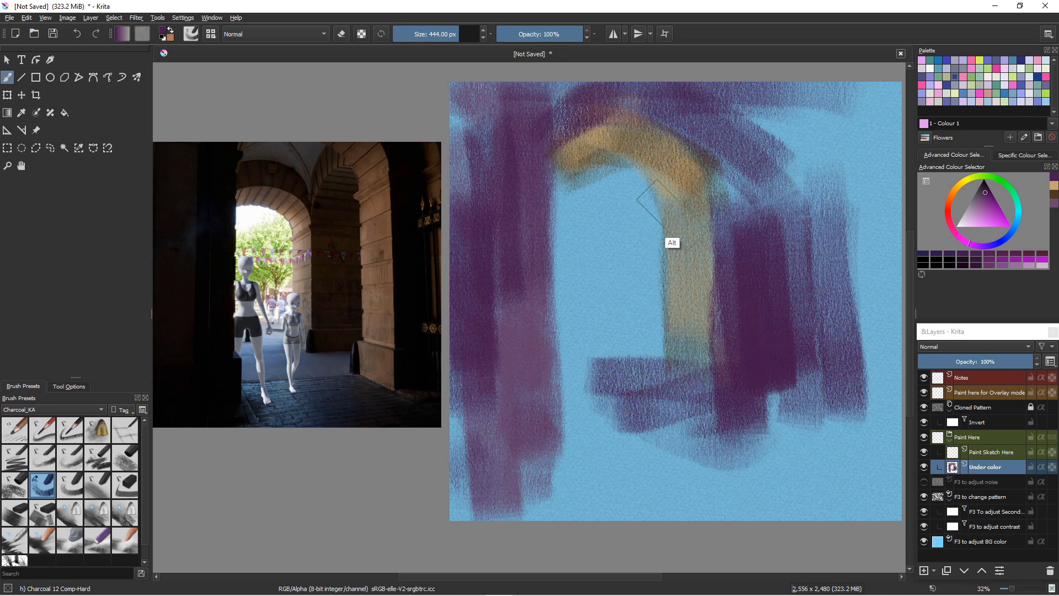
Sample a grey-tan from the inner pillar and paint the outer arch and its tall pillar over the purple shadows.
ctrl+click(666, 234)
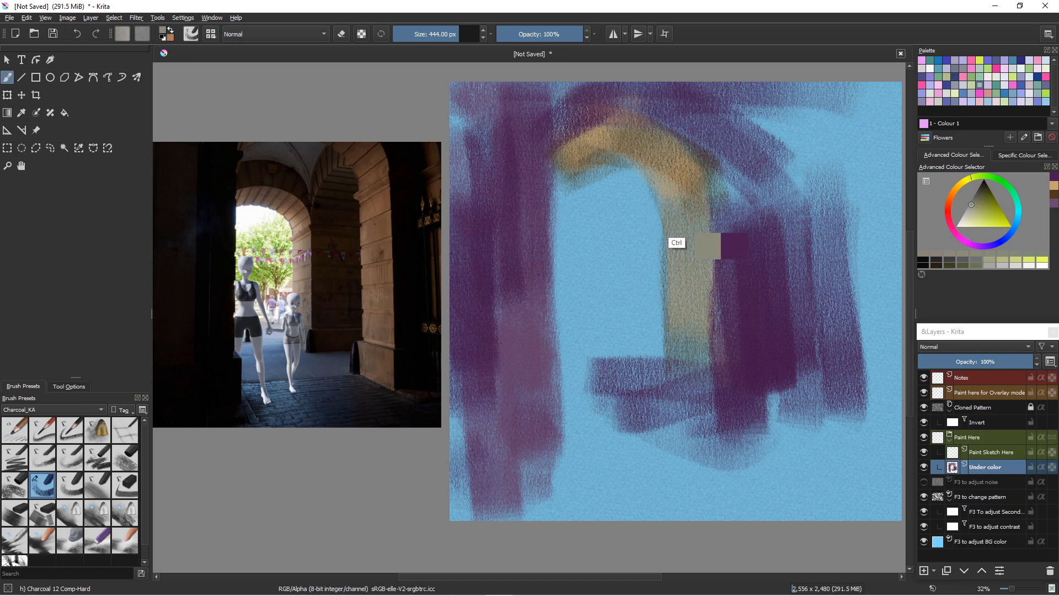
drag(763, 242, 766, 375)
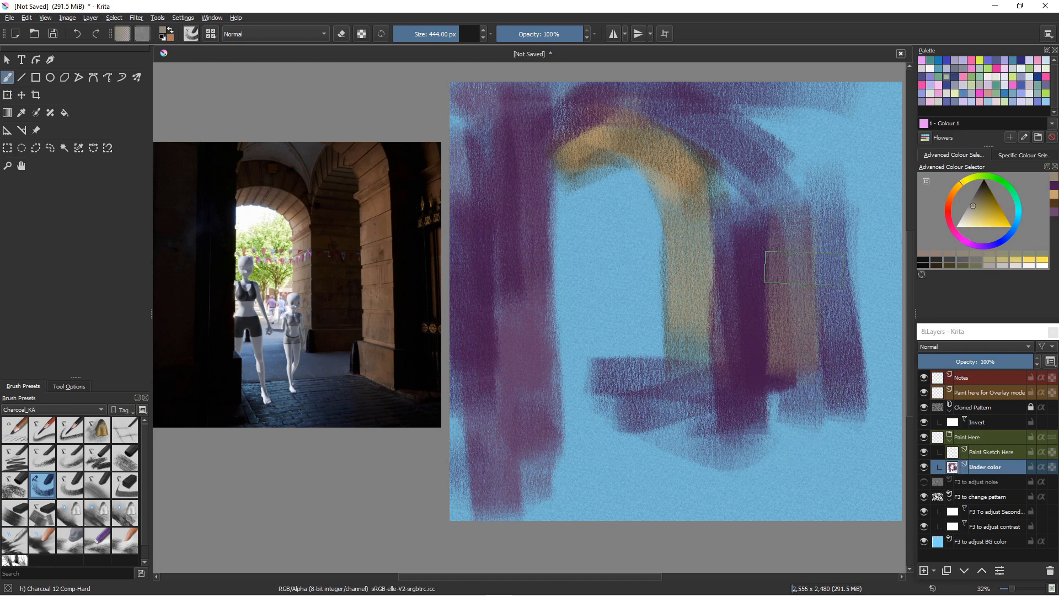
drag(802, 160, 806, 449)
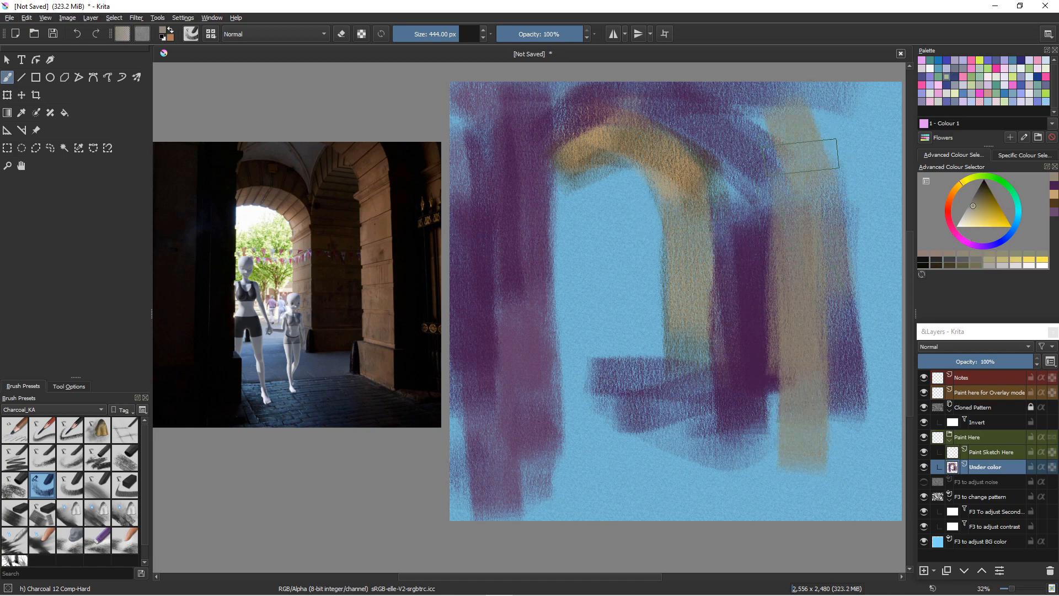
mouse_move(802, 155)
mouse_down()
mouse_move(816, 132)
mouse_move(827, 138)
mouse_move(814, 408)
mouse_move(833, 469)
mouse_up()
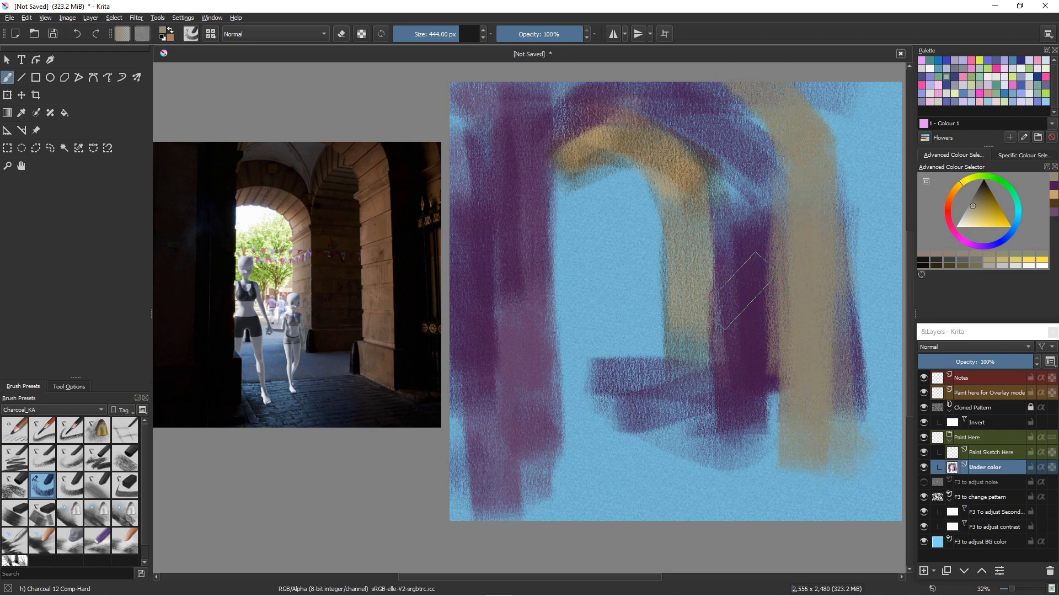
Sample the dark purple beside the inner pillar and paint the wall beyond the outer arch and pillar from top to ground.
ctrl+click(764, 319)
drag(877, 160, 883, 496)
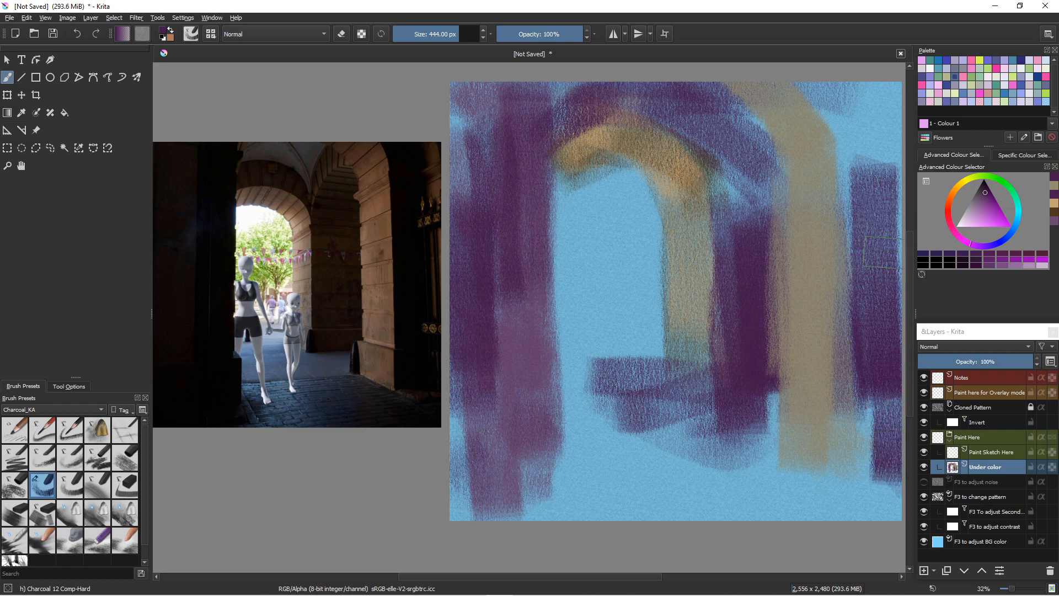
mouse_move(884, 242)
mouse_down()
mouse_move(860, 160)
mouse_move(794, 97)
mouse_up()
drag(842, 173, 877, 235)
drag(860, 91, 886, 102)
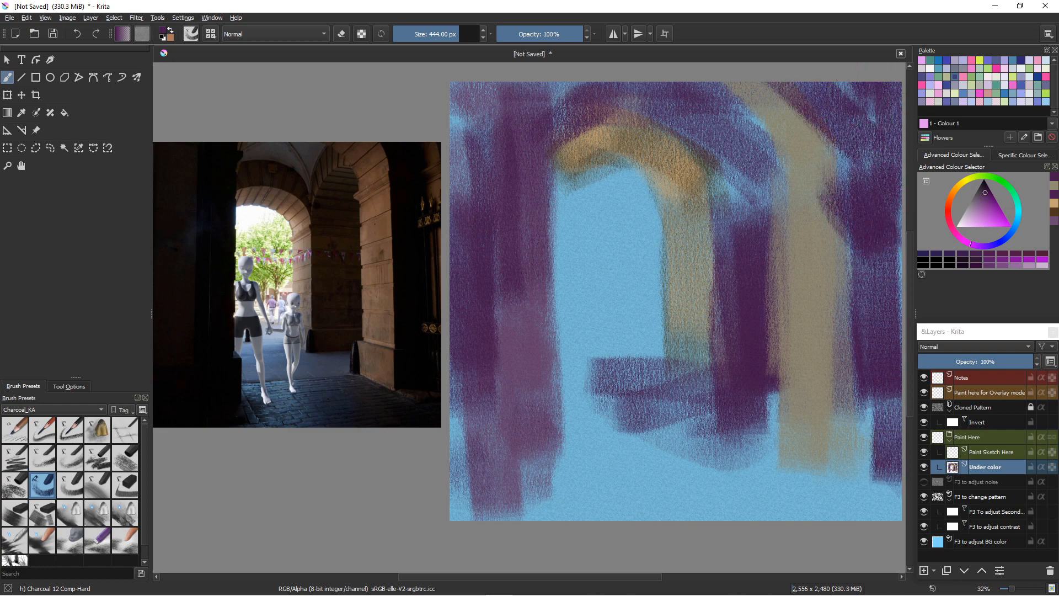
drag(866, 386, 877, 510)
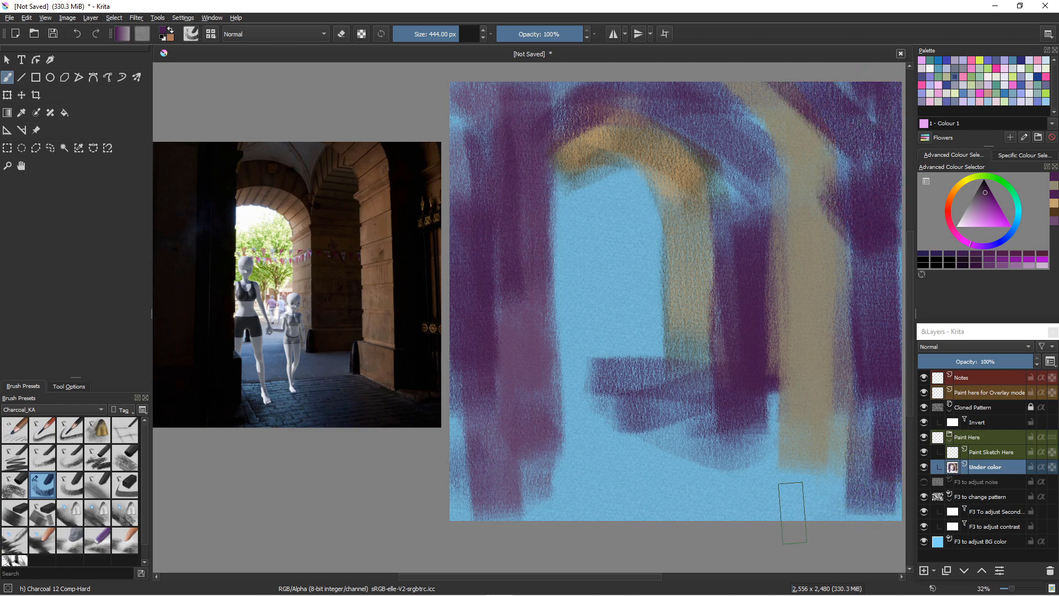
mouse_move(797, 466)
mouse_down()
mouse_move(840, 377)
mouse_move(841, 493)
mouse_move(857, 363)
mouse_move(887, 430)
mouse_up()
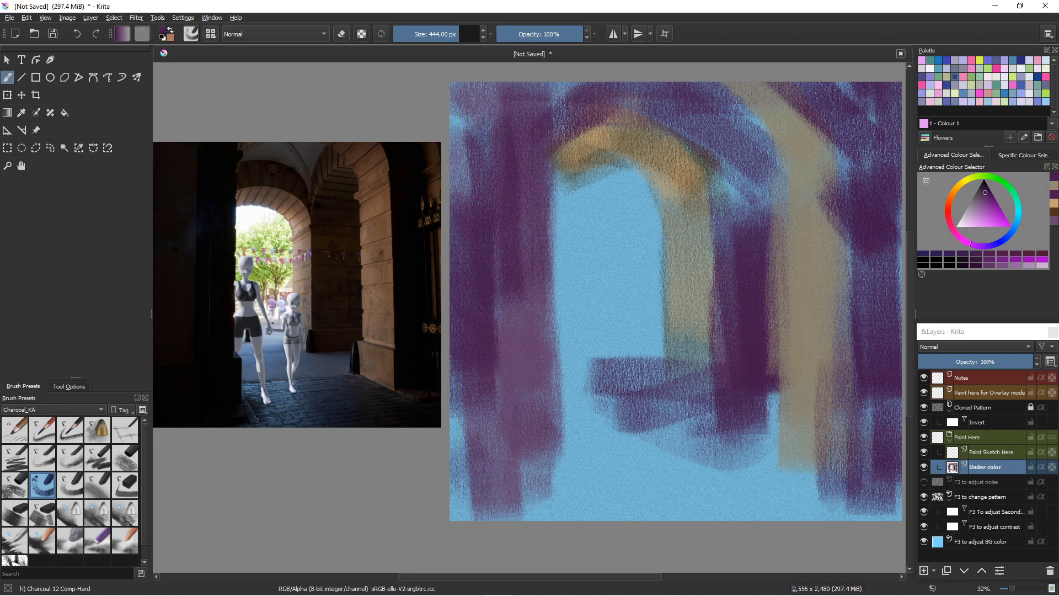
Paint the shadow at the outer pillar's base in dark indigo and sweep dark navy strokes across the floor.
click(988, 245)
mouse_move(812, 441)
mouse_down()
mouse_move(841, 470)
mouse_move(805, 490)
mouse_up()
drag(750, 442, 774, 463)
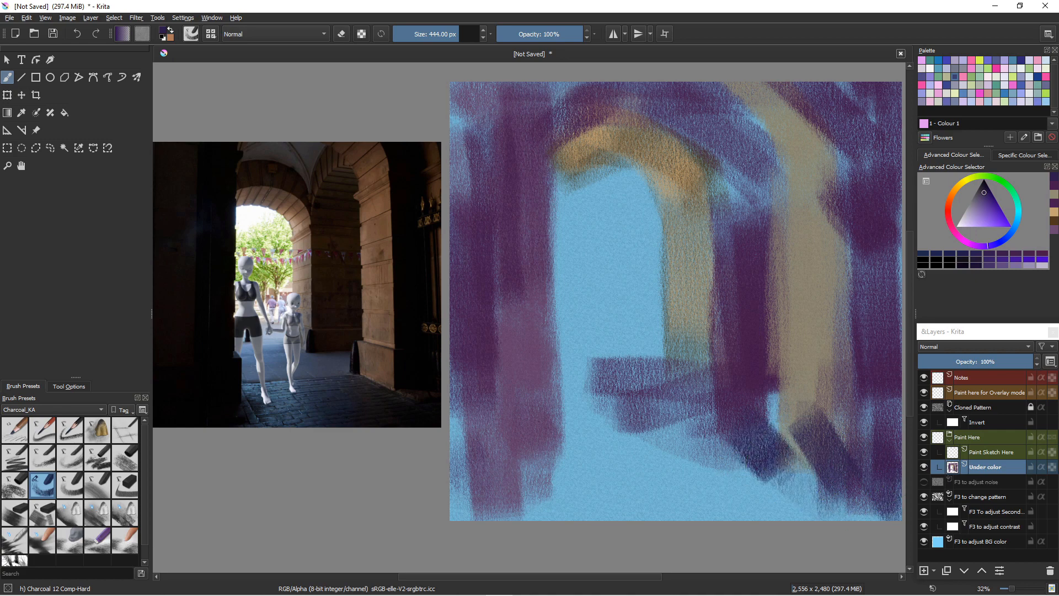
click(1006, 237)
mouse_move(770, 448)
mouse_down()
mouse_move(824, 463)
mouse_move(738, 445)
mouse_move(609, 462)
mouse_up()
mouse_move(728, 431)
mouse_down()
mouse_move(598, 422)
mouse_move(684, 480)
mouse_move(573, 497)
mouse_move(585, 510)
mouse_move(458, 512)
mouse_up()
drag(522, 452, 687, 445)
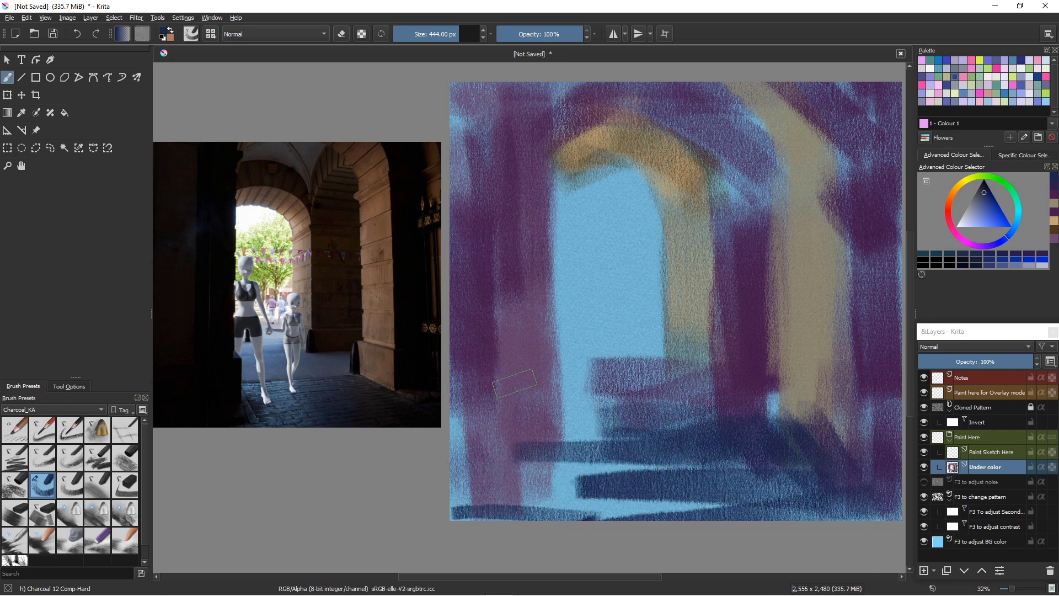
Paint dark navy shadows on the near wall, at its base and up its edge beside the archway opening.
mouse_move(508, 378)
mouse_down()
mouse_move(530, 400)
mouse_move(554, 394)
mouse_move(554, 442)
mouse_move(555, 384)
mouse_move(548, 491)
mouse_move(527, 371)
mouse_move(562, 455)
mouse_move(561, 419)
mouse_move(559, 470)
mouse_move(561, 422)
mouse_move(540, 427)
mouse_move(518, 388)
mouse_move(521, 419)
mouse_up()
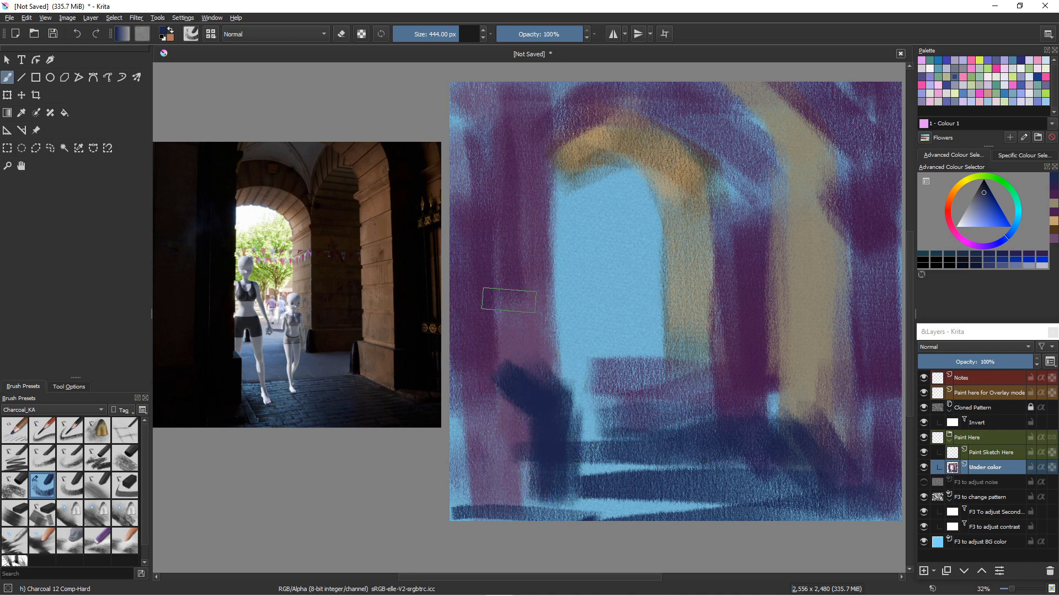
mouse_move(521, 237)
mouse_down()
mouse_move(525, 362)
mouse_move(539, 236)
mouse_move(528, 395)
mouse_move(544, 272)
mouse_move(538, 75)
mouse_move(539, 261)
mouse_move(456, 204)
mouse_up()
mouse_move(538, 130)
mouse_down()
mouse_move(608, 87)
mouse_move(560, 120)
mouse_move(605, 94)
mouse_move(547, 110)
mouse_move(610, 96)
mouse_move(539, 149)
mouse_move(569, 123)
mouse_up()
Reduce the brush size to 246 px and paint a dark navy shadow band around the top of the inner arch.
key(bracketleft)
key(bracketleft)
key(bracketleft)
key(bracketleft)
key(bracketleft)
key(bracketleft)
key(bracketleft)
key(bracketleft)
key(bracketleft)
drag(644, 104, 562, 109)
mouse_move(562, 109)
mouse_down()
mouse_move(620, 102)
mouse_move(608, 100)
mouse_move(662, 108)
mouse_up()
drag(662, 107, 602, 102)
mouse_move(669, 113)
mouse_down()
mouse_move(728, 171)
mouse_move(770, 237)
mouse_up()
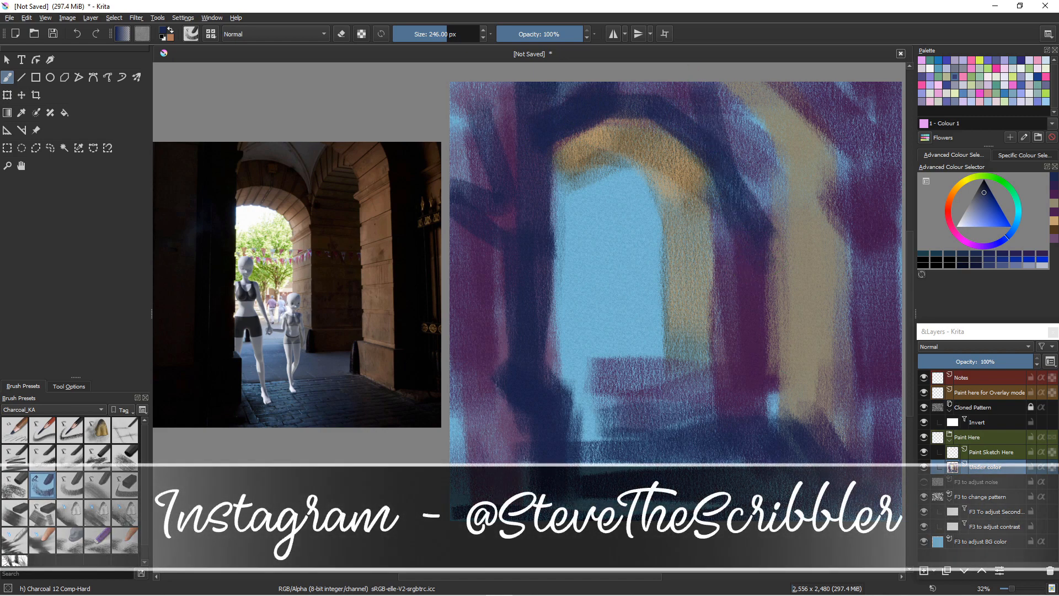
Lighten the vault above the inner arch with periwinkle blue, blending over its dark edge with a sampled grey-blue.
click(976, 218)
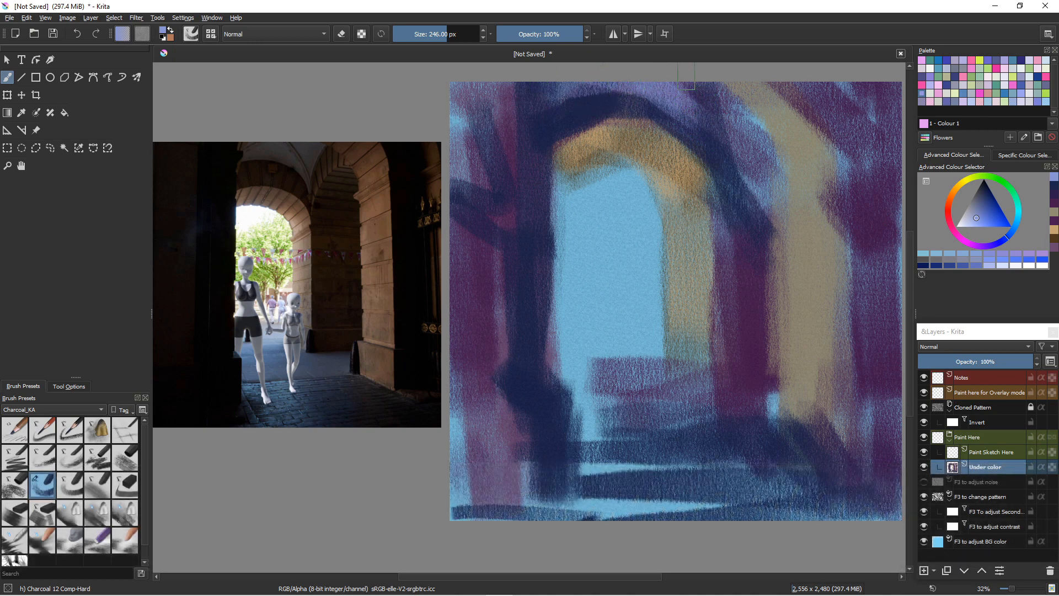
drag(687, 76, 738, 164)
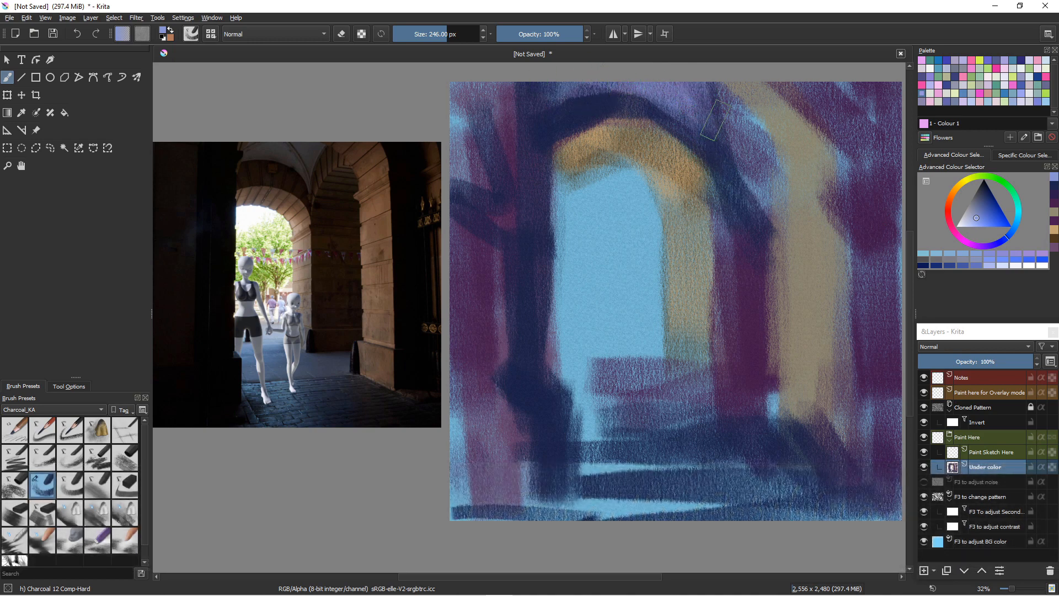
drag(760, 77, 729, 132)
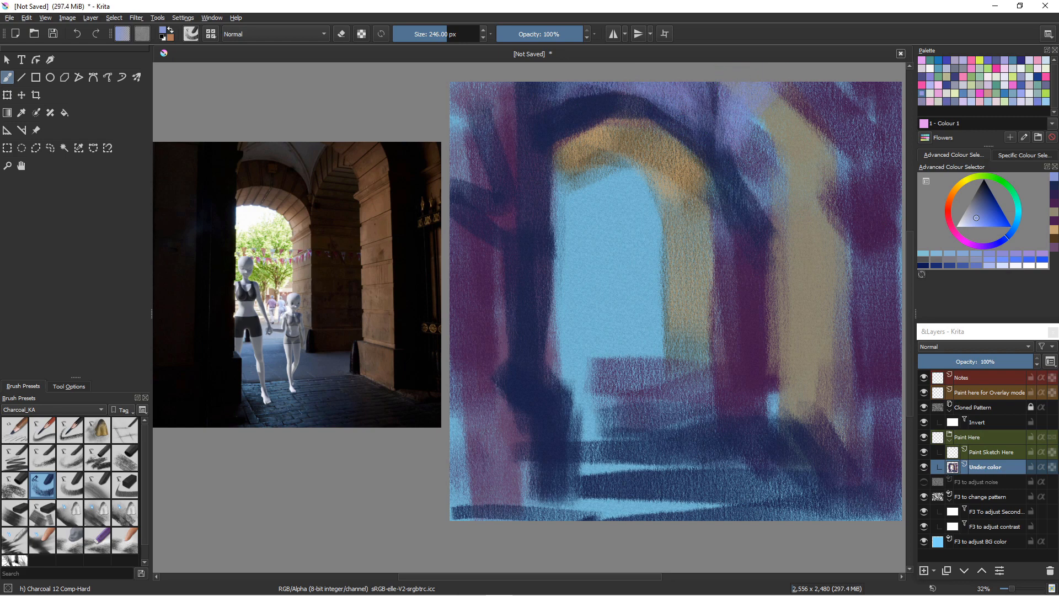
ctrl+click(742, 182)
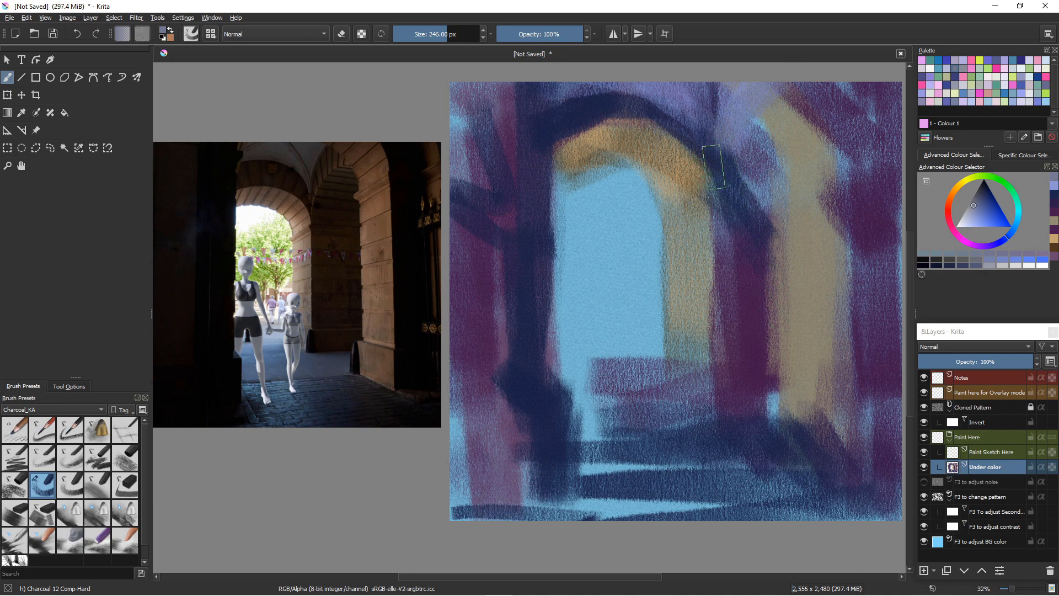
mouse_move(721, 164)
mouse_down()
mouse_move(679, 107)
mouse_move(709, 102)
mouse_move(717, 89)
mouse_up()
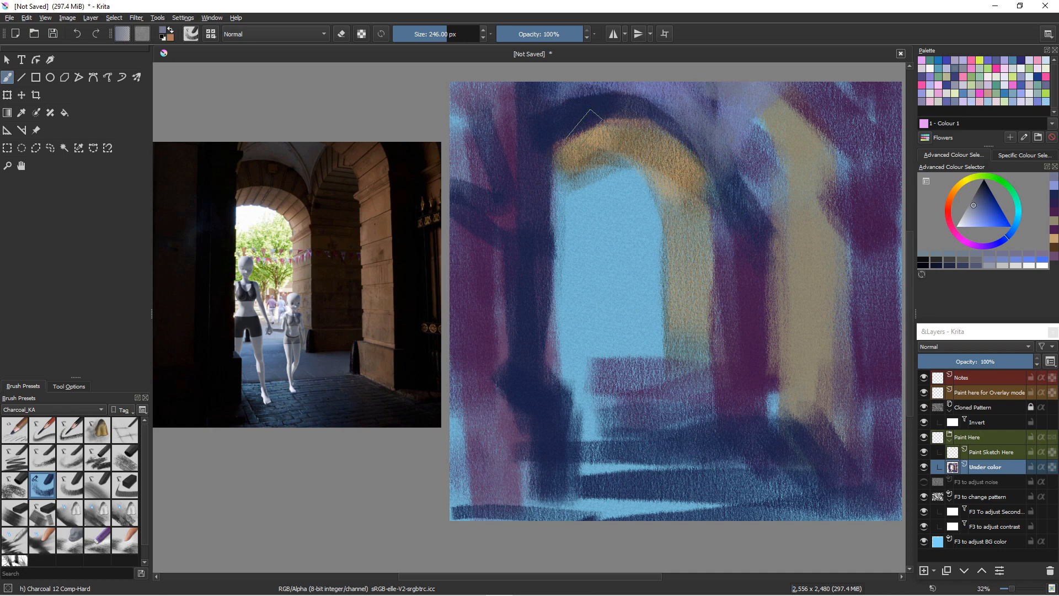
Narrow the inner arch and pillar with dark navy along the outer edge, and repaint their face in sampled grey-tan.
mouse_move(590, 117)
mouse_down()
mouse_move(622, 113)
mouse_move(668, 128)
mouse_move(577, 118)
mouse_move(684, 150)
mouse_move(734, 217)
mouse_move(671, 135)
mouse_move(682, 141)
mouse_move(723, 232)
mouse_up()
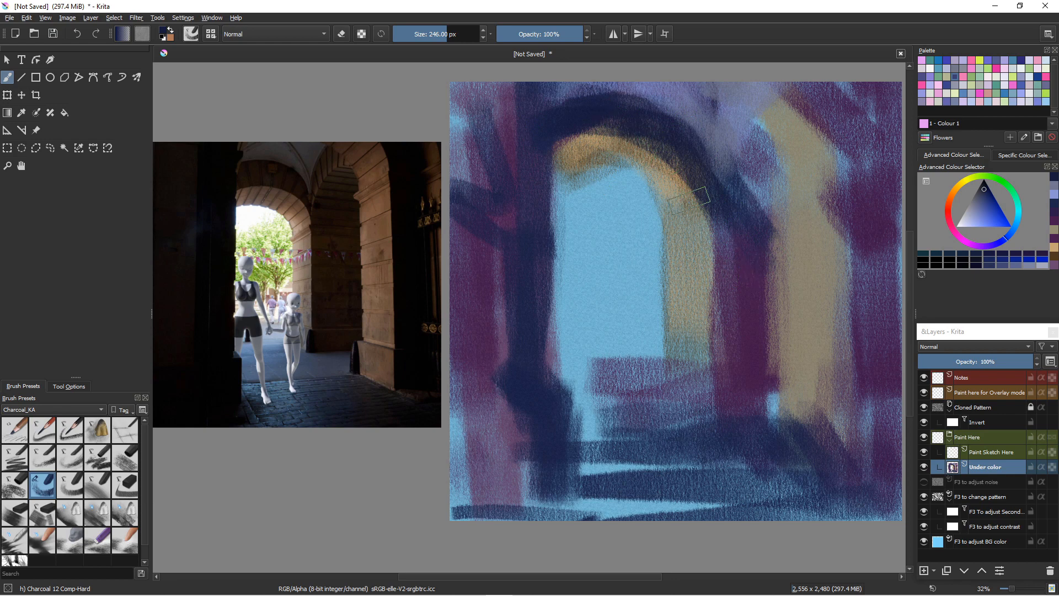
drag(709, 174, 722, 386)
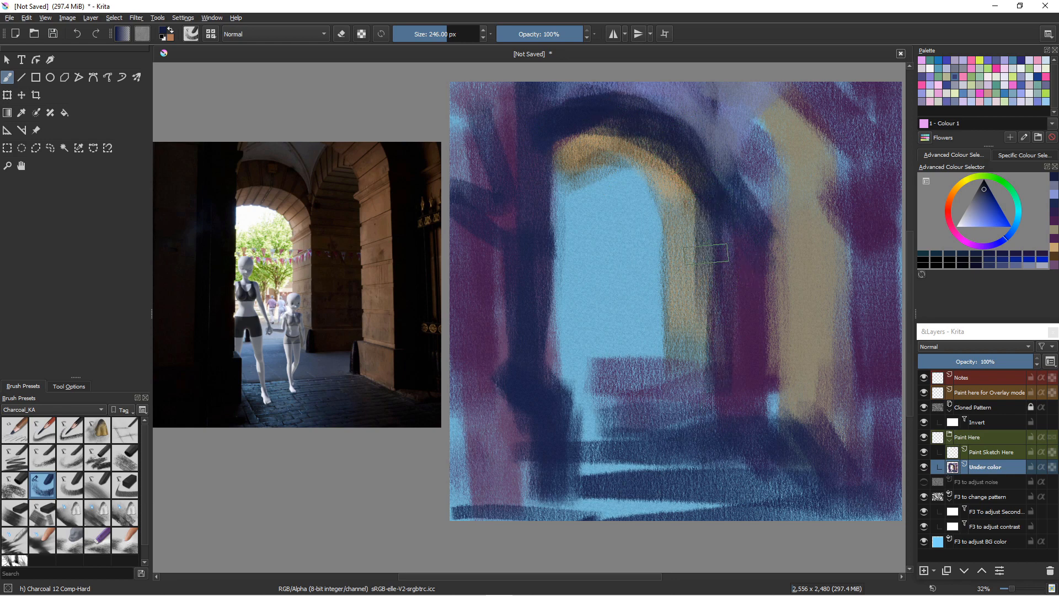
ctrl+click(664, 213)
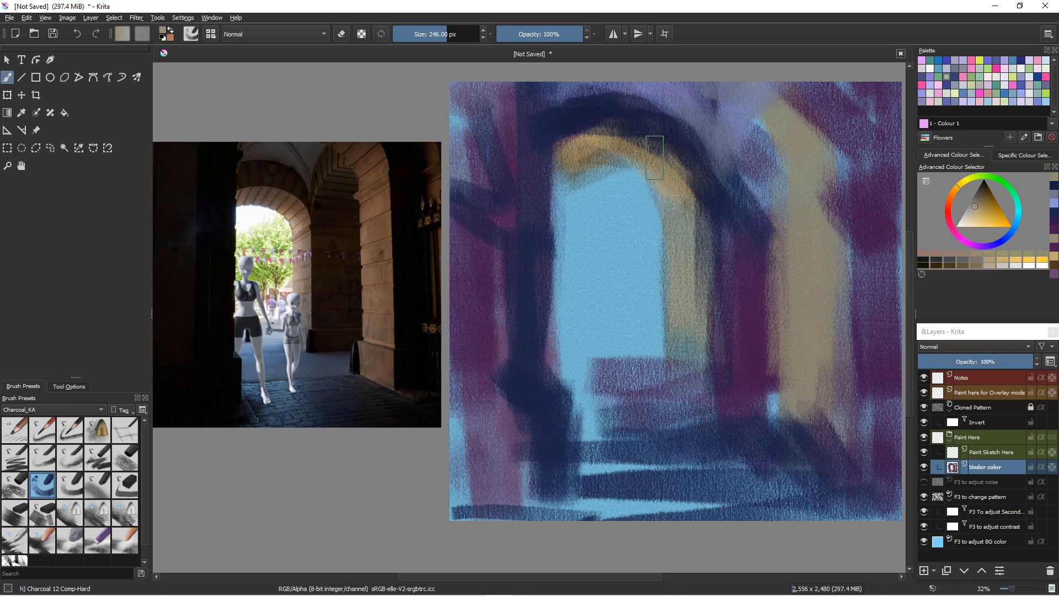
mouse_move(655, 157)
mouse_down()
mouse_move(693, 200)
mouse_move(688, 190)
mouse_move(696, 311)
mouse_up()
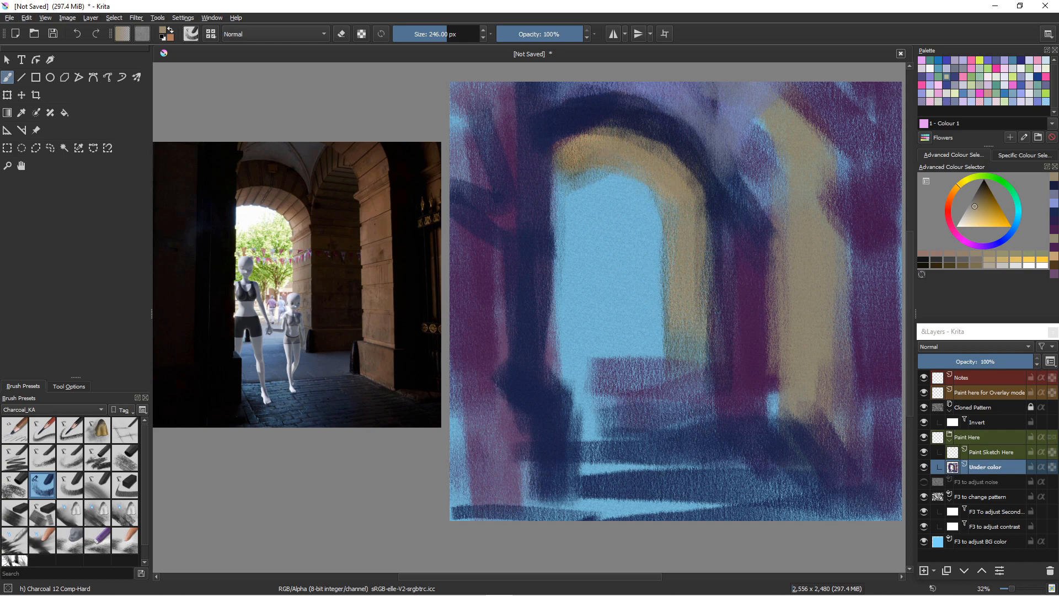
Choose a medium green and block in the foliage seen through the archway opening.
click(997, 177)
drag(978, 210, 986, 202)
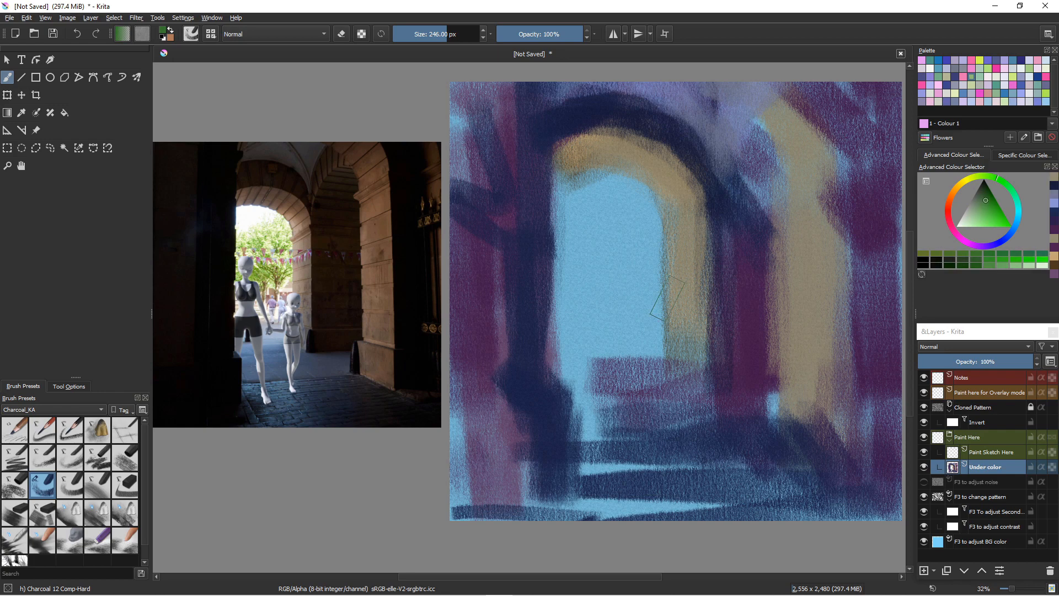
mouse_move(644, 243)
mouse_down()
mouse_move(654, 344)
mouse_move(653, 232)
mouse_move(645, 346)
mouse_move(617, 315)
mouse_move(635, 353)
mouse_move(583, 356)
mouse_up()
mouse_move(633, 257)
mouse_down()
mouse_move(677, 277)
mouse_move(642, 406)
mouse_up()
drag(620, 269, 615, 226)
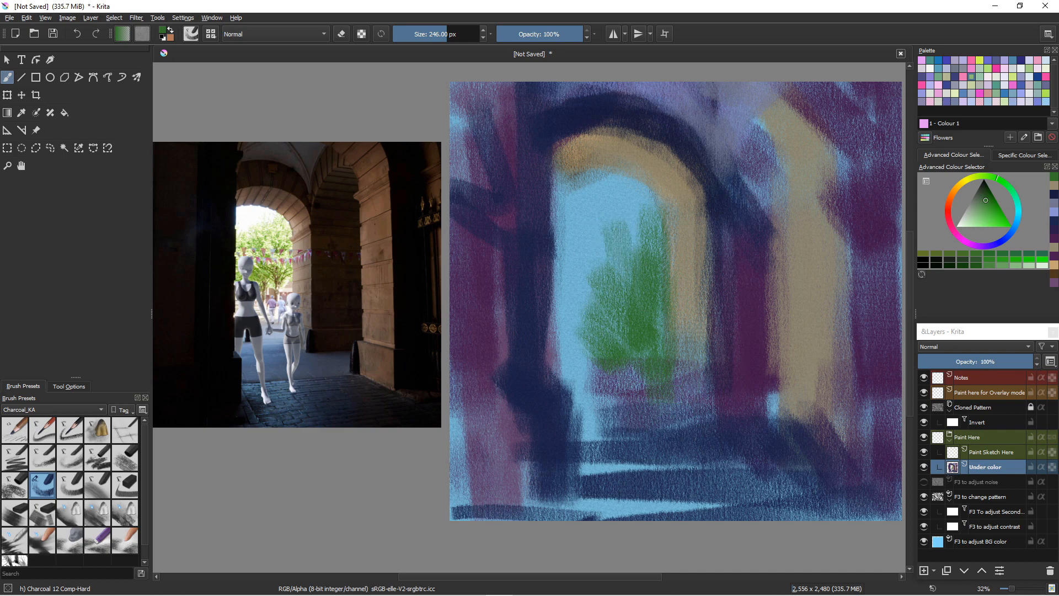
Add reddish-brown strokes over the lower foliage and along the near side of the archway opening.
click(949, 202)
drag(666, 248, 652, 342)
mouse_move(604, 295)
mouse_down()
mouse_move(635, 357)
mouse_move(586, 237)
mouse_move(551, 243)
mouse_move(546, 375)
mouse_up()
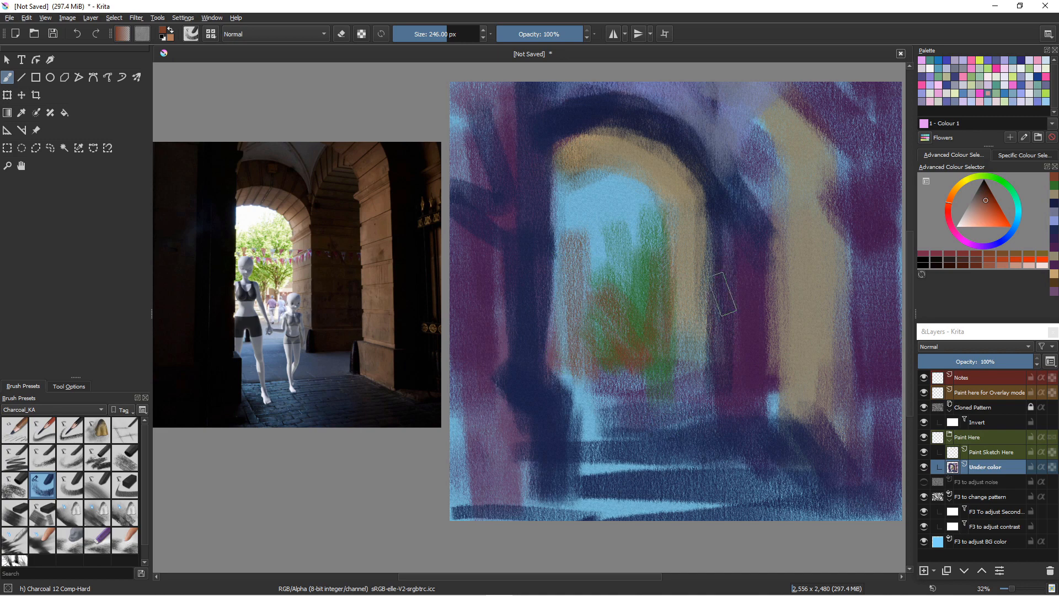
Choose a very pale cyan and paint the bright sky in the upper part of the archway opening.
click(1018, 208)
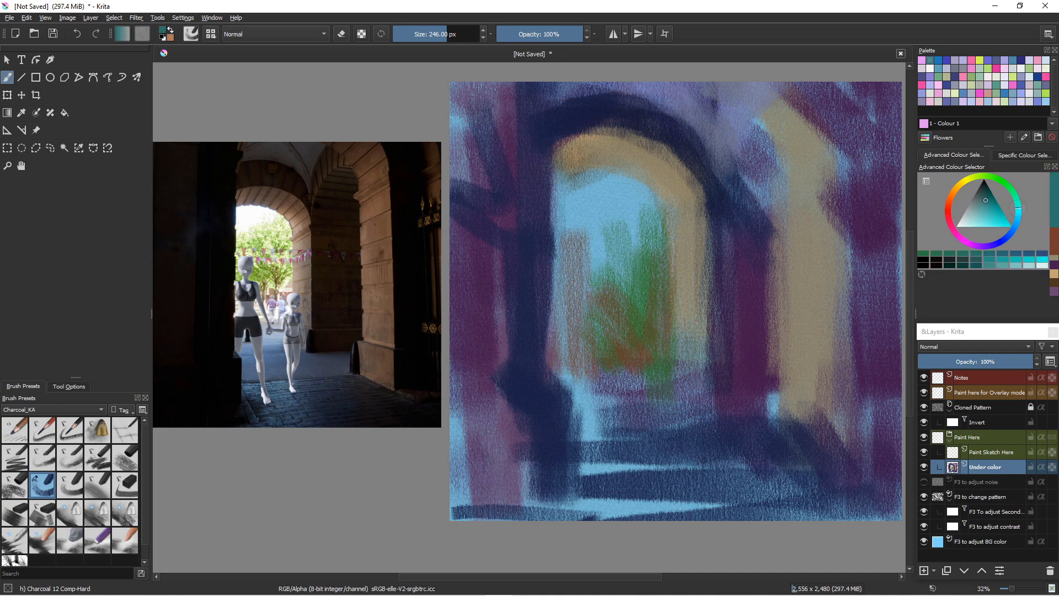
drag(970, 216, 964, 224)
mouse_move(600, 188)
mouse_down()
mouse_move(634, 201)
mouse_move(613, 183)
mouse_move(633, 183)
mouse_move(637, 209)
mouse_move(618, 185)
mouse_move(560, 202)
mouse_move(590, 181)
mouse_move(560, 182)
mouse_move(568, 232)
mouse_move(612, 193)
mouse_move(574, 208)
mouse_move(604, 190)
mouse_move(579, 215)
mouse_up()
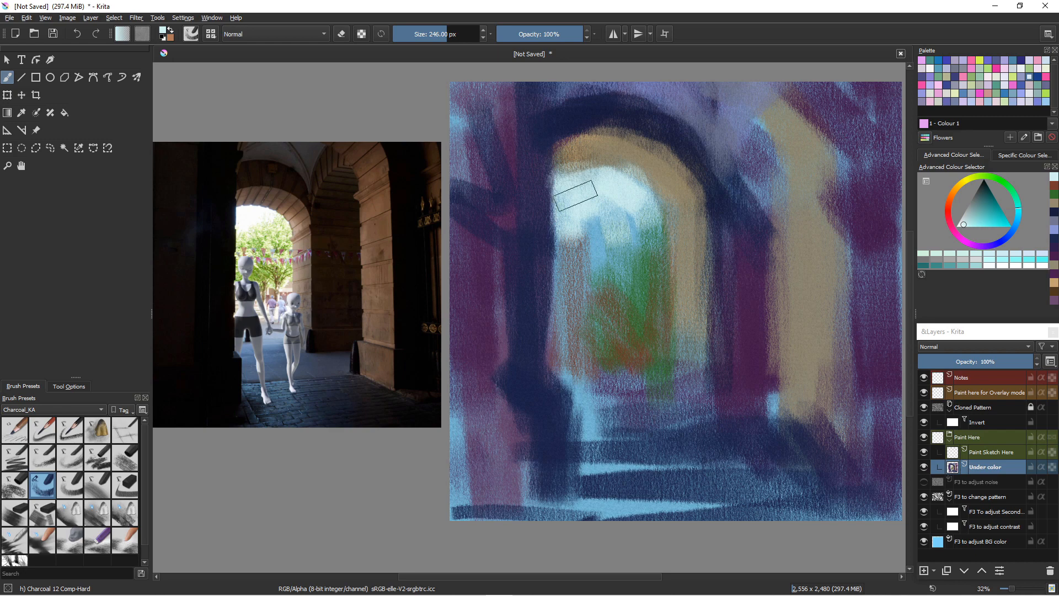
drag(575, 195, 562, 226)
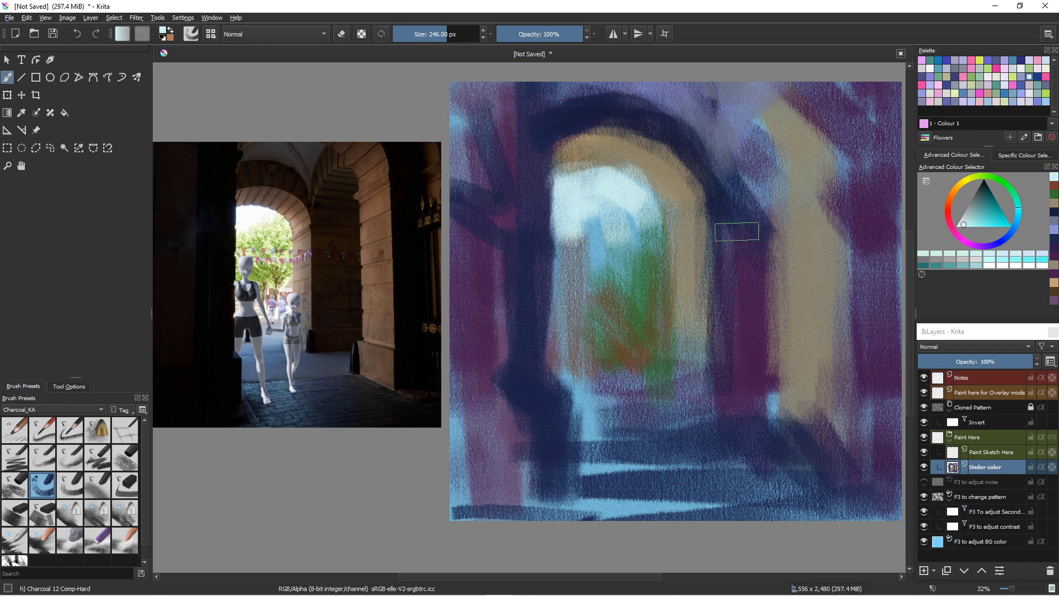
Lighten the inner pillar and its shadow with pale cyan, and add a muted beige edge using the Charcoal 13 Comp-Soft brush.
drag(737, 232, 739, 345)
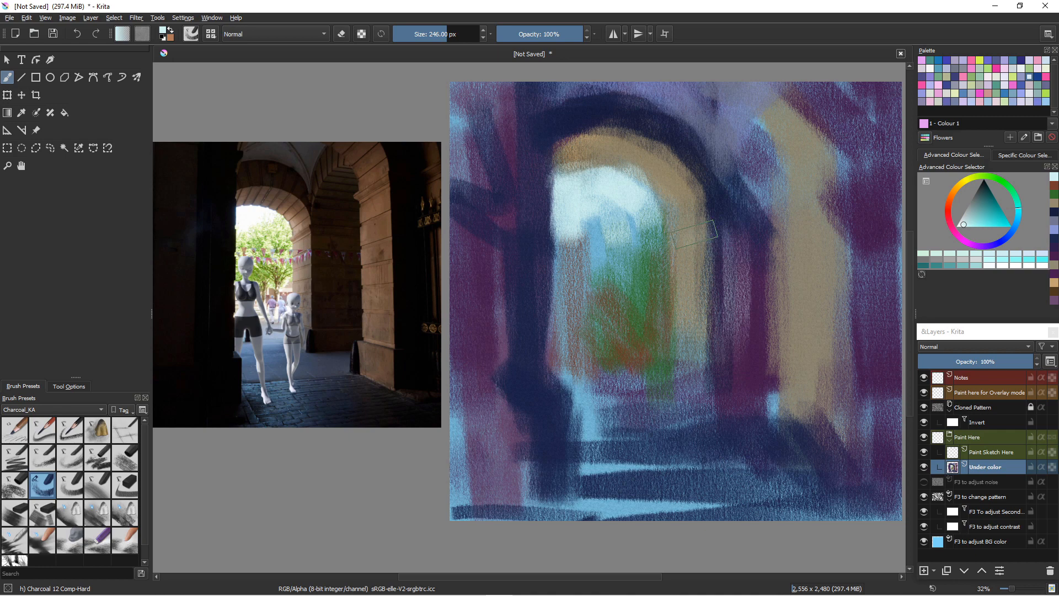
drag(694, 233, 693, 303)
click(964, 180)
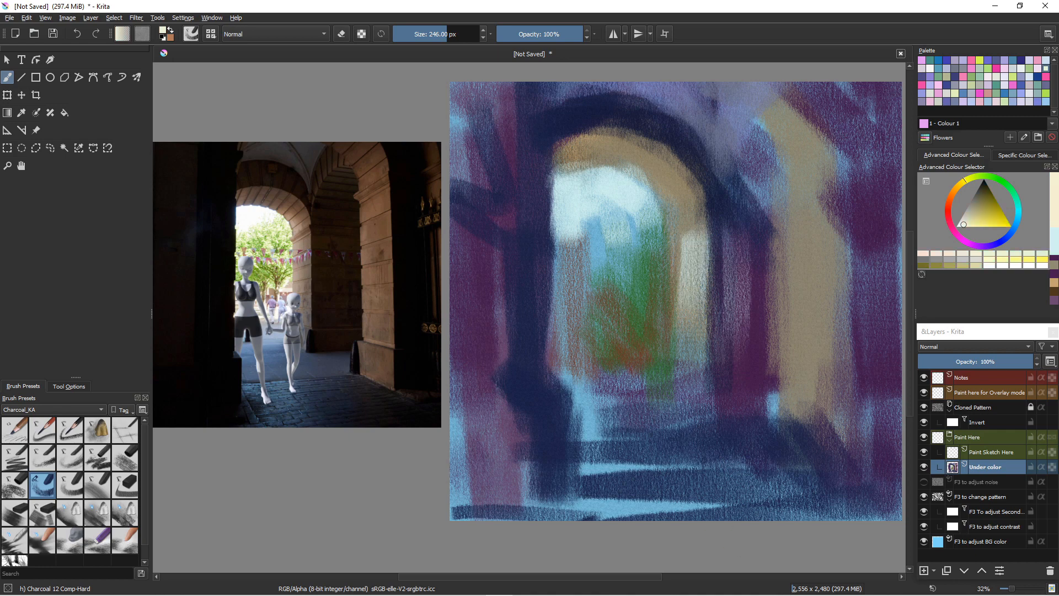
click(971, 214)
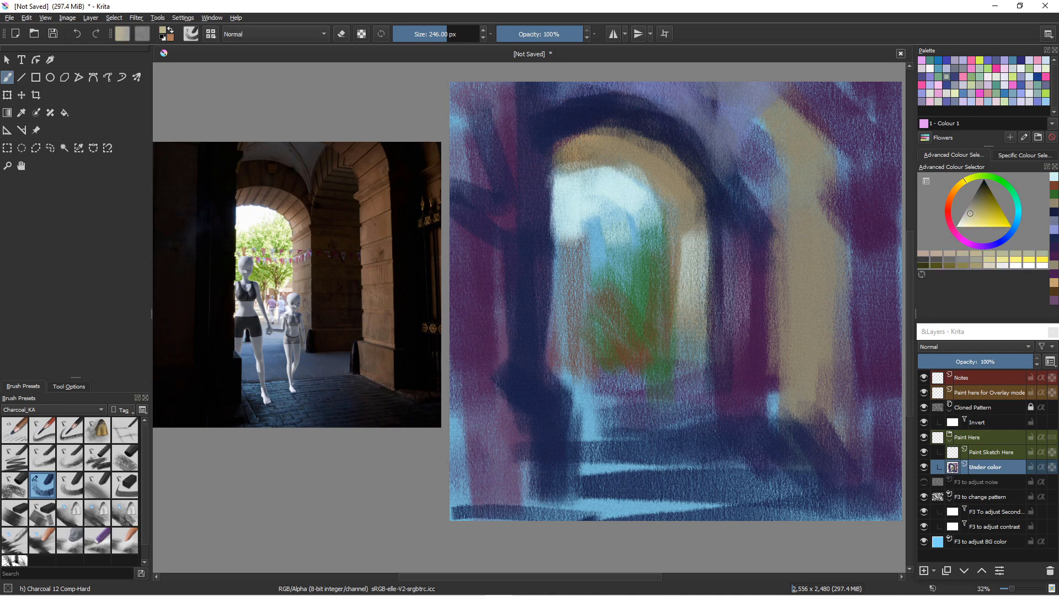
click(70, 485)
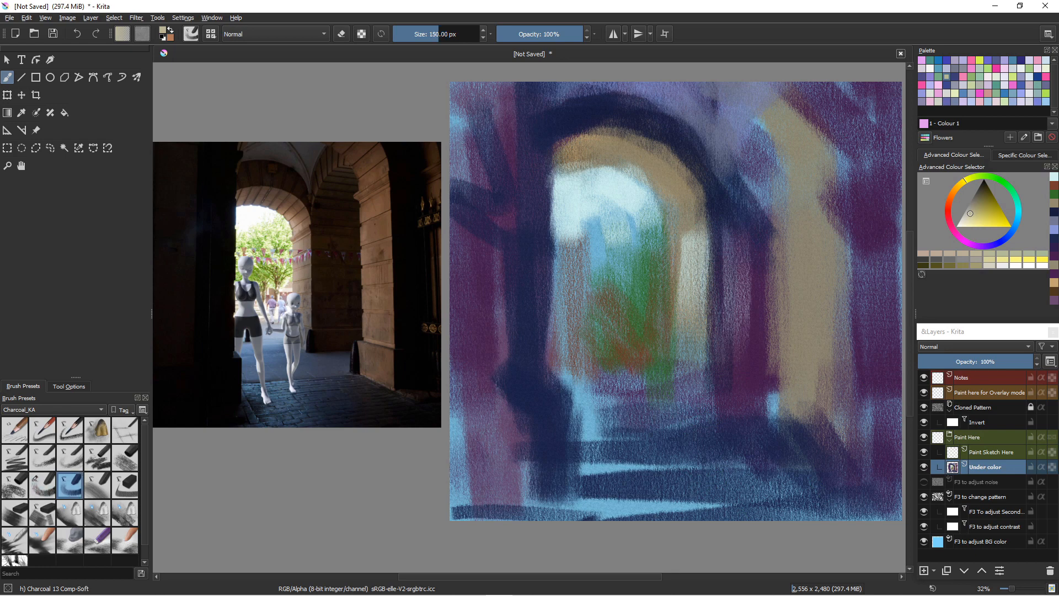
drag(712, 205, 716, 337)
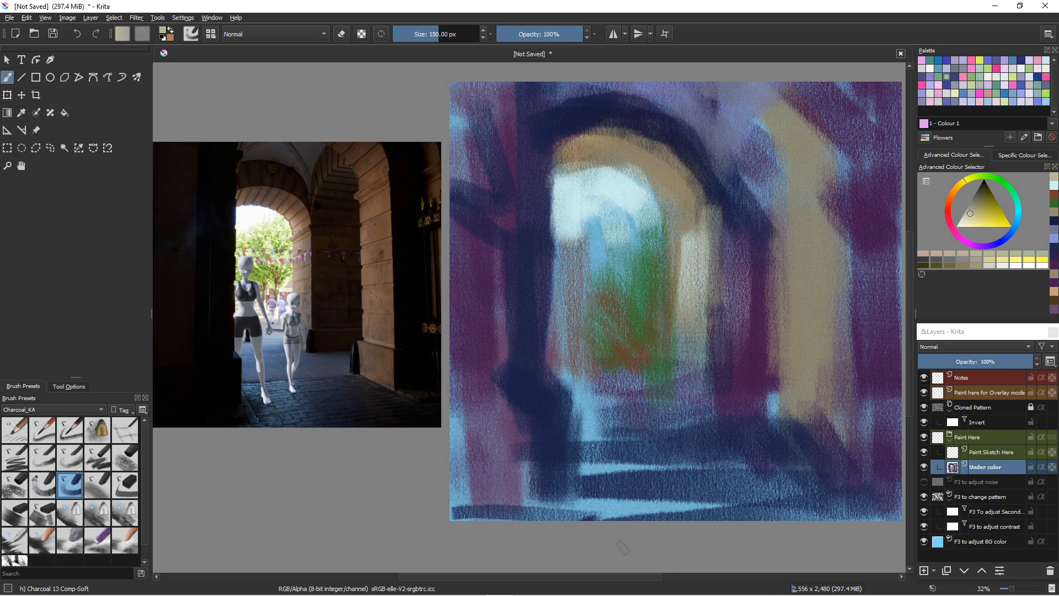
Dab beige stone-block highlights on the inner pillar and around the arch curve with the Charcoal 15 Comp-Flat brush.
click(125, 485)
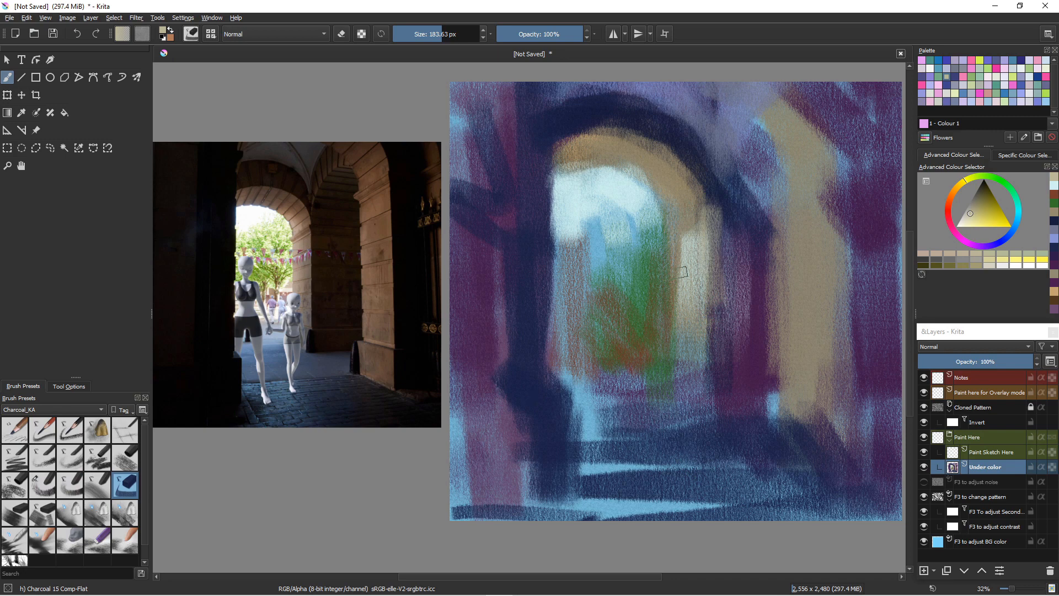
drag(683, 271, 674, 331)
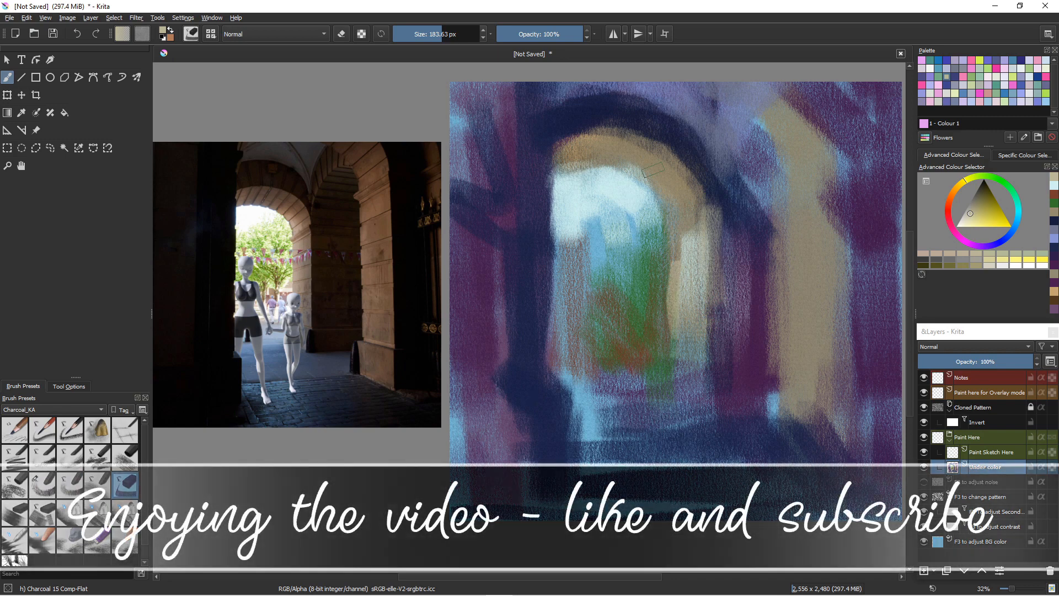
drag(658, 158, 673, 187)
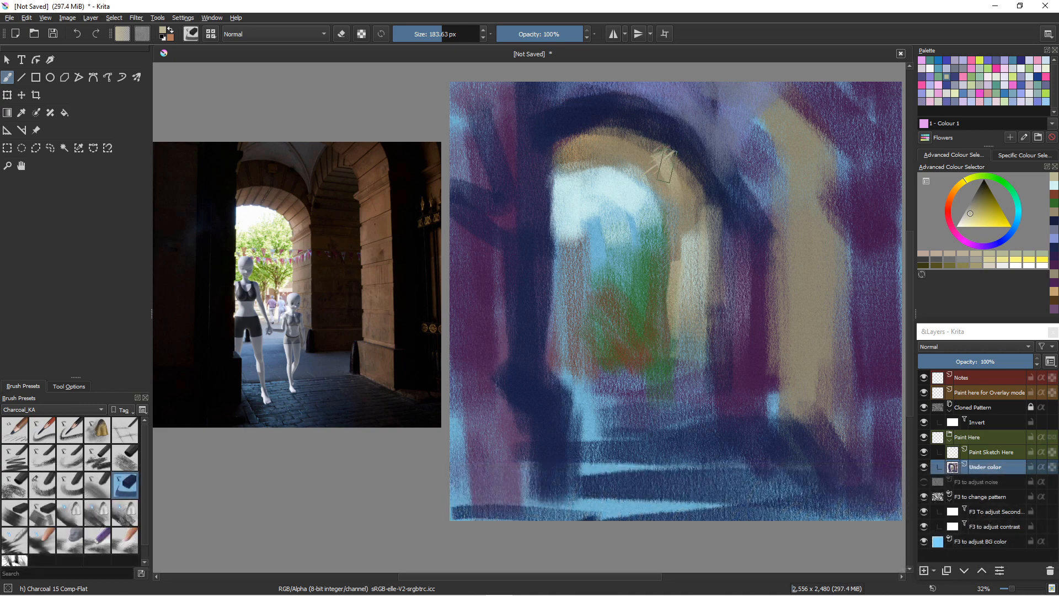
mouse_move(669, 181)
mouse_down()
mouse_move(704, 189)
mouse_move(682, 183)
mouse_move(695, 180)
mouse_move(660, 197)
mouse_move(687, 194)
mouse_move(687, 221)
mouse_move(699, 232)
mouse_move(676, 315)
mouse_up()
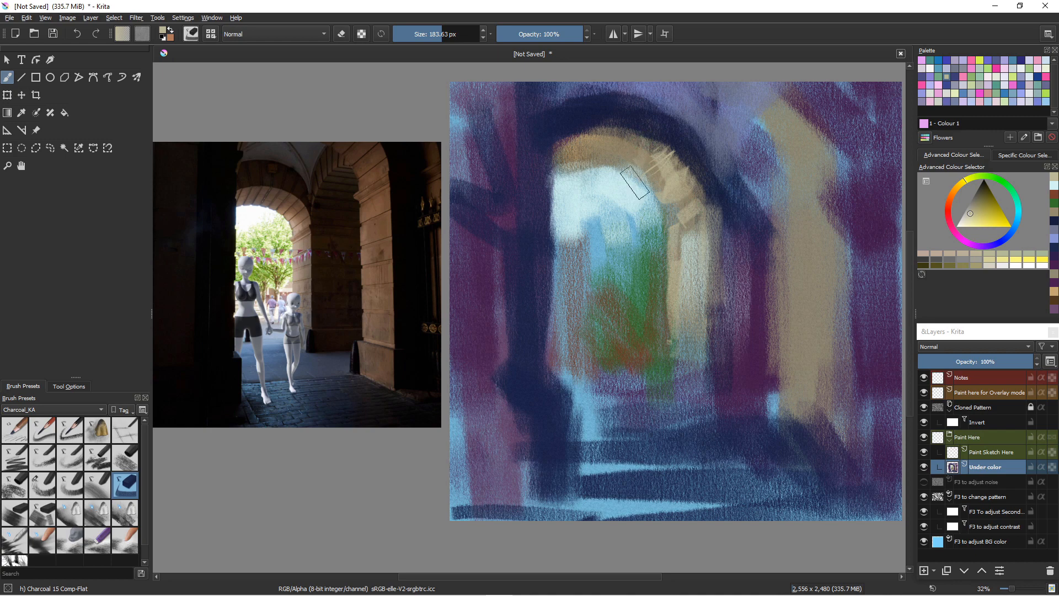
drag(619, 137, 615, 152)
Add a textured beige stone highlight at the top of the inner arch with the Charcoal 16 Comp-BlockBG brush.
click(126, 458)
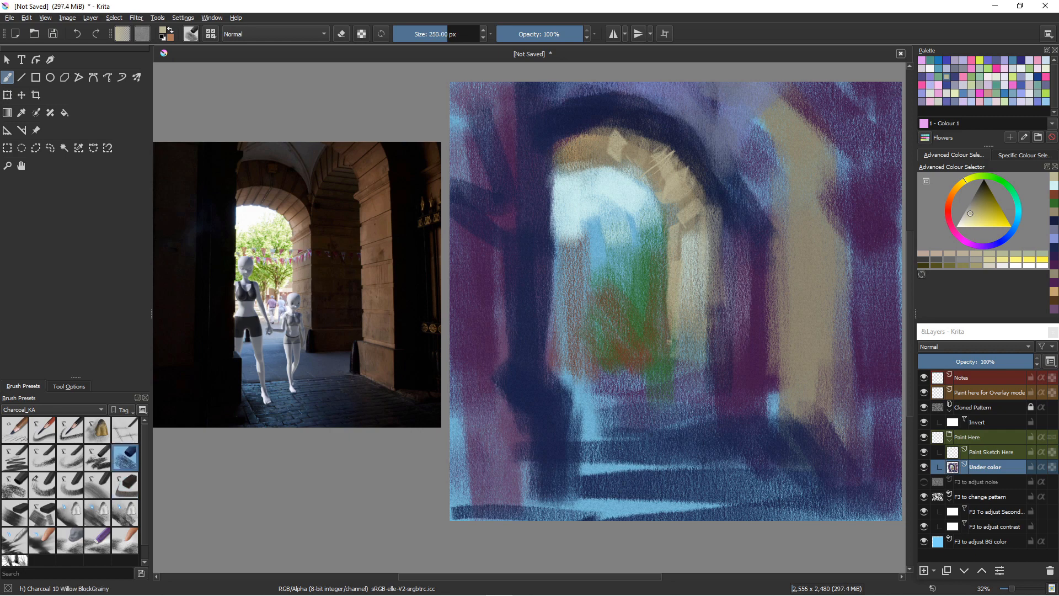
click(13, 515)
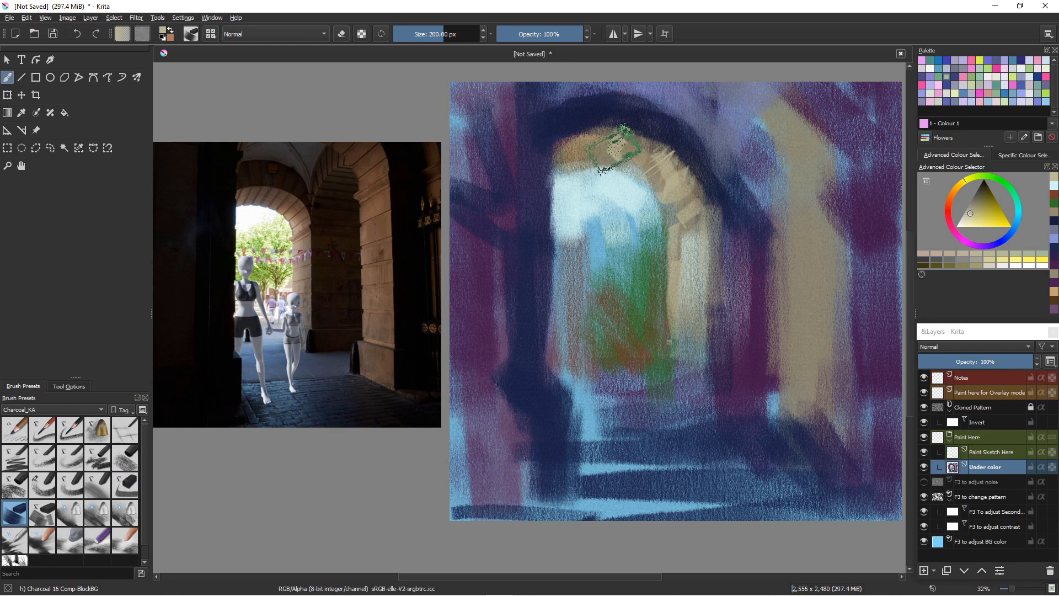
mouse_move(611, 150)
mouse_down()
mouse_move(616, 135)
mouse_move(620, 159)
mouse_up()
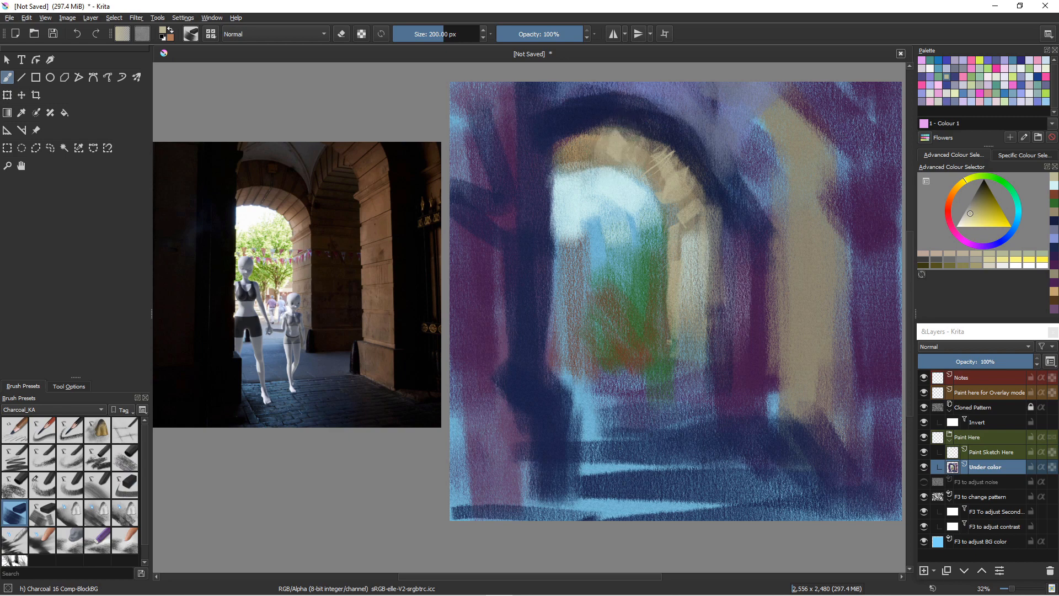
Reduce the brush to 73 px and define the beige stone blocks around the inner arch and down its pillar.
key(bracketleft)
key(bracketleft)
key(bracketleft)
key(bracketleft)
key(bracketleft)
key(bracketleft)
key(bracketleft)
key(bracketleft)
key(bracketleft)
key(bracketleft)
key(bracketleft)
key(bracketleft)
key(bracketleft)
key(bracketleft)
key(bracketleft)
mouse_move(623, 134)
mouse_down()
mouse_move(615, 162)
mouse_move(593, 152)
mouse_move(598, 137)
mouse_move(594, 160)
mouse_move(573, 145)
mouse_move(570, 169)
mouse_up()
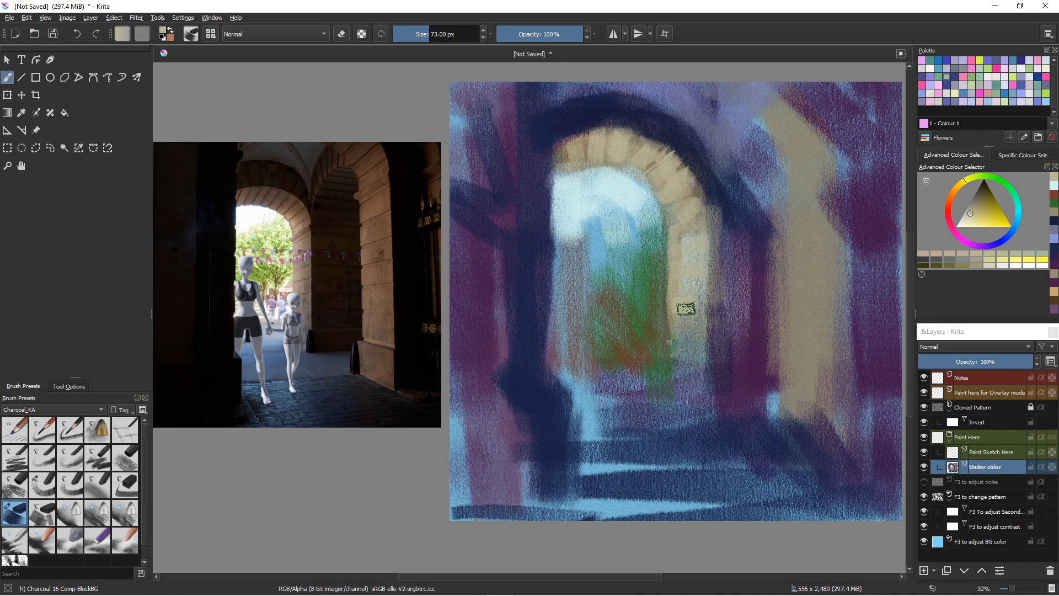
Choose a light orange and paint the first stone blocks on the upper part of the large right-hand pillar.
drag(843, 212, 798, 225)
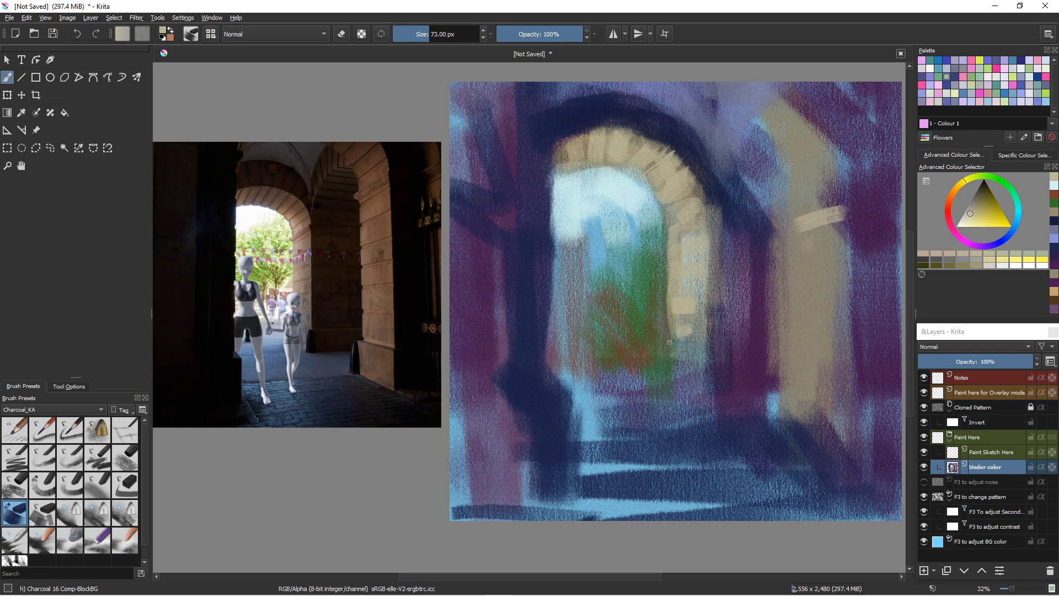
click(955, 189)
click(989, 215)
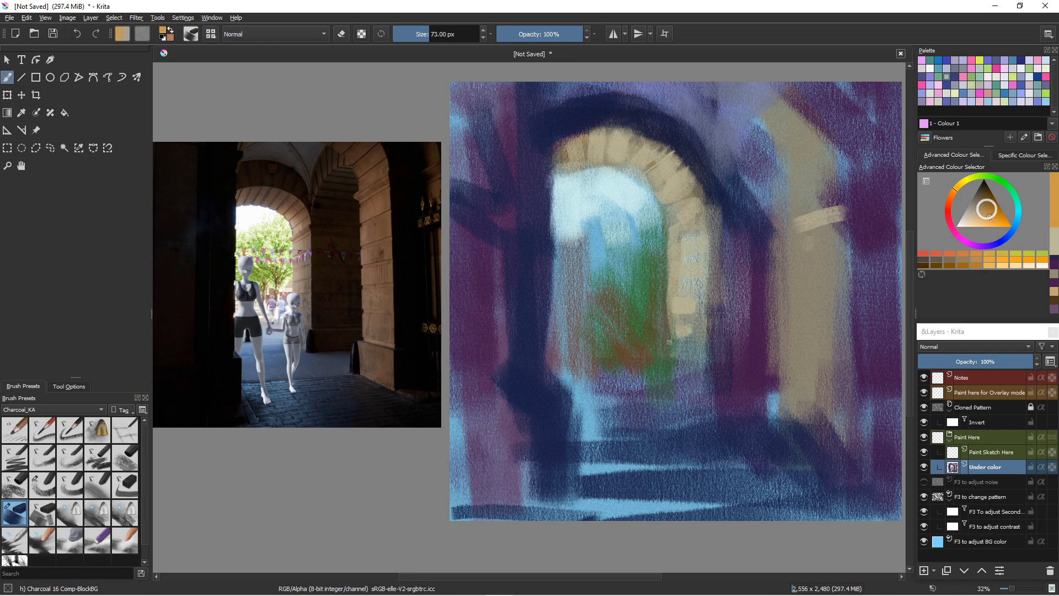
click(975, 206)
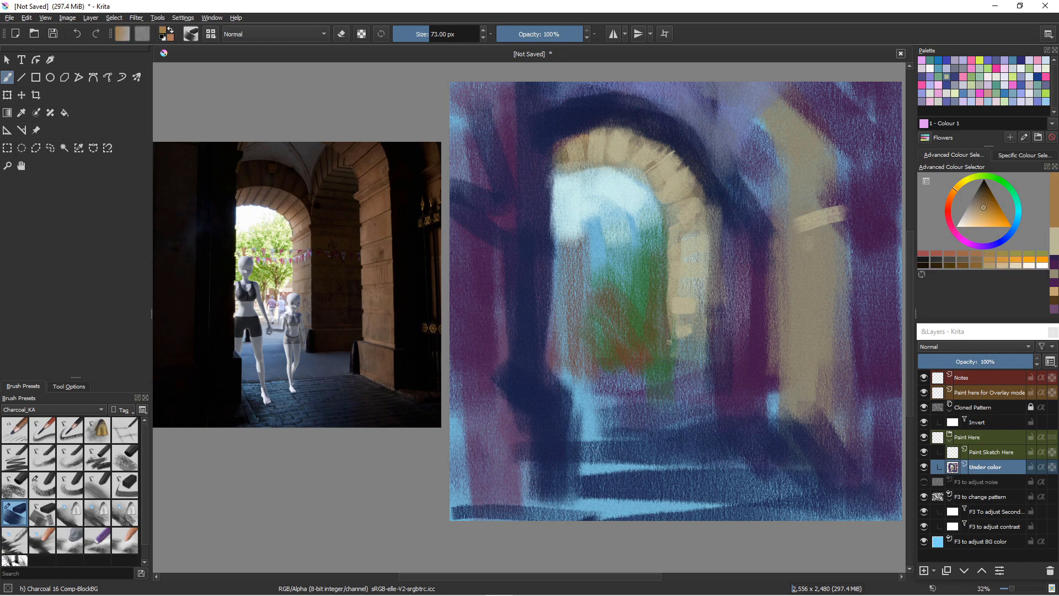
click(980, 218)
mouse_move(790, 230)
mouse_down()
mouse_move(838, 227)
mouse_move(808, 244)
mouse_up()
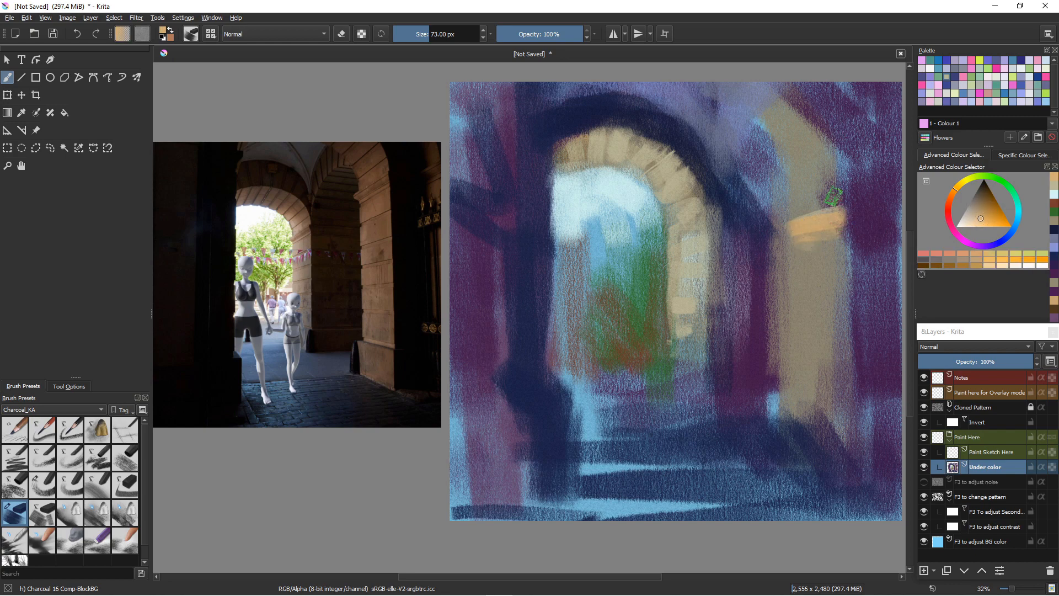
mouse_move(832, 196)
mouse_down()
mouse_move(810, 227)
mouse_move(827, 263)
mouse_move(800, 267)
mouse_move(841, 257)
mouse_move(830, 258)
mouse_move(835, 227)
mouse_move(837, 245)
mouse_move(819, 236)
mouse_move(792, 280)
mouse_move(839, 274)
mouse_move(799, 300)
mouse_up()
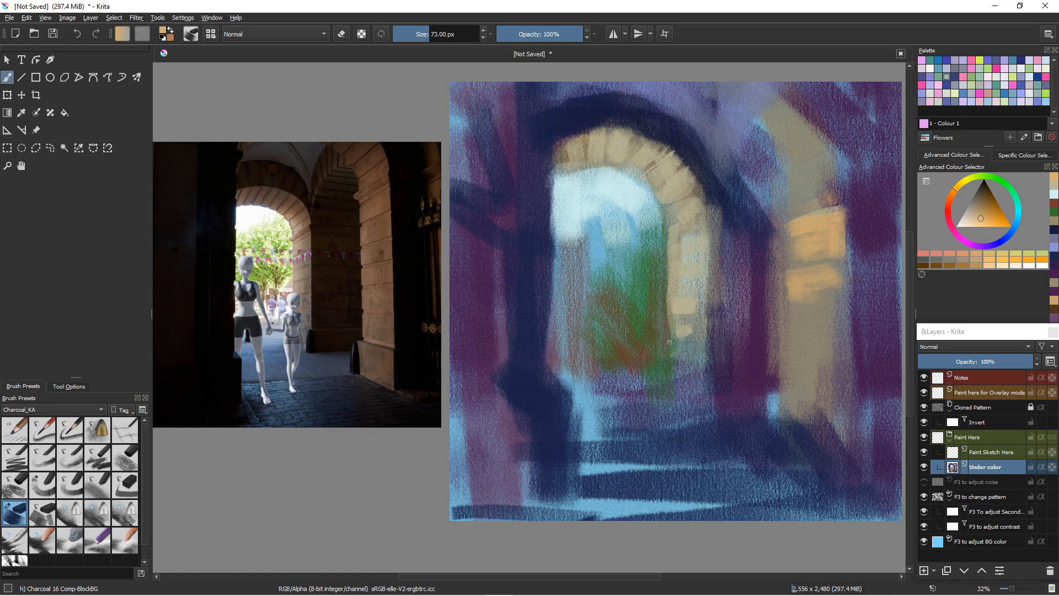
Switch to a soft sky blue and dab cool accents over the orange blocks on the right-hand pillar.
click(1014, 226)
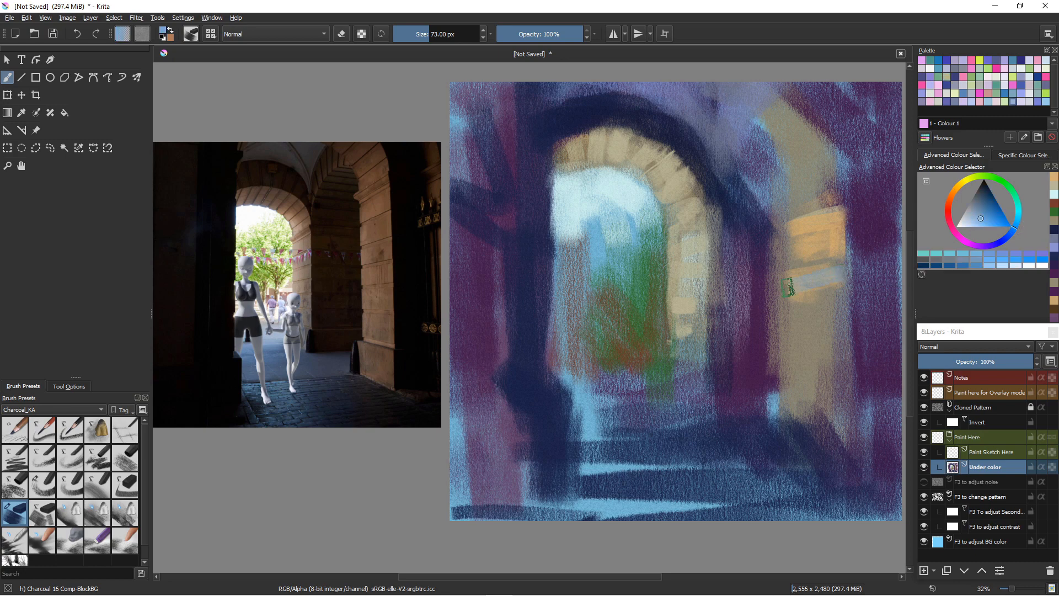
mouse_move(790, 287)
mouse_down()
mouse_move(810, 303)
mouse_move(791, 291)
mouse_up()
mouse_move(791, 246)
mouse_down()
mouse_move(806, 217)
mouse_move(823, 254)
mouse_up()
Return to pale orange, paint the lower stone blocks down to the right-hand pillar's base, and check the picture in canvas-only mode.
click(954, 191)
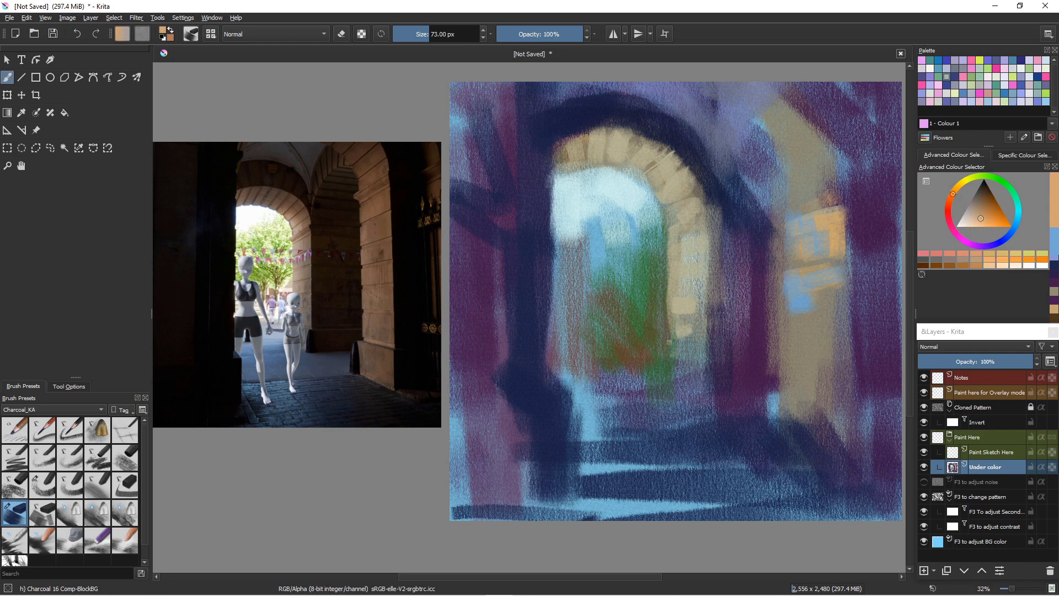
mouse_move(805, 312)
mouse_down()
mouse_move(830, 319)
mouse_move(800, 336)
mouse_move(823, 330)
mouse_move(835, 349)
mouse_move(846, 347)
mouse_move(798, 342)
mouse_move(840, 373)
mouse_move(797, 378)
mouse_up()
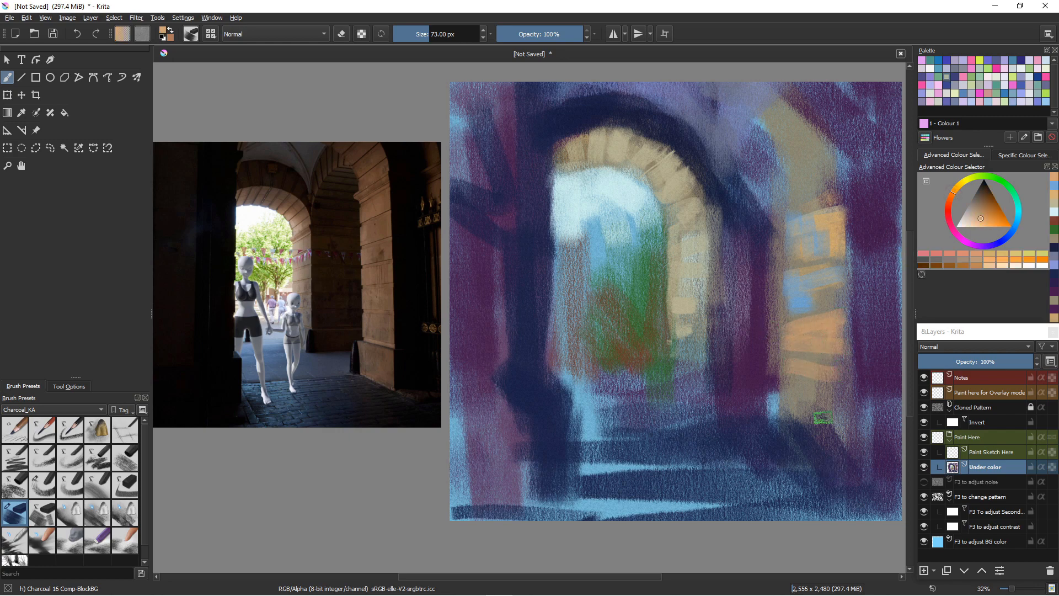
mouse_move(823, 418)
mouse_down()
mouse_move(811, 383)
mouse_move(842, 392)
mouse_move(781, 379)
mouse_move(836, 401)
mouse_move(793, 371)
mouse_move(832, 389)
mouse_move(818, 373)
mouse_move(833, 377)
mouse_move(831, 404)
mouse_move(844, 404)
mouse_move(832, 367)
mouse_move(839, 409)
mouse_move(783, 391)
mouse_move(812, 401)
mouse_move(777, 440)
mouse_move(829, 426)
mouse_move(786, 410)
mouse_move(793, 426)
mouse_move(770, 425)
mouse_move(779, 405)
mouse_move(793, 455)
mouse_move(784, 462)
mouse_move(779, 438)
mouse_move(780, 462)
mouse_move(780, 408)
mouse_move(801, 422)
mouse_move(795, 444)
mouse_up()
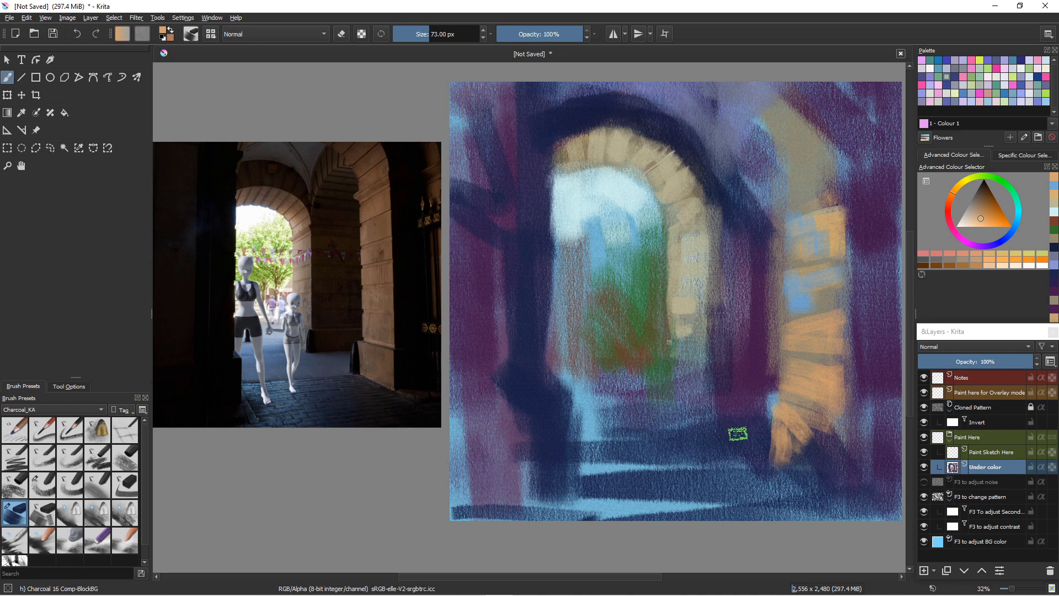
key(Tab)
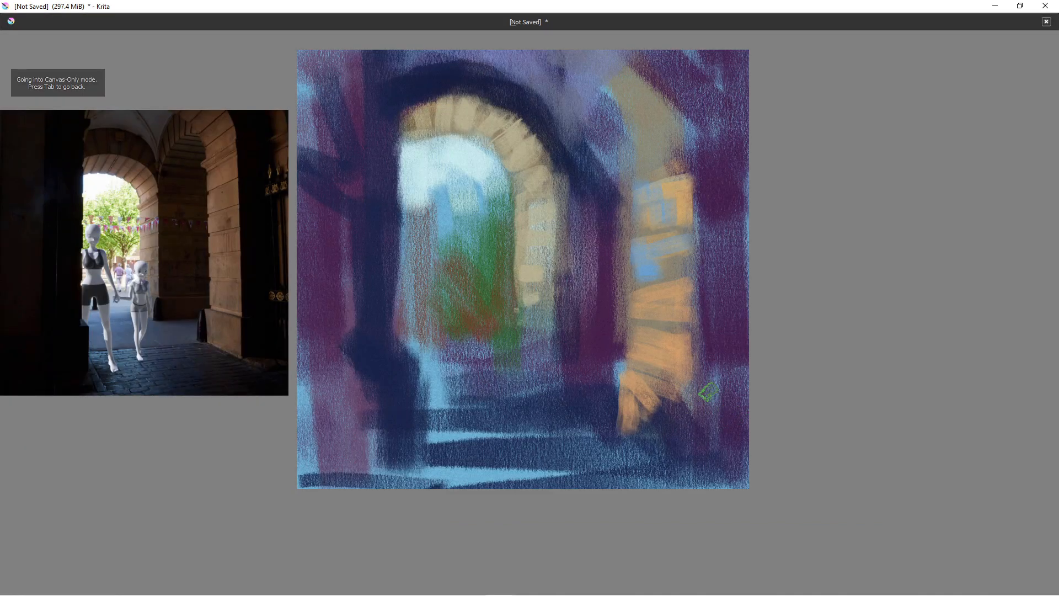
key(Tab)
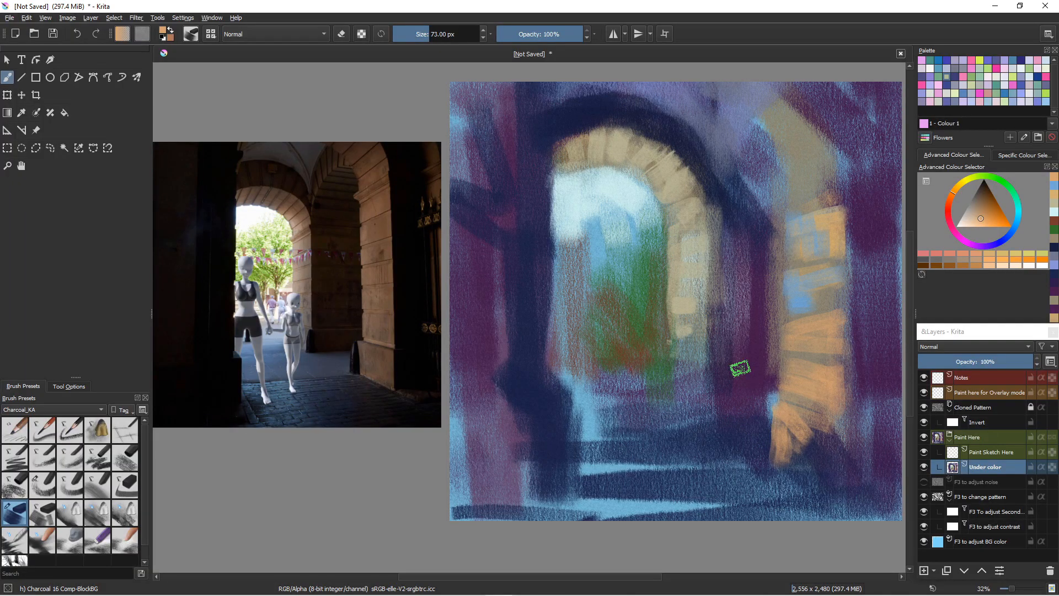
Sample dark navy from the floor and, with a 51 px brush, paint the block gaps and inner edge of the right-hand pillar.
ctrl+click(725, 436)
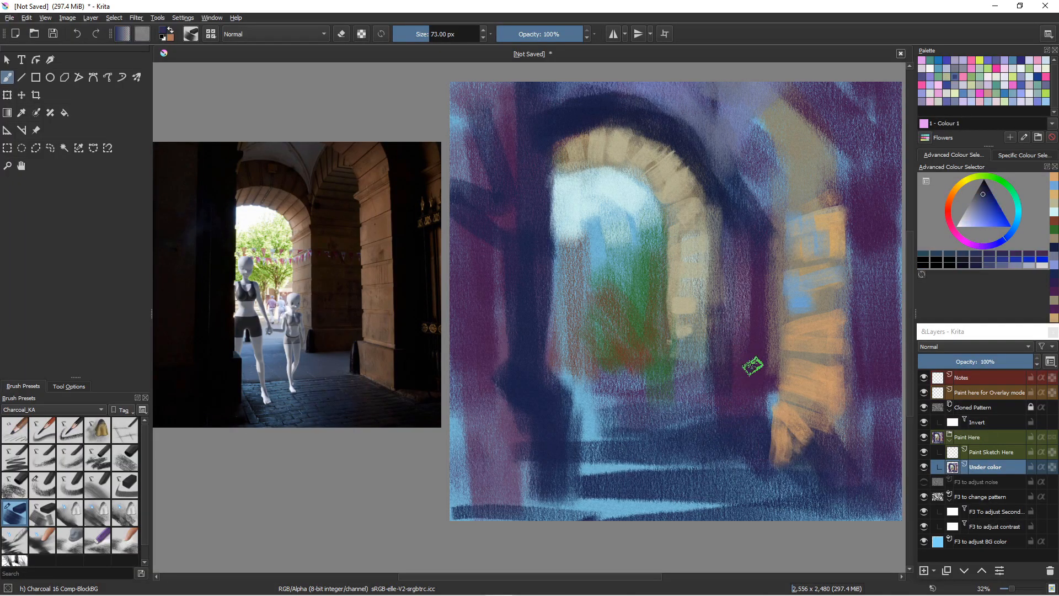
key(bracketleft)
key(bracketleft)
key(bracketleft)
key(bracketleft)
key(bracketleft)
mouse_move(775, 408)
mouse_down()
mouse_move(828, 413)
mouse_move(768, 422)
mouse_move(769, 436)
mouse_up()
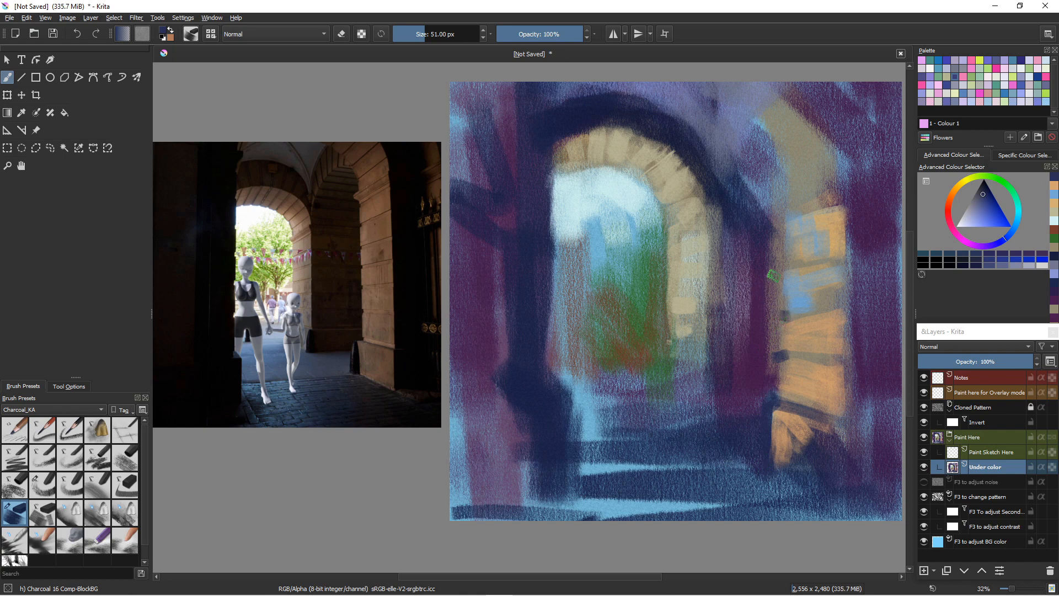
drag(770, 259, 775, 401)
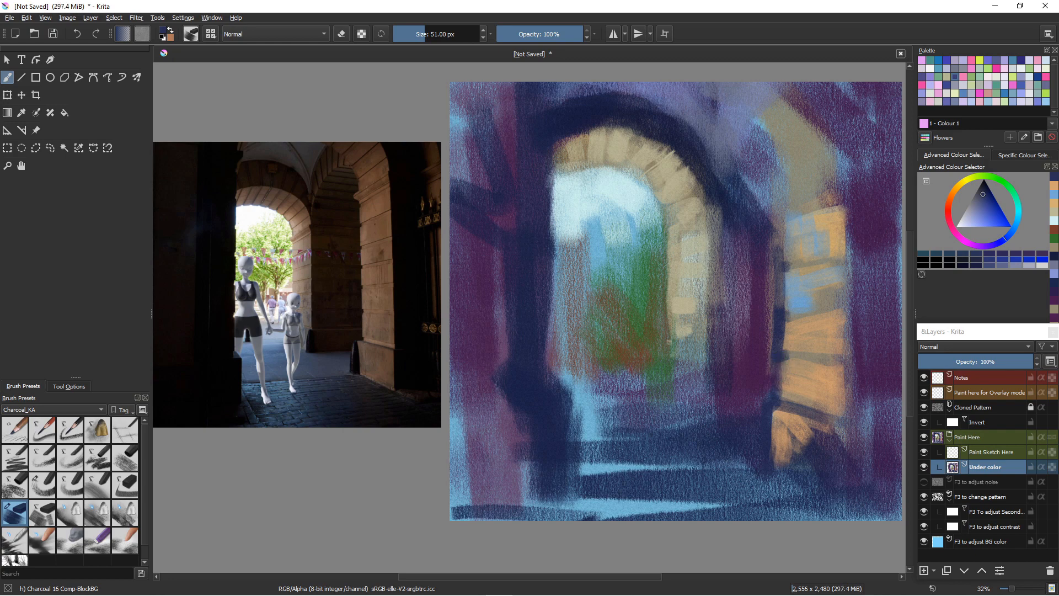
Darken the outer edge of the right-hand pillar with navy strokes, enlarging the brush to 68 px for the upper stretch.
drag(855, 341, 853, 440)
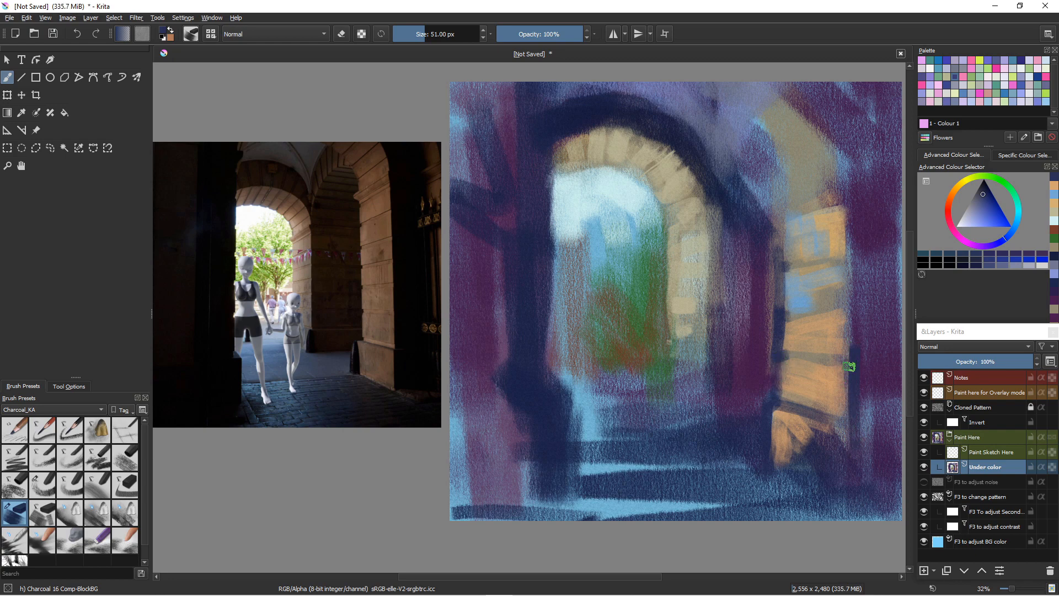
drag(851, 366, 830, 440)
drag(855, 293, 864, 429)
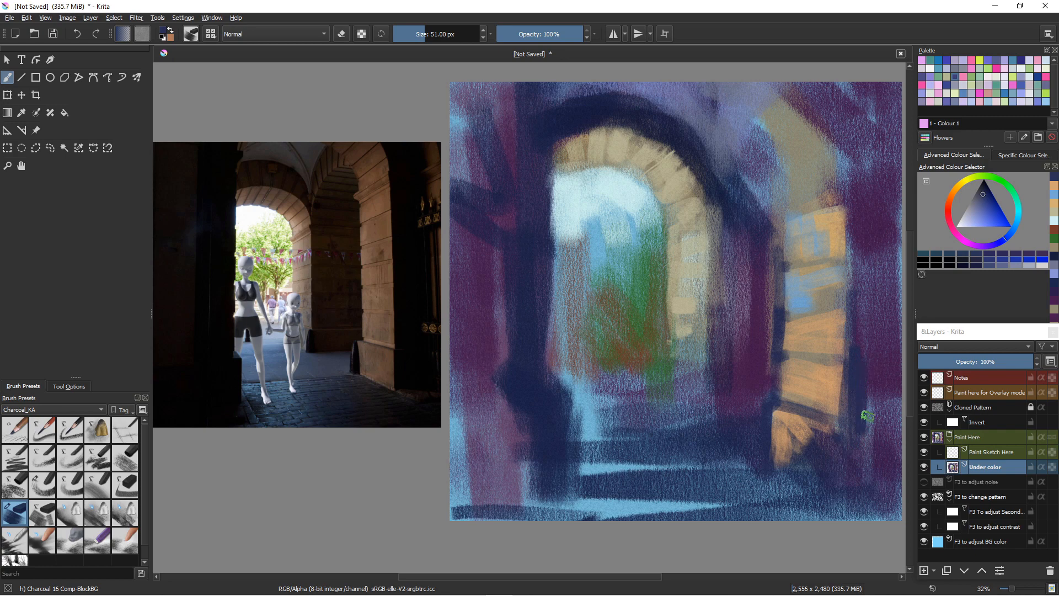
key(bracketright)
key(bracketright)
key(bracketright)
key(bracketright)
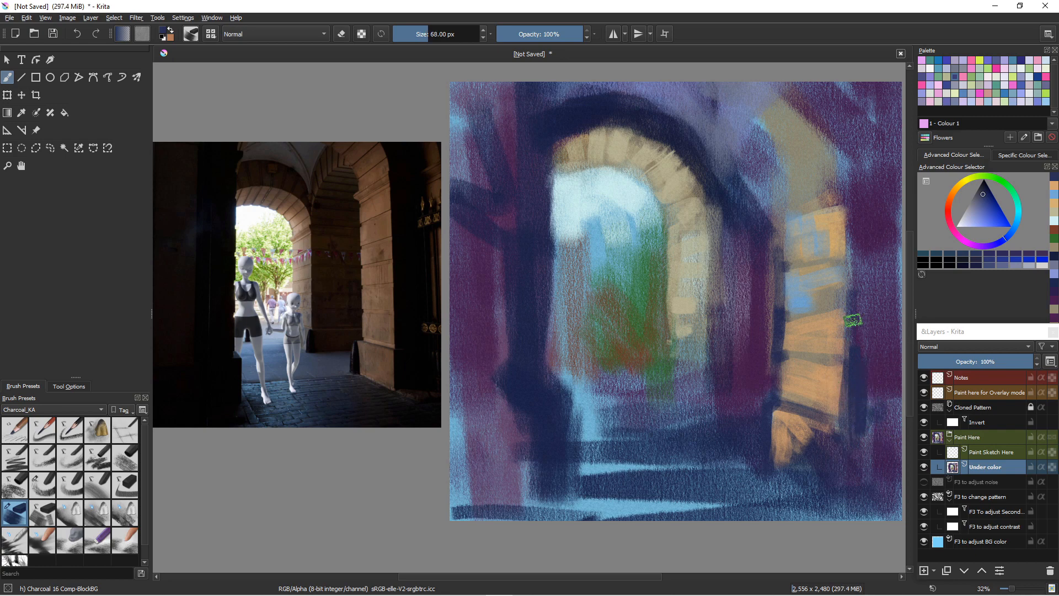
drag(850, 253, 854, 348)
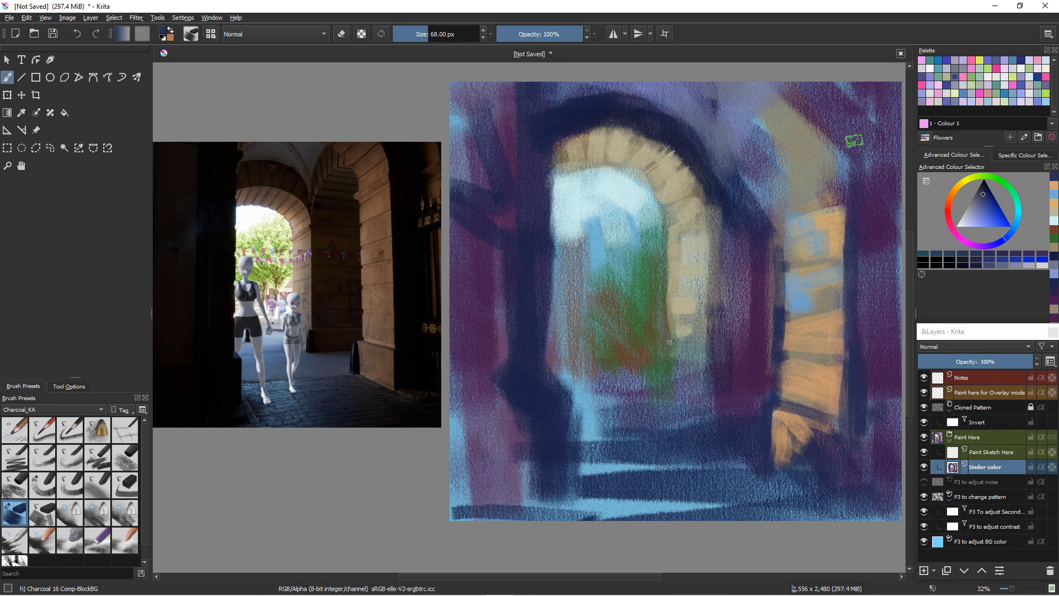
Outline the outer curve of the right-hand arch in navy and thicken it with the brush enlarged to 144 px.
mouse_move(789, 80)
mouse_down()
mouse_move(859, 160)
mouse_move(840, 130)
mouse_move(864, 205)
mouse_move(834, 127)
mouse_move(860, 205)
mouse_move(855, 171)
mouse_move(858, 228)
mouse_move(867, 183)
mouse_move(902, 258)
mouse_up()
key(bracketright)
key(bracketright)
key(bracketright)
key(bracketright)
key(bracketright)
key(bracketright)
key(bracketright)
key(bracketright)
key(bracketright)
key(bracketright)
key(bracketright)
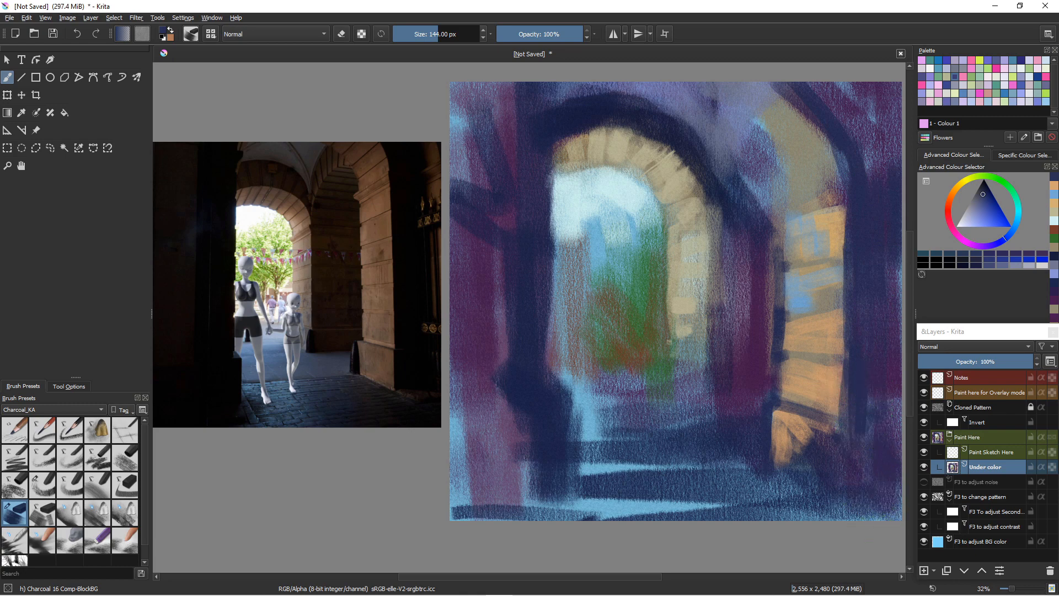
mouse_move(795, 85)
mouse_down()
mouse_move(840, 126)
mouse_move(867, 237)
mouse_up()
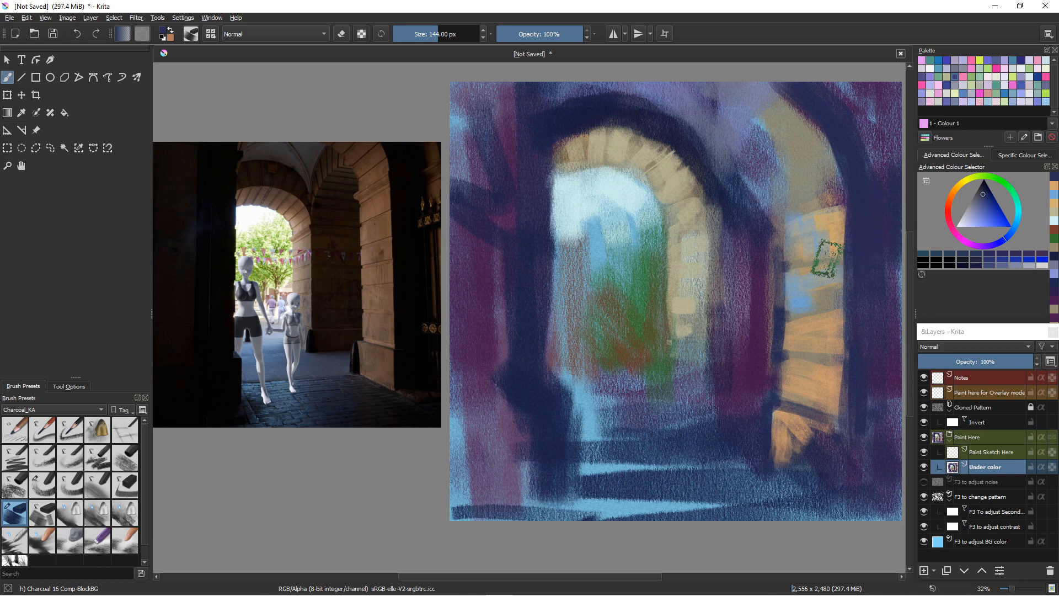
Choose a saturated ochre orange and paint it over the curve of the right-hand arch and the pillar below.
click(956, 190)
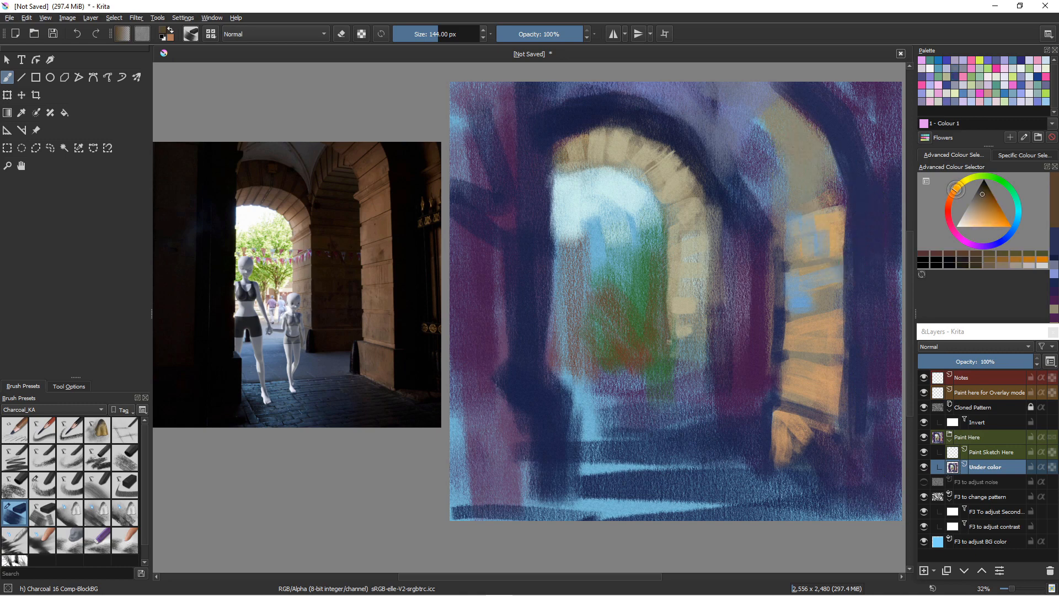
click(992, 209)
mouse_move(792, 99)
mouse_down()
mouse_move(827, 142)
mouse_move(826, 167)
mouse_move(793, 140)
mouse_move(783, 165)
mouse_move(837, 167)
mouse_move(834, 156)
mouse_move(845, 191)
mouse_up()
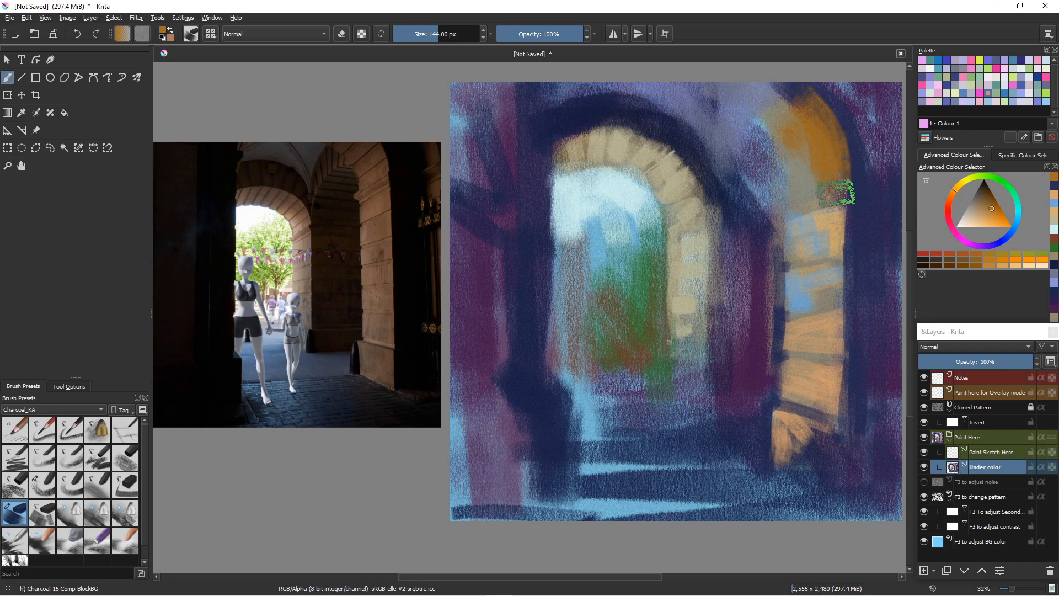
drag(777, 108, 790, 107)
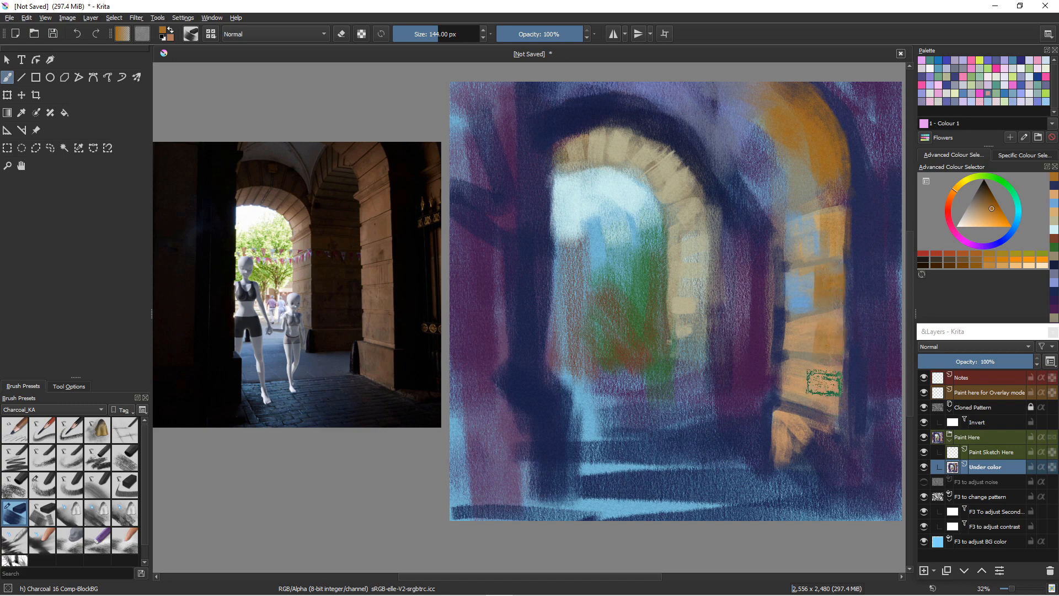
Extend the ochre to the right-hand pillar's base and up the dark pillar left of the archway opening.
drag(833, 440, 836, 479)
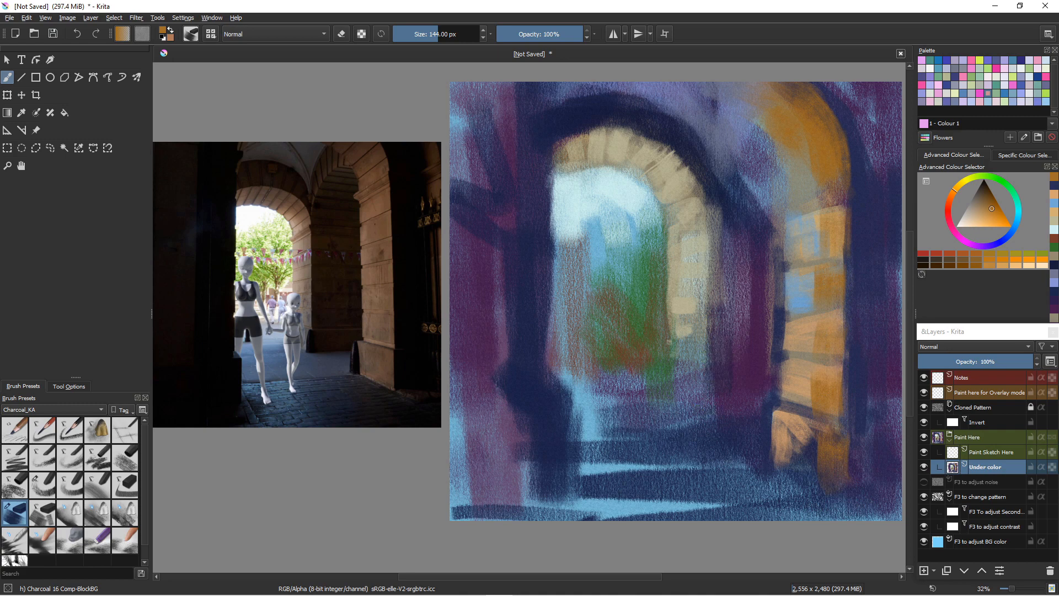
drag(529, 313, 532, 364)
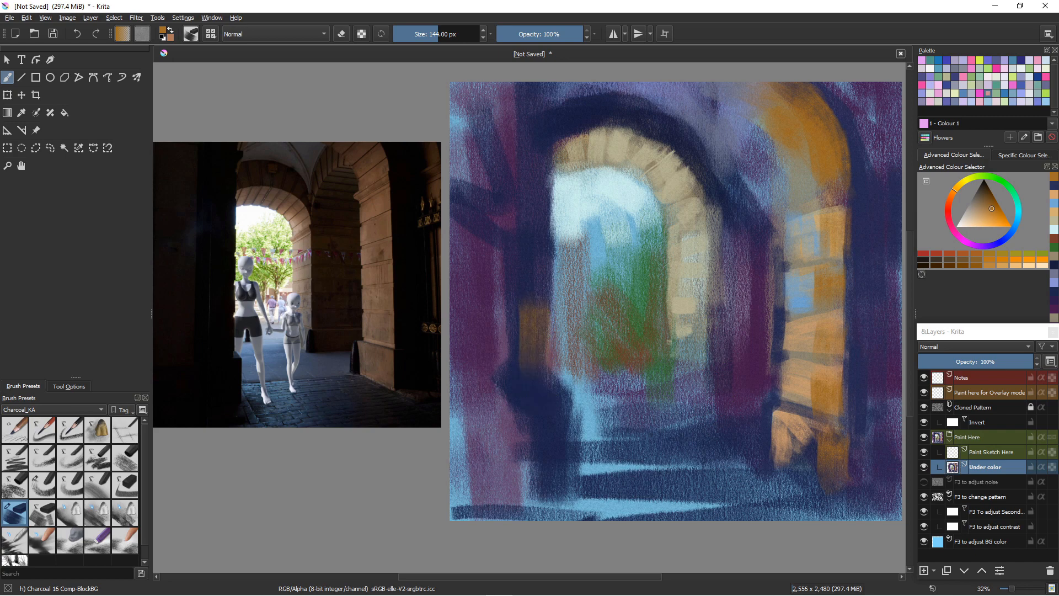
mouse_move(534, 227)
mouse_down()
mouse_move(531, 381)
mouse_move(541, 107)
mouse_move(539, 169)
mouse_up()
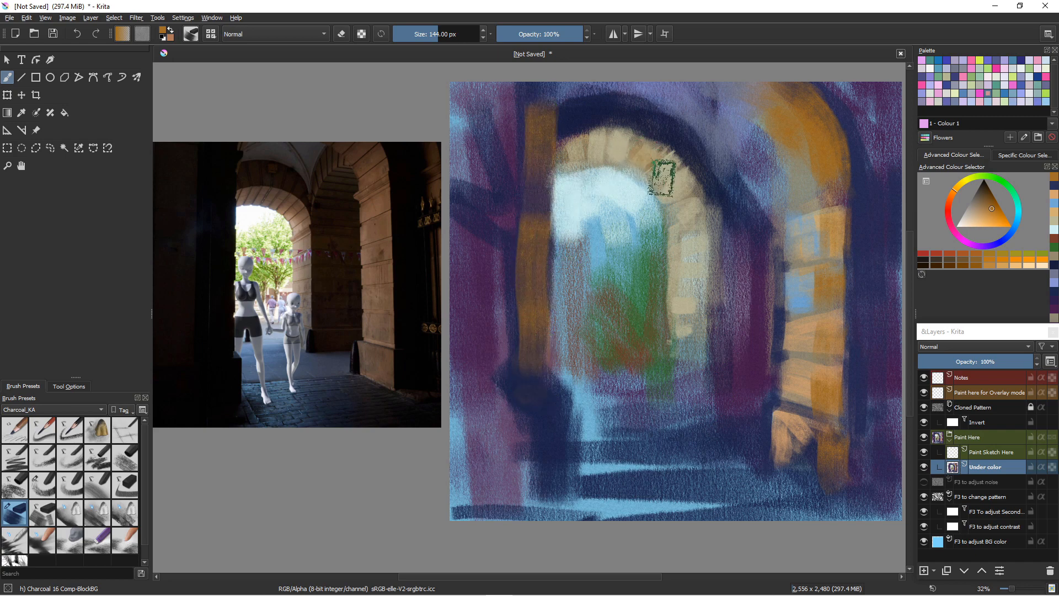
Add ochre shading to the inner arch's stones and down its pillar, reducing the brush to 73 px.
drag(654, 174, 669, 194)
key([)
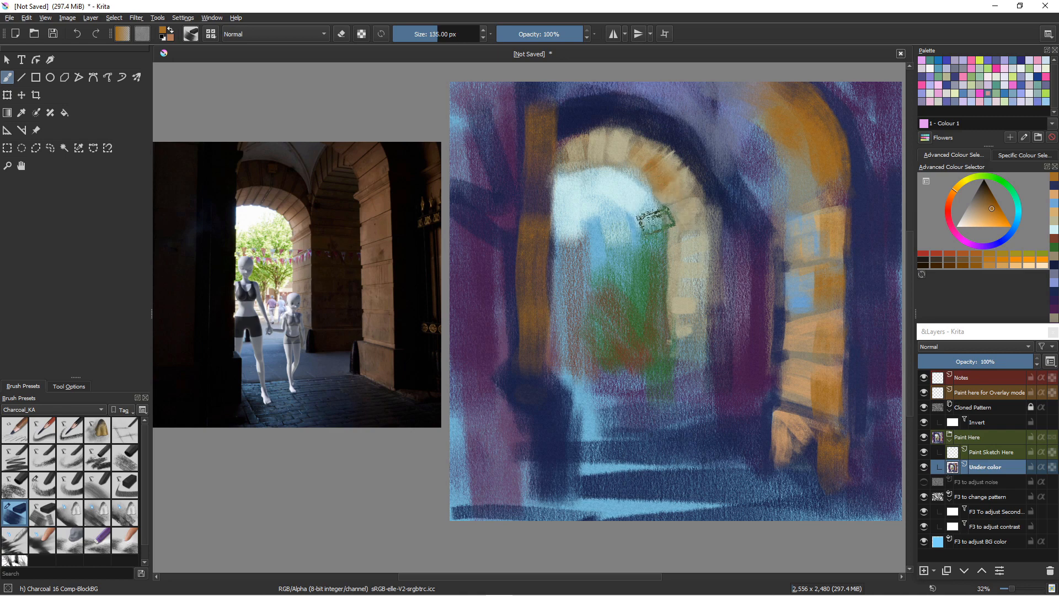
key(bracketleft)
key(bracketleft)
key(bracketleft)
key(bracketleft)
key(bracketleft)
key(bracketleft)
key(bracketleft)
key(bracketleft)
key(bracketleft)
key(bracketleft)
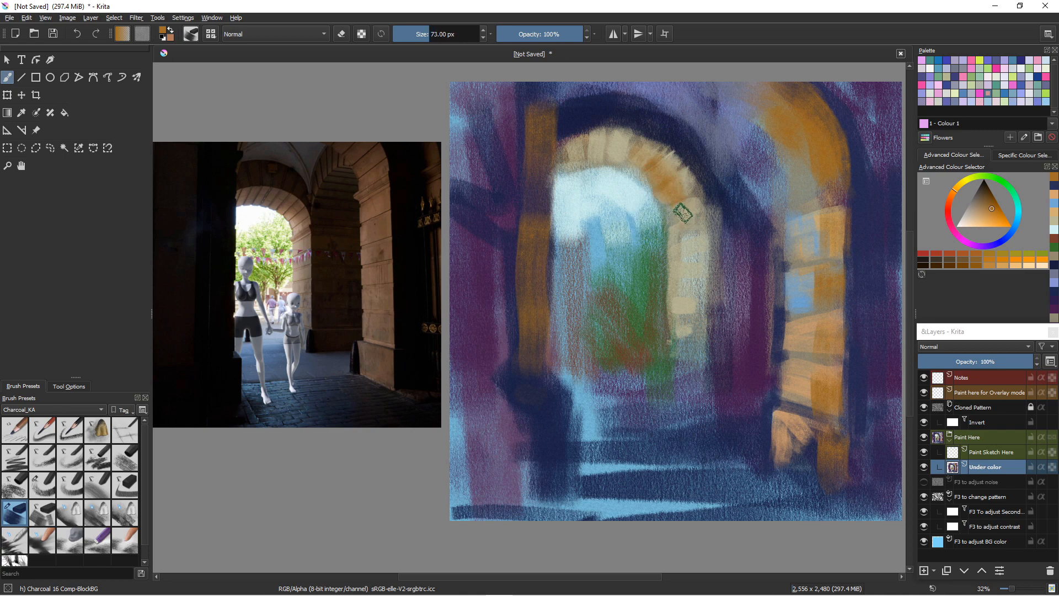
mouse_move(683, 212)
mouse_down()
mouse_move(704, 231)
mouse_move(690, 264)
mouse_move(691, 242)
mouse_move(692, 279)
mouse_move(699, 231)
mouse_move(705, 309)
mouse_up()
drag(693, 269, 695, 309)
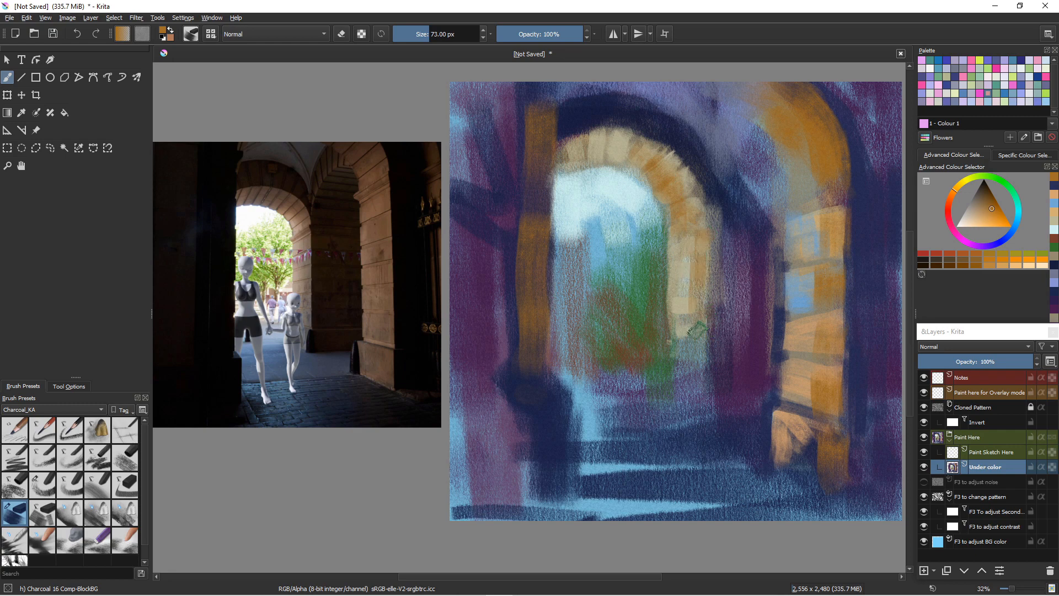
click(708, 353)
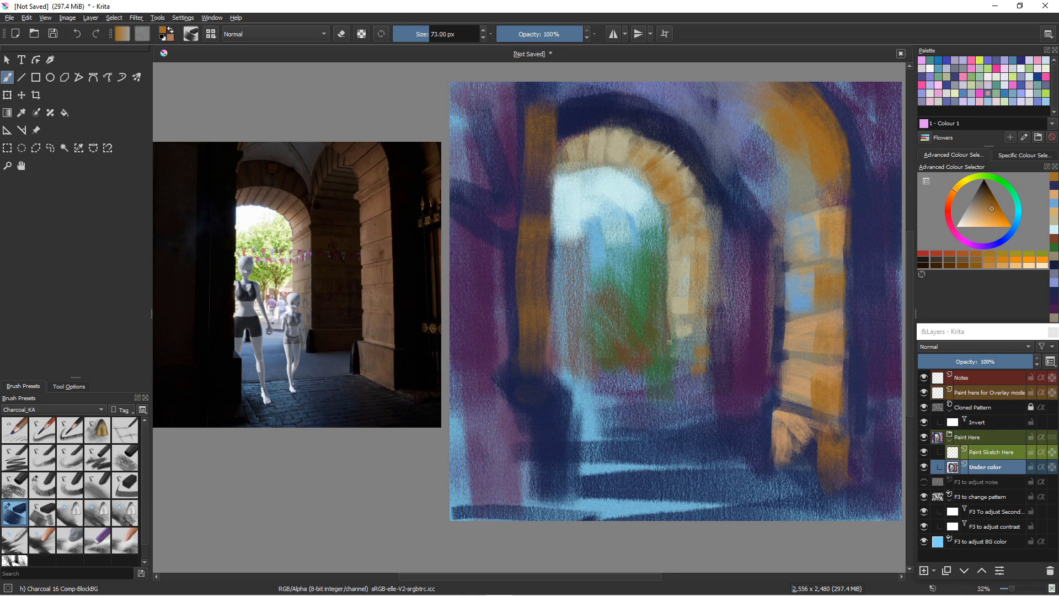
On the Paint Sketch Here layer, try a head shape in pale beige against the sky and undo it.
click(978, 455)
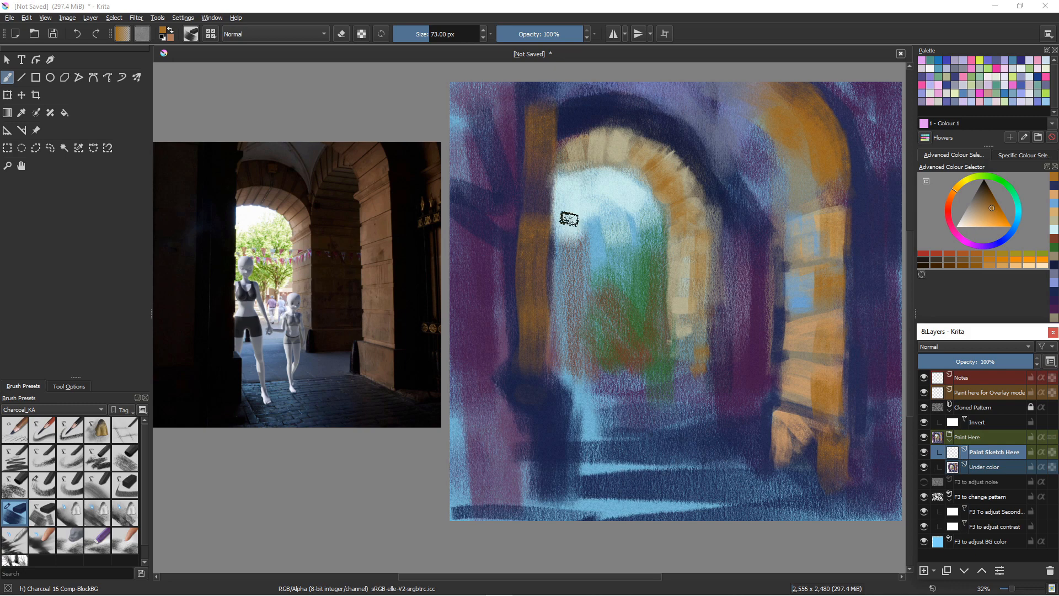
drag(572, 220, 575, 247)
click(968, 217)
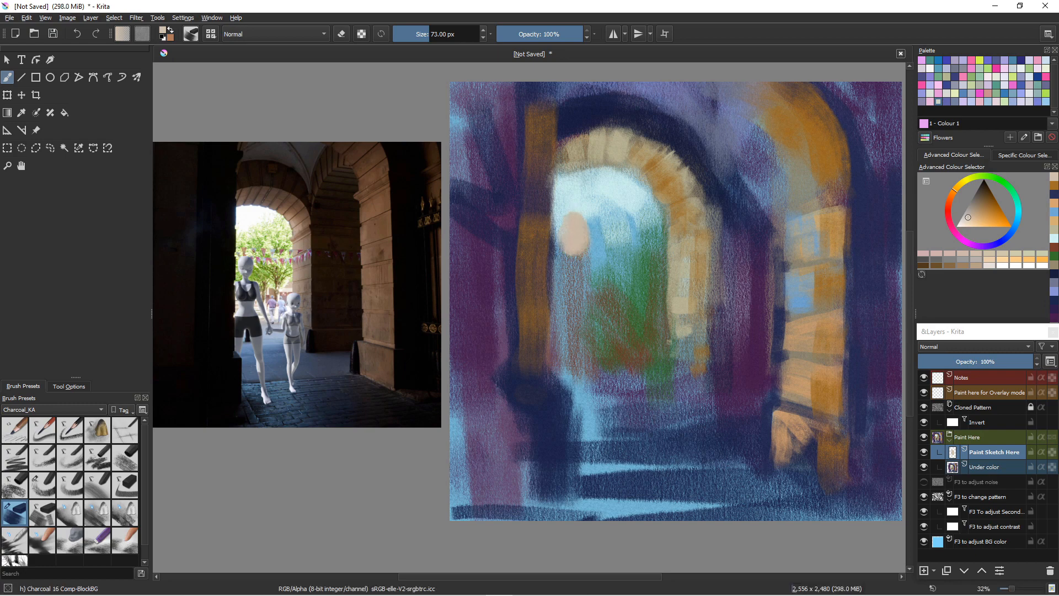
key(ctrl+z)
key(ctrl+z)
key(ctrl+z)
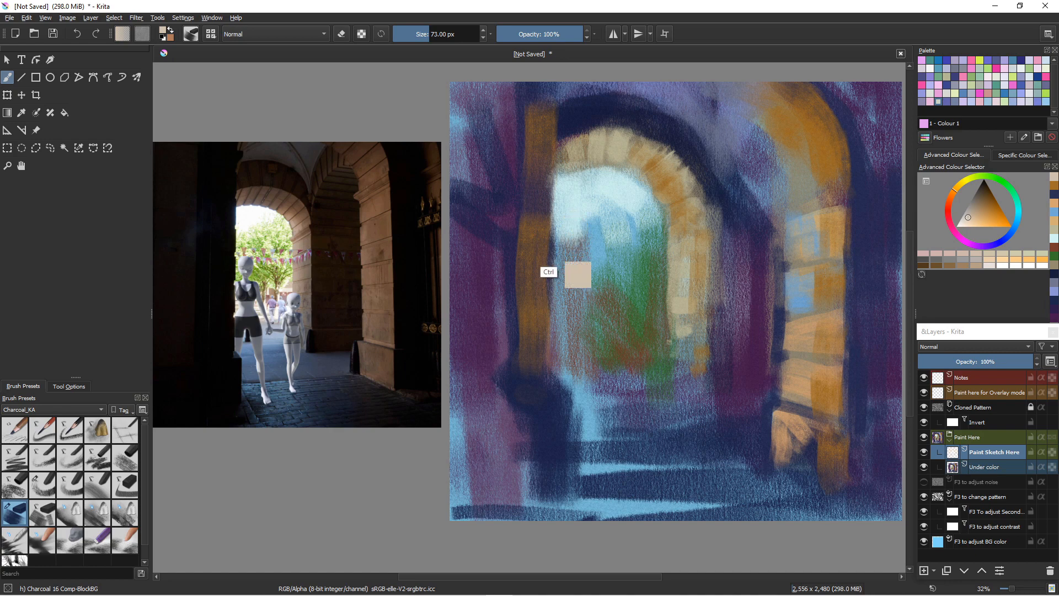
Paint the adult figure's head and neck in pale beige against the sky, and reduce the brush to 47 px.
mouse_move(571, 237)
mouse_down()
mouse_move(595, 304)
mouse_move(578, 257)
mouse_move(578, 305)
mouse_move(573, 253)
mouse_move(576, 280)
mouse_up()
key(bracketleft)
key(bracketleft)
key(bracketleft)
key(bracketleft)
key(bracketleft)
key(bracketleft)
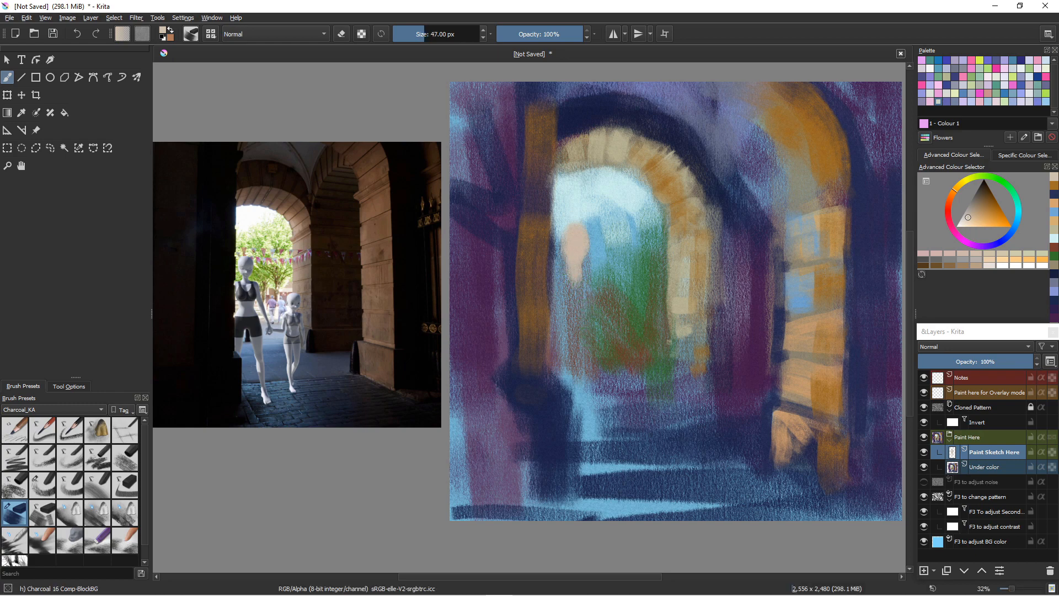
Choose a muted slate blue and block in the adult's shoulders, torso and the arm reaching toward the child.
click(1014, 228)
drag(973, 213, 978, 202)
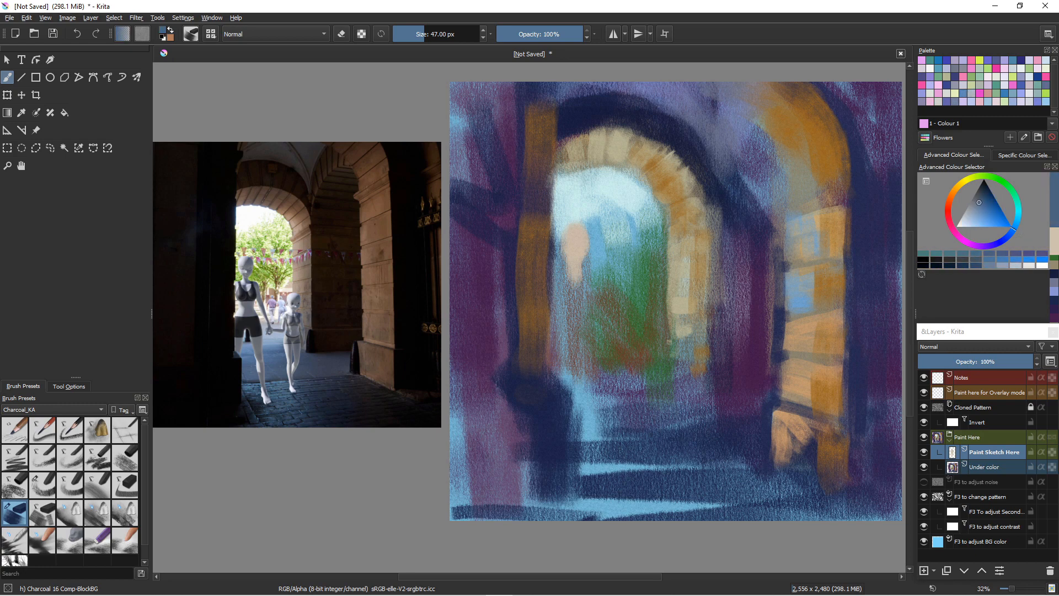
mouse_move(576, 278)
mouse_down()
mouse_move(571, 269)
mouse_move(568, 289)
mouse_move(573, 266)
mouse_move(557, 298)
mouse_move(576, 309)
mouse_move(565, 284)
mouse_move(562, 325)
mouse_up()
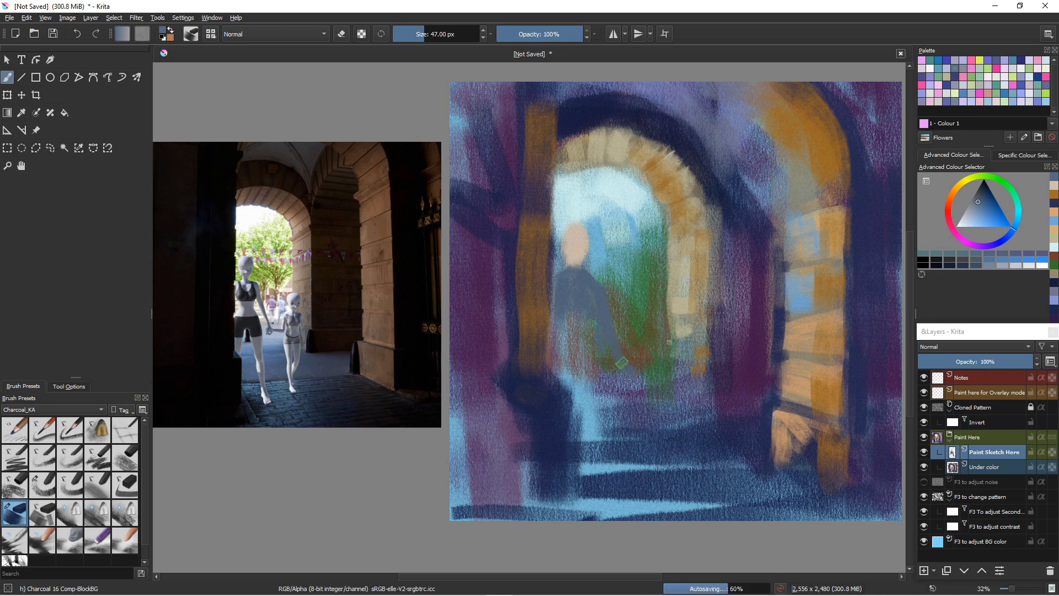
mouse_move(578, 305)
mouse_down()
mouse_move(580, 339)
mouse_move(554, 321)
mouse_up()
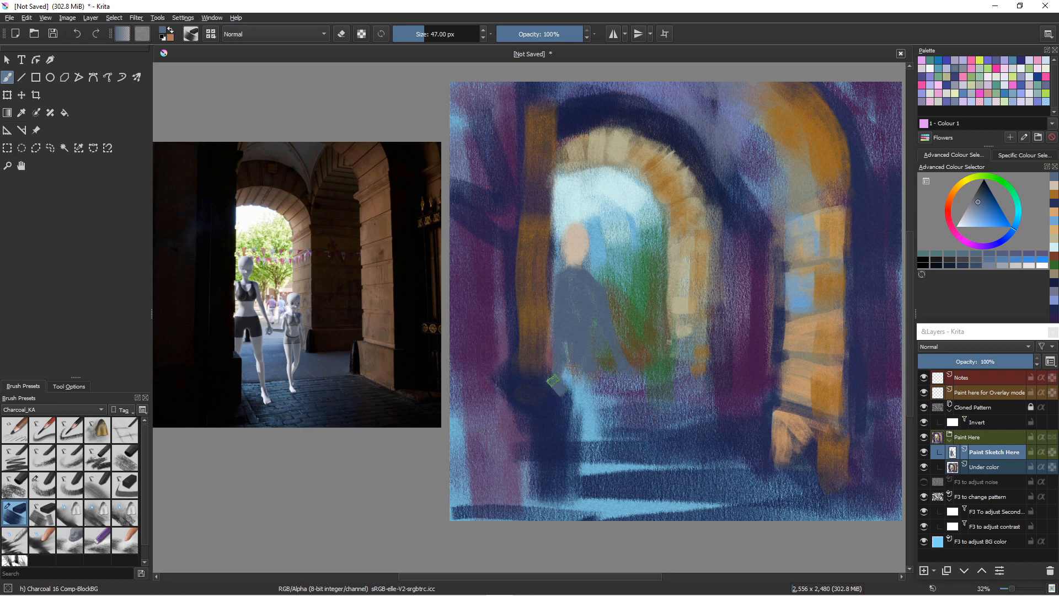
Paint the adult's first leg in slate blue and define its inner edge with light blue sampled from the ground.
drag(559, 383, 566, 457)
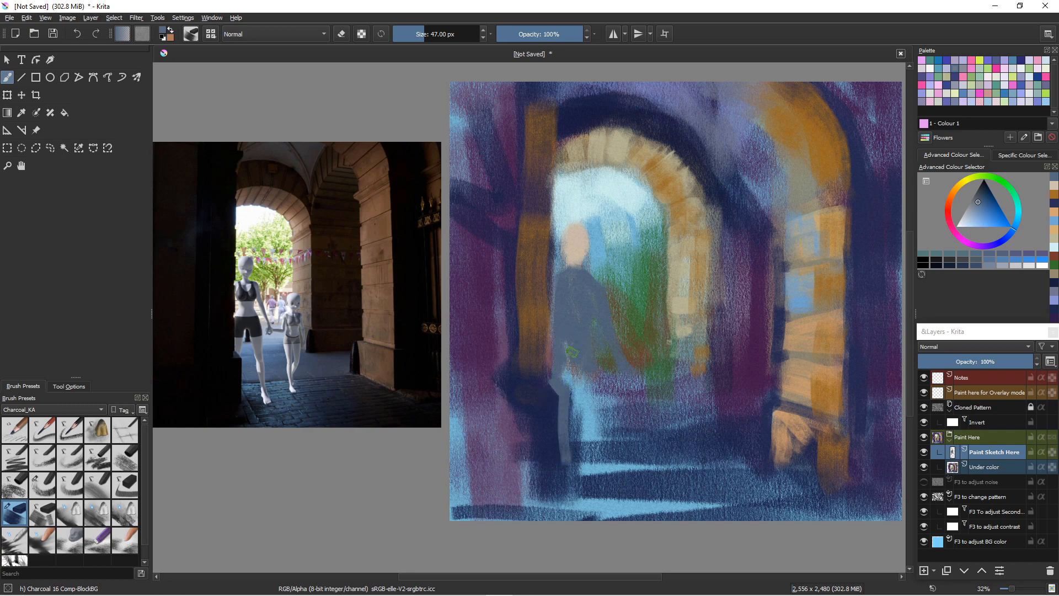
drag(572, 353, 551, 471)
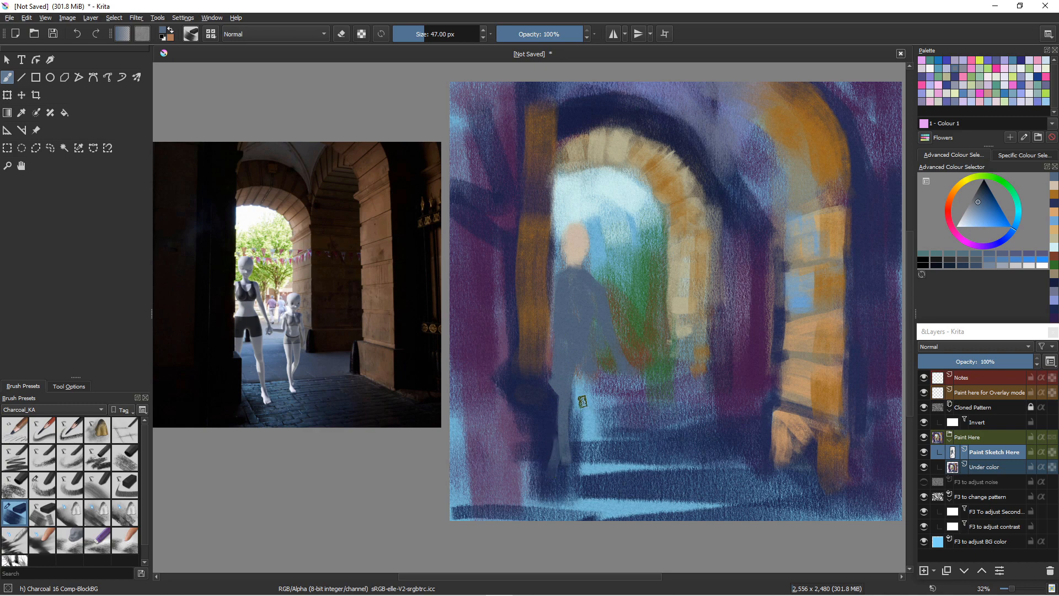
ctrl+click(582, 437)
mouse_move(578, 387)
mouse_down()
mouse_move(568, 450)
mouse_move(564, 423)
mouse_up()
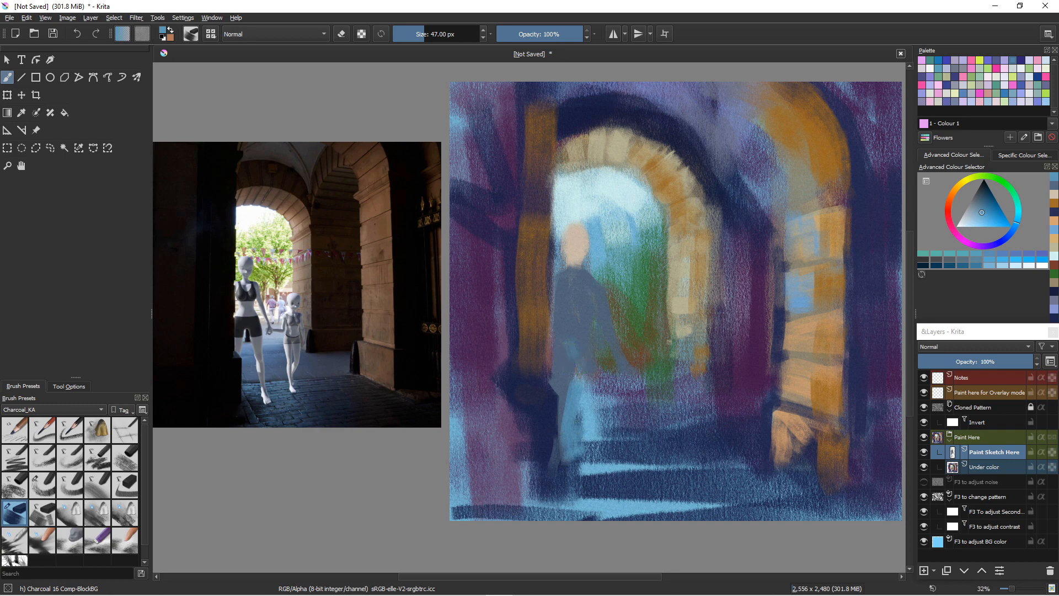
Choose a dark teal blue and paint the adult's second leg from the hip down to the foot.
click(984, 195)
mouse_move(577, 355)
mouse_down()
mouse_move(587, 387)
mouse_move(589, 350)
mouse_move(588, 430)
mouse_up()
drag(570, 358, 593, 429)
drag(573, 334, 579, 383)
drag(580, 375, 588, 449)
drag(595, 393, 592, 455)
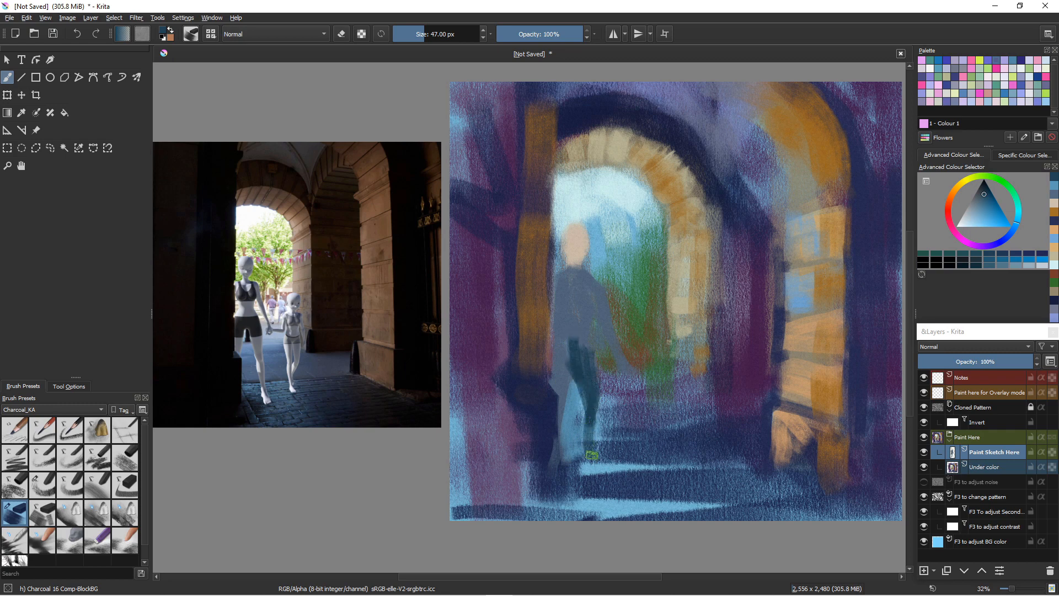
drag(595, 415, 594, 486)
mouse_move(594, 441)
mouse_down()
mouse_move(595, 493)
mouse_move(593, 467)
mouse_move(609, 497)
mouse_up()
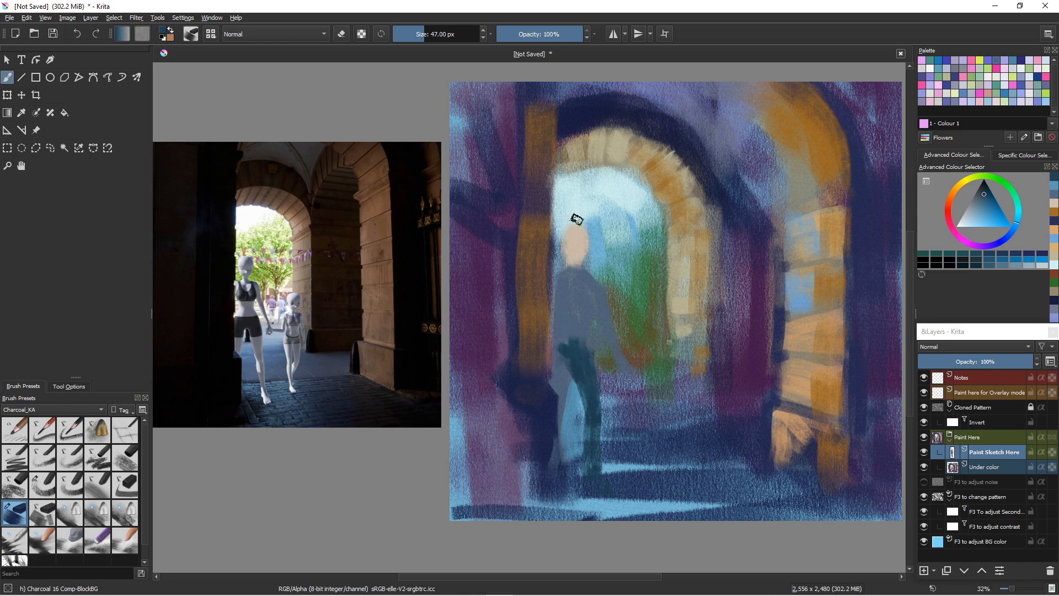
Set the brush to 46.63 px and fill the gap between the adult's arm and torso with pale blue sampled from the sky.
key(shift)
drag(574, 209, 573, 212)
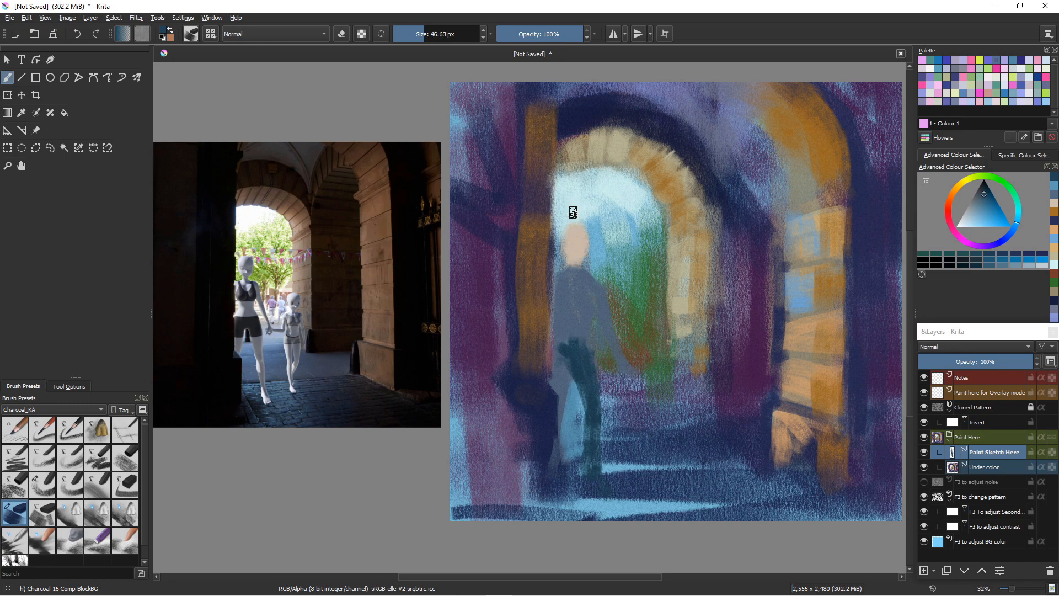
ctrl+click(574, 209)
drag(594, 313, 599, 360)
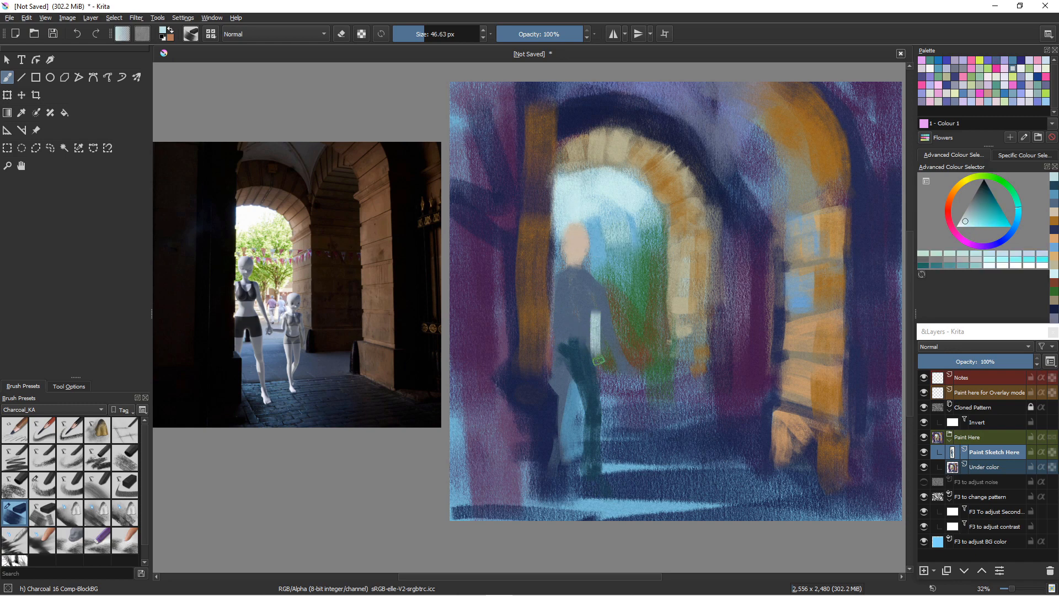
mouse_move(591, 316)
mouse_down()
mouse_move(600, 366)
mouse_move(595, 323)
mouse_move(610, 362)
mouse_move(593, 326)
mouse_up()
Paint pale sky colour around the adult's head, shoulder and outer arm, and retouch the torso and arm in sampled slate blue.
drag(595, 268, 623, 338)
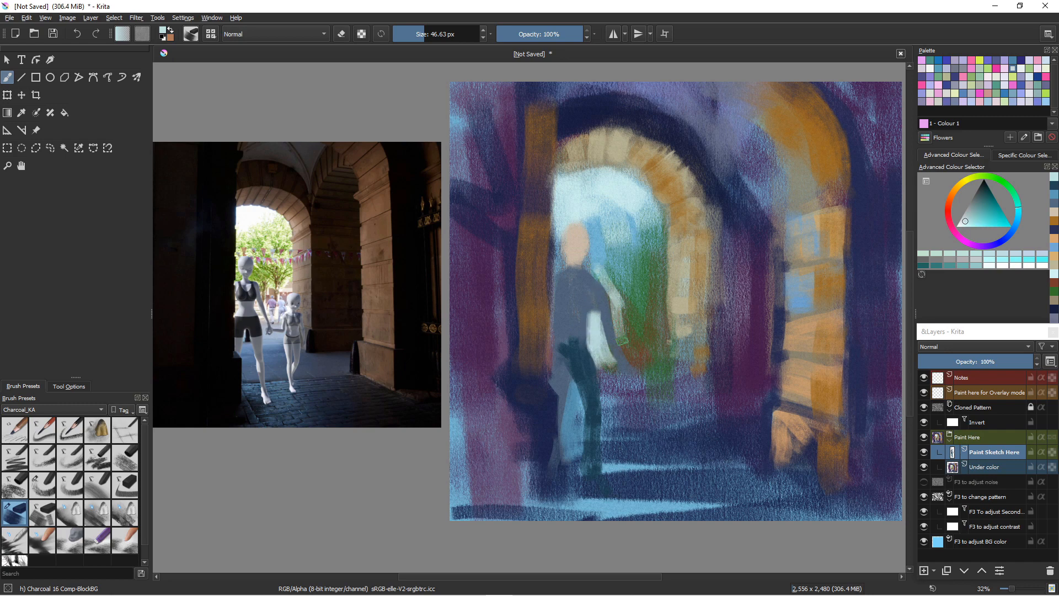
mouse_move(617, 302)
mouse_down()
mouse_move(640, 330)
mouse_move(649, 323)
mouse_up()
drag(615, 288, 630, 302)
mouse_move(587, 263)
mouse_down()
mouse_move(609, 287)
mouse_move(577, 219)
mouse_move(592, 266)
mouse_move(600, 240)
mouse_move(612, 249)
mouse_move(593, 241)
mouse_move(590, 255)
mouse_move(647, 314)
mouse_up()
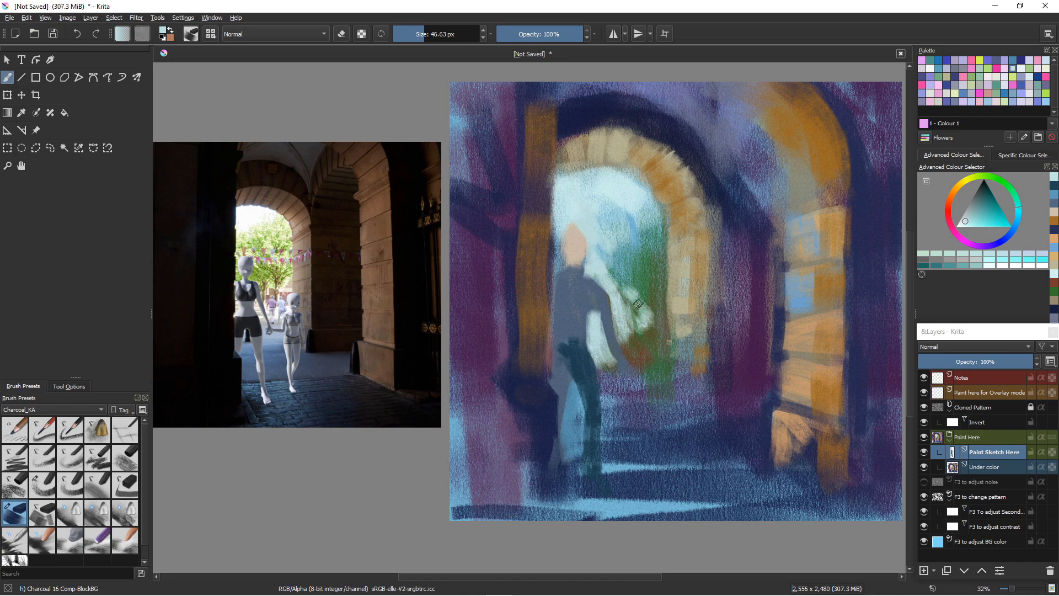
mouse_move(558, 239)
mouse_down()
mouse_move(559, 256)
mouse_move(594, 270)
mouse_move(584, 272)
mouse_move(618, 303)
mouse_move(622, 343)
mouse_up()
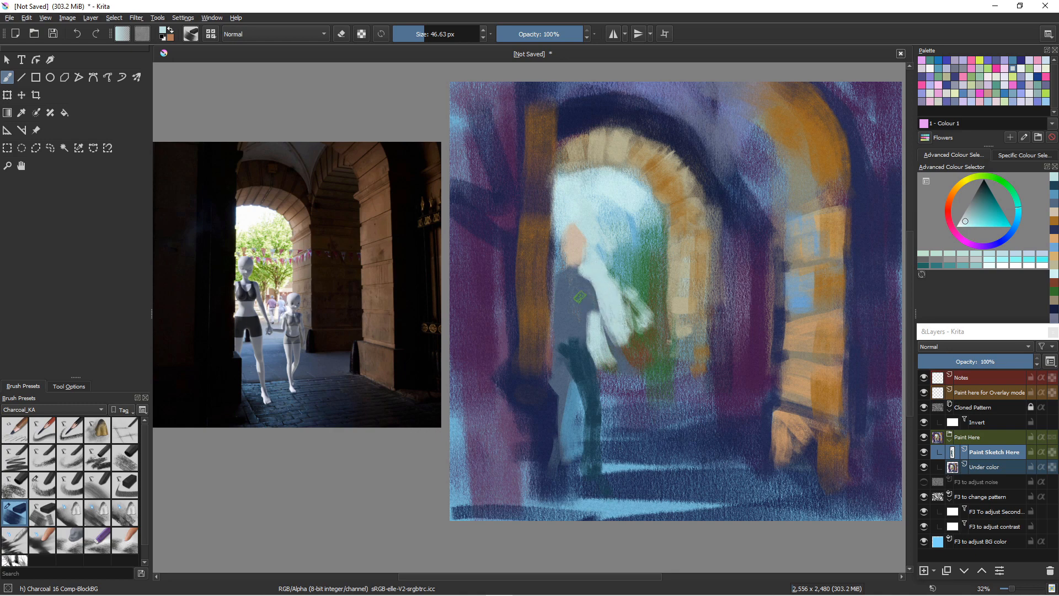
ctrl+click(577, 311)
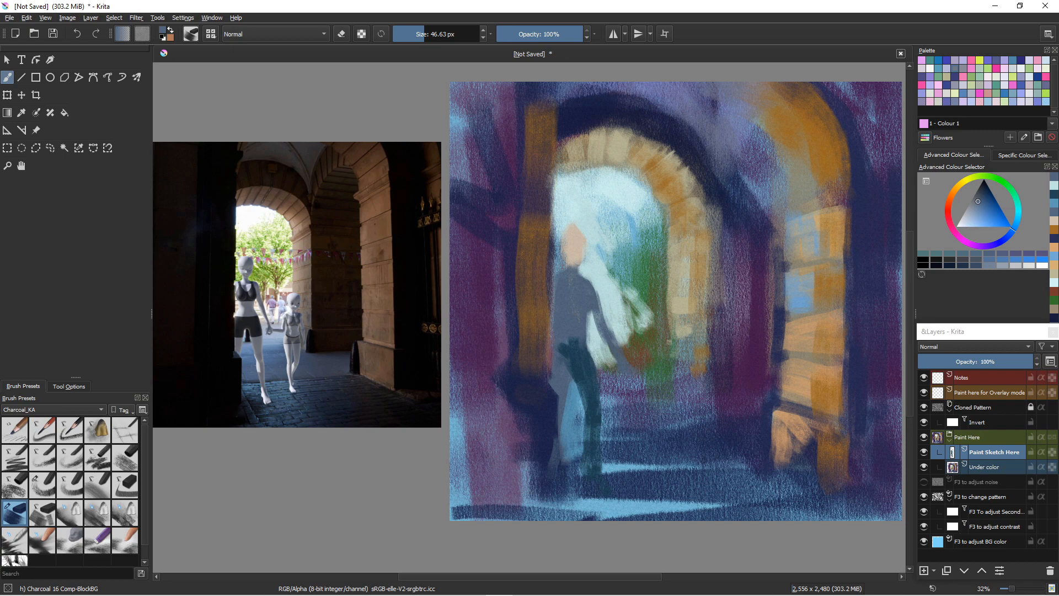
drag(586, 309, 588, 367)
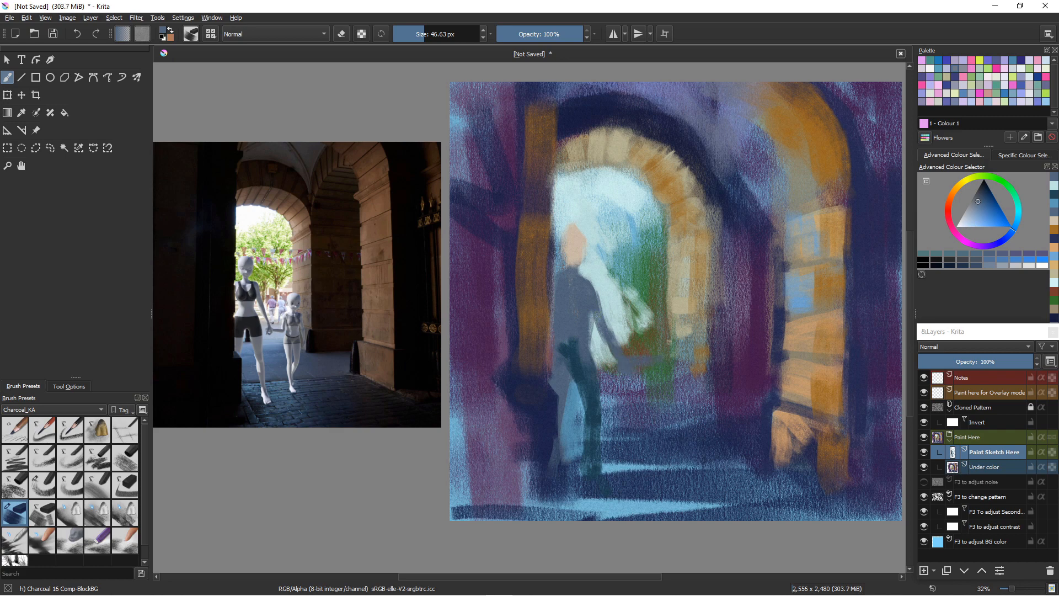
Choose a light peach skin tone and paint the adult's bare arm from the sleeve to the outstretched hand.
click(955, 189)
mouse_move(623, 361)
mouse_down()
mouse_move(662, 360)
mouse_move(629, 363)
mouse_move(644, 358)
mouse_move(667, 393)
mouse_move(639, 369)
mouse_move(669, 365)
mouse_move(628, 364)
mouse_move(670, 358)
mouse_move(621, 360)
mouse_move(665, 360)
mouse_move(622, 364)
mouse_up()
click(972, 222)
click(951, 196)
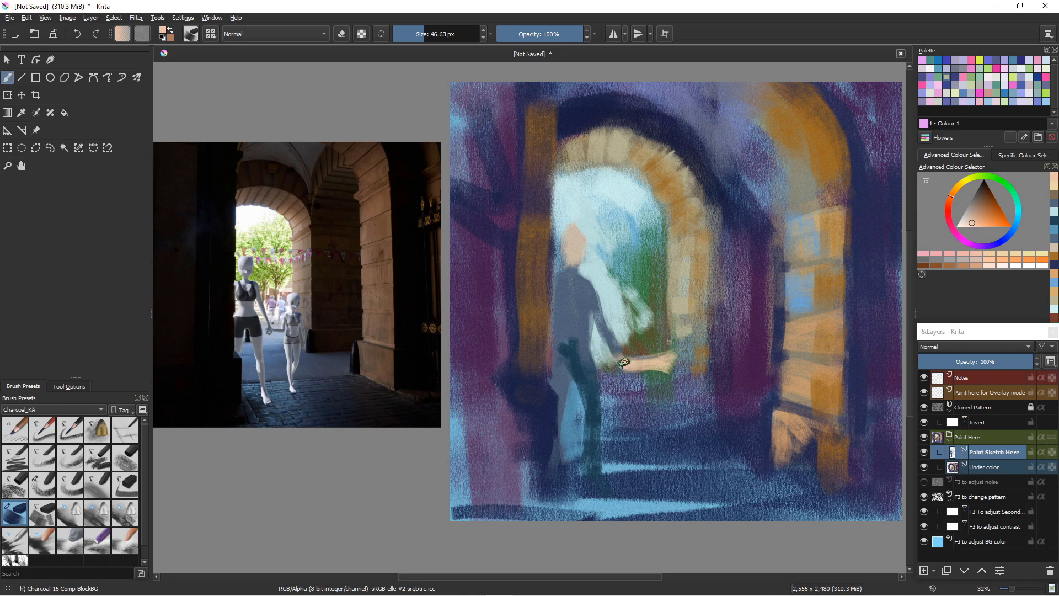
drag(601, 321, 623, 365)
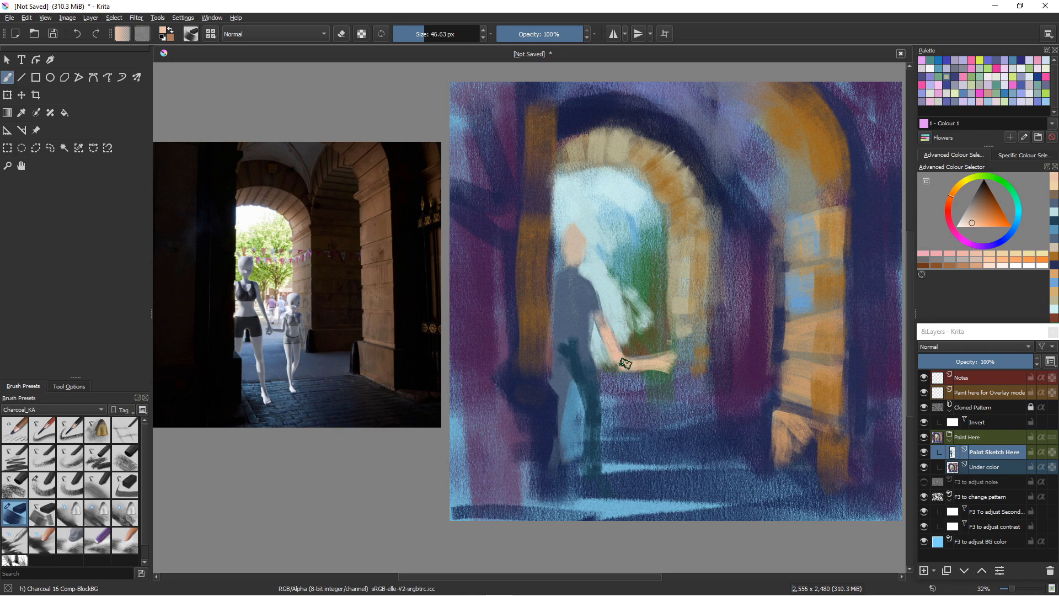
Block in the child's head, shoulders, torso and upper legs in peach at the end of the adult's hand.
mouse_move(679, 326)
mouse_down()
mouse_move(671, 367)
mouse_move(678, 341)
mouse_move(685, 356)
mouse_move(686, 313)
mouse_move(682, 371)
mouse_move(686, 379)
mouse_move(682, 357)
mouse_move(699, 360)
mouse_move(696, 388)
mouse_move(679, 361)
mouse_move(673, 381)
mouse_move(679, 367)
mouse_move(694, 424)
mouse_up()
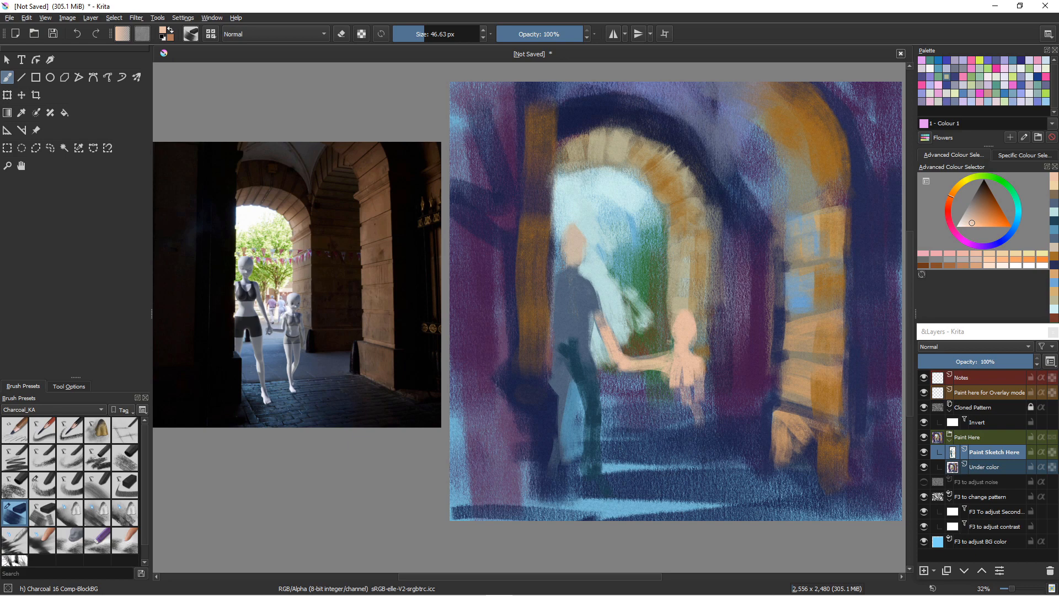
mouse_move(672, 320)
mouse_down()
mouse_move(674, 342)
mouse_move(693, 318)
mouse_move(694, 362)
mouse_up()
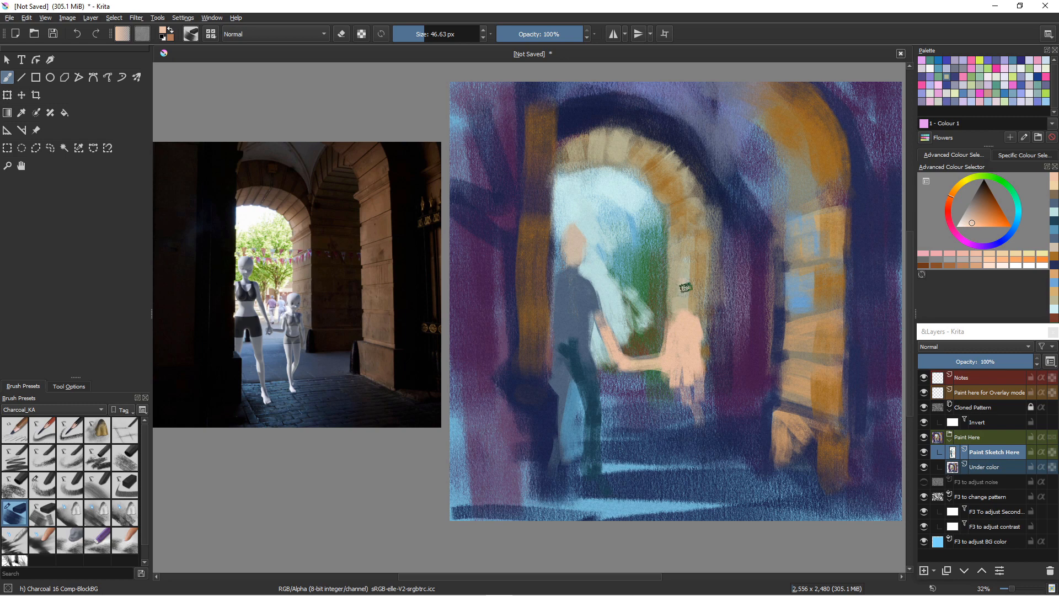
mouse_move(685, 287)
mouse_down()
mouse_move(687, 354)
mouse_move(682, 318)
mouse_move(702, 338)
mouse_move(703, 371)
mouse_up()
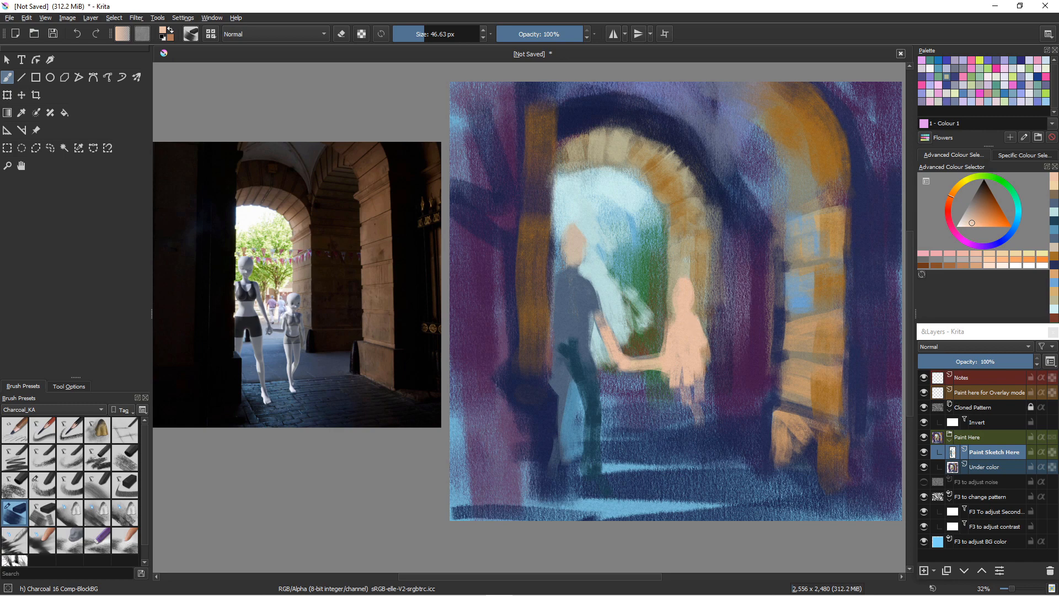
Trim the child's inner arm and the joined hands with the 50 px Eraser Circle, and repaint the hands in peach.
key(e)
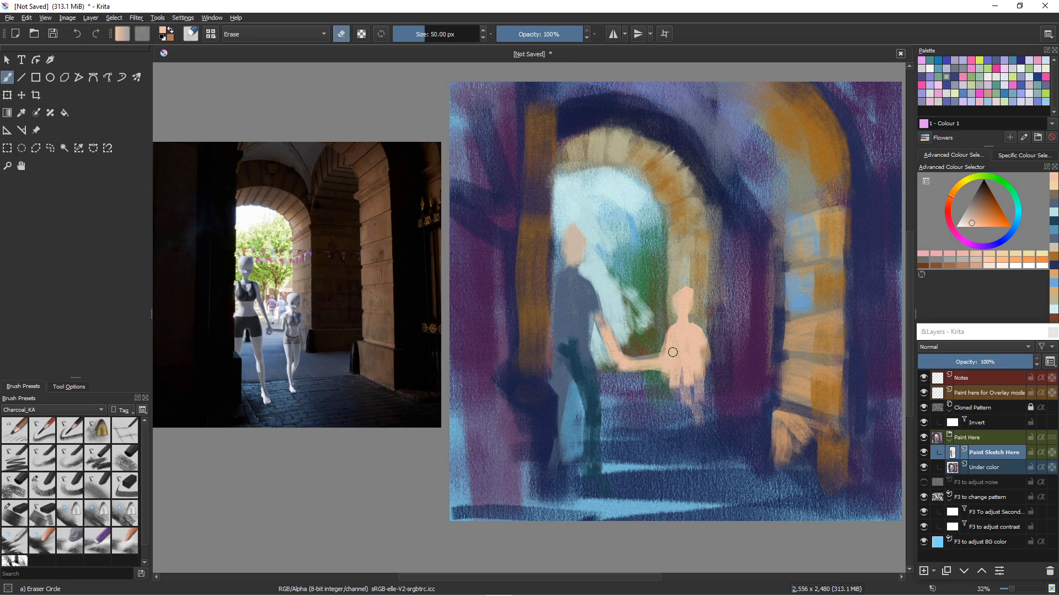
drag(673, 352, 667, 381)
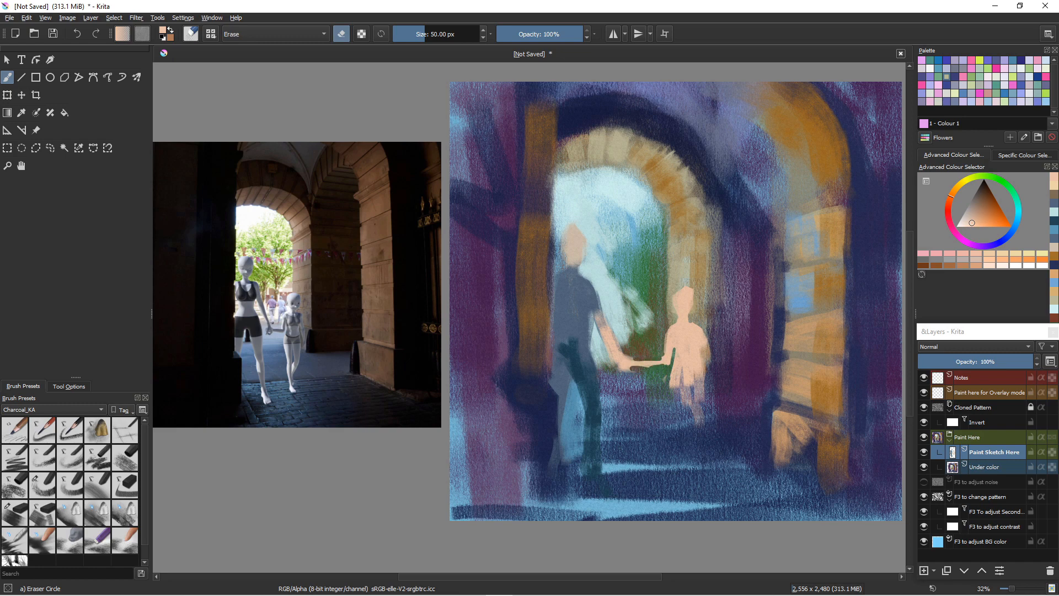
key(e)
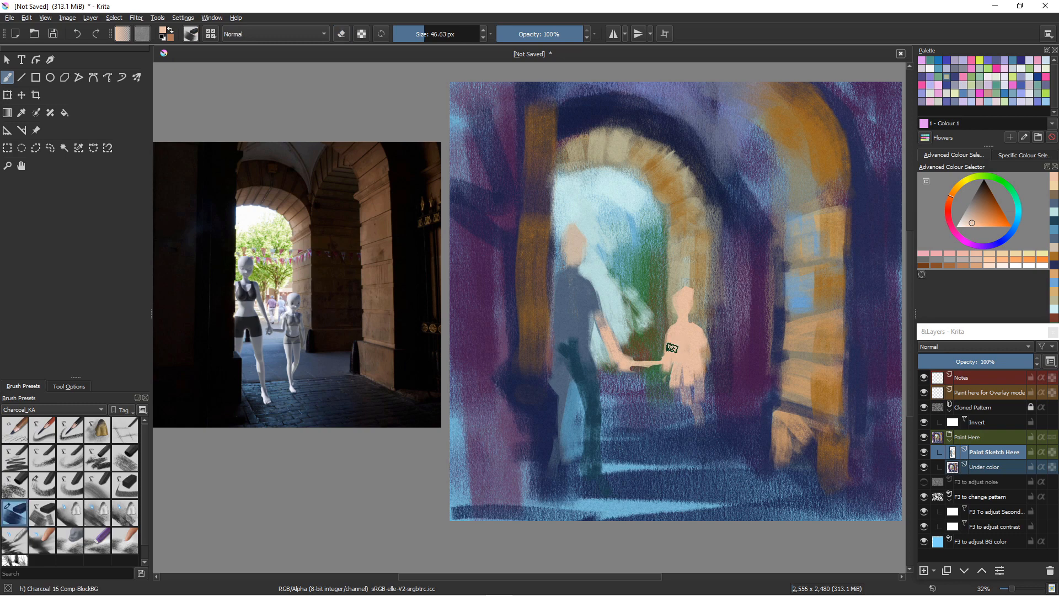
drag(665, 366, 624, 364)
Paint the child's outer arm in peach and erase the gap between it and the torso.
drag(702, 352, 712, 419)
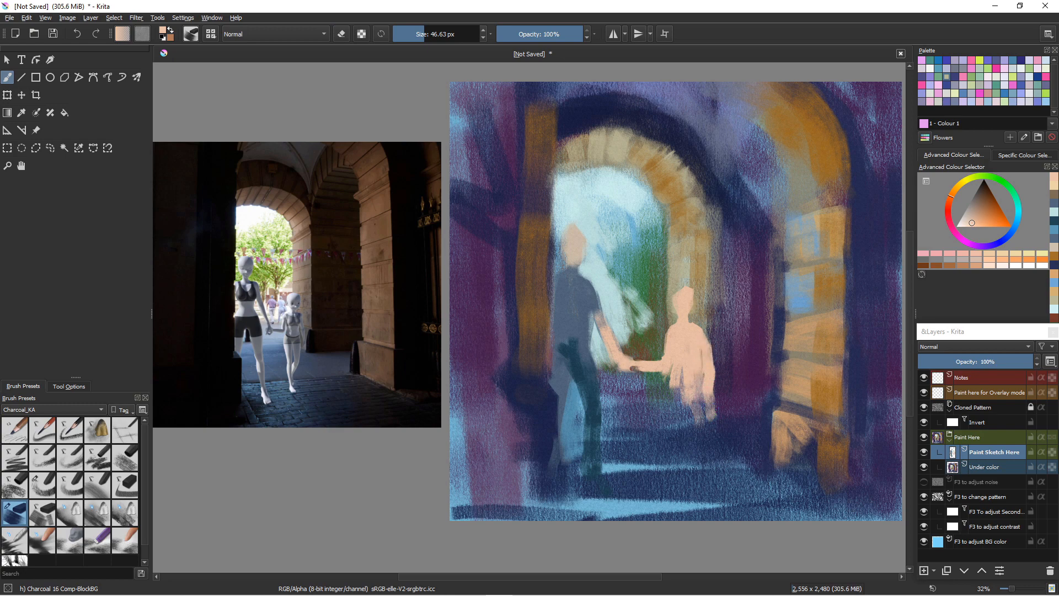
key(e)
drag(699, 350, 711, 409)
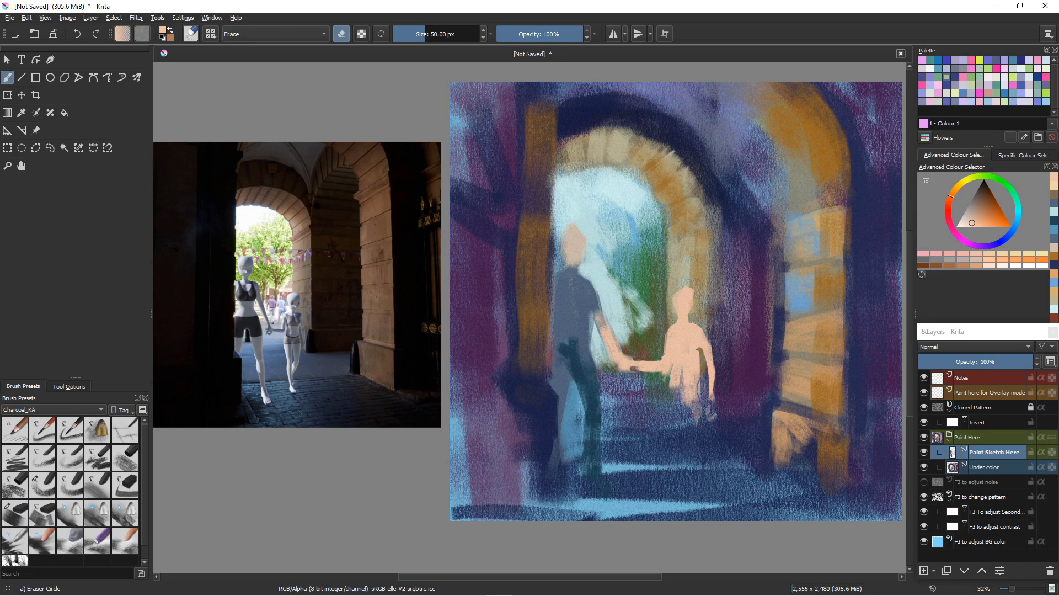
key(slash)
Try one of the child's legs in dark teal sampled from the adult's trousers.
ctrl+click(595, 373)
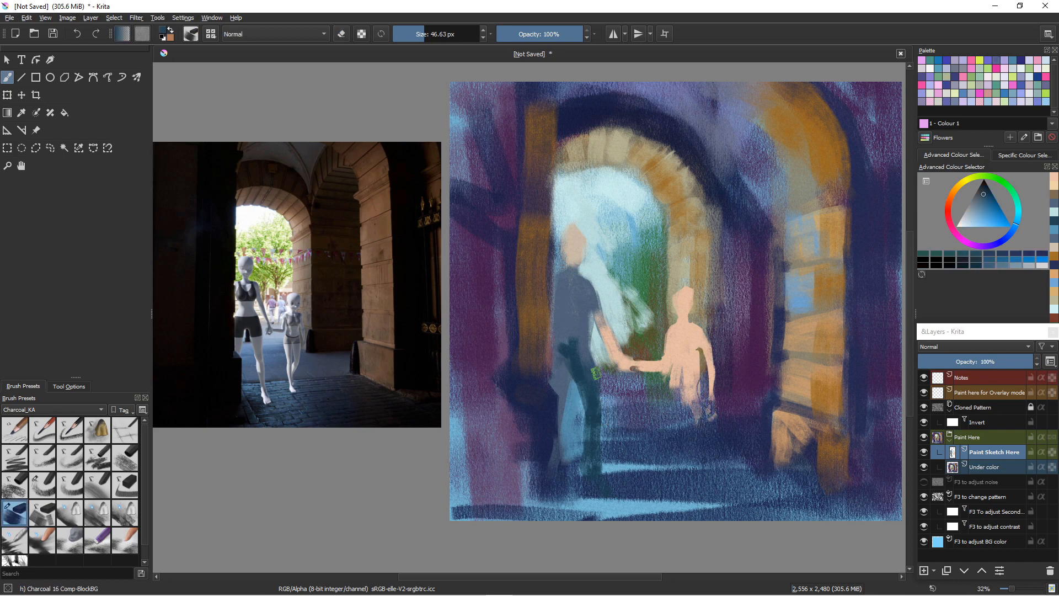
drag(692, 372, 692, 442)
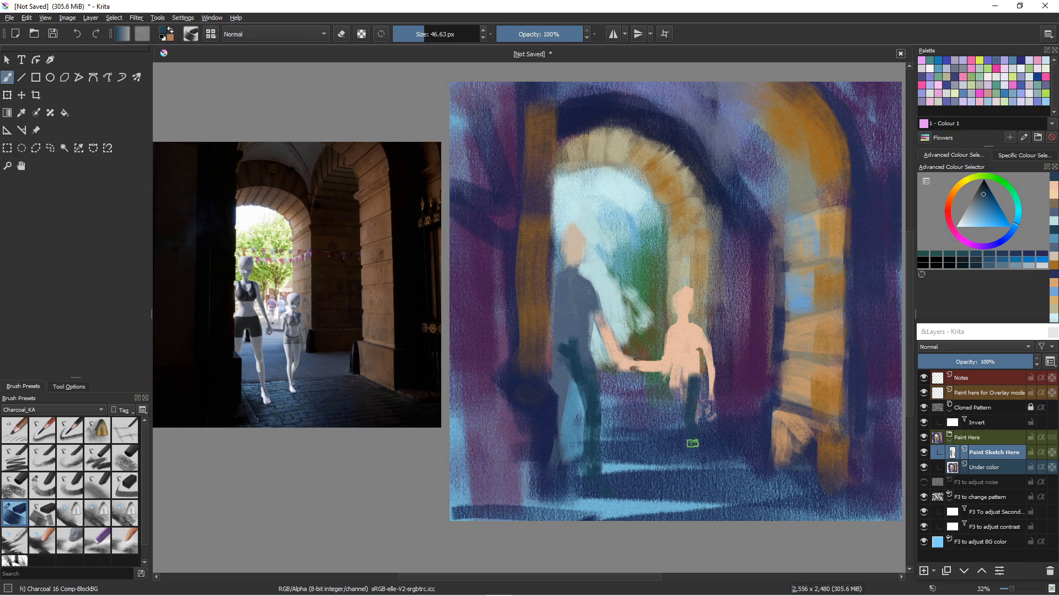
click(949, 197)
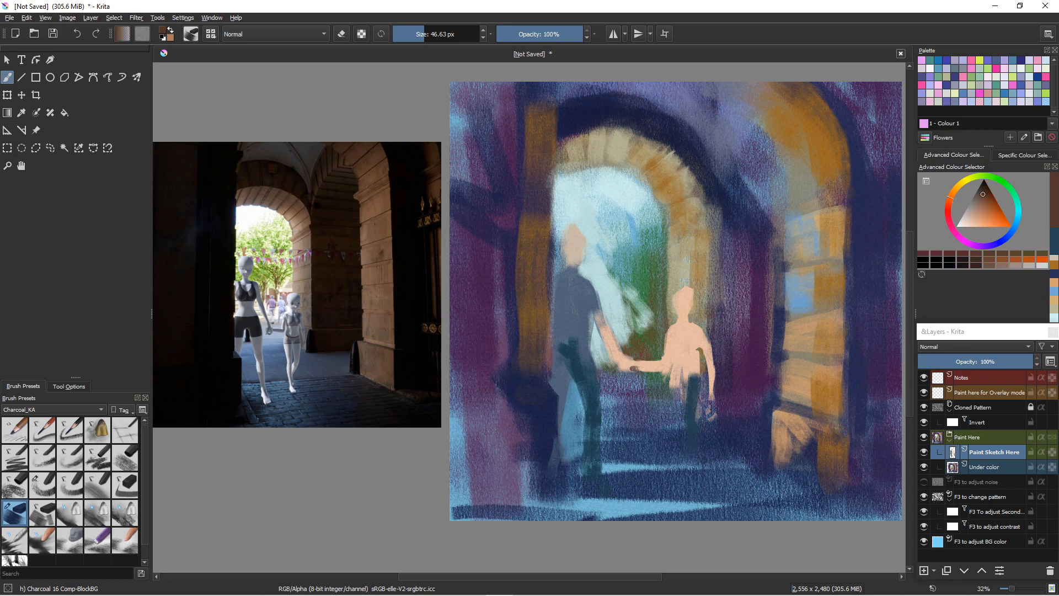
Choose a light magenta pink and paint both of the child's legs from the waist down to the feet.
click(963, 241)
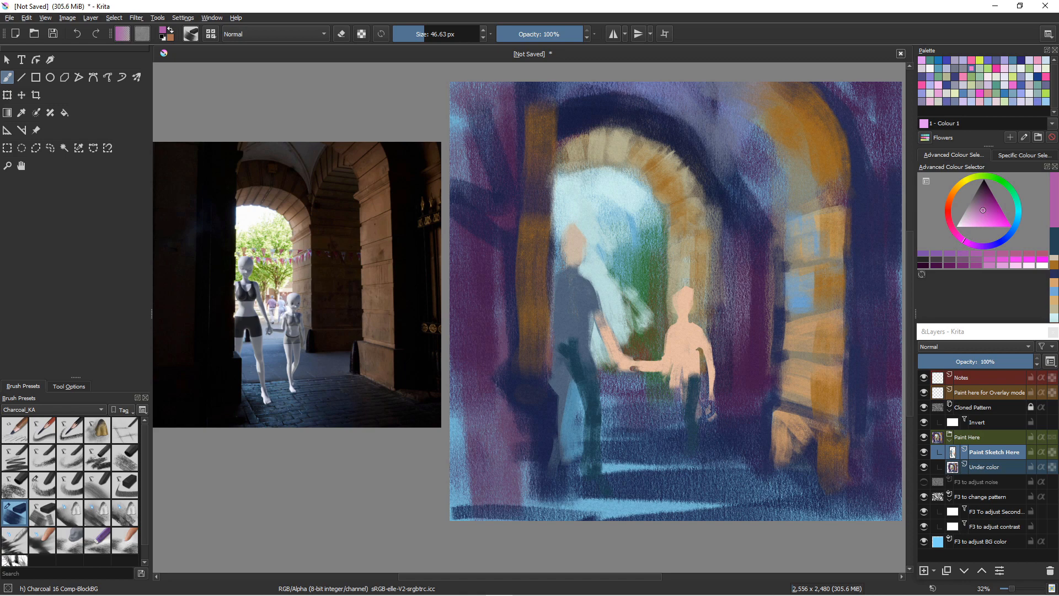
drag(983, 210, 972, 220)
click(970, 217)
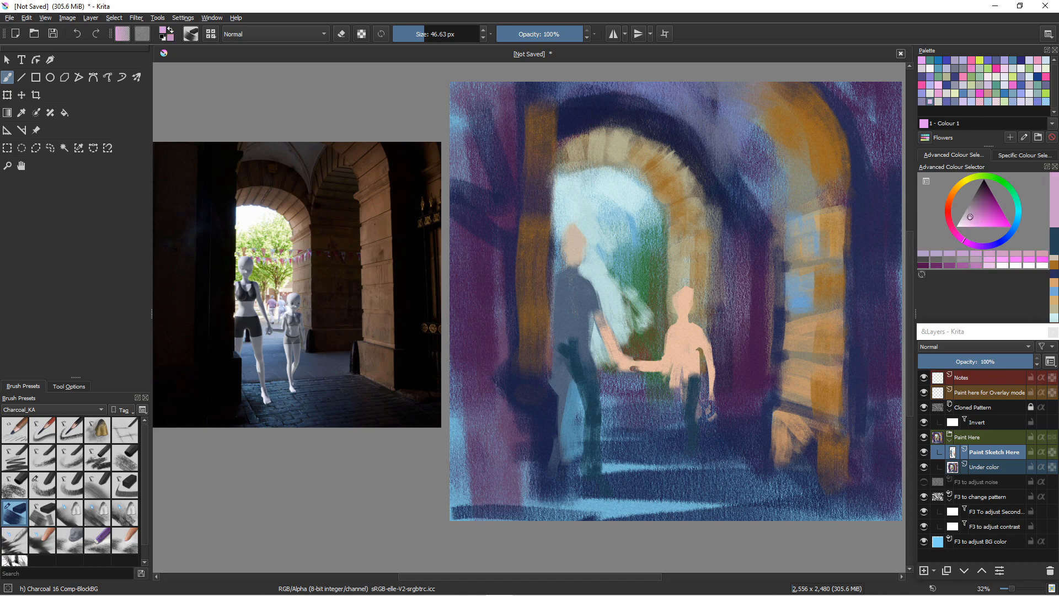
drag(690, 377, 692, 436)
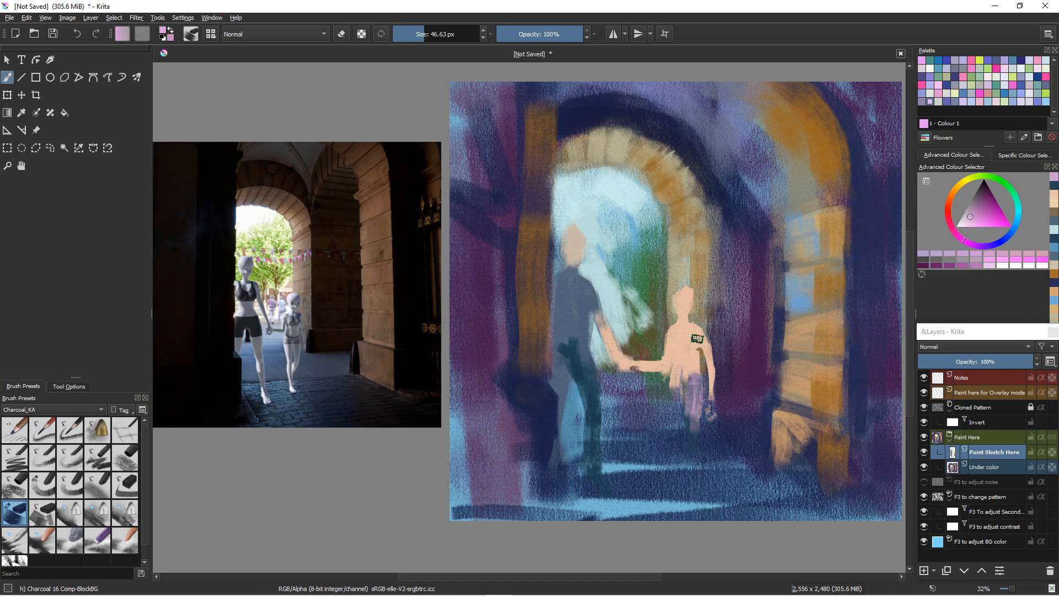
drag(694, 377, 690, 441)
drag(692, 404, 681, 439)
drag(675, 380, 678, 453)
mouse_move(669, 360)
mouse_down()
mouse_move(669, 418)
mouse_move(678, 449)
mouse_move(690, 447)
mouse_move(686, 468)
mouse_up()
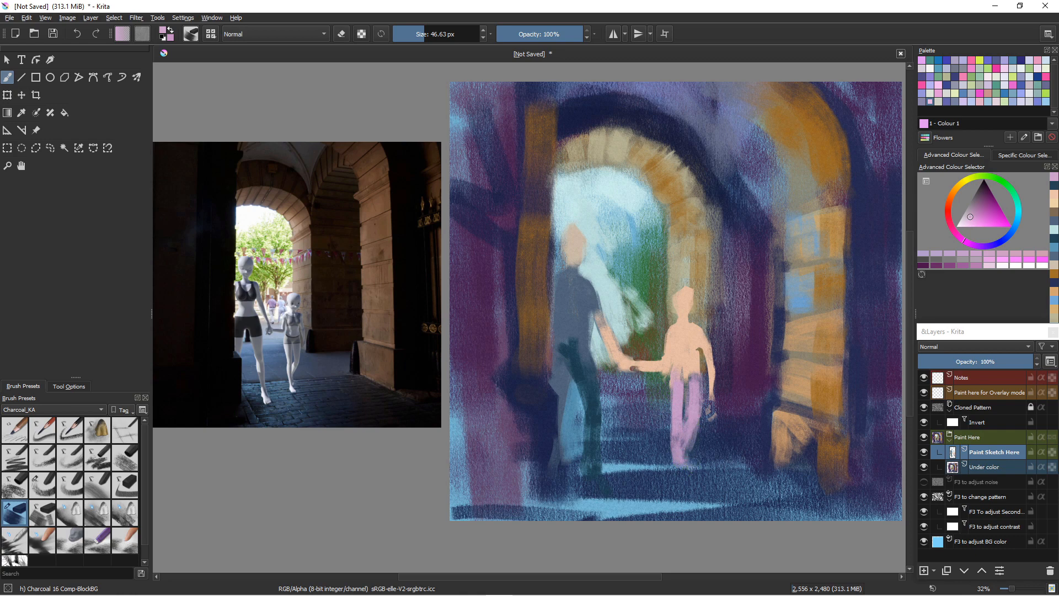
drag(687, 380, 694, 434)
Shade the child's outer leg with a mid purple and layer a darker purple over it from the hip down.
click(987, 204)
drag(691, 385, 691, 438)
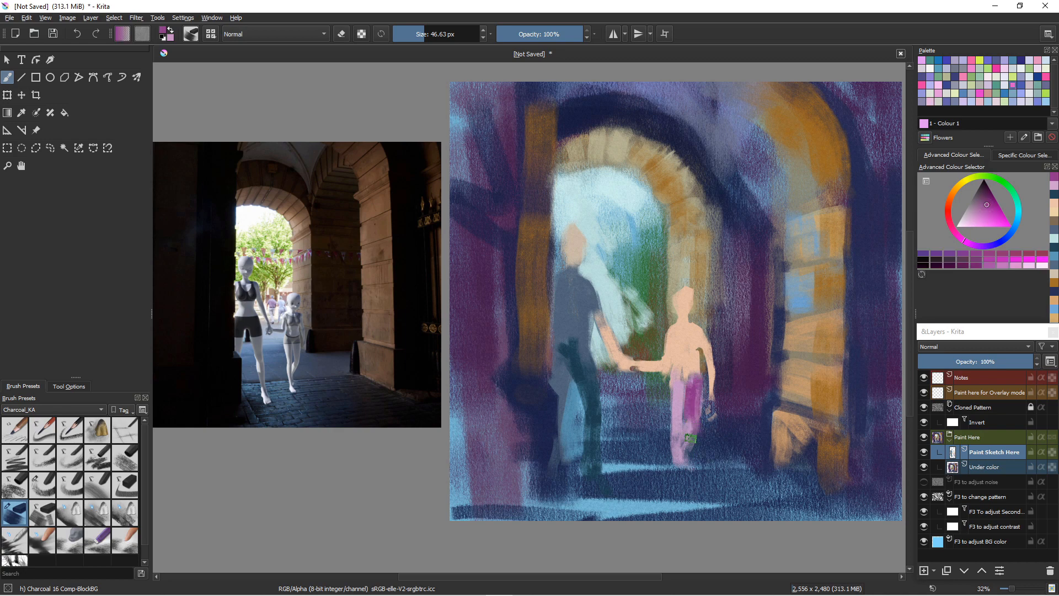
drag(690, 386, 687, 444)
click(984, 190)
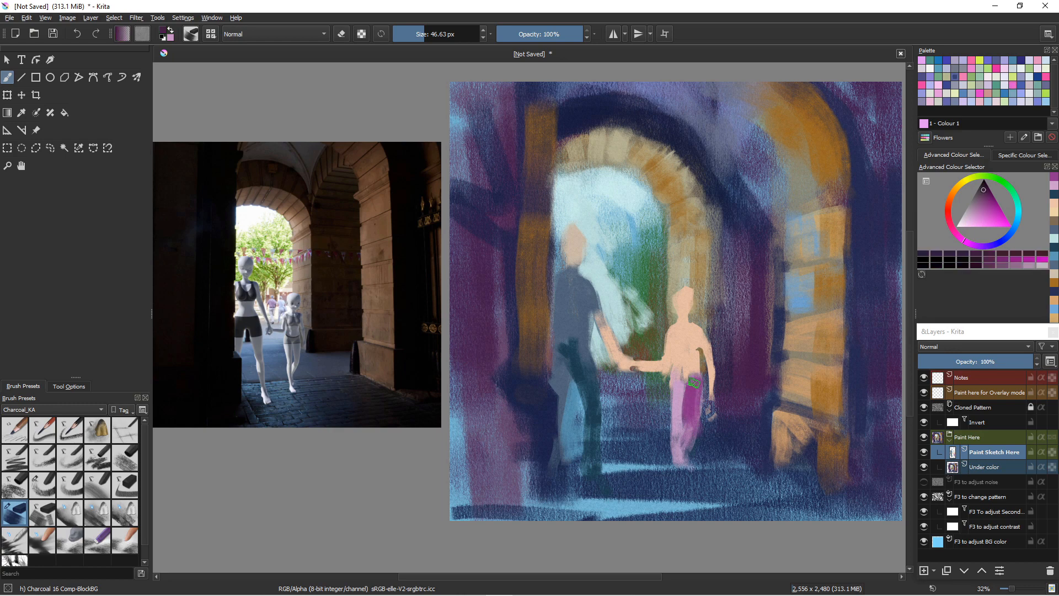
drag(695, 381, 691, 428)
mouse_move(693, 386)
mouse_down()
mouse_move(695, 435)
mouse_move(696, 424)
mouse_up()
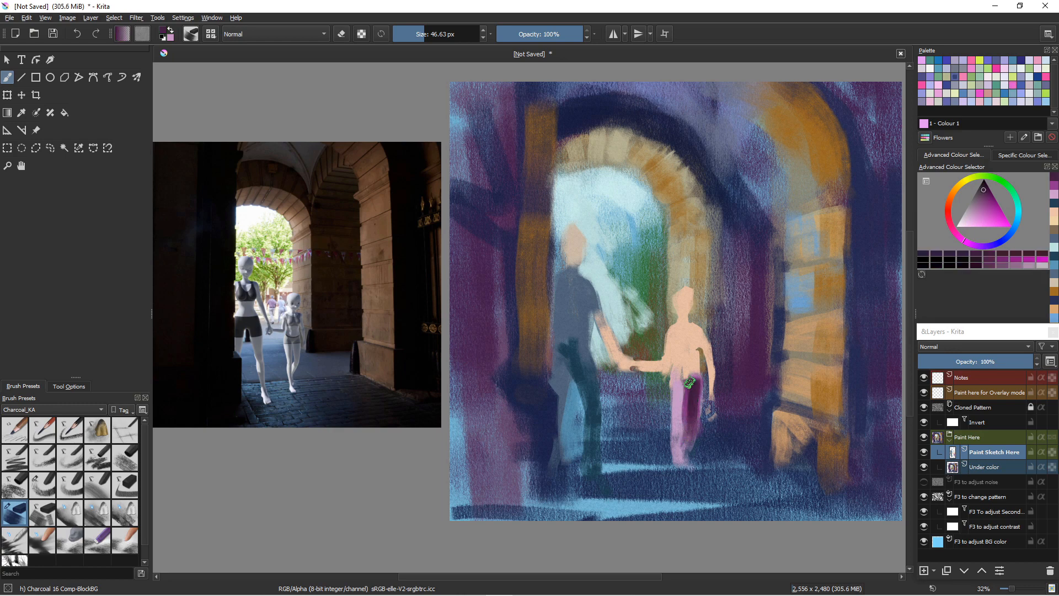
drag(689, 381, 695, 422)
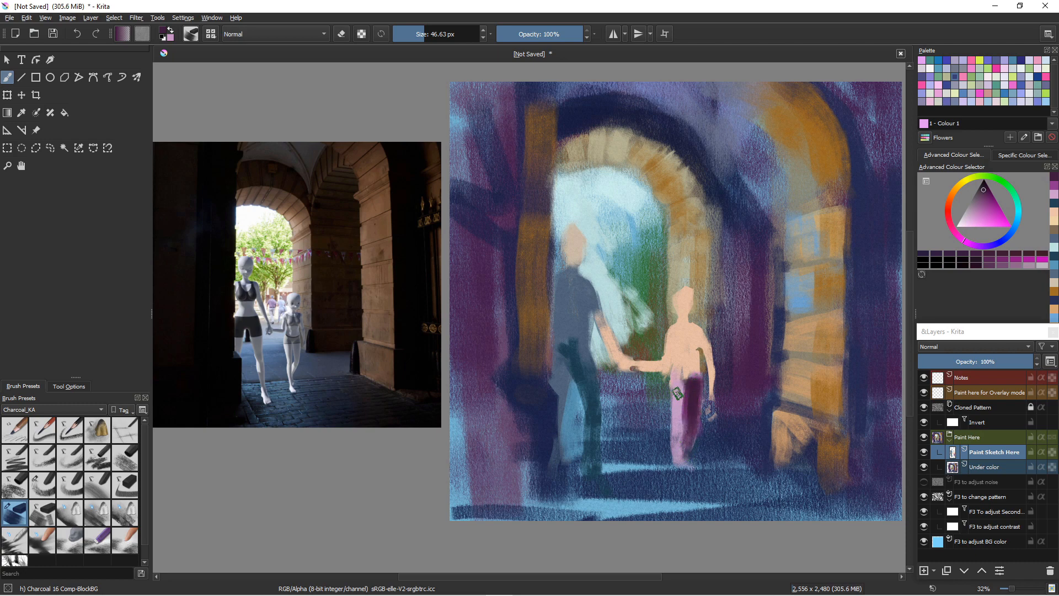
drag(680, 395, 680, 430)
Sample the light pink from the child's leg and repaint the inner leg, waist and middle of the torso with it.
ctrl+click(675, 407)
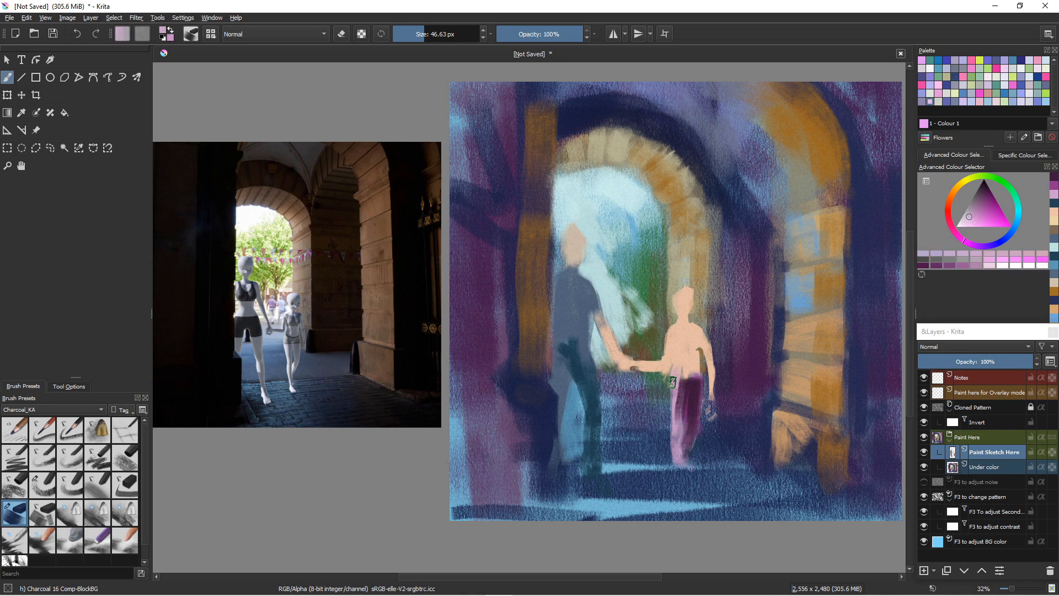
drag(670, 386, 671, 462)
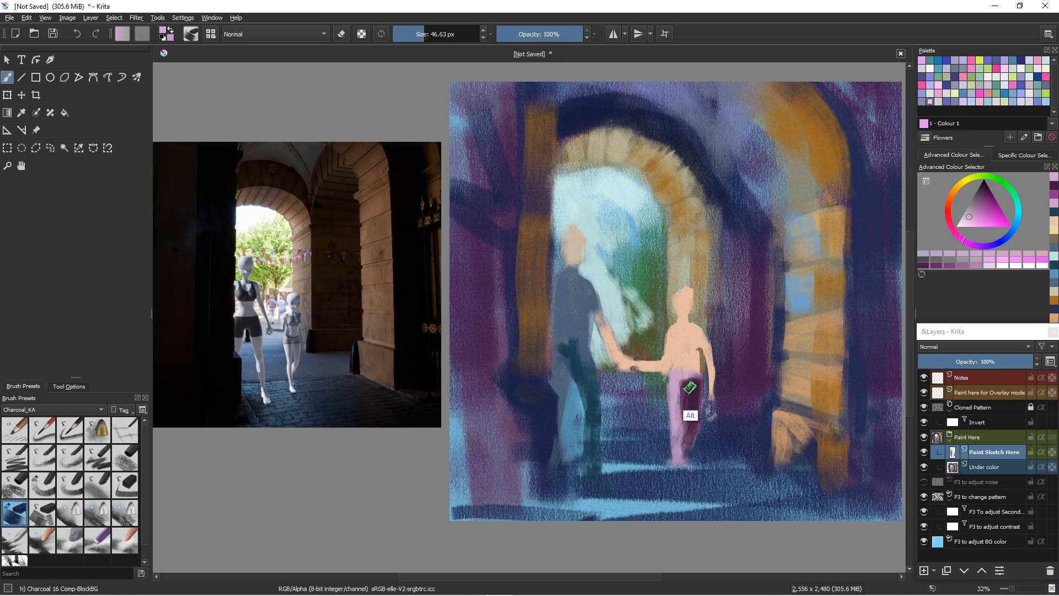
alt+click(689, 387)
drag(692, 328, 693, 363)
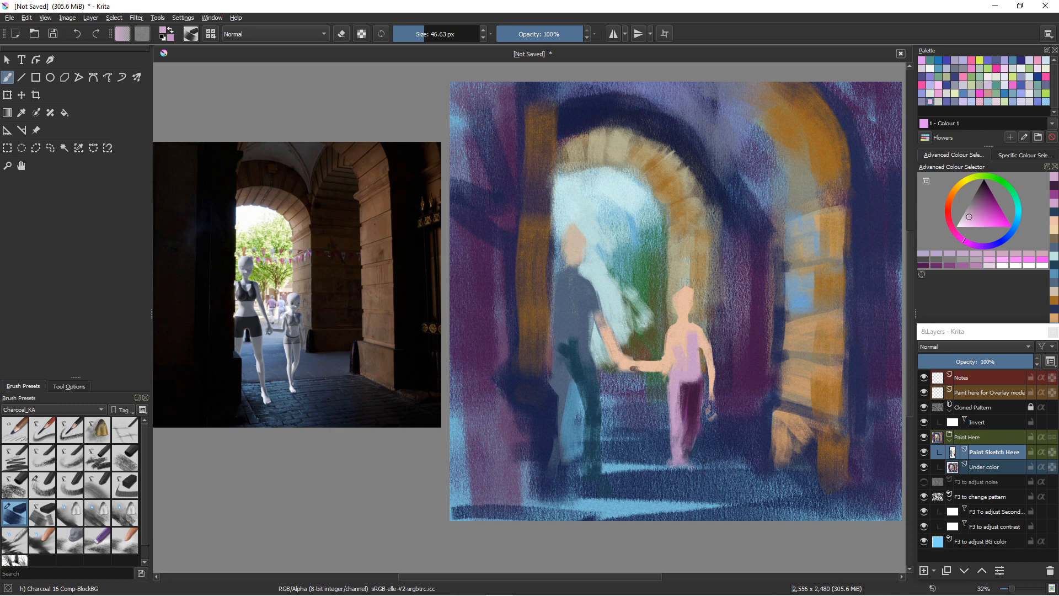
Choose a hot pink and paint the child's shirt over the shoulders and upper torso.
click(951, 226)
click(991, 226)
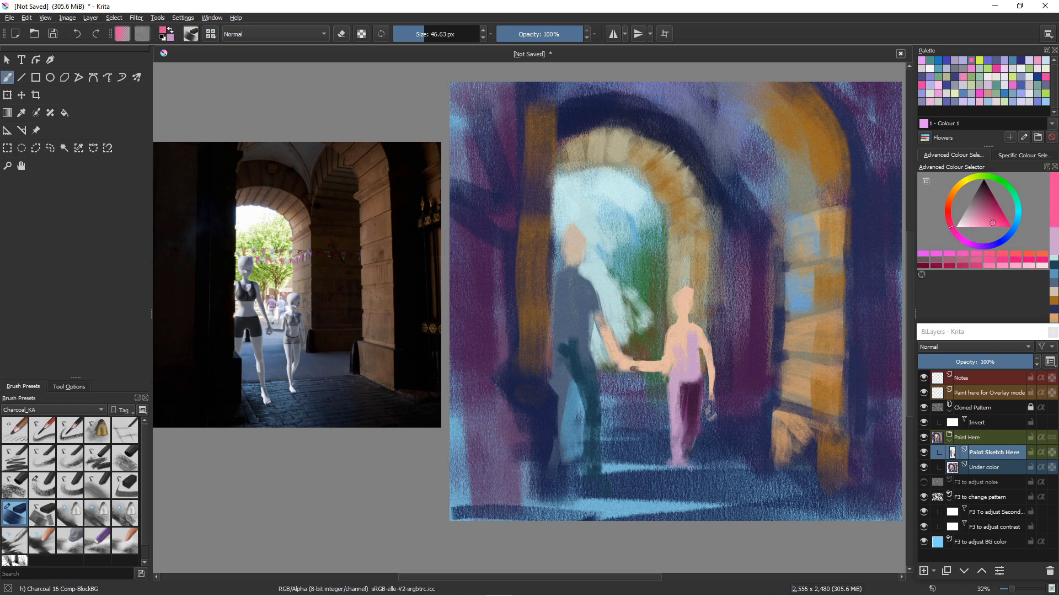
mouse_move(686, 334)
mouse_down()
mouse_move(694, 370)
mouse_move(684, 340)
mouse_move(677, 355)
mouse_move(703, 348)
mouse_move(684, 335)
mouse_move(696, 329)
mouse_move(702, 340)
mouse_move(695, 328)
mouse_move(702, 342)
mouse_move(666, 357)
mouse_move(674, 328)
mouse_move(669, 344)
mouse_move(689, 328)
mouse_move(678, 325)
mouse_move(682, 300)
mouse_move(693, 340)
mouse_up()
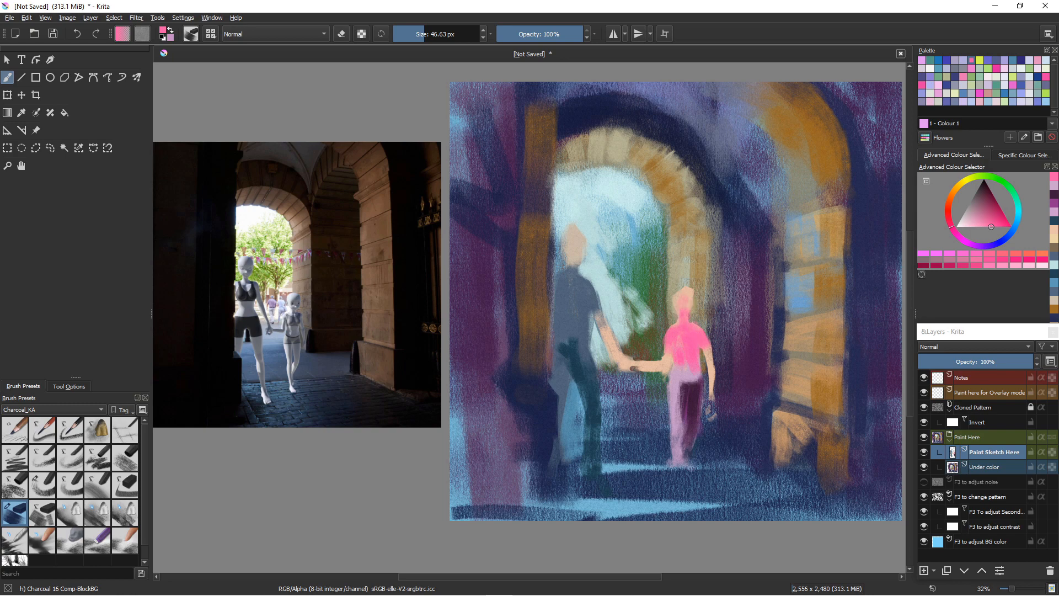
Choose a muted salmon orange and paint over the child's head and neck.
click(950, 197)
click(984, 219)
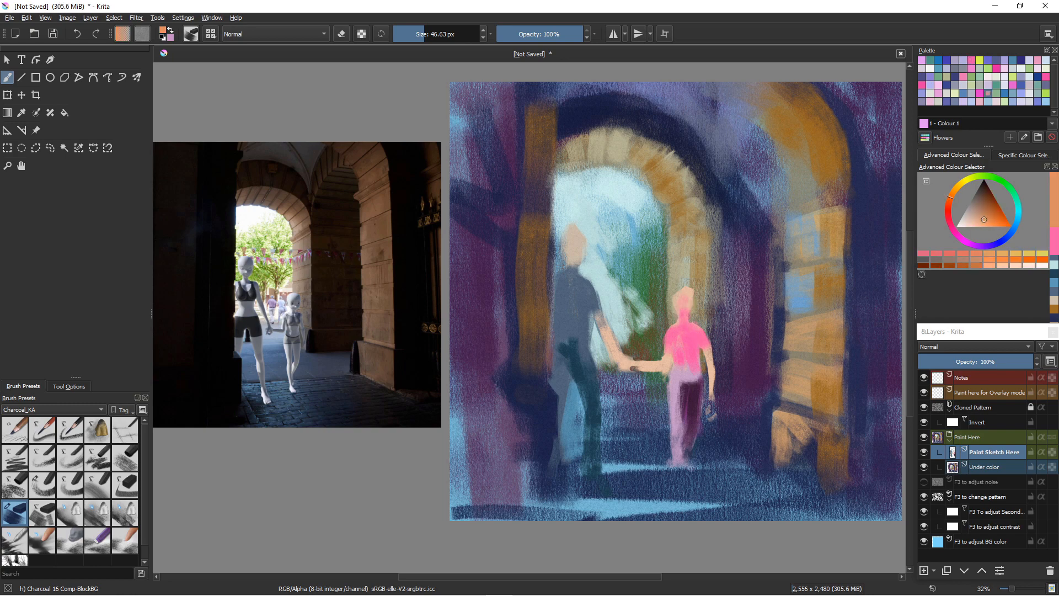
drag(984, 220, 973, 220)
click(979, 219)
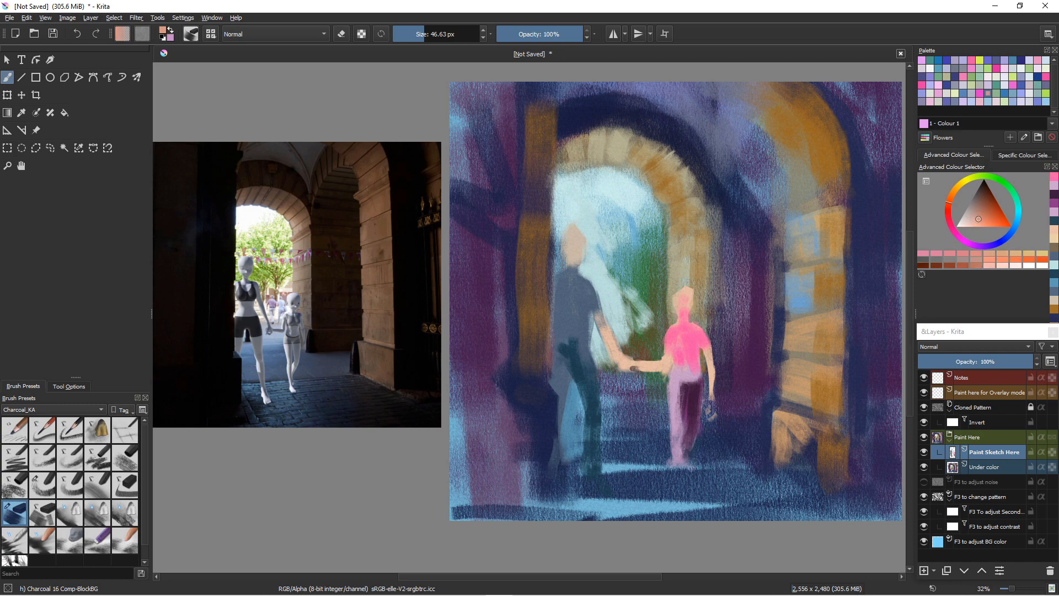
drag(684, 294, 686, 316)
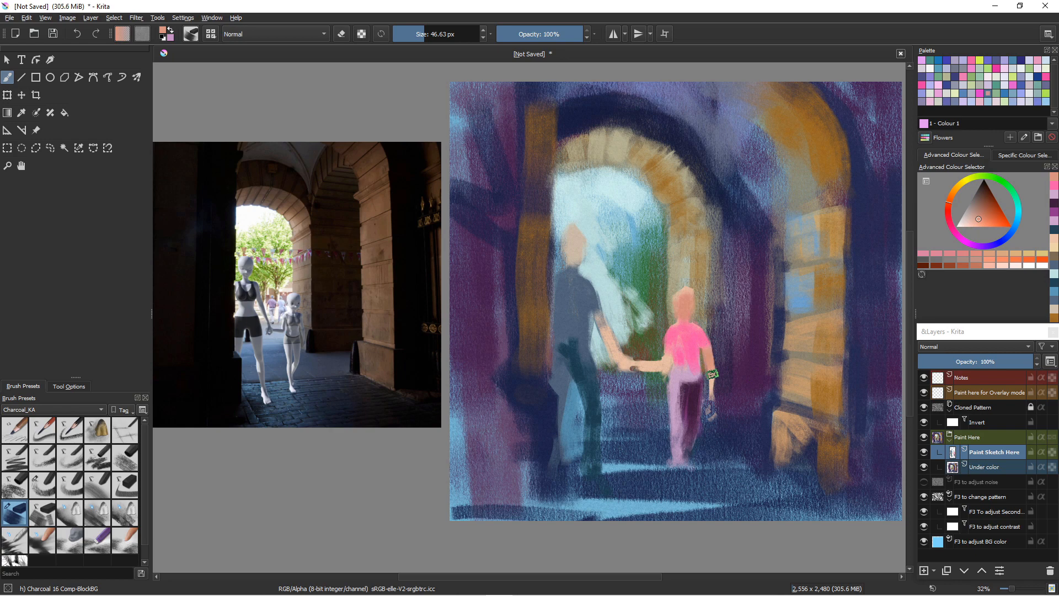
Reduce the brush to 38 px, repaint the child's arms in salmon, and add more saturated orange to the skin.
key(bracketleft)
drag(710, 370, 712, 410)
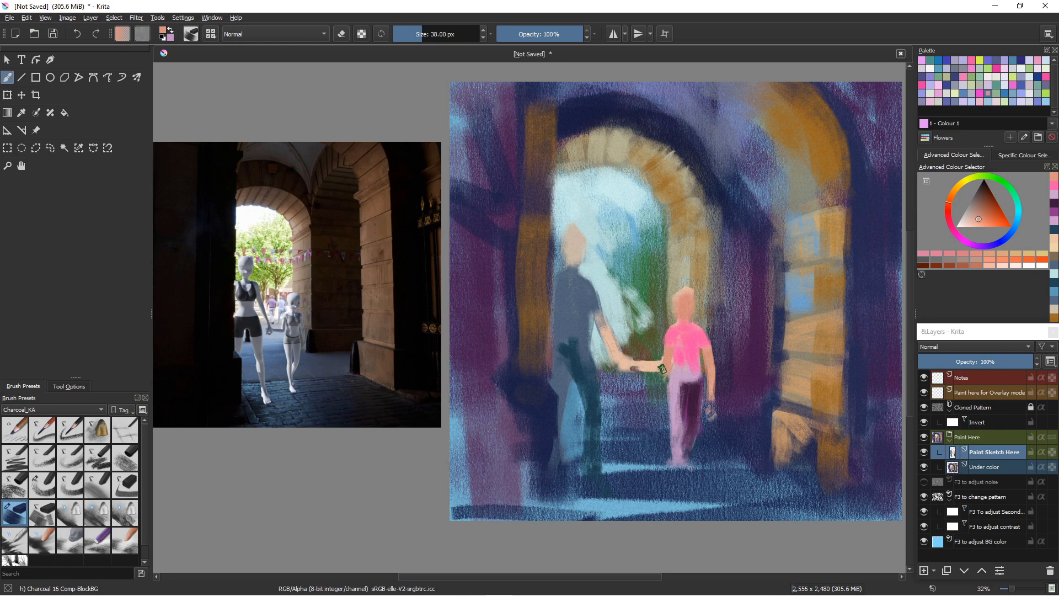
drag(663, 367, 637, 366)
click(988, 220)
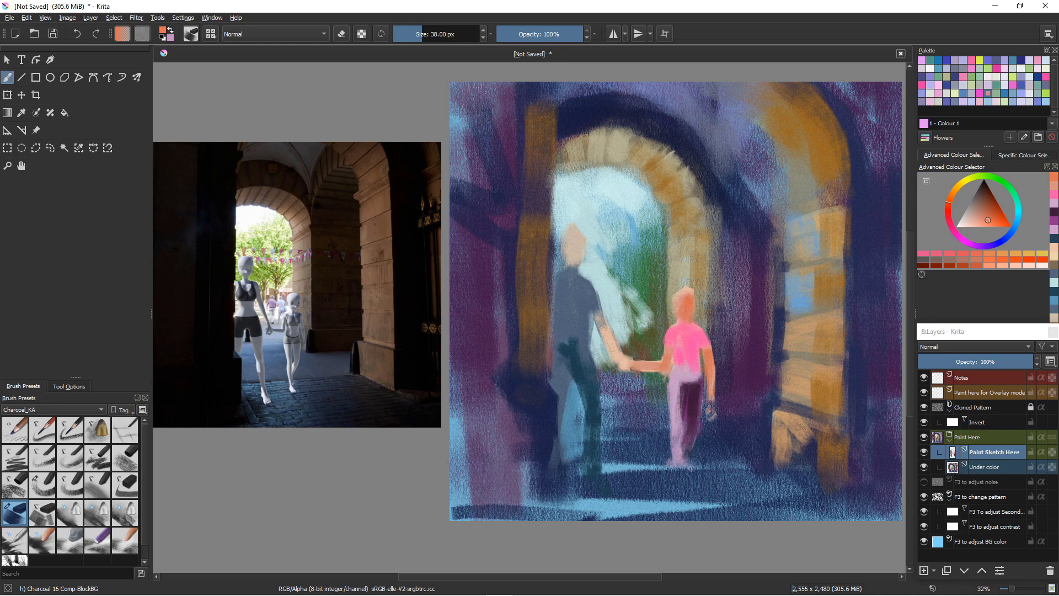
Sample the shirt's pink, darken it to a crimson pink, and shade the child's shirt and foot with it.
ctrl+click(687, 364)
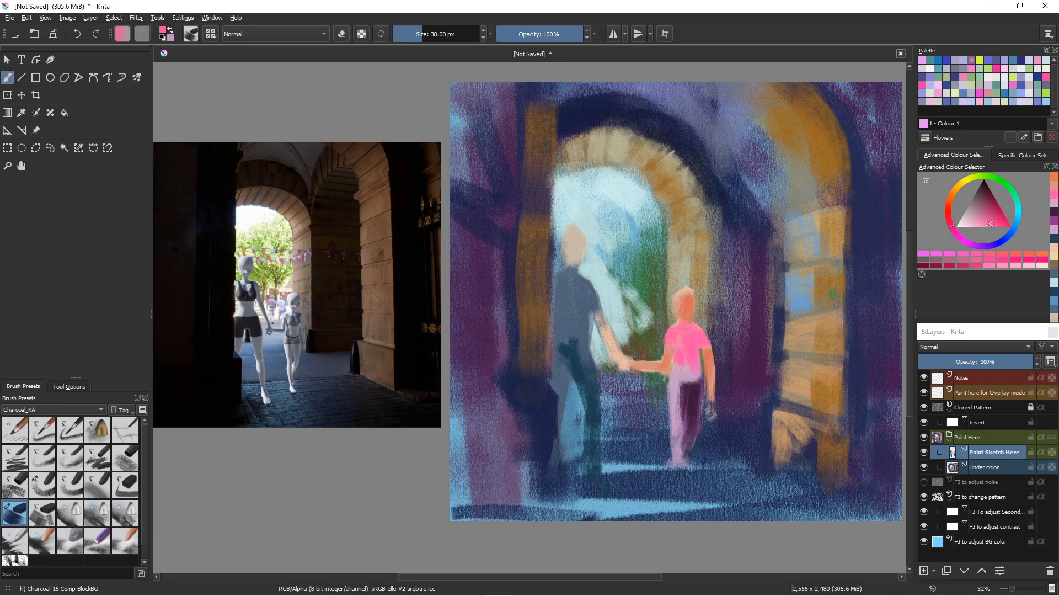
drag(993, 221, 997, 213)
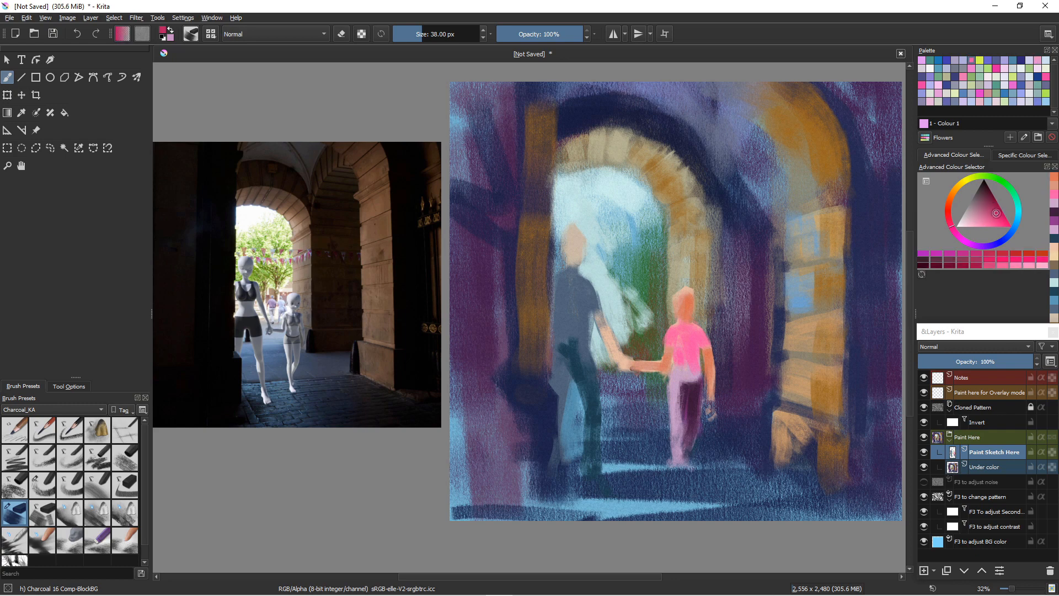
mouse_move(695, 328)
mouse_down()
mouse_move(682, 360)
mouse_move(692, 344)
mouse_move(694, 372)
mouse_move(689, 363)
mouse_move(684, 373)
mouse_move(687, 349)
mouse_move(680, 379)
mouse_up()
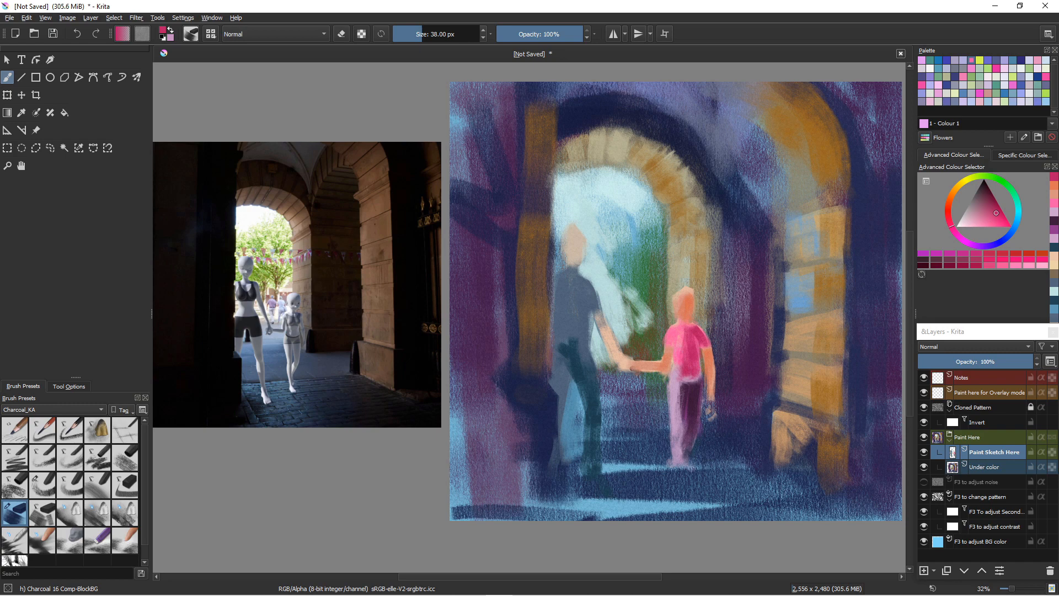
drag(673, 362, 673, 378)
drag(668, 458, 675, 471)
Choose a deep saturated blue and paint the adult's trousers along both legs and the hips.
click(1007, 238)
click(988, 204)
drag(988, 203, 993, 205)
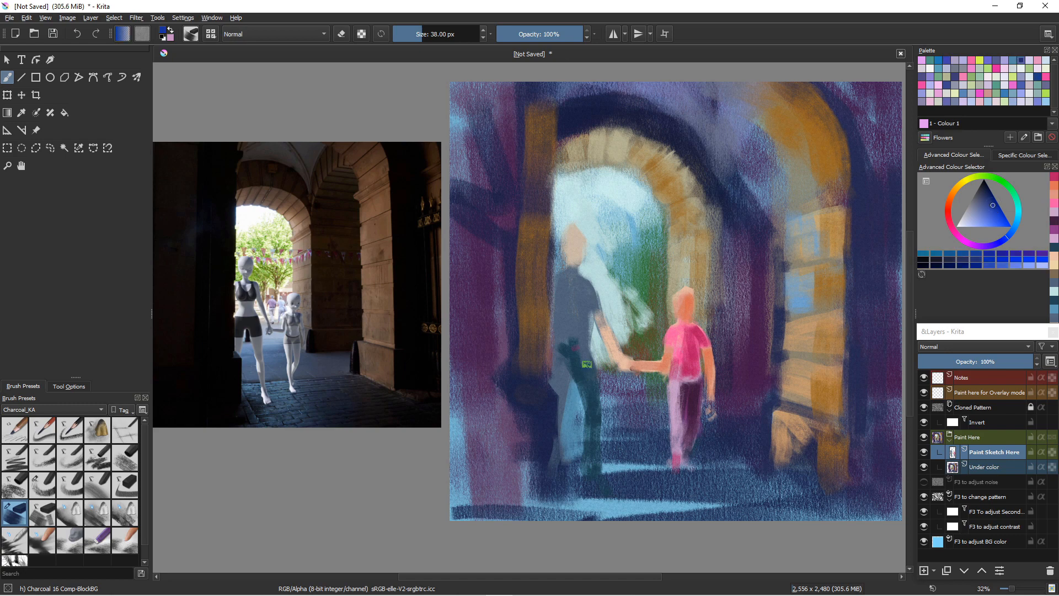
mouse_move(586, 364)
mouse_down()
mouse_move(592, 404)
mouse_move(576, 359)
mouse_move(592, 417)
mouse_move(581, 349)
mouse_move(594, 464)
mouse_up()
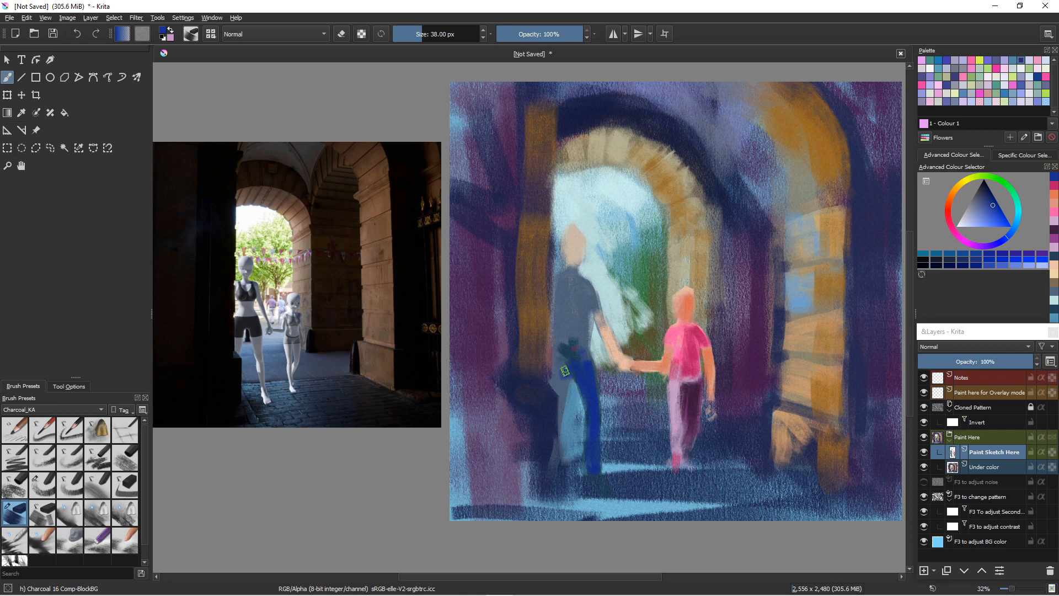
mouse_move(565, 371)
mouse_down()
mouse_move(555, 374)
mouse_move(558, 430)
mouse_move(557, 414)
mouse_up()
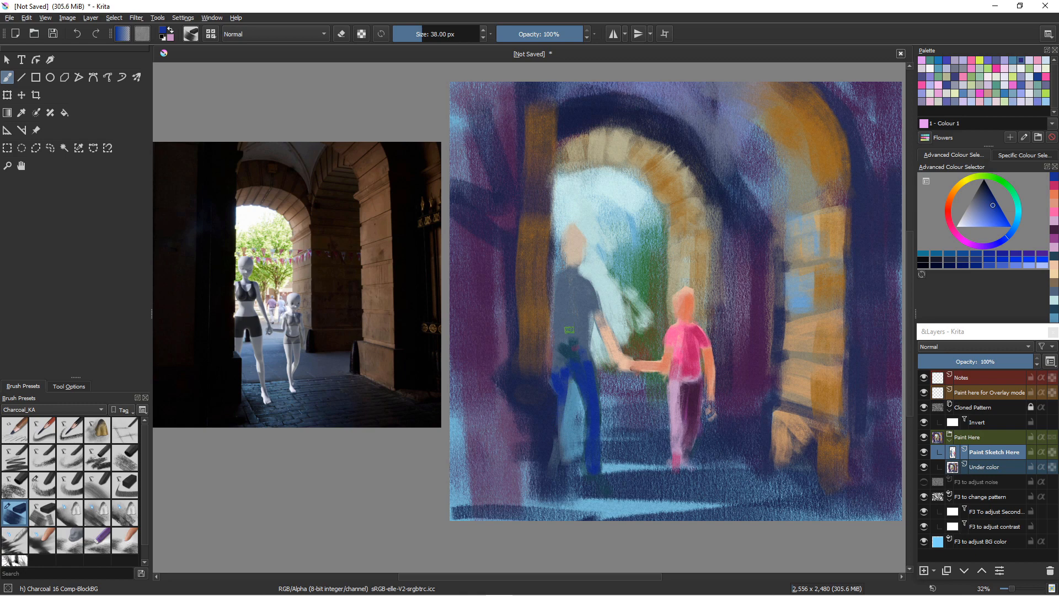
mouse_move(573, 371)
mouse_down()
mouse_move(598, 471)
mouse_move(587, 403)
mouse_move(592, 460)
mouse_move(599, 419)
mouse_move(597, 469)
mouse_up()
Choose a pale grey-blue and highlight the adult's lower leg and the outer side of the torso.
click(976, 210)
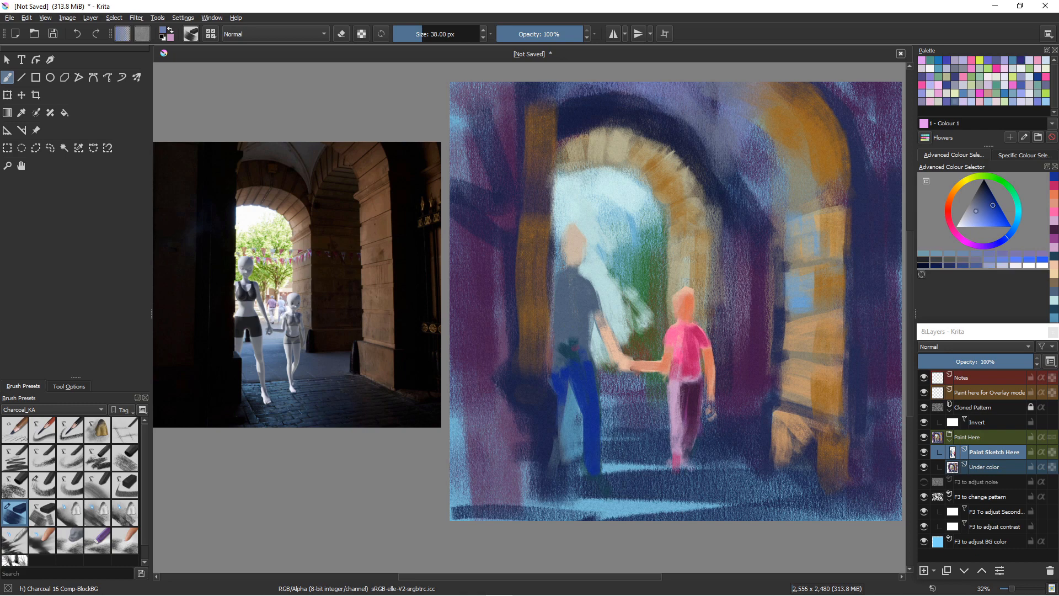
click(969, 217)
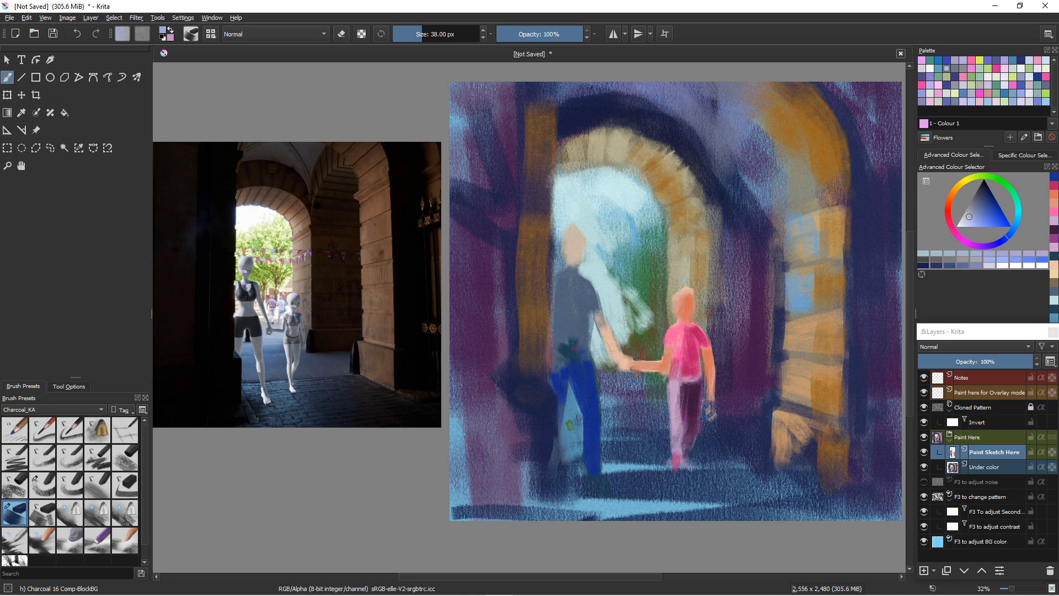
mouse_move(570, 425)
mouse_down()
mouse_move(581, 402)
mouse_move(599, 497)
mouse_move(586, 393)
mouse_move(572, 412)
mouse_move(569, 394)
mouse_move(571, 460)
mouse_move(591, 473)
mouse_up()
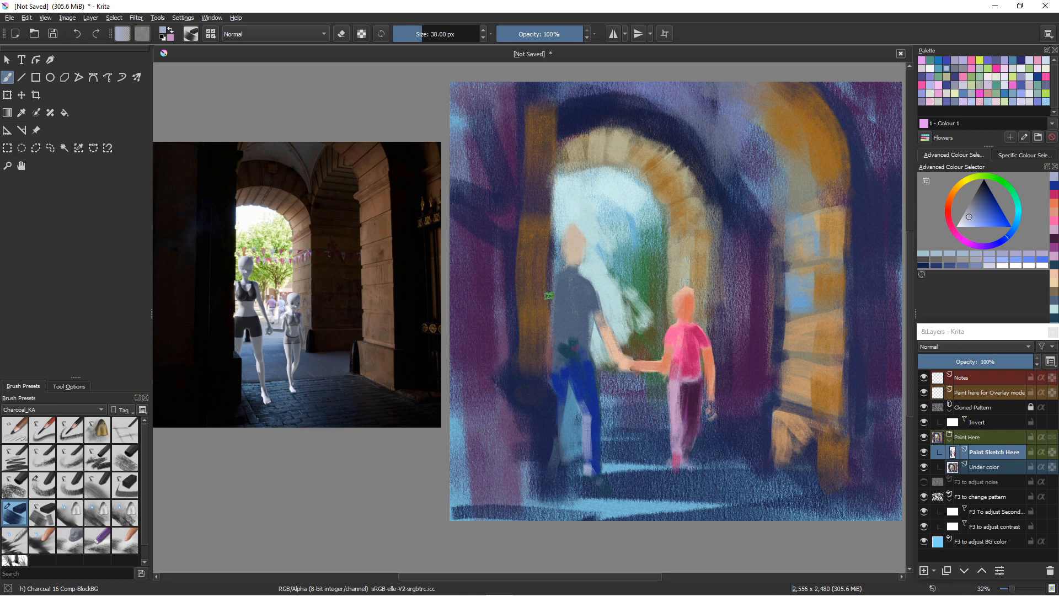
mouse_move(551, 306)
mouse_down()
mouse_move(564, 342)
mouse_move(558, 368)
mouse_up()
mouse_move(555, 299)
mouse_down()
mouse_move(560, 345)
mouse_move(567, 298)
mouse_move(571, 352)
mouse_up()
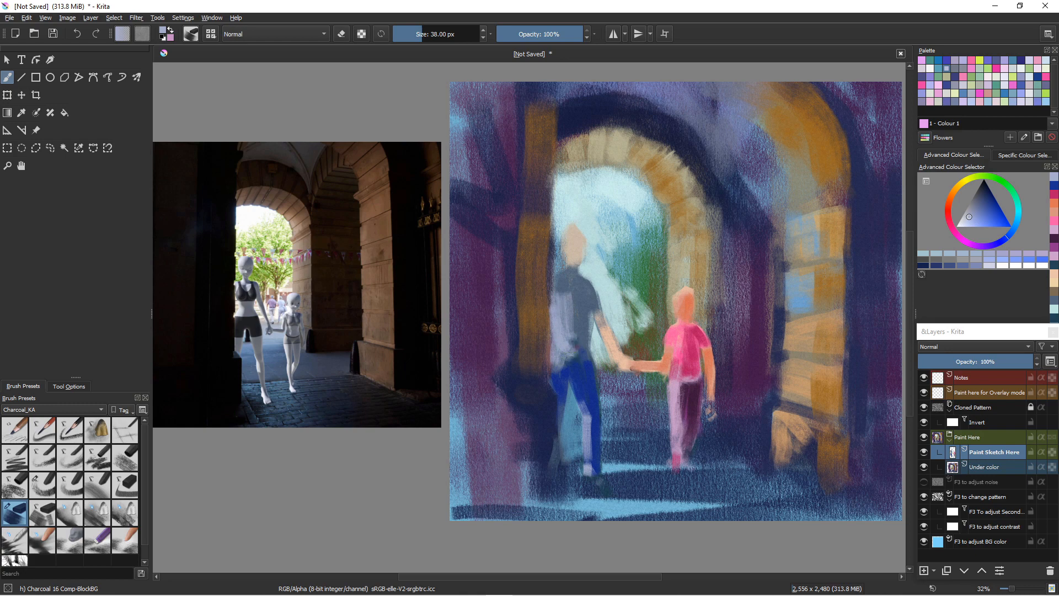
Switch to a pale beige yellow and paint the adult's shirt across the back and shoulder.
click(963, 183)
mouse_move(551, 321)
mouse_down()
mouse_move(573, 343)
mouse_move(568, 289)
mouse_move(581, 341)
mouse_move(566, 260)
mouse_move(567, 308)
mouse_move(570, 297)
mouse_move(586, 337)
mouse_move(589, 323)
mouse_move(589, 350)
mouse_up()
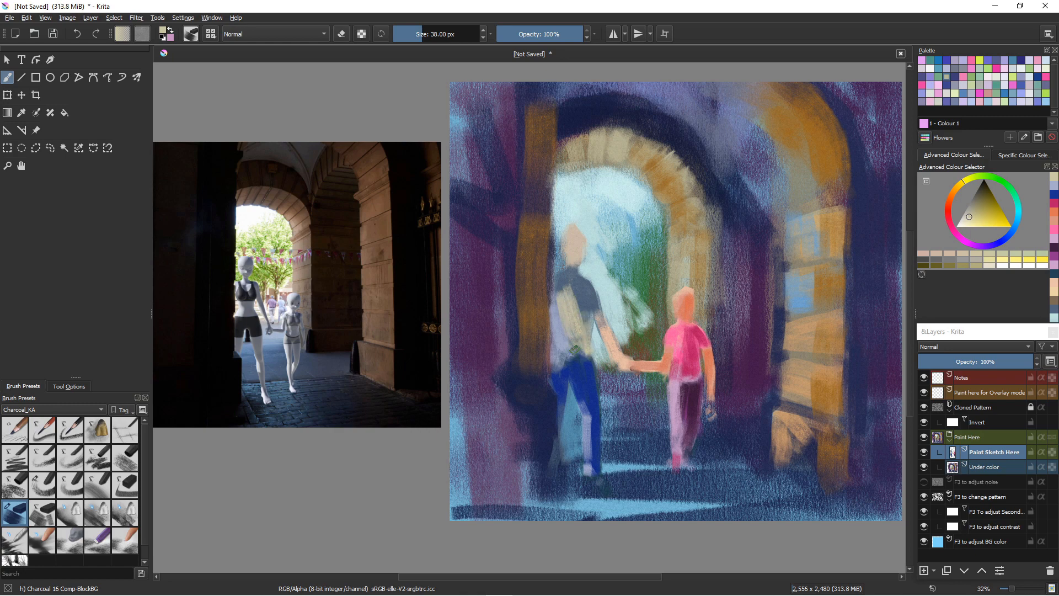
drag(556, 307, 582, 354)
mouse_move(571, 281)
mouse_down()
mouse_move(588, 297)
mouse_move(586, 279)
mouse_move(574, 276)
mouse_move(589, 306)
mouse_up()
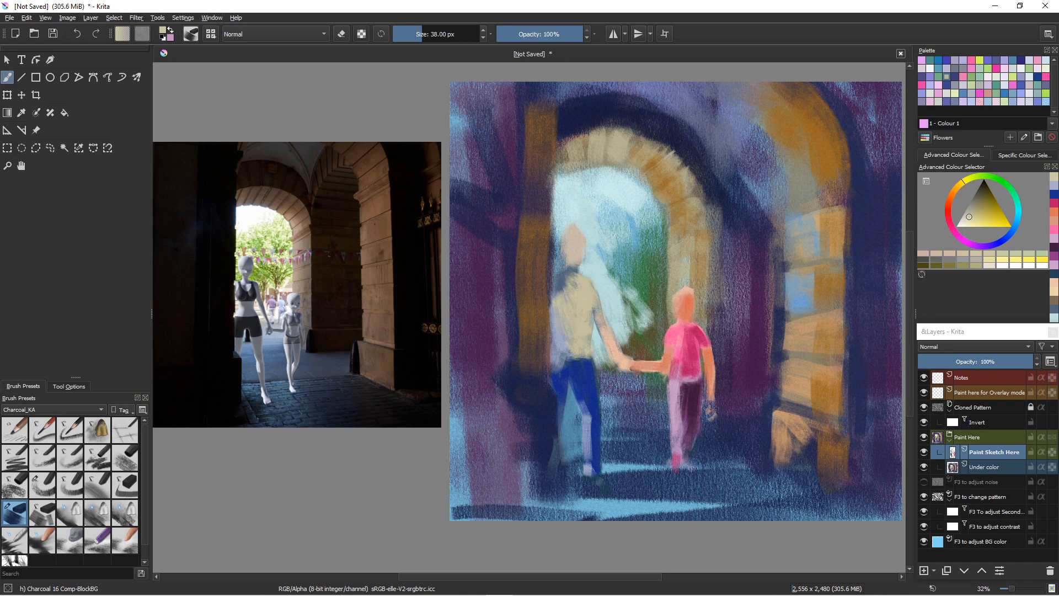
Paint mustard yellow on the adult's shirt, and shade the shoulders, sleeve and inner side with dark olive.
click(998, 211)
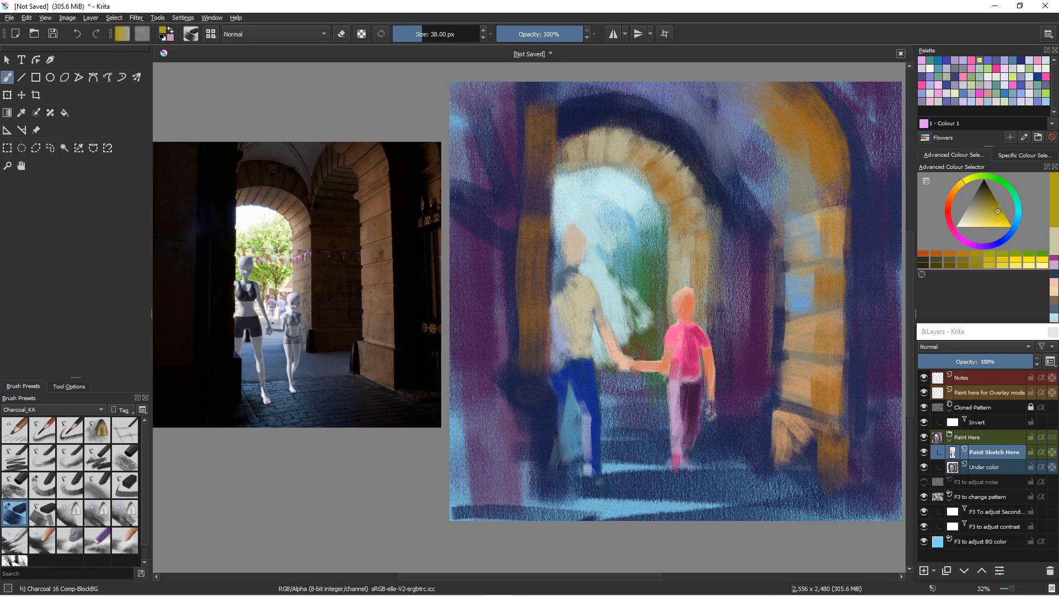
mouse_move(585, 283)
mouse_down()
mouse_move(600, 316)
mouse_move(578, 281)
mouse_move(577, 289)
mouse_move(585, 306)
mouse_move(589, 271)
mouse_move(566, 311)
mouse_move(578, 278)
mouse_move(573, 313)
mouse_move(577, 294)
mouse_move(587, 295)
mouse_move(585, 339)
mouse_move(591, 302)
mouse_move(580, 297)
mouse_move(580, 335)
mouse_move(574, 297)
mouse_move(563, 329)
mouse_up()
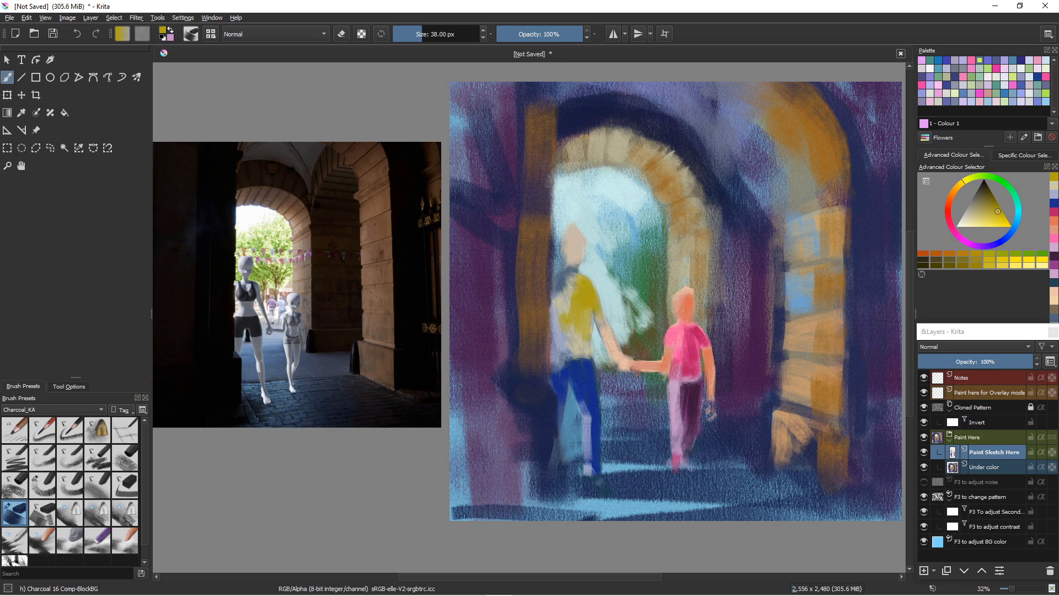
click(980, 199)
drag(578, 282, 601, 321)
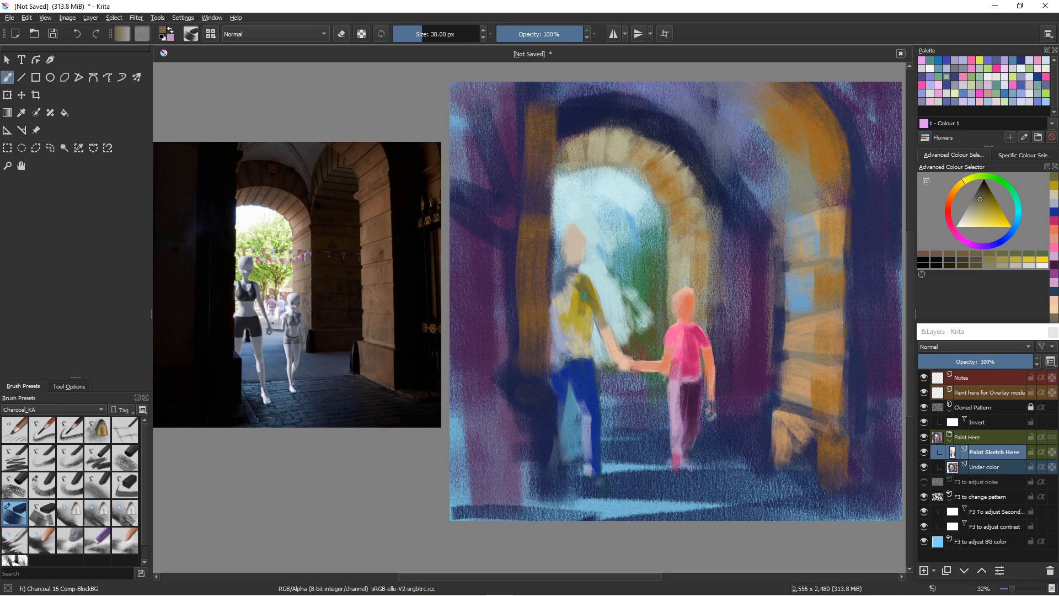
drag(587, 292, 587, 332)
mouse_move(571, 281)
mouse_down()
mouse_move(568, 301)
mouse_move(569, 280)
mouse_up()
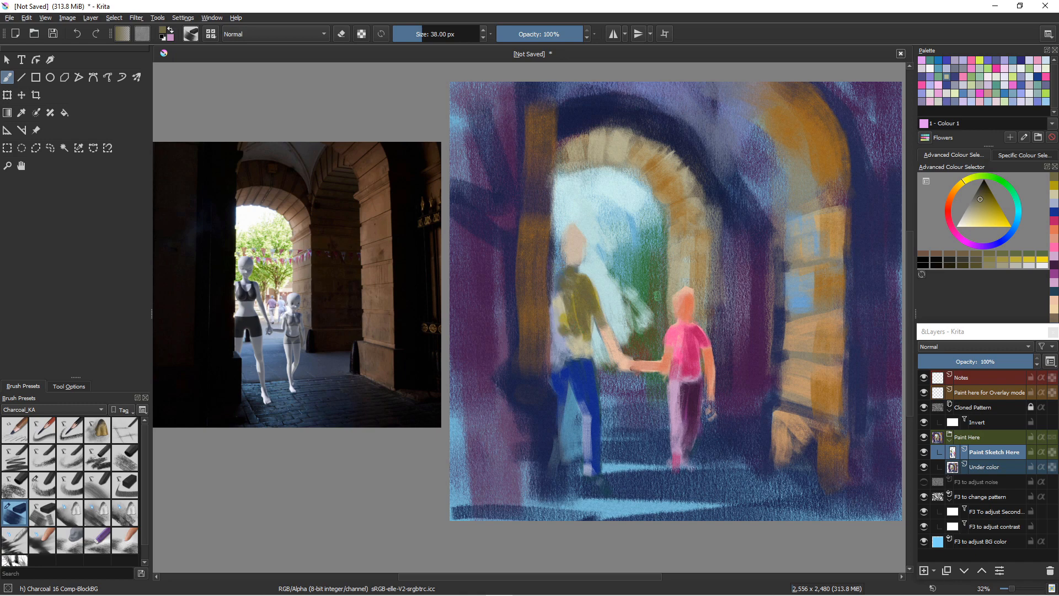
Sample the orange from the child's head and paint the adult's head, neck and forearm with it.
ctrl+click(685, 304)
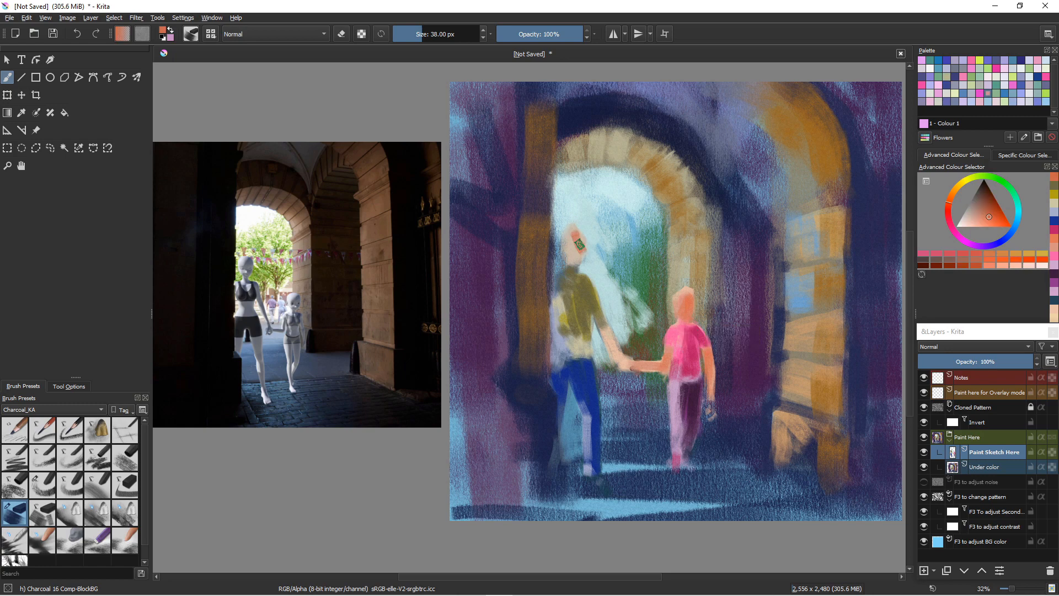
mouse_move(580, 244)
mouse_down()
mouse_move(581, 269)
mouse_move(578, 238)
mouse_move(575, 260)
mouse_up()
drag(605, 328, 626, 364)
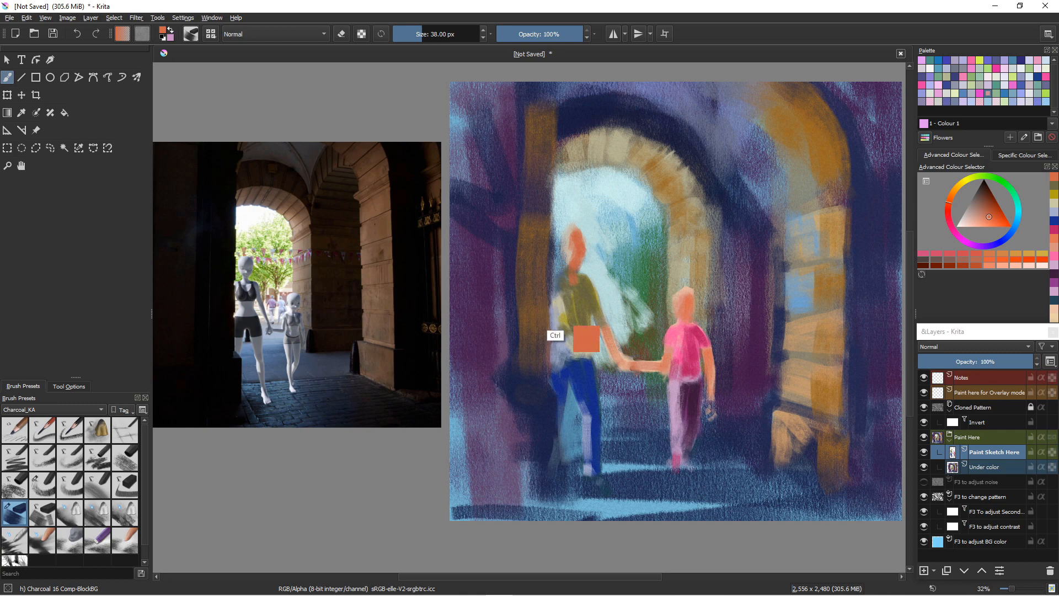
Repaint the light side of the adult's shirt in sampled pale beige and restore the shaded part in dark olive.
ctrl+click(557, 333)
mouse_move(555, 312)
mouse_down()
mouse_move(556, 350)
mouse_move(563, 330)
mouse_move(575, 339)
mouse_up()
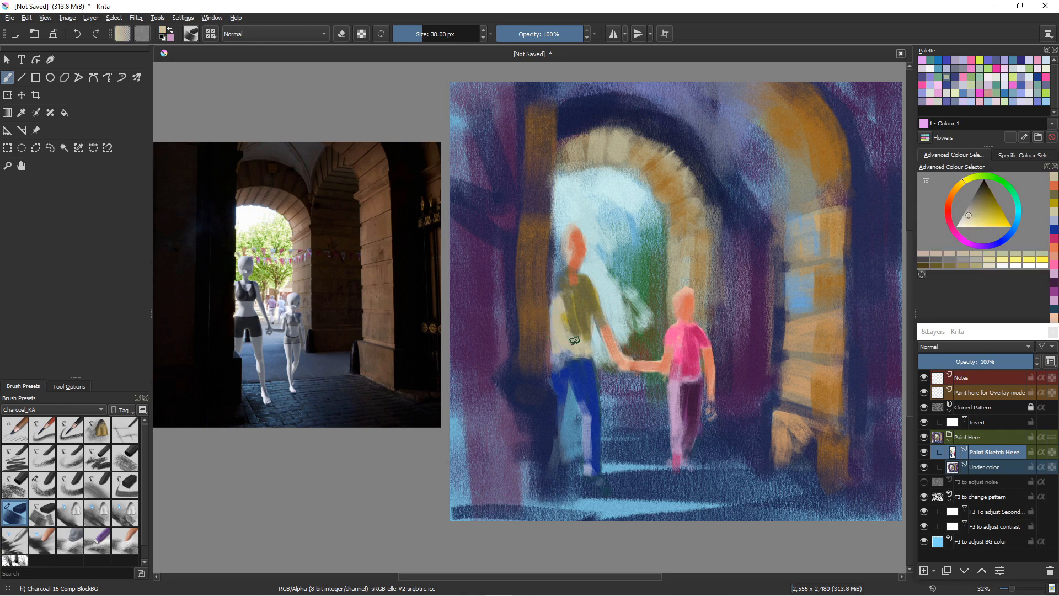
mouse_move(579, 286)
mouse_down()
mouse_move(583, 302)
mouse_move(568, 291)
mouse_up()
ctrl+click(578, 327)
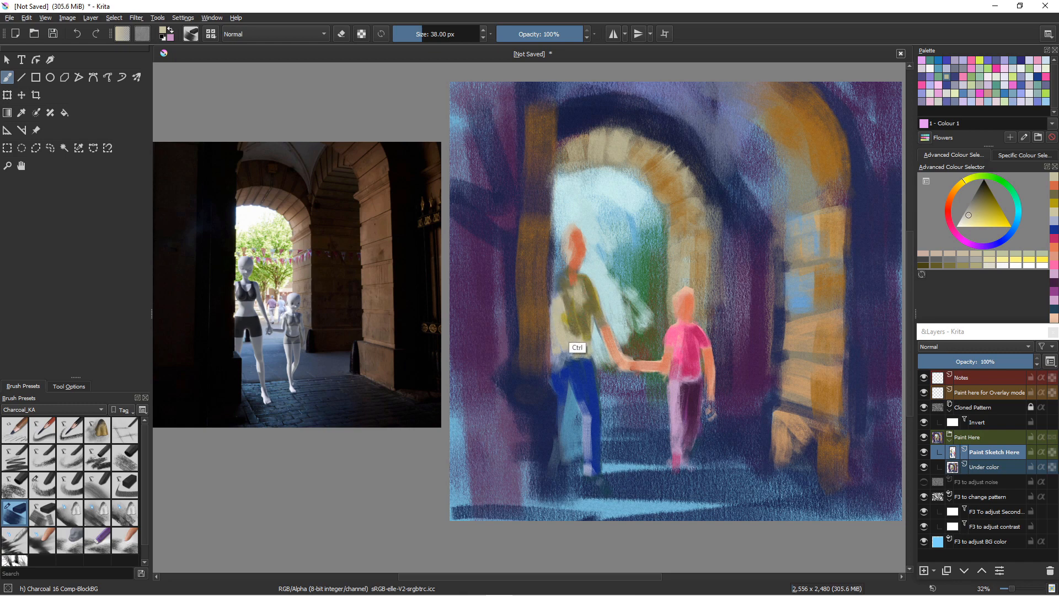
drag(586, 293, 579, 318)
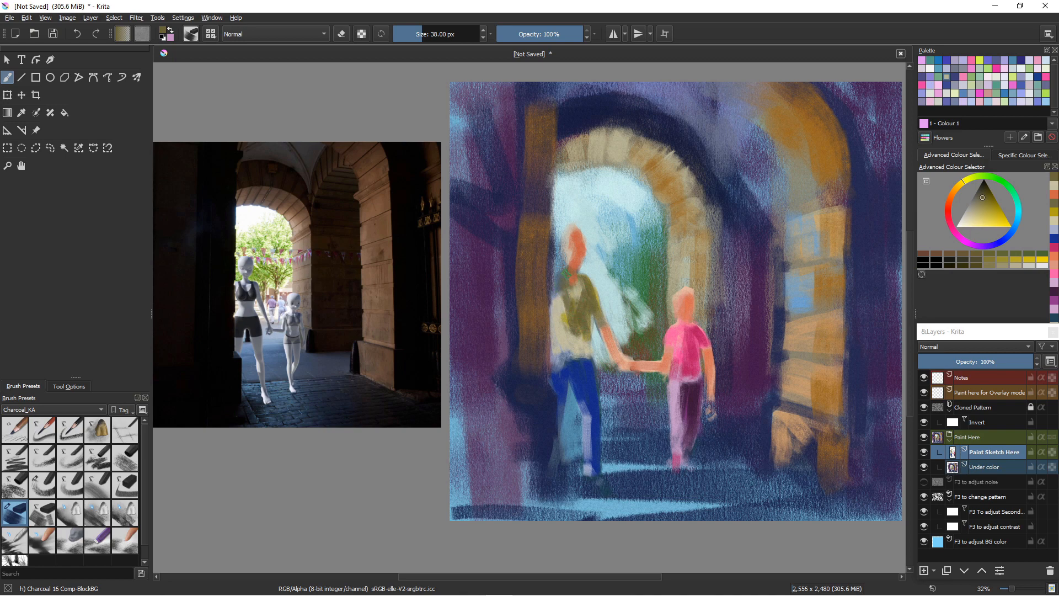
Repaint the adult's shirt with colours sampled from it, using beige on the light shoulder and olive across the lower back.
ctrl+click(581, 270)
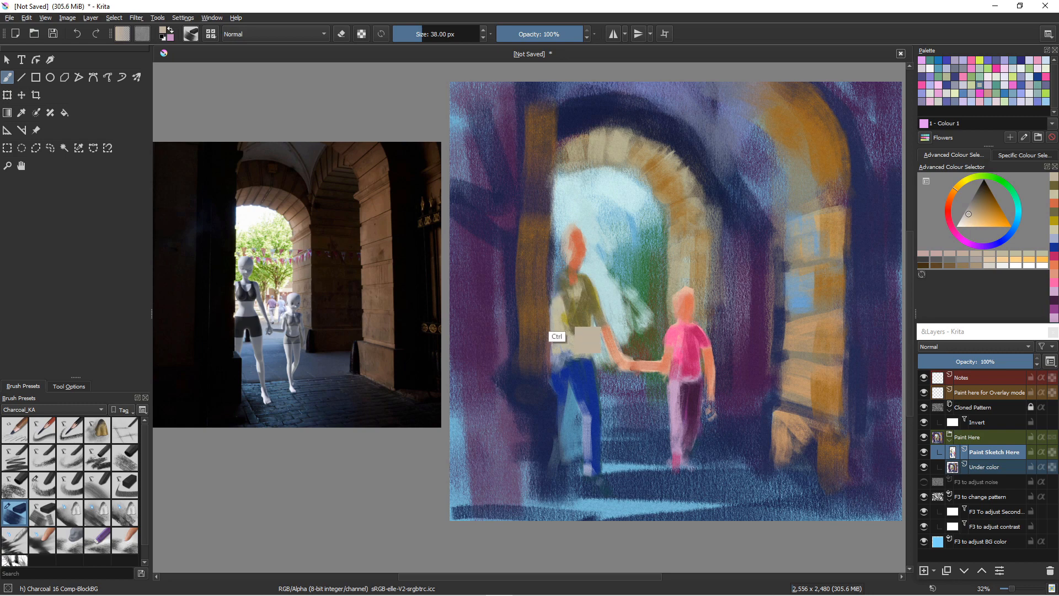
ctrl+click(556, 309)
drag(556, 279, 558, 307)
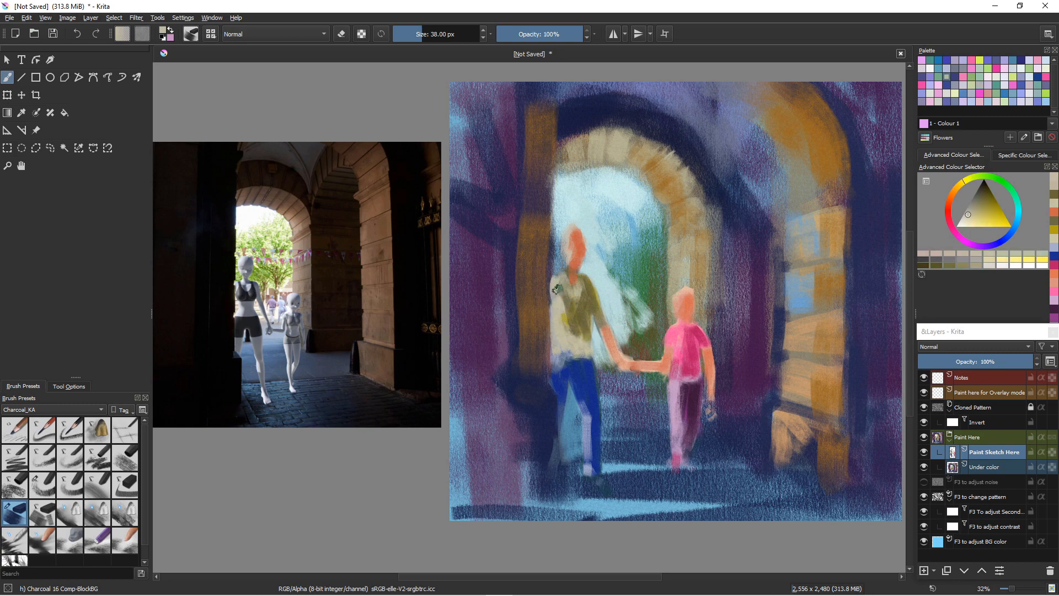
ctrl+click(566, 322)
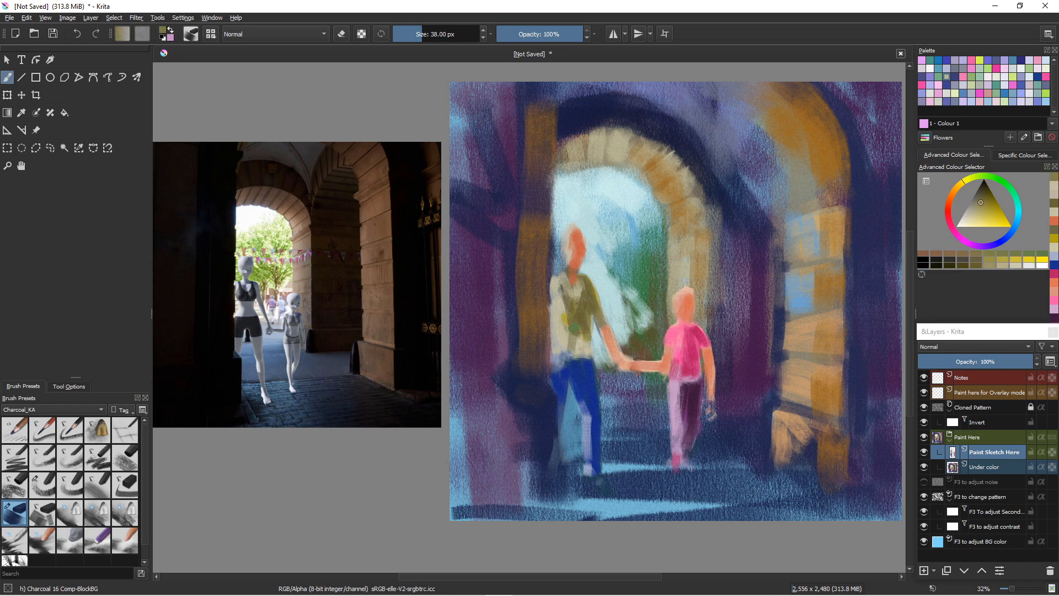
mouse_move(566, 327)
mouse_down()
mouse_move(578, 328)
mouse_move(585, 353)
mouse_up()
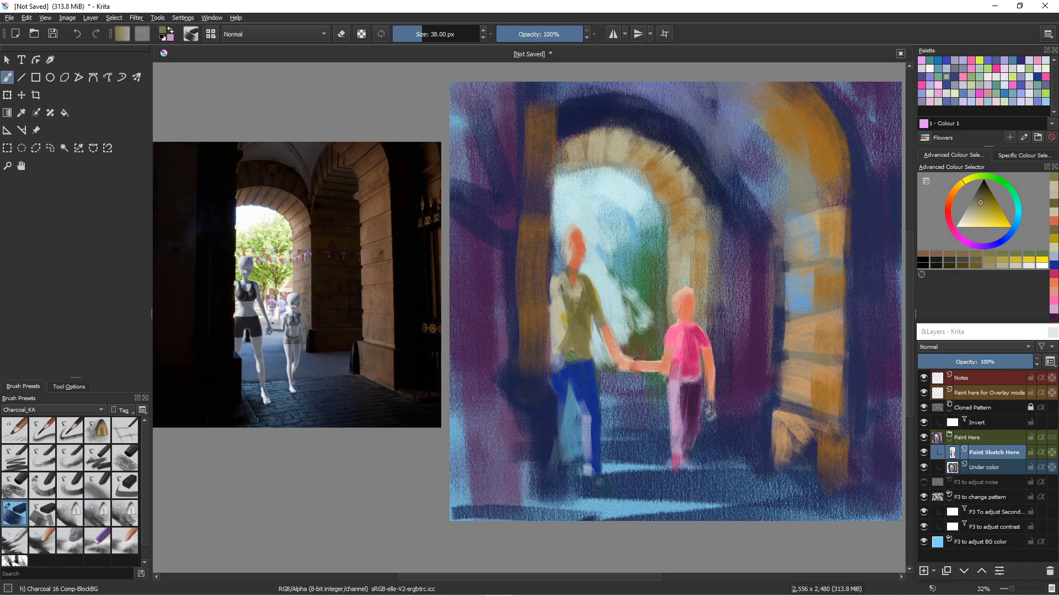
Shade the adult's blue trousers in dark greyish navy, and deepen the shirt's shaded side with a richer dark olive.
ctrl+click(584, 402)
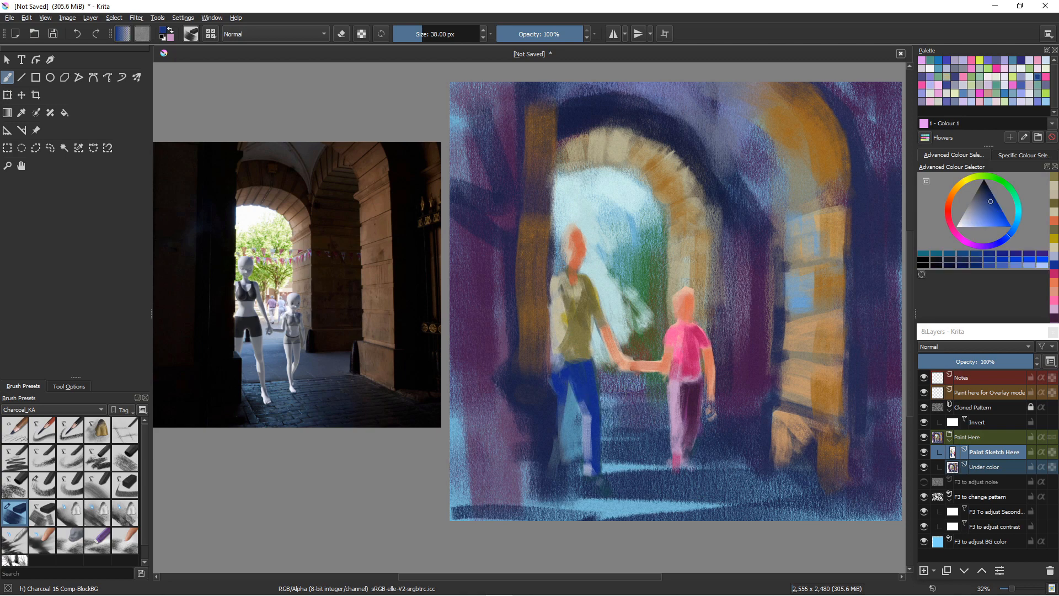
click(980, 195)
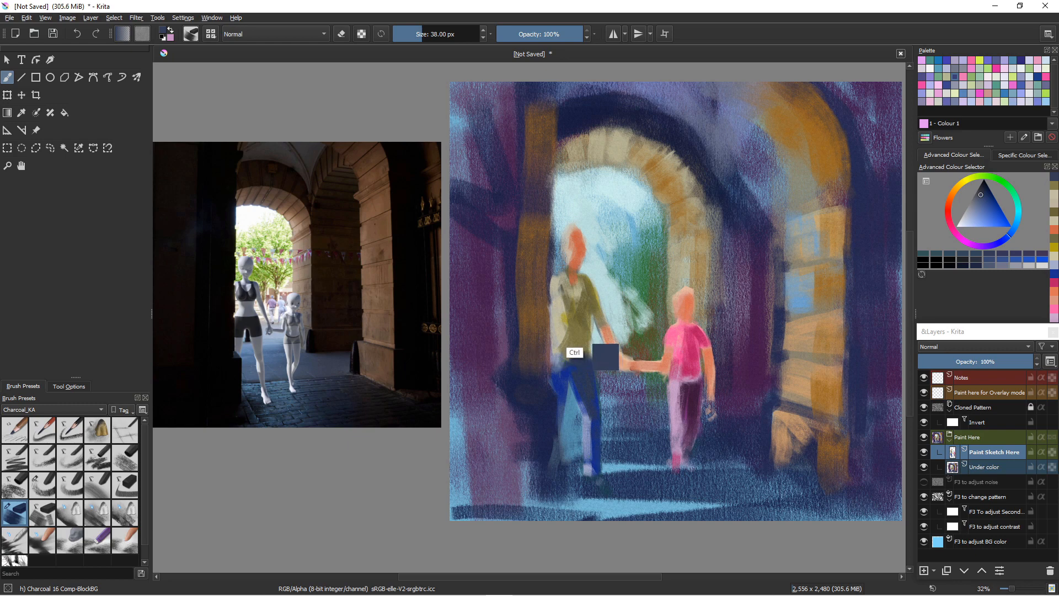
ctrl+click(564, 313)
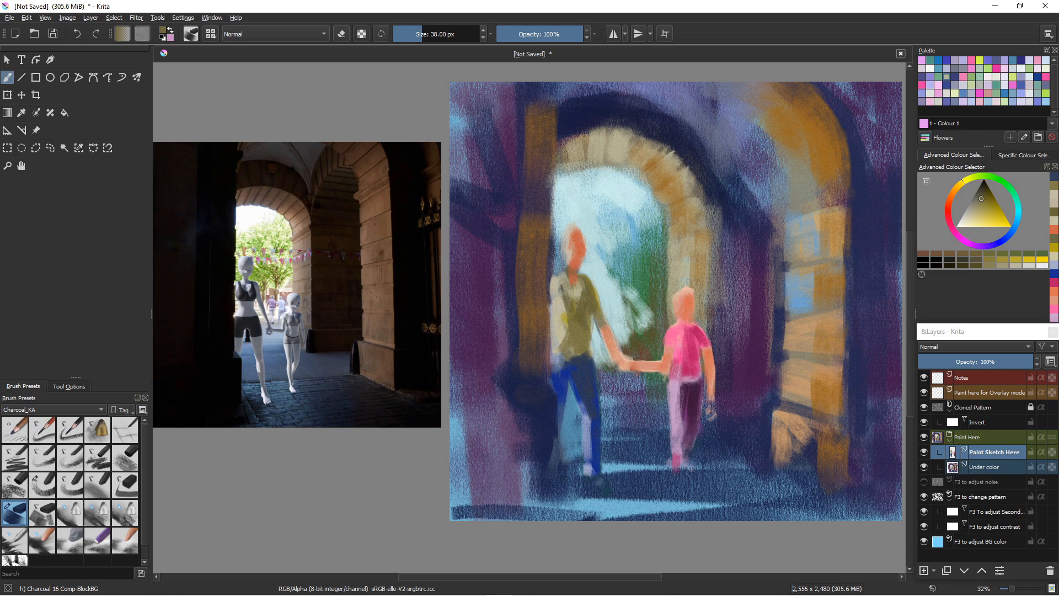
click(989, 197)
mouse_move(583, 311)
mouse_down()
mouse_move(584, 353)
mouse_move(572, 348)
mouse_move(583, 282)
mouse_up()
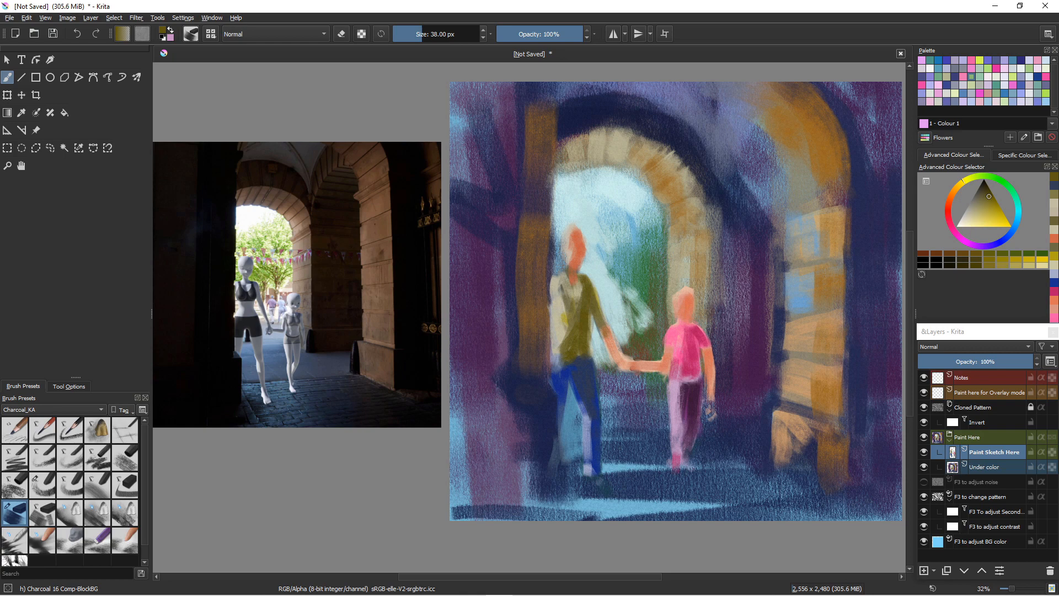
Sample the dark navy from the adult's trousers and shade the front leg down to the foot with it.
drag(585, 380, 590, 462)
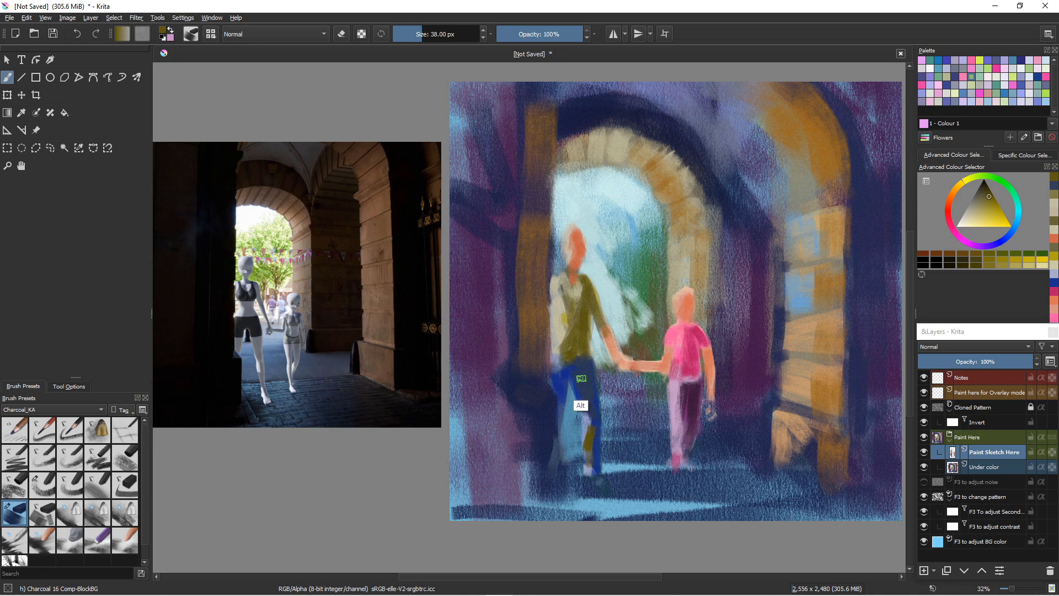
ctrl+click(586, 419)
drag(586, 420, 590, 468)
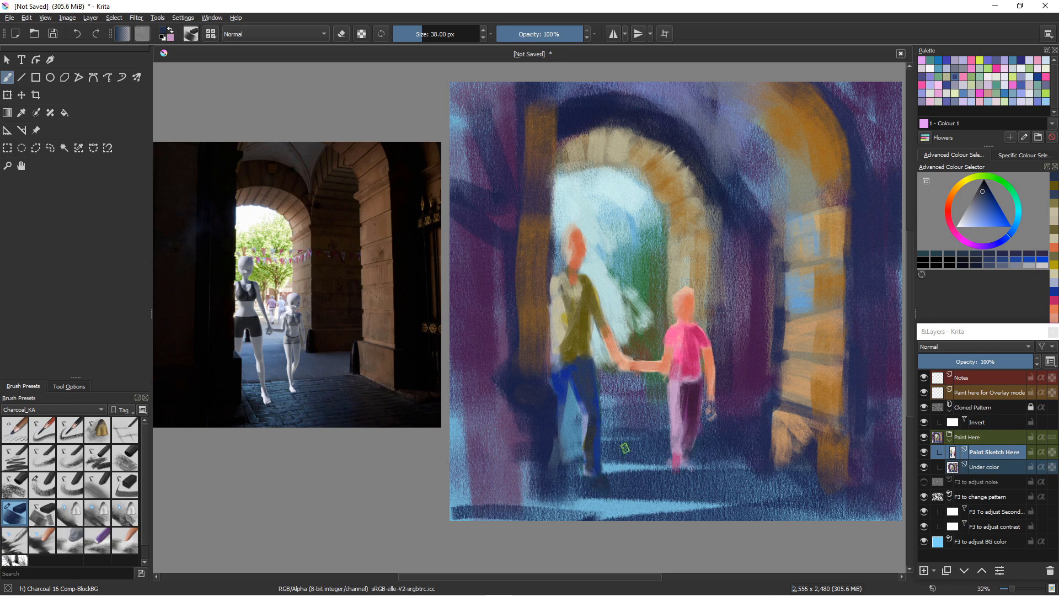
Paint dark navy cast shadows running diagonally across the ground from the feet of the child and the adult.
drag(684, 466, 795, 521)
mouse_move(712, 488)
mouse_down()
mouse_move(673, 472)
mouse_move(688, 468)
mouse_move(767, 508)
mouse_move(707, 504)
mouse_move(782, 529)
mouse_move(687, 509)
mouse_up()
mouse_move(622, 497)
mouse_down()
mouse_move(657, 513)
mouse_move(612, 492)
mouse_move(572, 506)
mouse_up()
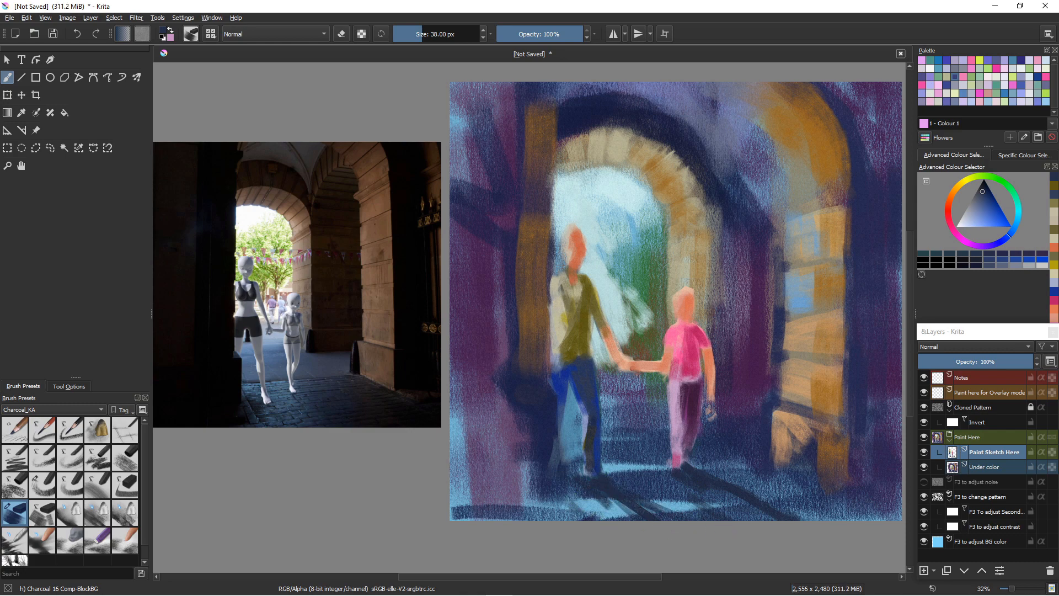
Darken the orange pillar beside the adult with dark navy, using the Charcoal 11 Willow RoughGrain brush reduced to 135 px.
mouse_move(545, 326)
mouse_down()
mouse_move(545, 356)
mouse_move(546, 286)
mouse_move(530, 357)
mouse_up()
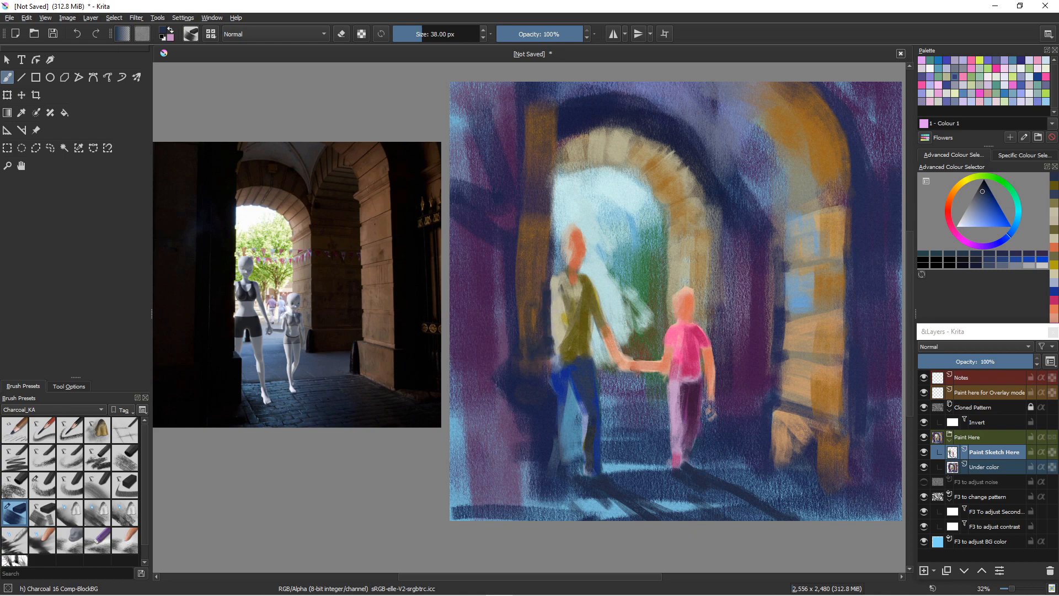
click(12, 488)
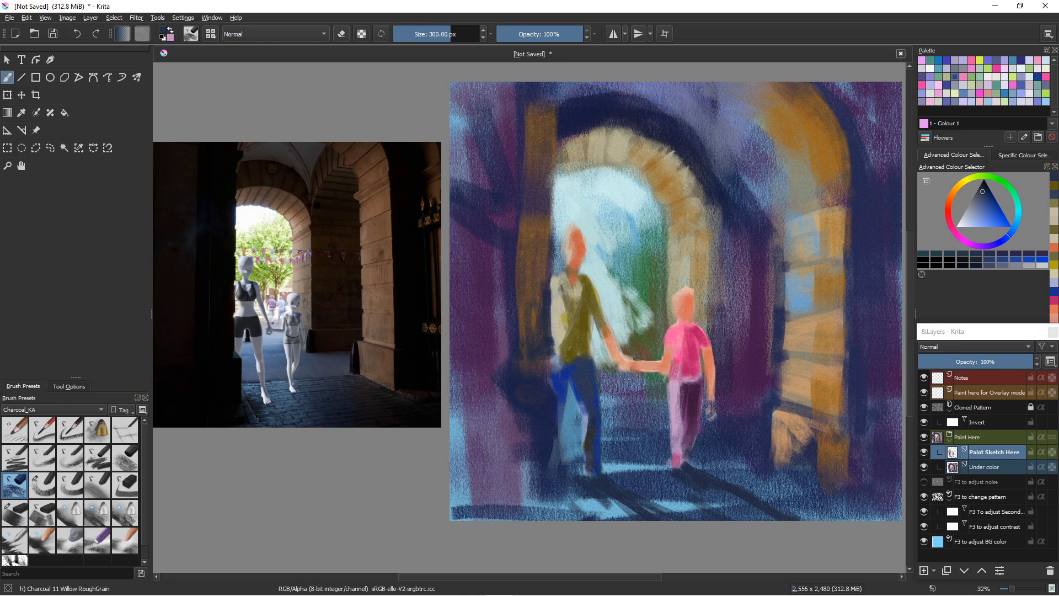
mouse_move(536, 303)
mouse_down()
mouse_move(530, 351)
mouse_move(527, 305)
mouse_move(521, 390)
mouse_move(493, 380)
mouse_move(531, 378)
mouse_move(532, 389)
mouse_up()
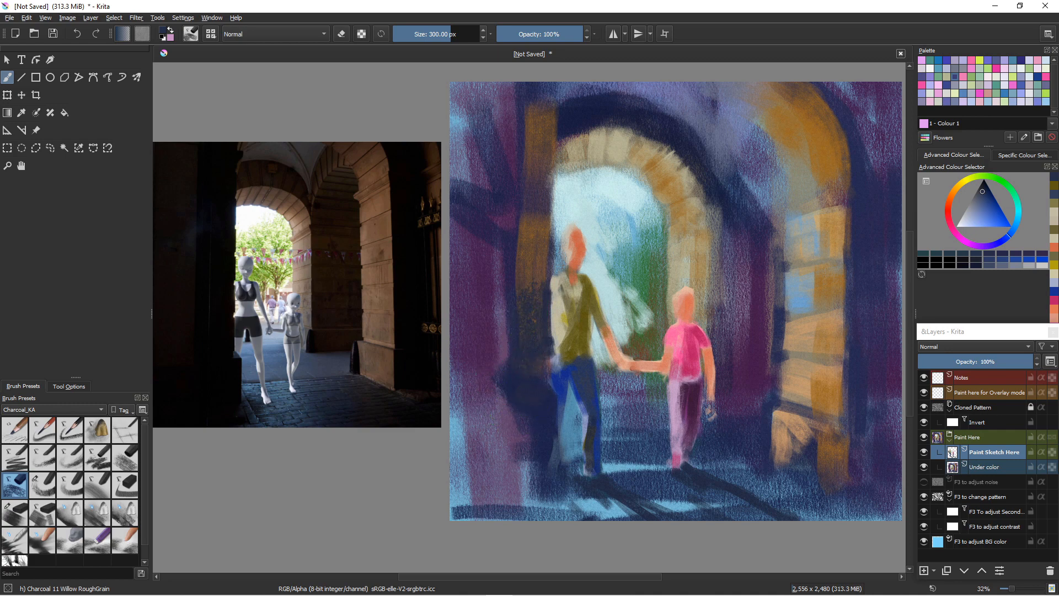
key(bracketleft)
key(bracketleft)
key(bracketleft)
key(bracketleft)
key(bracketleft)
key(bracketleft)
key(bracketleft)
key(bracketleft)
key(bracketleft)
key(bracketleft)
key(bracketleft)
key(bracketleft)
drag(543, 329, 536, 319)
drag(540, 228, 540, 281)
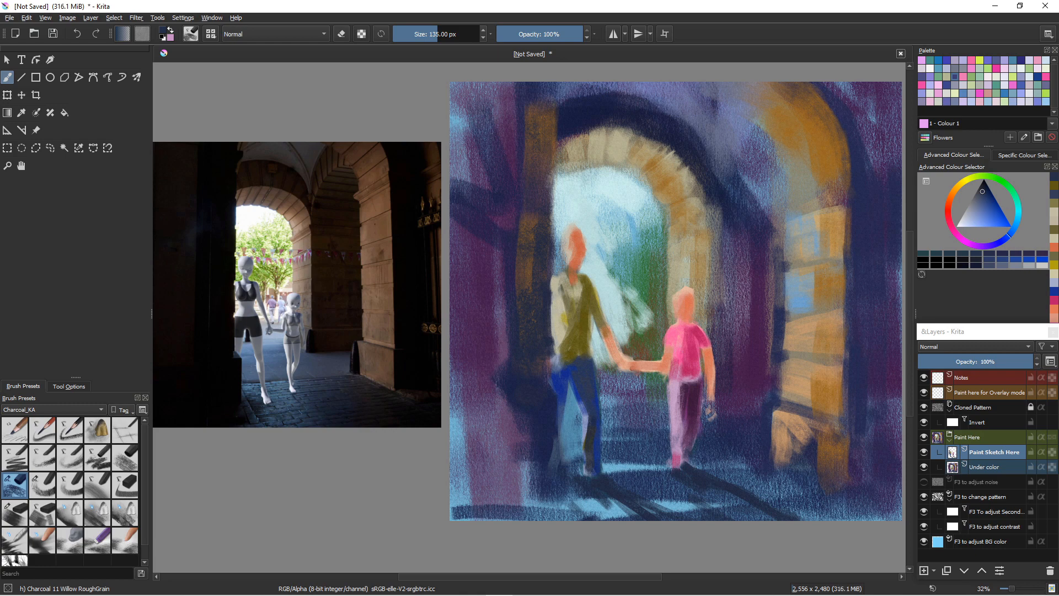
Choose a light greyish blue and paint highlights curving down the vaulted ceiling above the arch.
click(972, 216)
drag(663, 83, 705, 128)
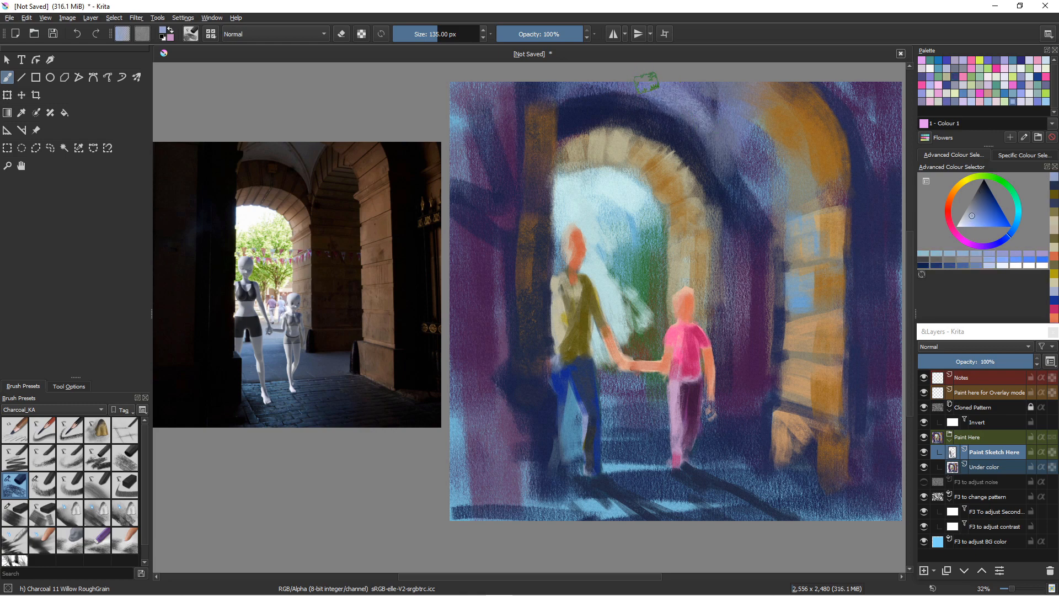
drag(660, 80, 704, 159)
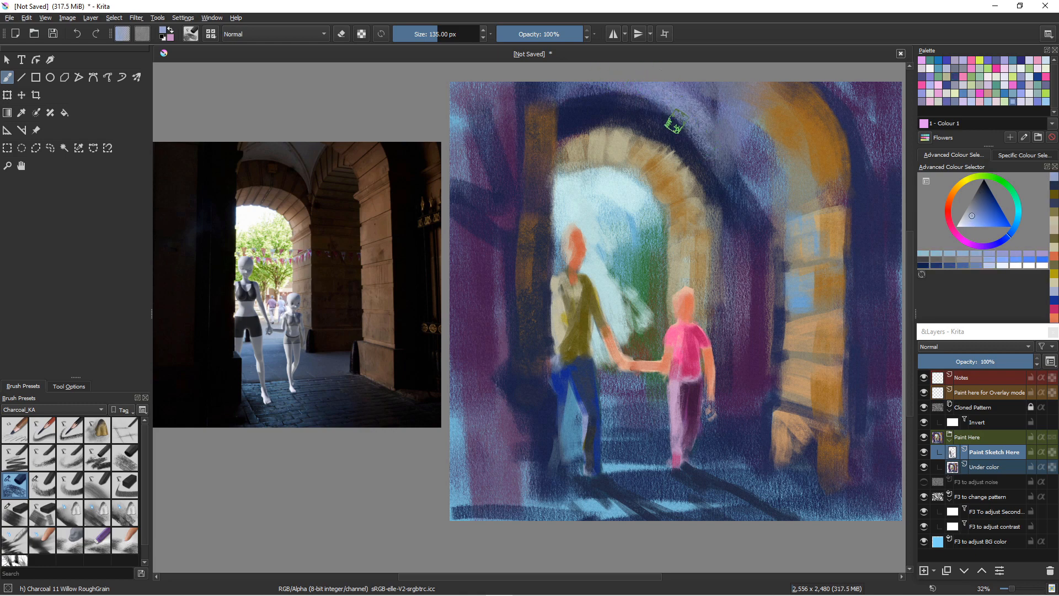
mouse_move(678, 124)
mouse_down()
mouse_move(616, 83)
mouse_move(687, 129)
mouse_move(710, 178)
mouse_move(691, 141)
mouse_up()
Reduce the brush to 55 px, darken the greyish blue, and add a thin curved stroke along the vault above the arch.
key(bracketleft)
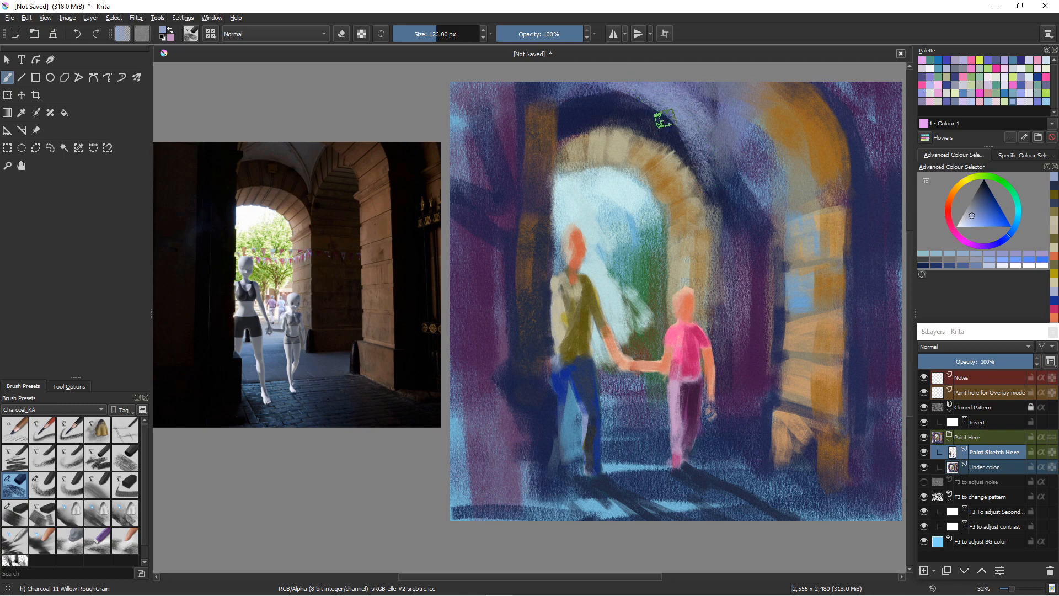
key(bracketleft)
key(bracketleft)
key(bracketleft)
key(bracketleft)
key(bracketleft)
key(bracketleft)
key(k)
drag(633, 96, 700, 165)
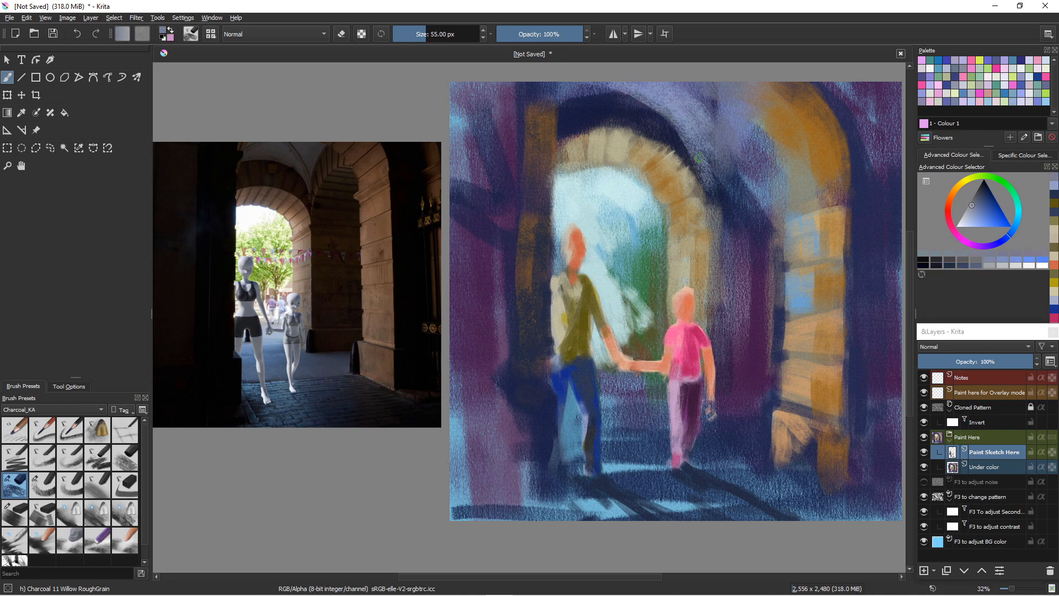
Choose a muted pink and draw a thin curved rib line along the vault above the arch.
drag(1009, 236, 954, 228)
click(978, 212)
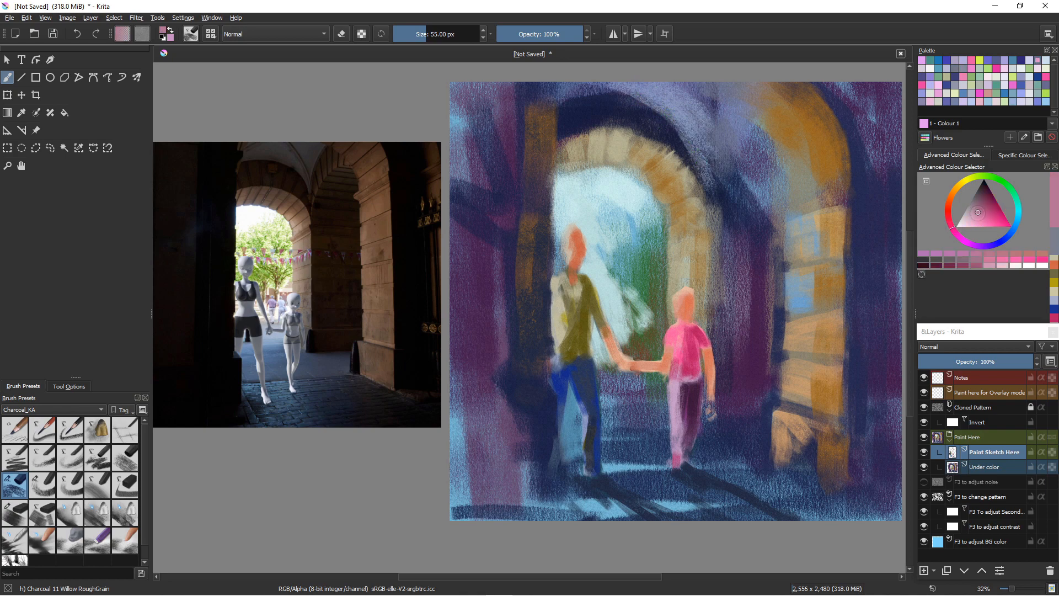
mouse_move(636, 99)
mouse_down()
mouse_move(682, 128)
mouse_move(706, 169)
mouse_up()
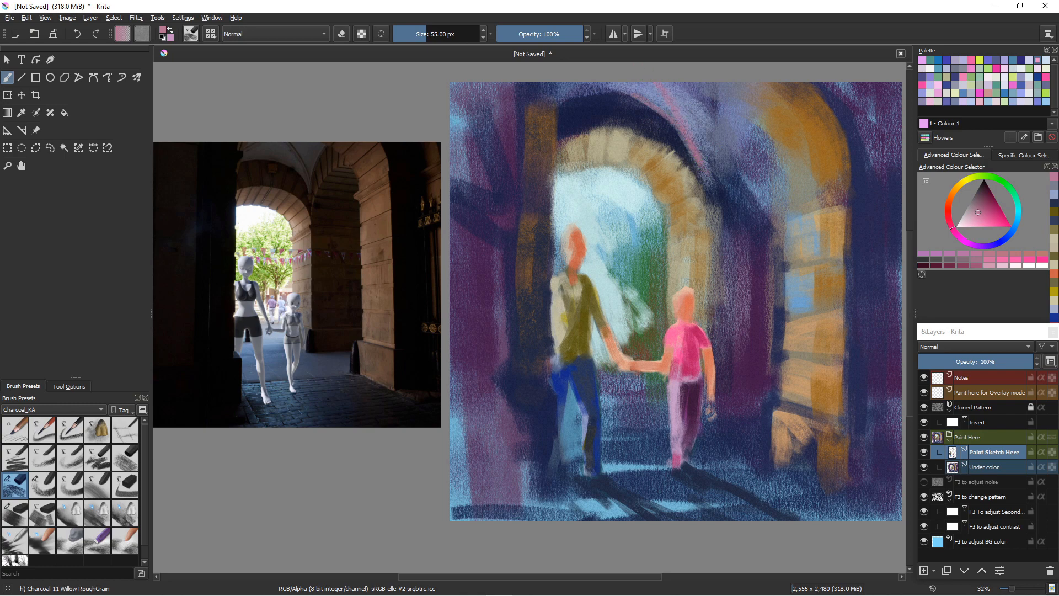
Choose a dark maroon, outline the edges of the pink vault rib, and add shading strokes around the ceiling above the arch.
click(981, 191)
drag(640, 77, 710, 169)
drag(660, 122, 707, 179)
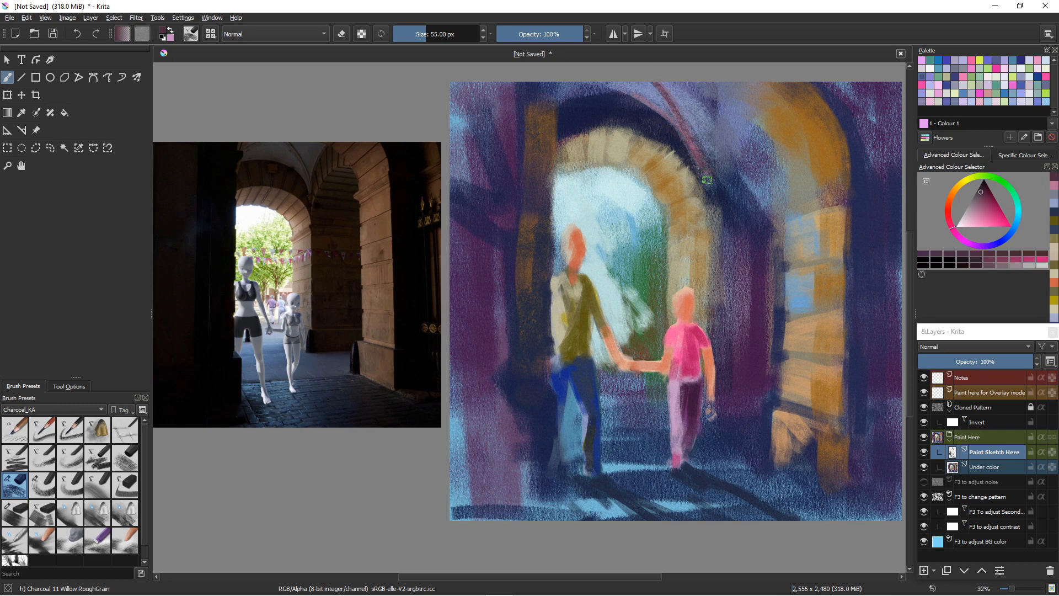
mouse_move(586, 81)
mouse_down()
mouse_move(556, 110)
mouse_move(565, 112)
mouse_up()
drag(701, 92, 703, 133)
drag(669, 129, 667, 153)
Sample ochre from the arch stones and paint bricks on the dark outer arch with the brush at 73 px.
ctrl+click(649, 167)
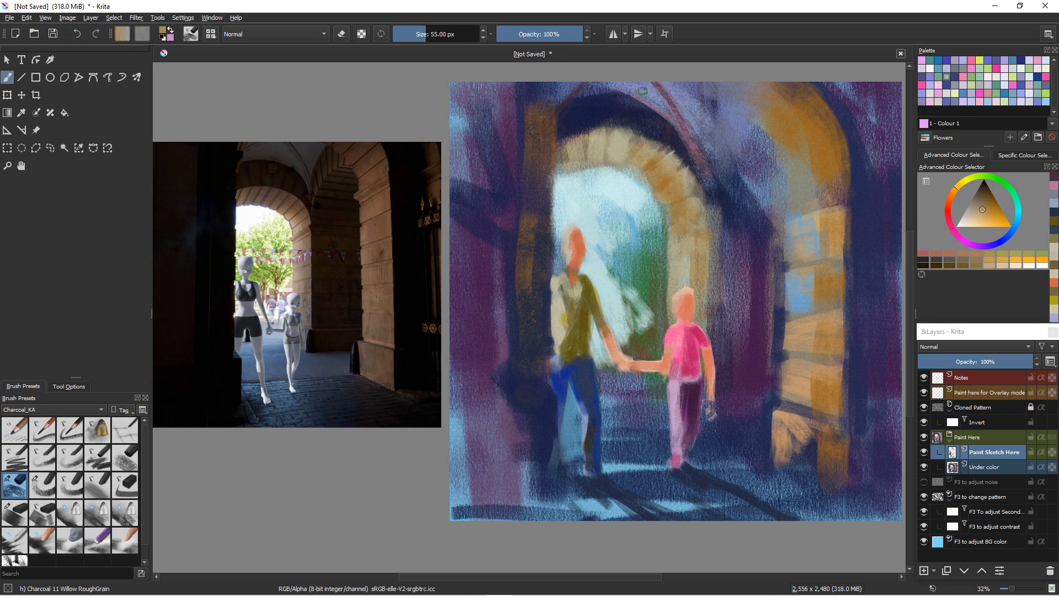
key(bracketright)
key(bracketright)
key(bracketright)
key(bracketright)
drag(683, 139, 681, 162)
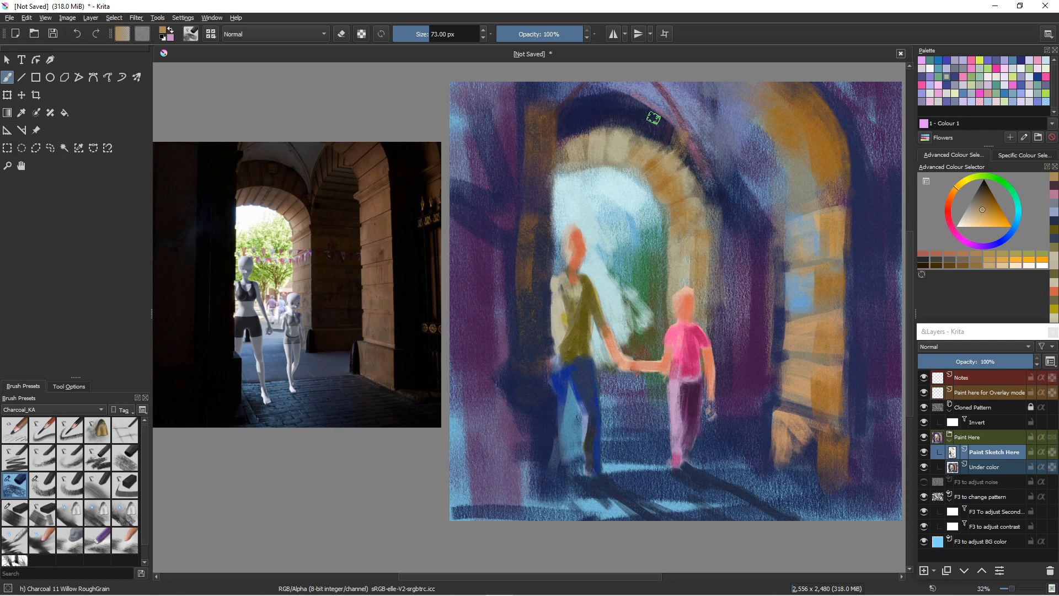
mouse_move(657, 120)
mouse_down()
mouse_move(655, 143)
mouse_move(667, 124)
mouse_move(659, 147)
mouse_move(641, 137)
mouse_move(655, 115)
mouse_move(672, 136)
mouse_move(672, 158)
mouse_up()
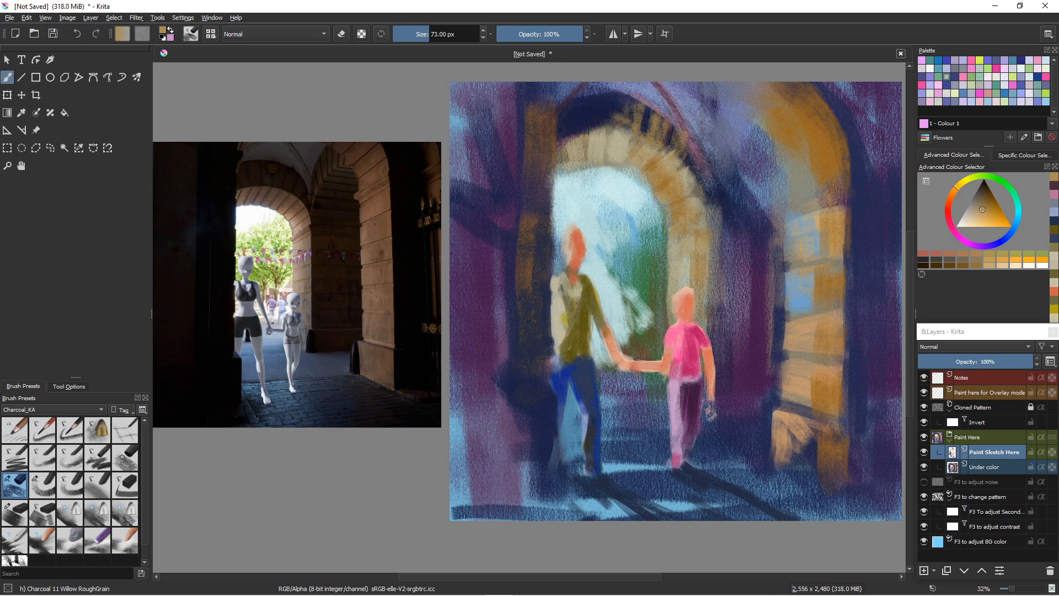
Switch to the Charcoal 10 Willow BlockGrainy brush at 135 px and continue the ochre bricks around the outer arch.
key(slash)
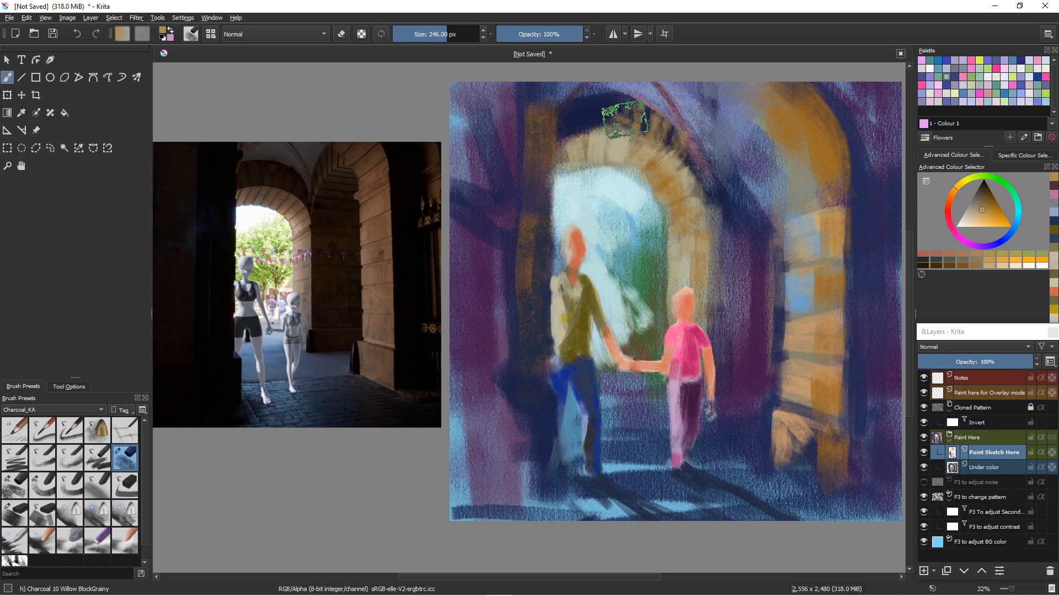
key(bracketleft)
key(bracketleft)
key(bracketleft)
key(bracketleft)
key(bracketleft)
key(bracketleft)
key(bracketleft)
key(bracketleft)
key(bracketleft)
drag(624, 101, 625, 128)
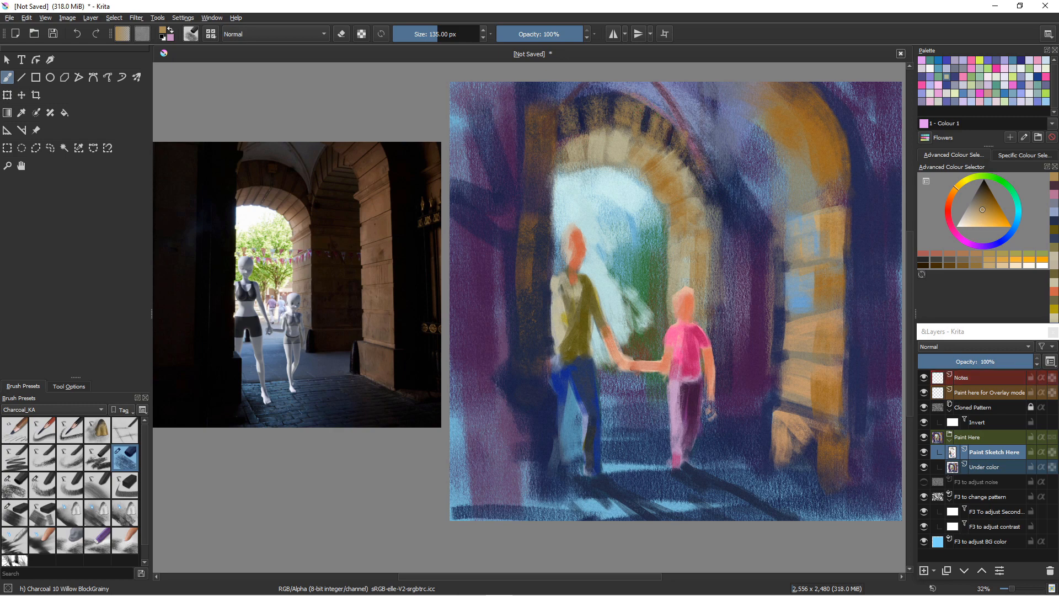
Sample dark purplish navy beside the pillar and paint the gaps between the outer arch bricks with the brush at 103 px.
ctrl+click(528, 227)
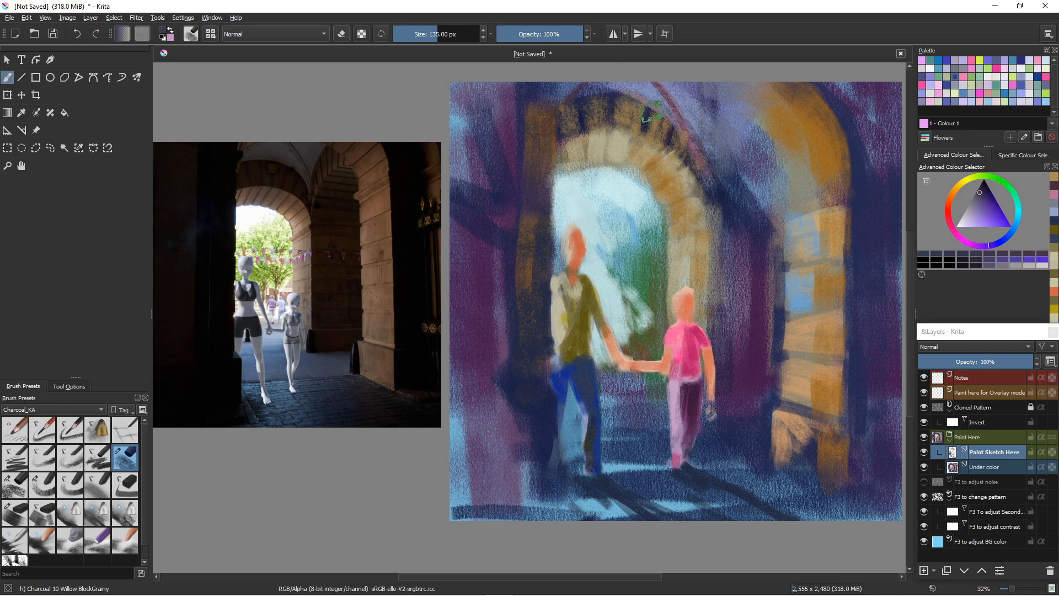
key(bracketleft)
key(bracketleft)
key(bracketleft)
key(bracketleft)
drag(644, 108, 660, 132)
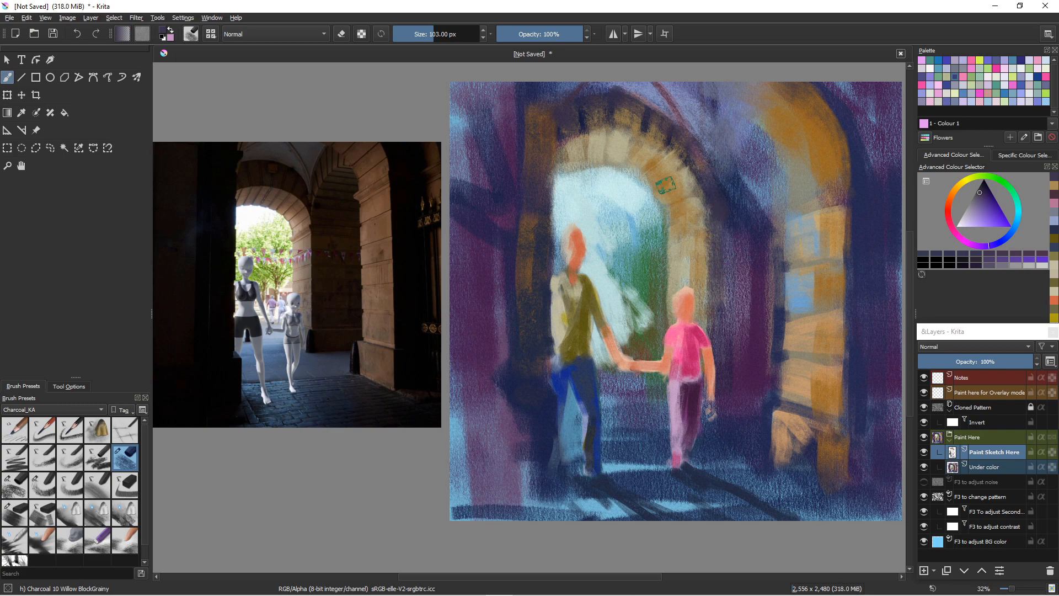
Paint the recessed arch and horizontal stone courses on the purple wall behind the child in a darkened ochre brown.
ctrl+click(689, 212)
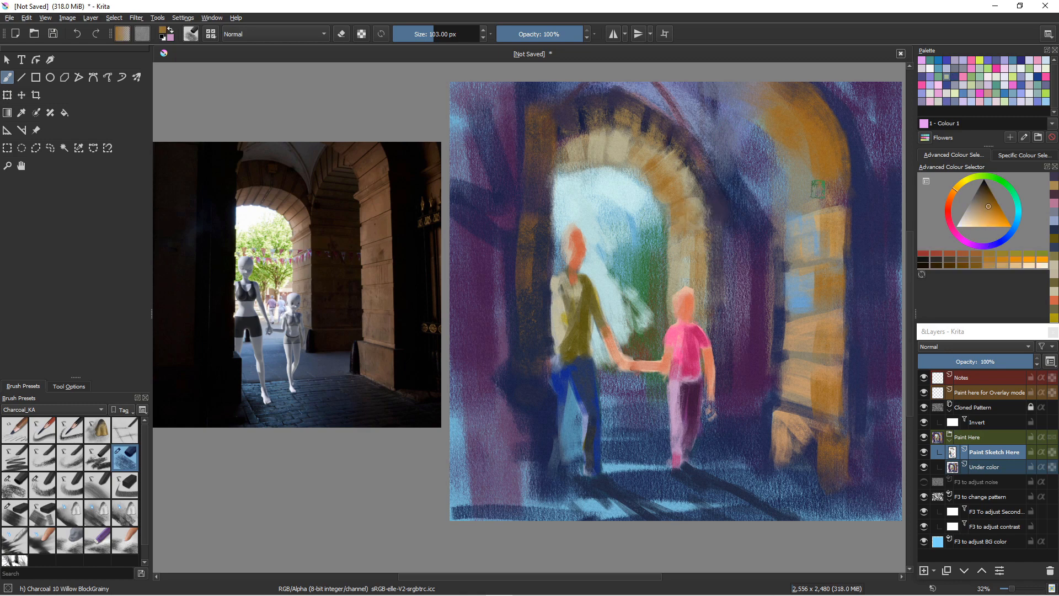
click(982, 197)
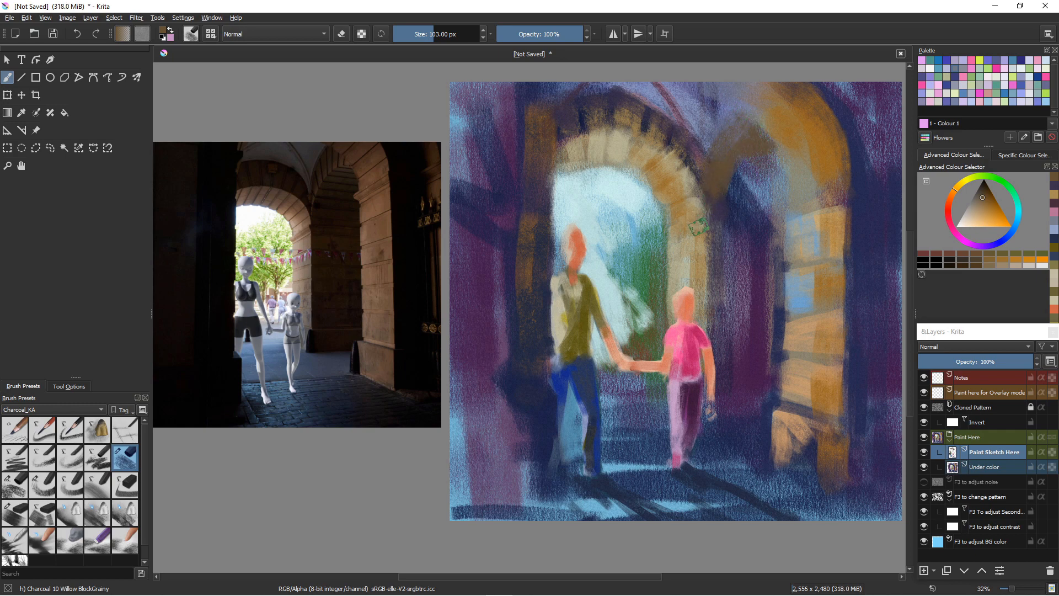
mouse_move(717, 212)
mouse_down()
mouse_move(766, 211)
mouse_move(709, 212)
mouse_move(712, 201)
mouse_move(715, 217)
mouse_move(773, 210)
mouse_move(714, 206)
mouse_move(764, 204)
mouse_move(728, 173)
mouse_move(772, 158)
mouse_move(721, 157)
mouse_move(759, 179)
mouse_move(725, 178)
mouse_move(767, 194)
mouse_move(709, 194)
mouse_up()
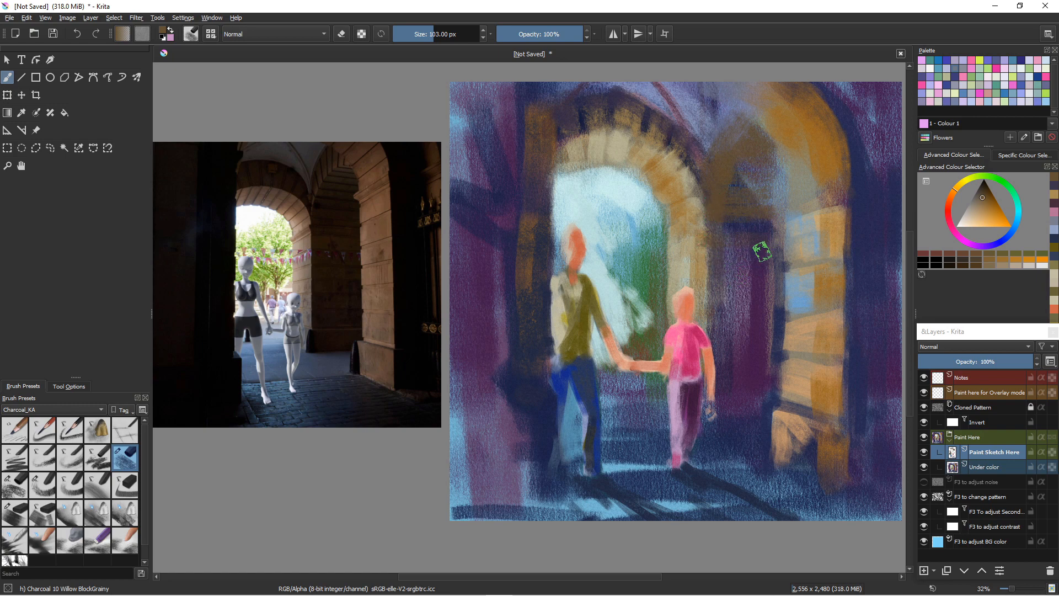
mouse_move(762, 253)
mouse_down()
mouse_move(711, 247)
mouse_move(775, 295)
mouse_move(713, 277)
mouse_move(774, 283)
mouse_up()
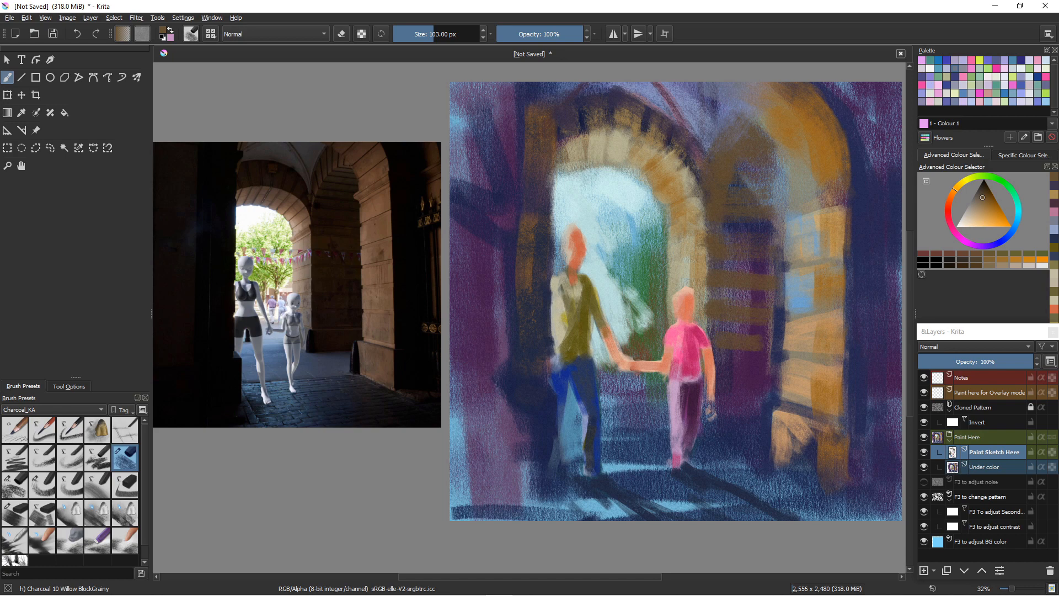
Pick a reddish orange and paint it over the large arch beside the child and down the stones of its pillar.
mouse_move(834, 214)
mouse_down()
mouse_move(803, 224)
mouse_move(870, 209)
mouse_up()
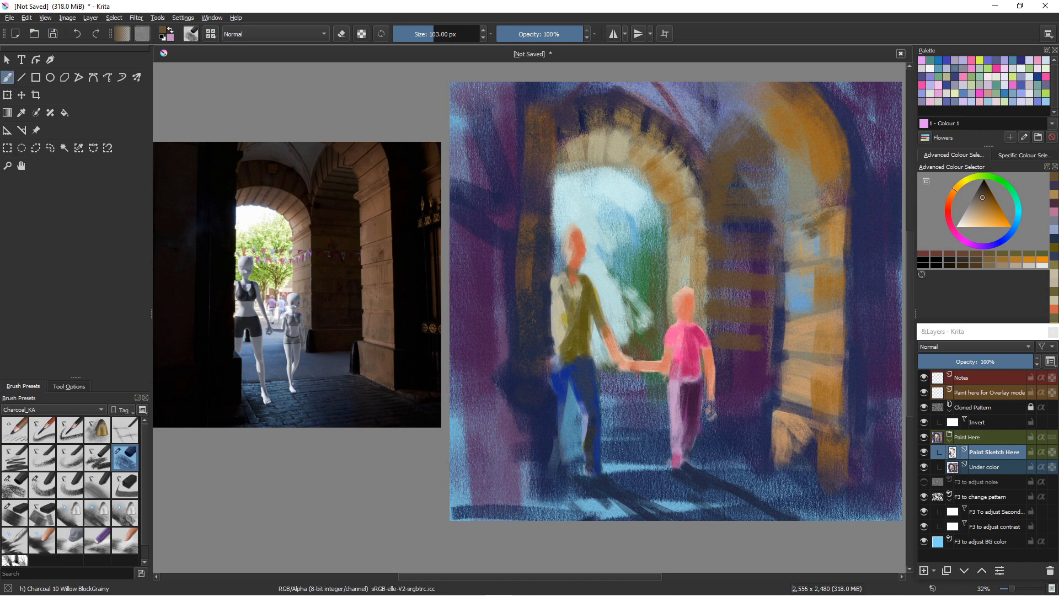
click(949, 200)
click(988, 204)
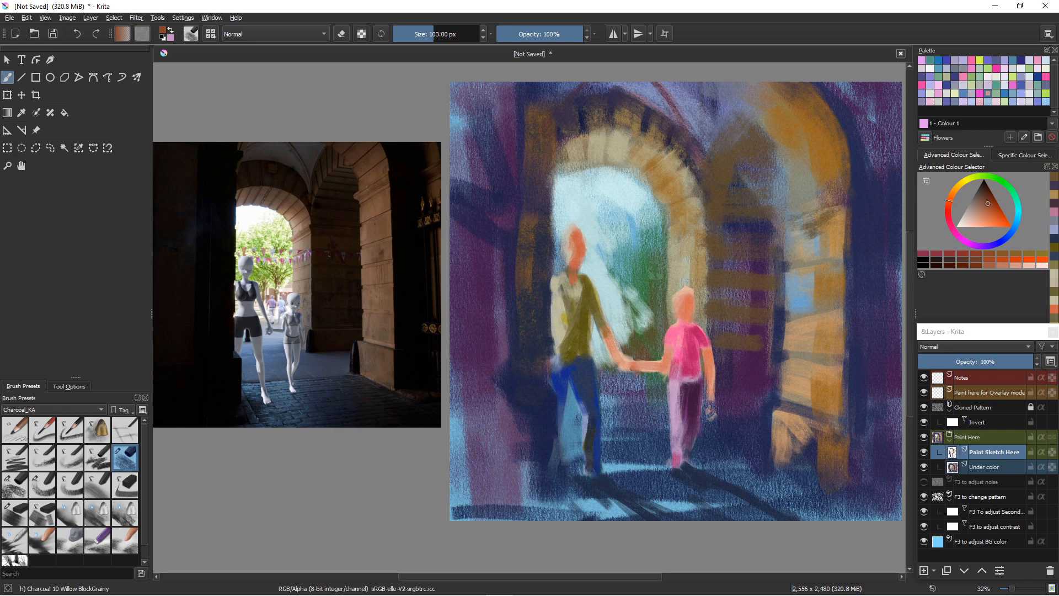
mouse_move(836, 211)
mouse_down()
mouse_move(798, 231)
mouse_move(797, 221)
mouse_move(808, 245)
mouse_move(795, 216)
mouse_move(786, 269)
mouse_move(820, 234)
mouse_move(793, 227)
mouse_move(795, 254)
mouse_move(792, 223)
mouse_move(791, 253)
mouse_move(833, 248)
mouse_move(824, 221)
mouse_up()
click(991, 213)
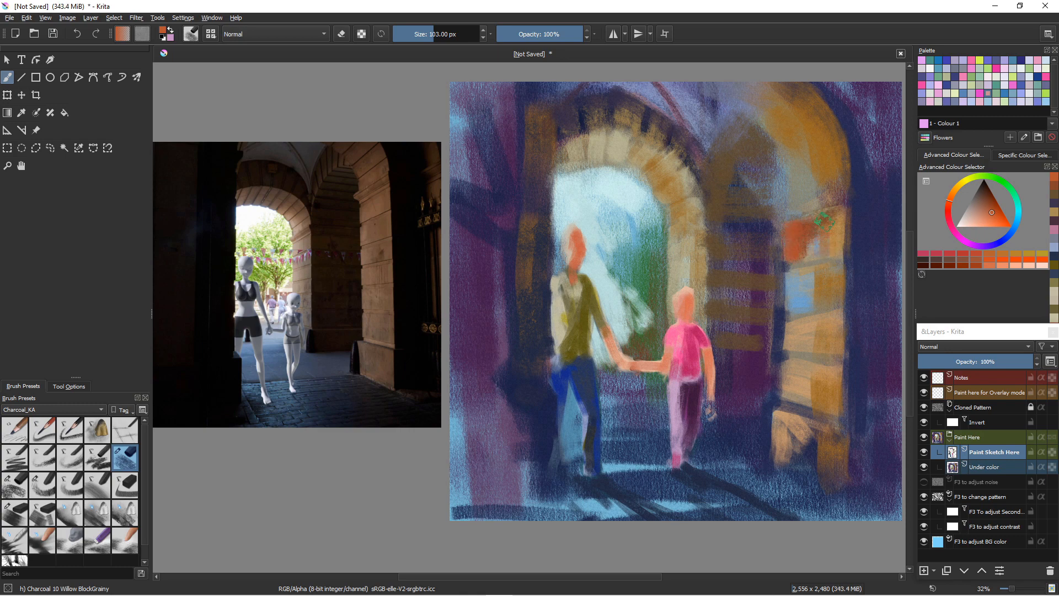
mouse_move(818, 184)
mouse_down()
mouse_move(787, 186)
mouse_move(810, 220)
mouse_up()
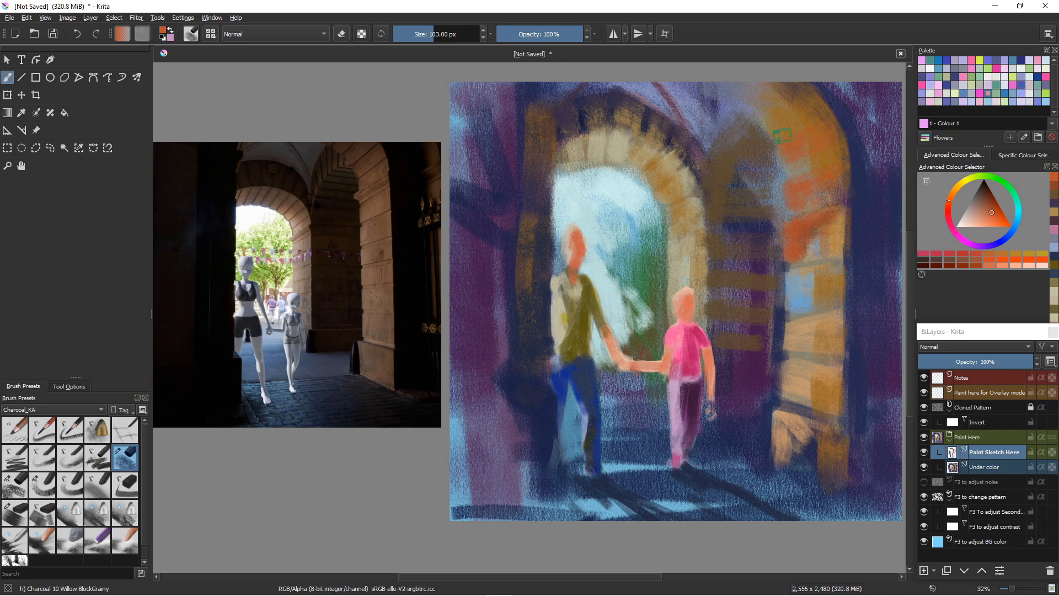
drag(764, 125, 802, 101)
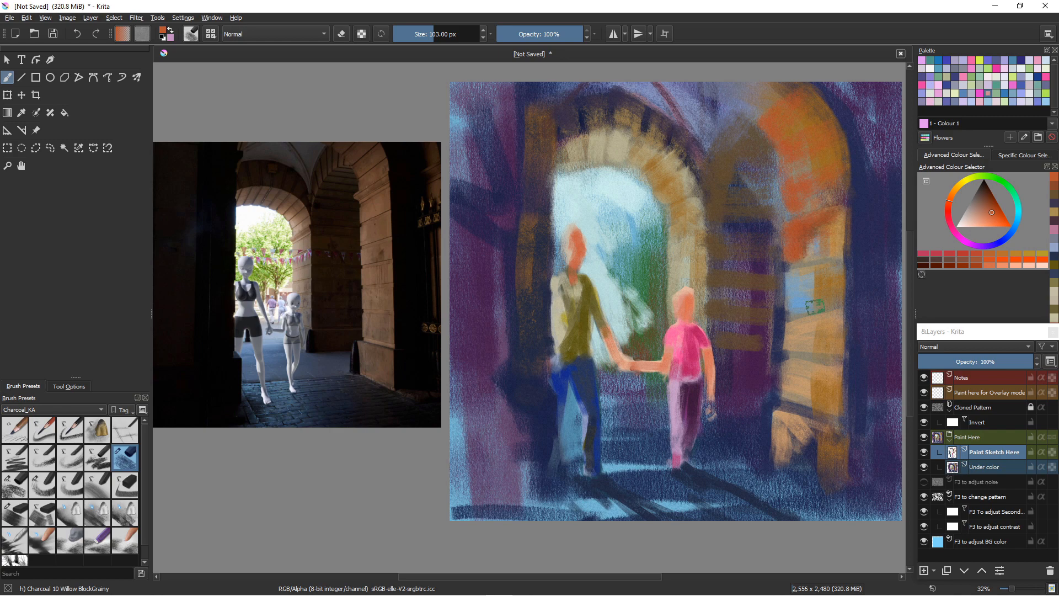
mouse_move(821, 298)
mouse_down()
mouse_move(794, 298)
mouse_move(834, 295)
mouse_move(804, 312)
mouse_move(795, 278)
mouse_move(832, 296)
mouse_up()
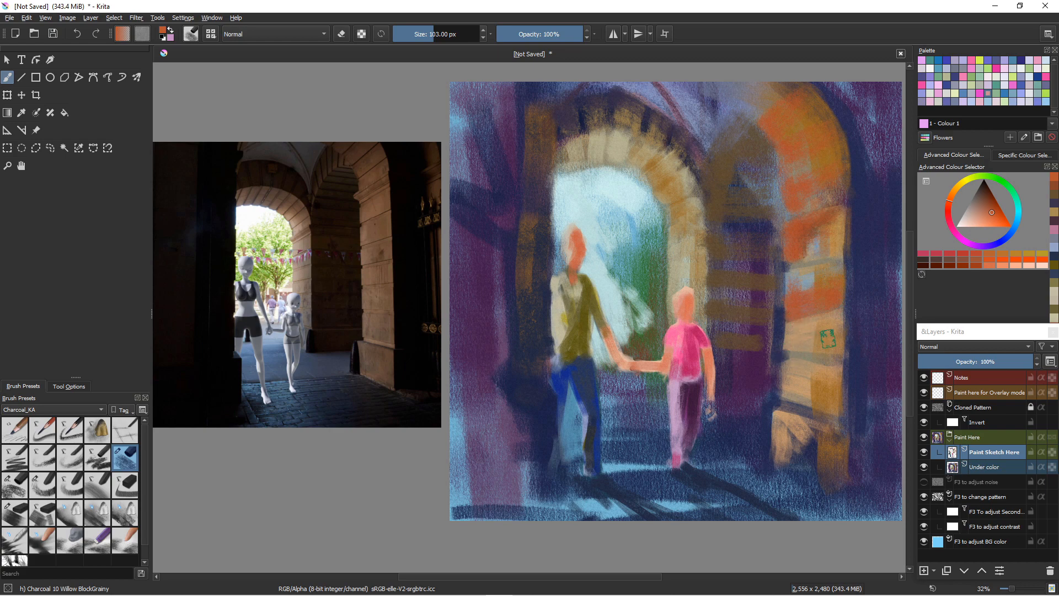
drag(789, 347, 802, 351)
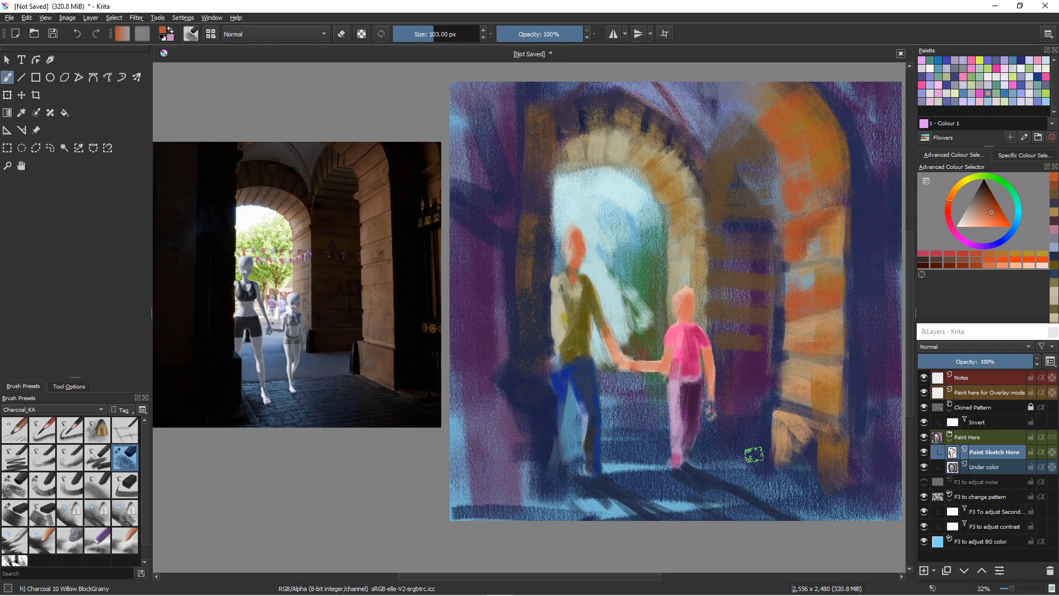
Add a reddish-orange patch beside the pillar's base, then soften it and darken the wall behind the adult with sampled dark navy.
drag(764, 419, 762, 359)
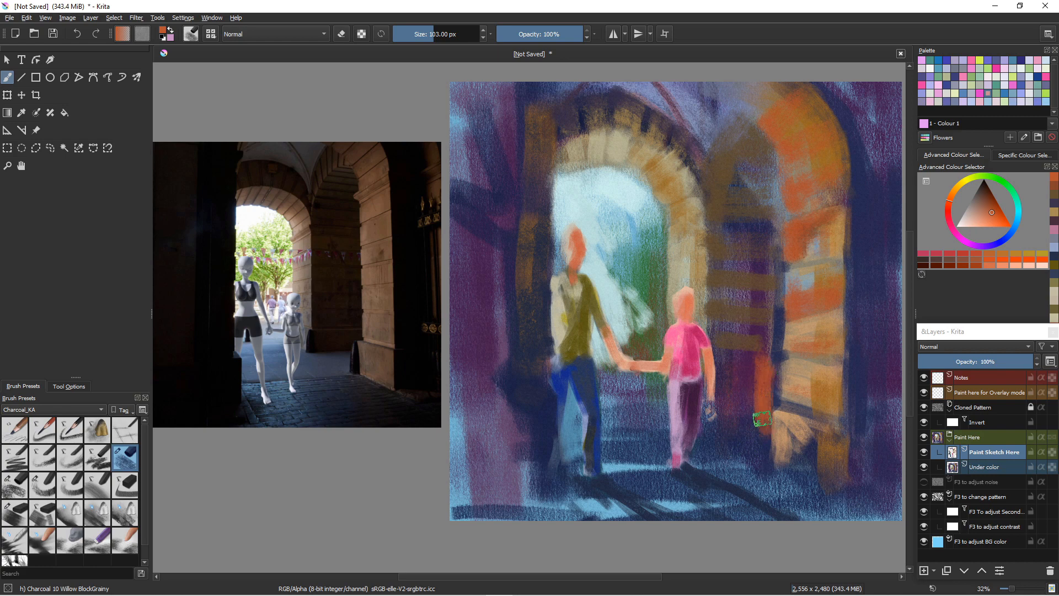
ctrl+click(739, 448)
mouse_move(765, 386)
mouse_down()
mouse_move(764, 458)
mouse_move(761, 430)
mouse_up()
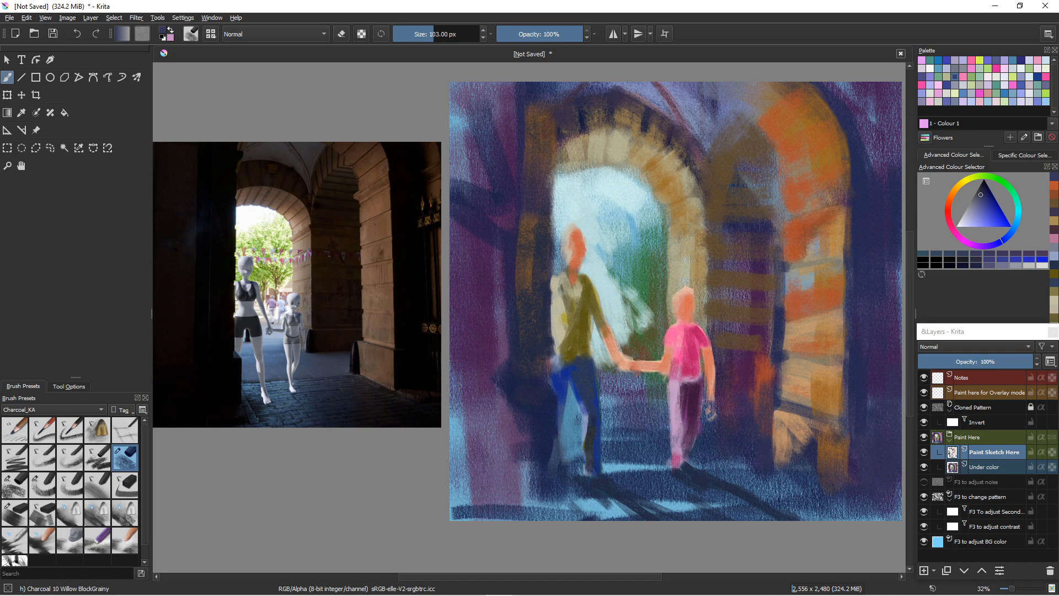
drag(520, 328, 511, 442)
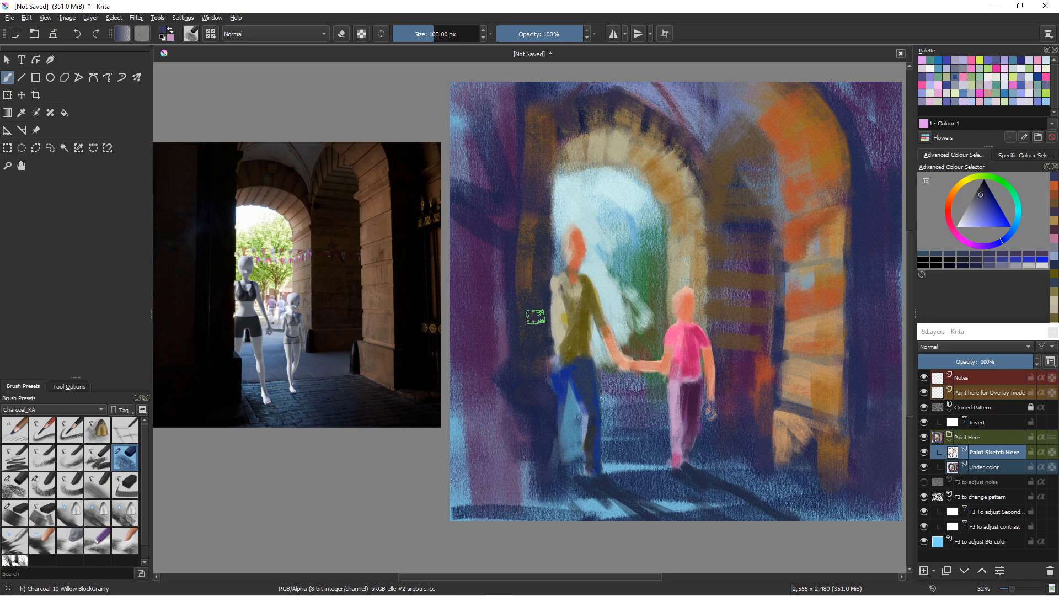
Extend the adult's pale sleeve in sampled beige and trim the top of the head with pale blue sampled from the sky.
ctrl+click(556, 328)
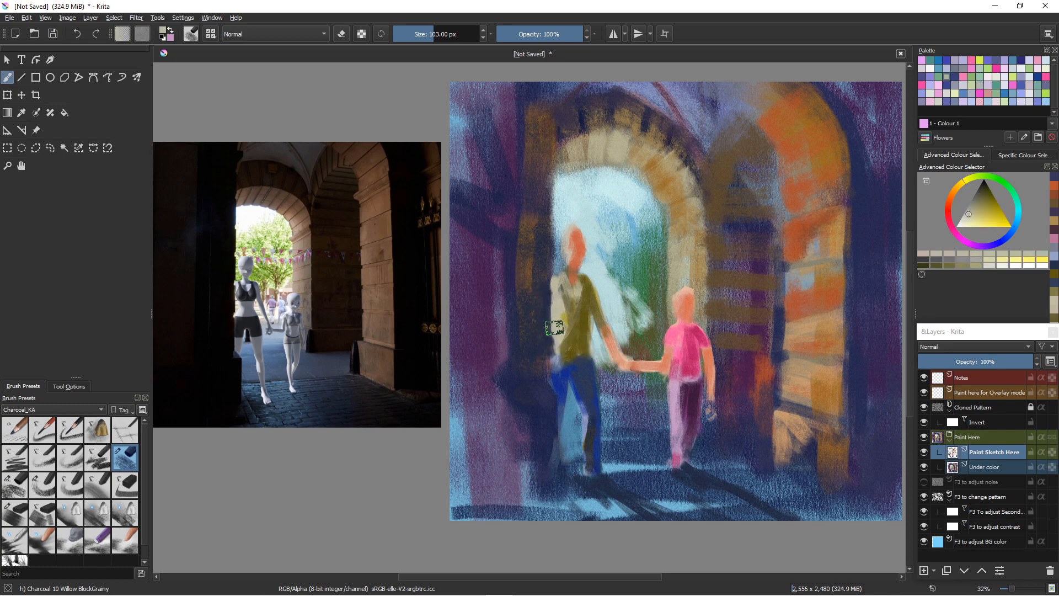
drag(557, 326, 554, 366)
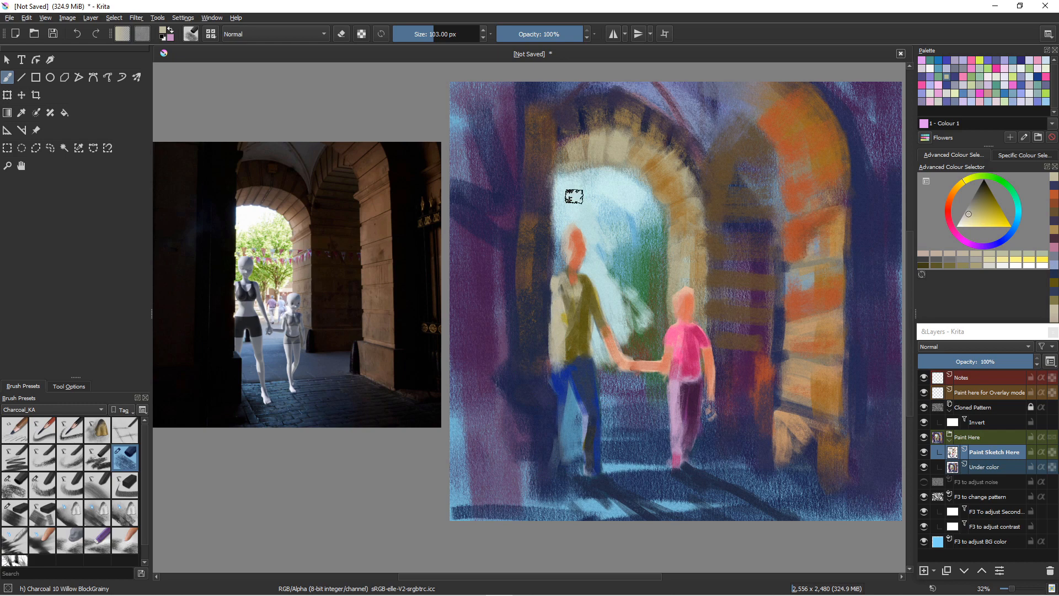
ctrl+click(574, 228)
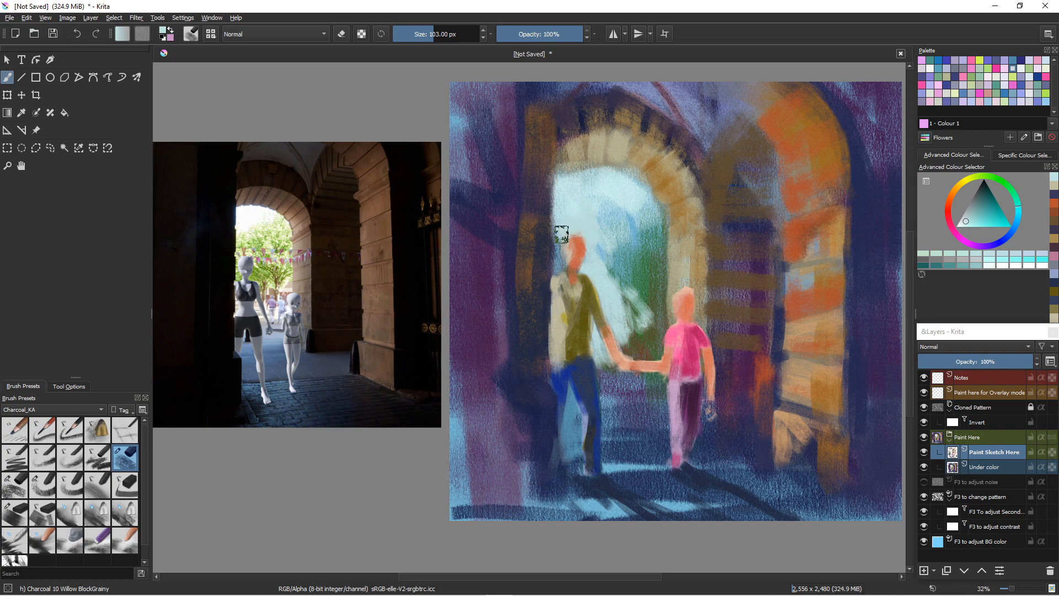
mouse_move(586, 239)
mouse_down()
mouse_move(567, 224)
mouse_move(579, 229)
mouse_move(540, 242)
mouse_up()
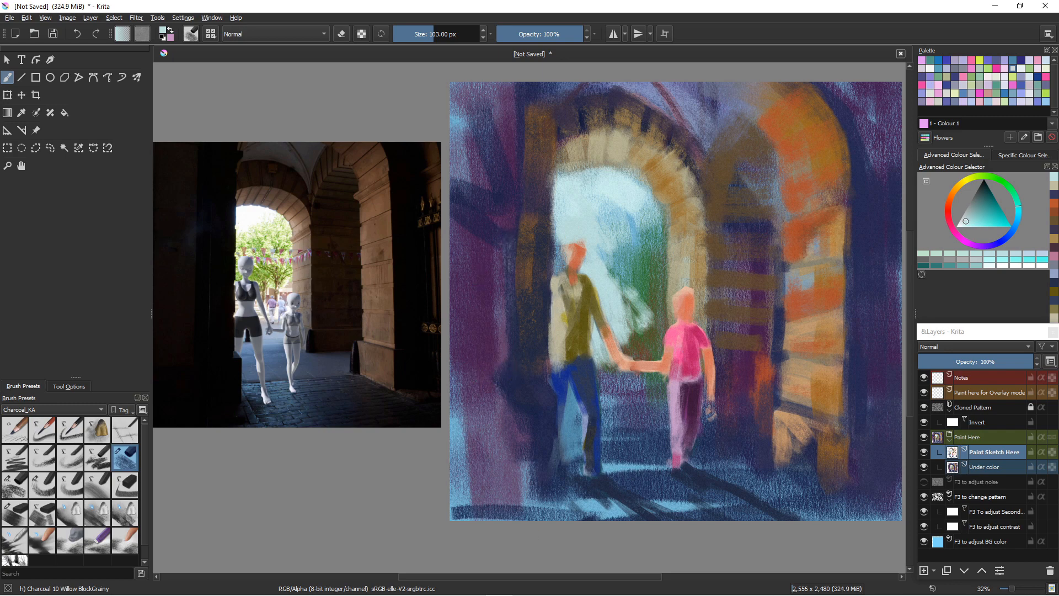
Pick a dark purple, darken it, and paint the lower wall behind the adult and the ground shadow at the adult's feet.
click(949, 202)
click(992, 212)
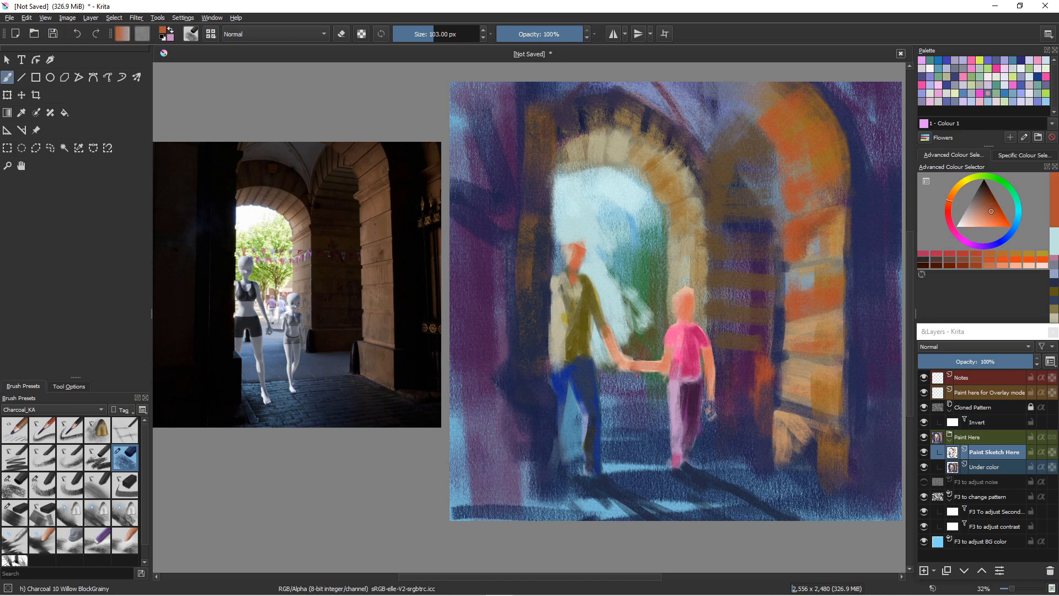
click(962, 239)
drag(989, 203, 985, 194)
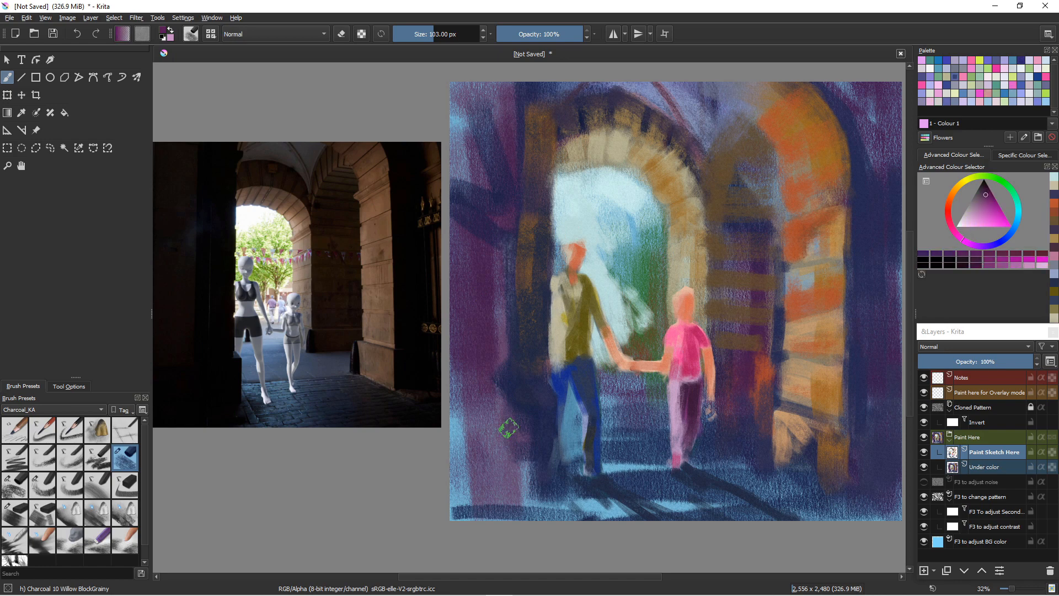
drag(515, 422, 524, 495)
key(k)
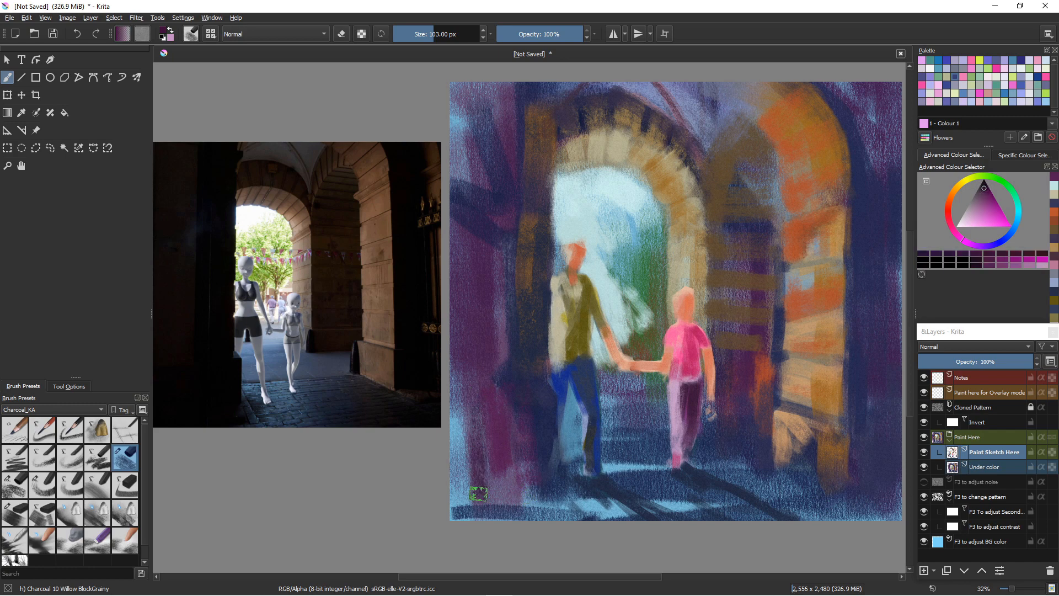
mouse_move(548, 482)
mouse_down()
mouse_move(586, 487)
mouse_move(563, 496)
mouse_move(610, 497)
mouse_move(539, 474)
mouse_move(587, 474)
mouse_move(551, 455)
mouse_move(569, 451)
mouse_move(570, 466)
mouse_move(609, 476)
mouse_move(605, 466)
mouse_move(657, 456)
mouse_move(606, 445)
mouse_up()
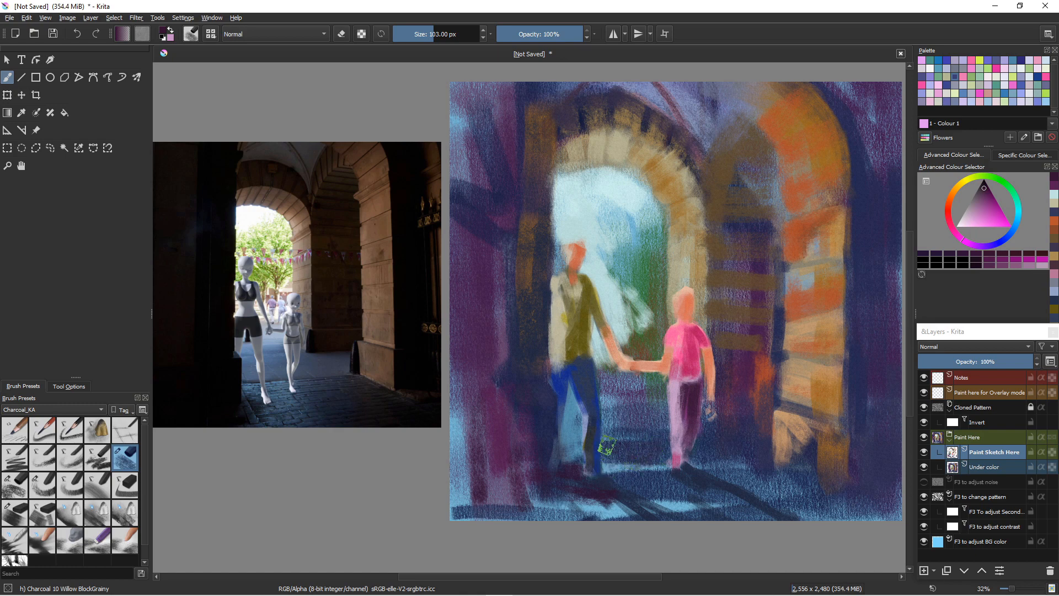
Sample pale blue from the background and paint the lit ground between the two figures and between the adult's legs.
ctrl+click(599, 355)
mouse_move(598, 356)
mouse_down()
mouse_move(623, 393)
mouse_move(601, 355)
mouse_move(622, 382)
mouse_move(641, 380)
mouse_move(605, 389)
mouse_move(612, 415)
mouse_move(607, 392)
mouse_move(608, 407)
mouse_move(652, 400)
mouse_move(612, 409)
mouse_move(652, 409)
mouse_move(634, 437)
mouse_move(609, 434)
mouse_move(634, 437)
mouse_move(609, 441)
mouse_move(645, 424)
mouse_move(636, 399)
mouse_move(621, 396)
mouse_move(634, 394)
mouse_move(621, 469)
mouse_up()
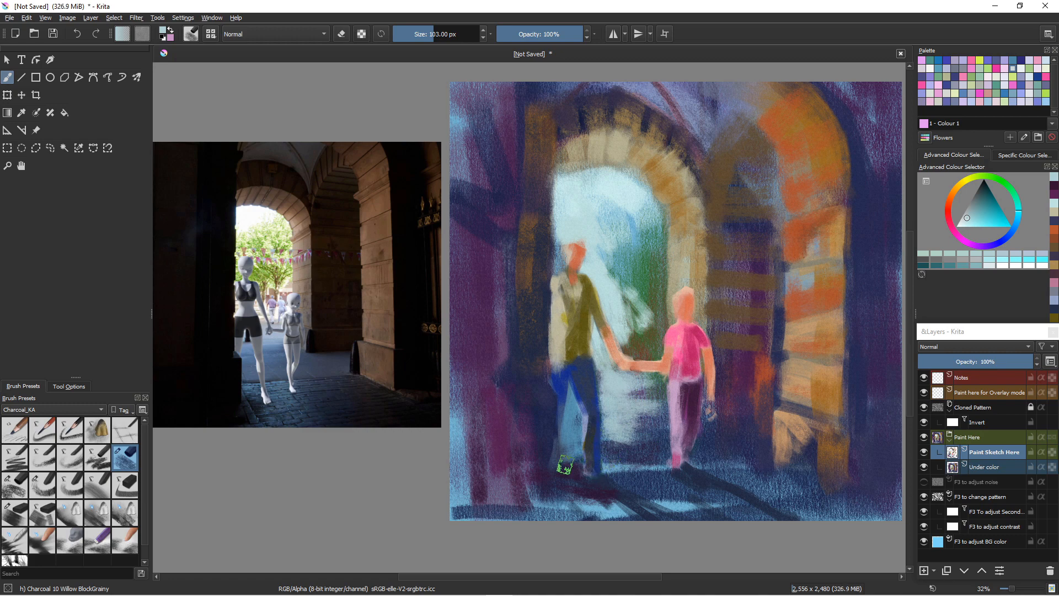
mouse_move(572, 403)
mouse_down()
mouse_move(579, 433)
mouse_move(571, 423)
mouse_up()
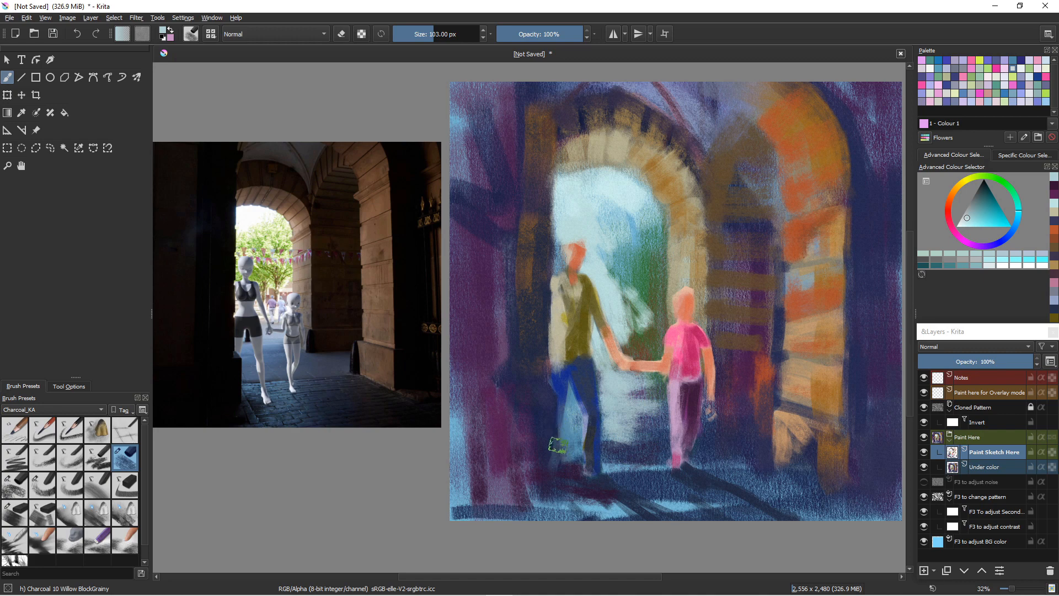
Reduce the brush to 41 px and refine the inner outline of the adult's legs with the pale blue.
key(bracketleft)
key(bracketleft)
key(bracketleft)
drag(569, 383, 577, 419)
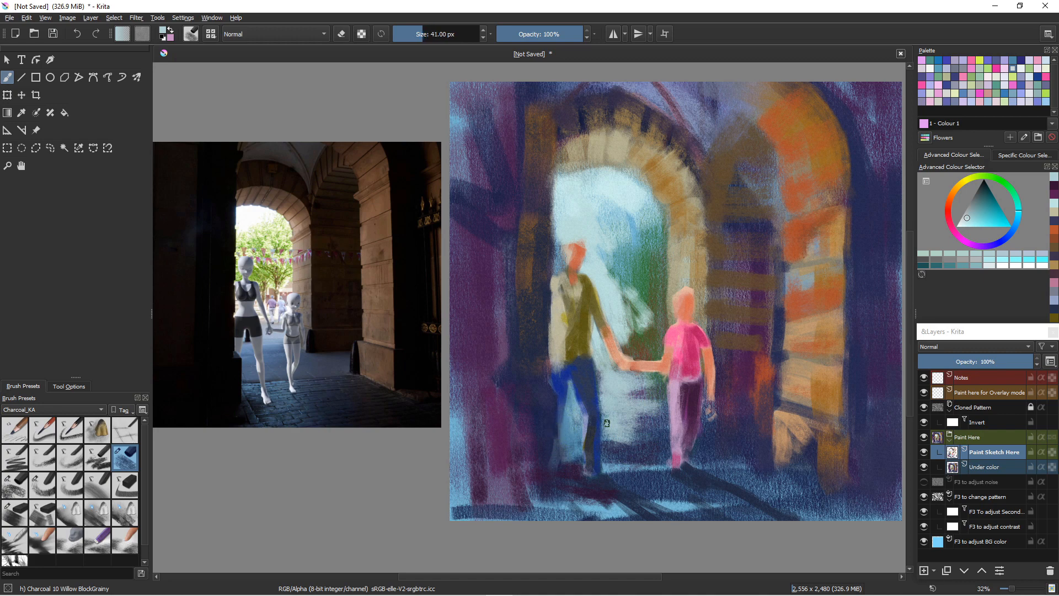
drag(571, 383, 579, 417)
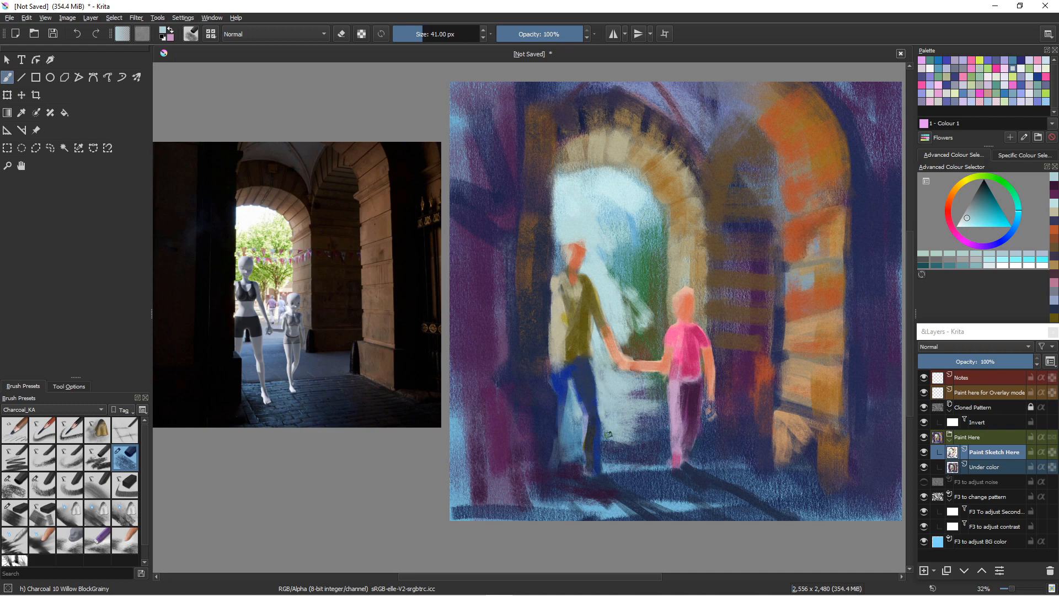
drag(599, 414, 601, 456)
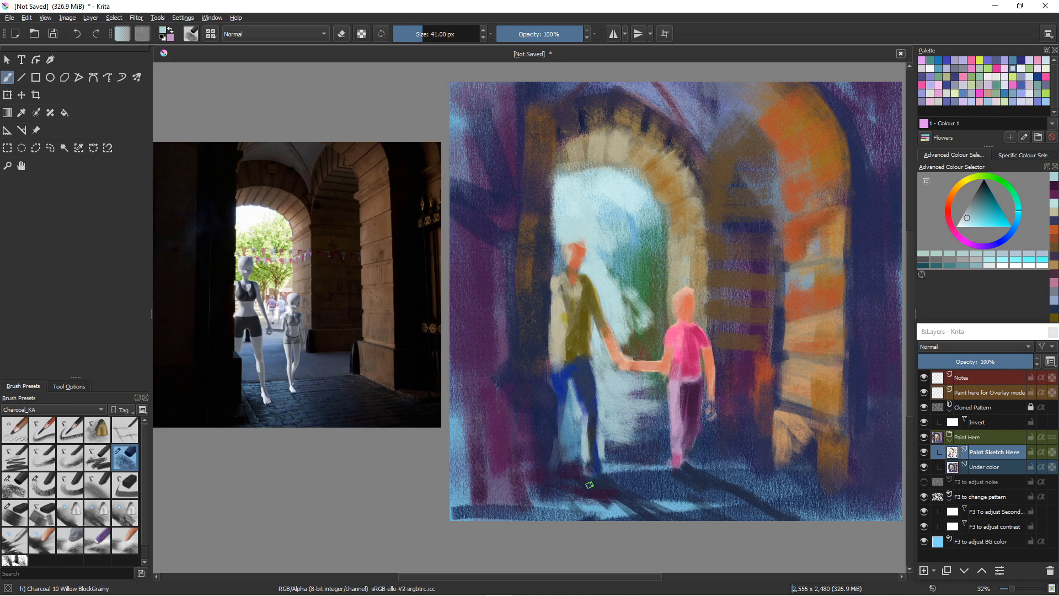
drag(584, 467, 602, 483)
key(ctrl+z)
key(ctrl+z)
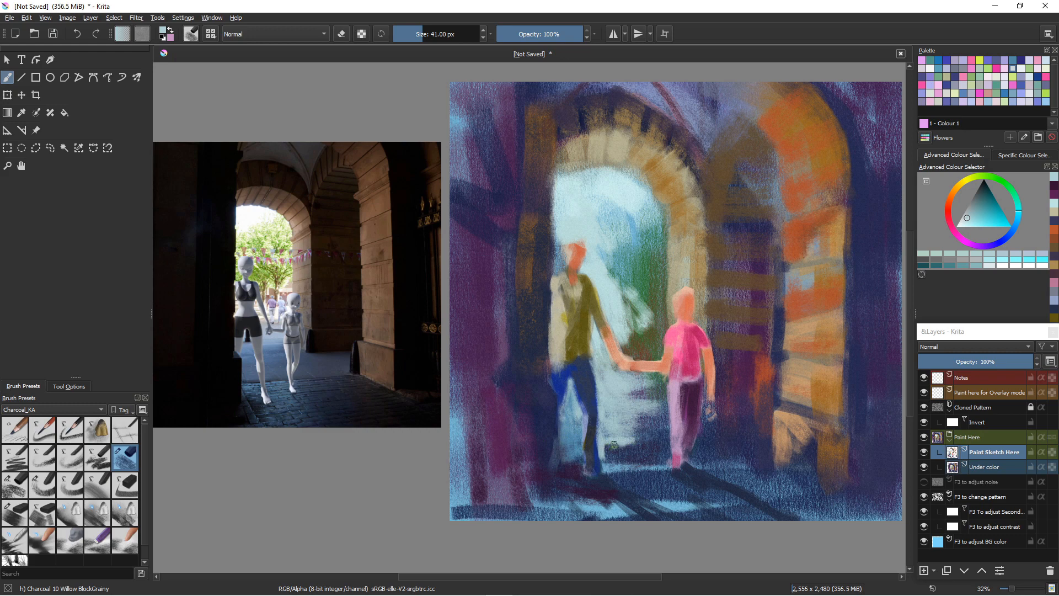
Add pale blue light on the ground near the child's feet and change the painting colour to a pale pink.
mouse_move(650, 463)
mouse_down()
mouse_move(611, 469)
mouse_move(660, 461)
mouse_up()
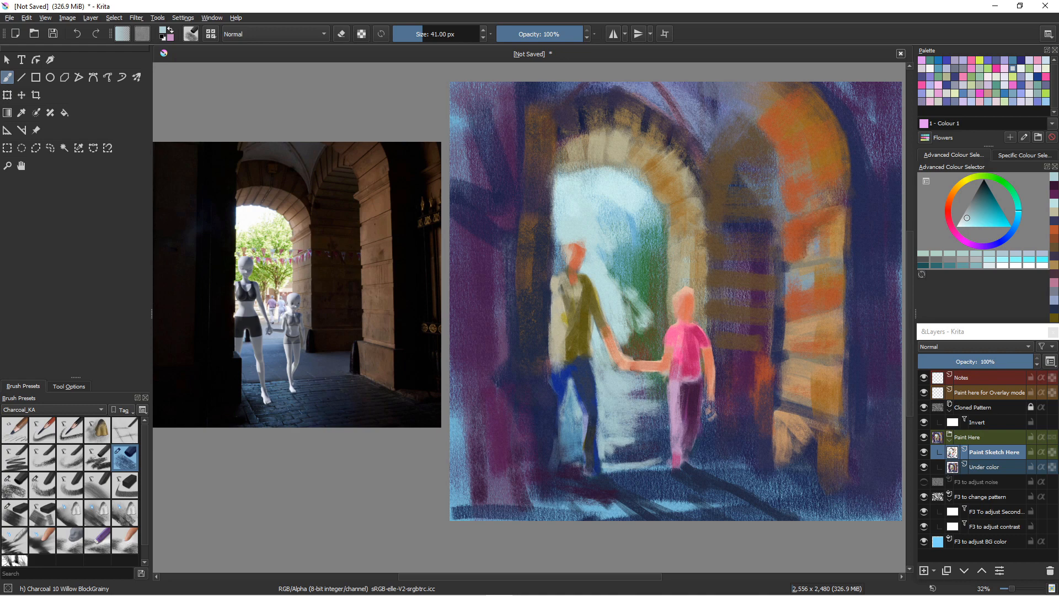
click(953, 191)
drag(966, 218, 962, 222)
click(947, 205)
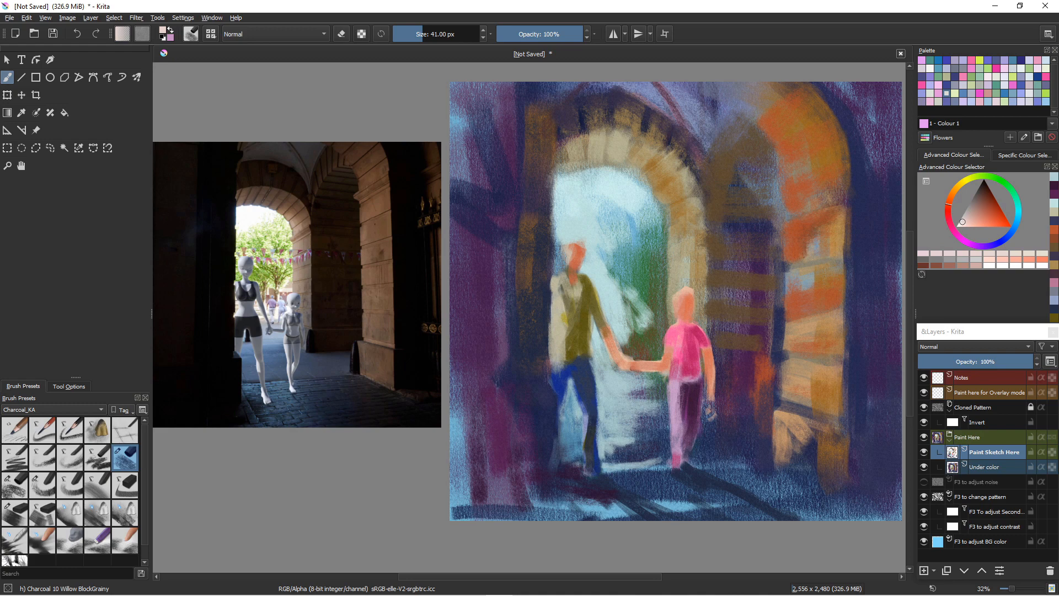
Switch to the Charcoal 03 Pencil-Grainy brush and reduce its size to 44 px.
click(67, 432)
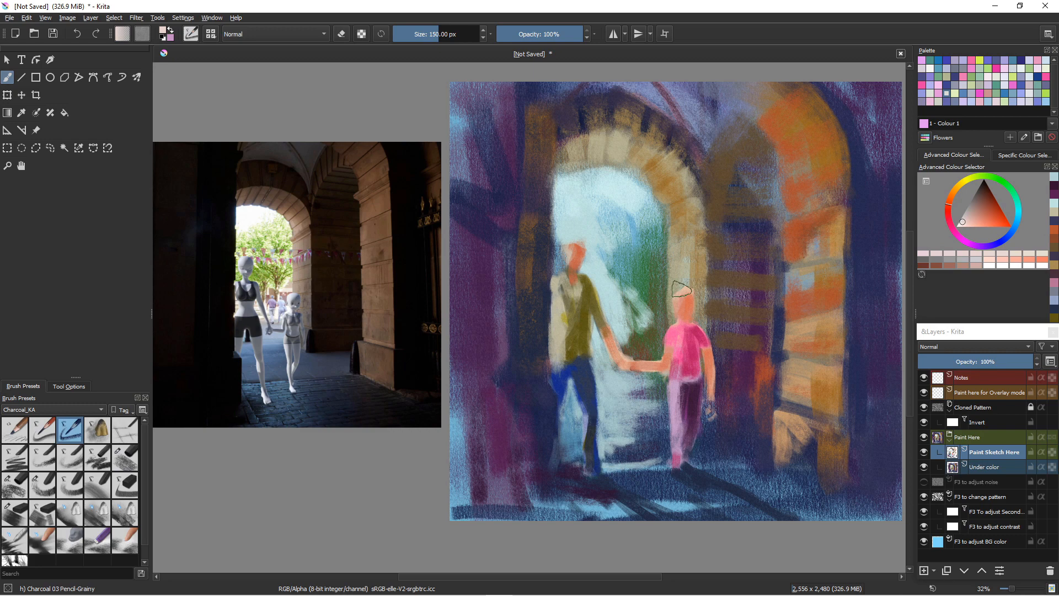
key(bracketleft)
key(bracketleft)
key(bracketleft)
key(bracketleft)
key(bracketleft)
key(bracketleft)
key(bracketleft)
key(bracketleft)
key(bracketleft)
key(bracketleft)
key(bracketleft)
key(bracketleft)
key(bracketleft)
key(bracketleft)
key(bracketleft)
key(bracketleft)
key(bracketleft)
key(bracketleft)
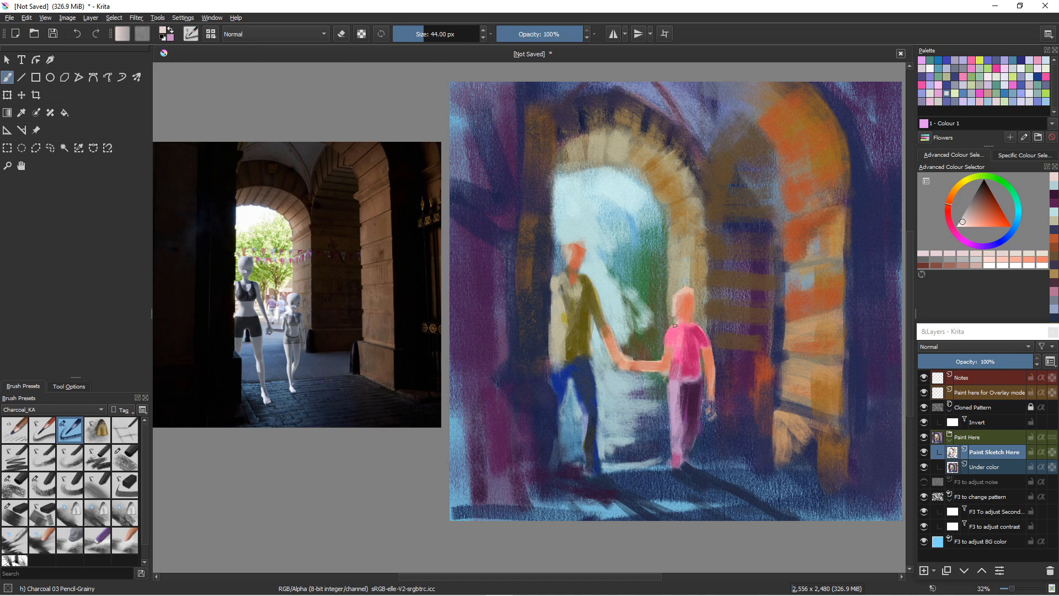
Enlarge the brush to 78 px, highlight the adult's sleeve edge in a lightened yellow sampled there, and shift the hue to peach.
key(bracketright)
key(bracketright)
key(bracketright)
key(bracketright)
key(bracketright)
key(bracketright)
key(bracketright)
ctrl+click(580, 339)
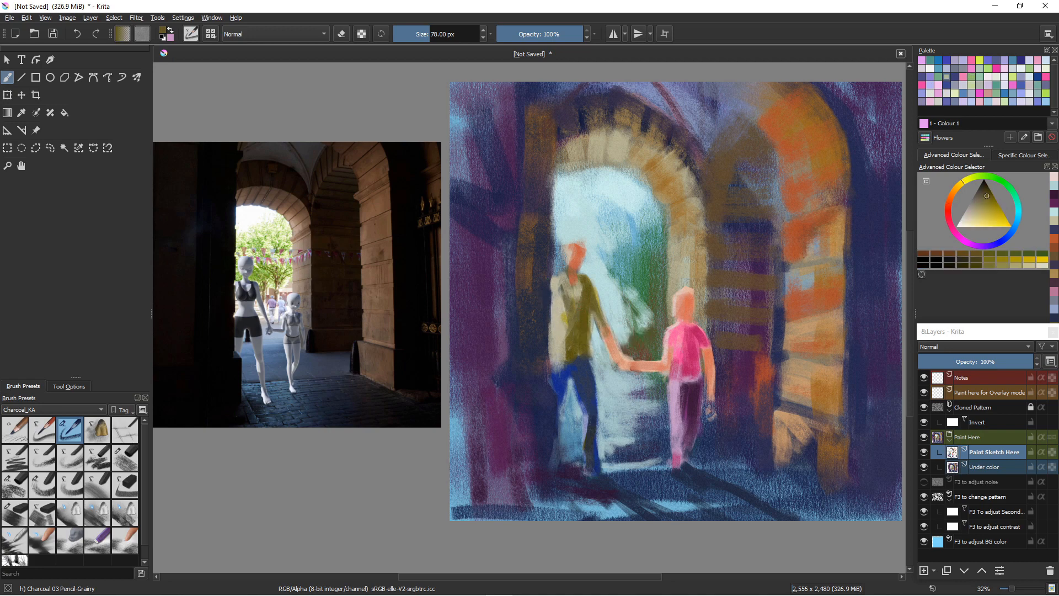
ctrl+click(594, 329)
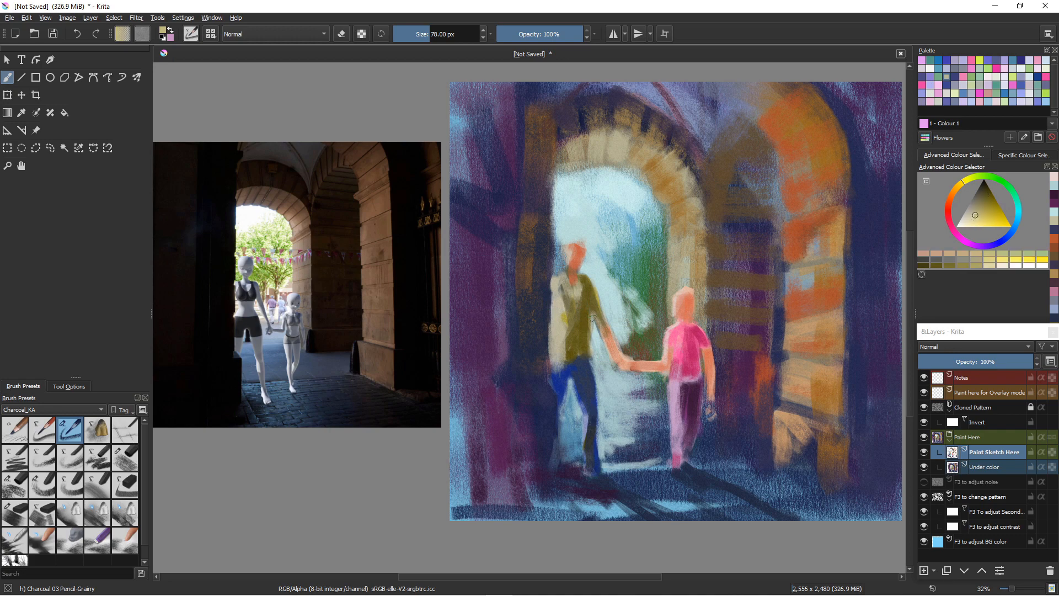
click(971, 223)
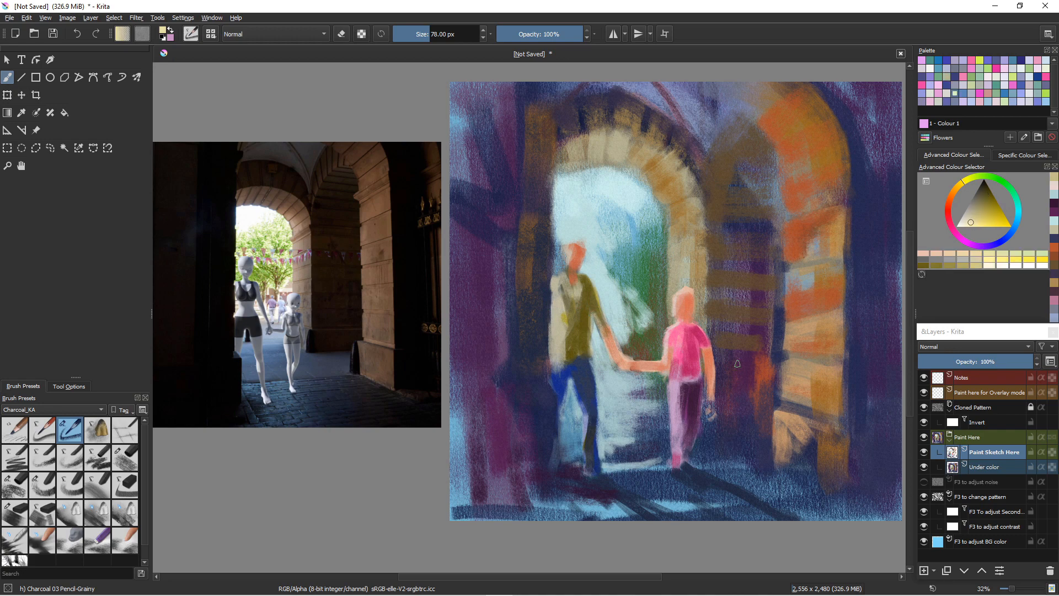
mouse_move(596, 325)
mouse_down()
mouse_move(614, 378)
mouse_move(608, 346)
mouse_up()
click(952, 195)
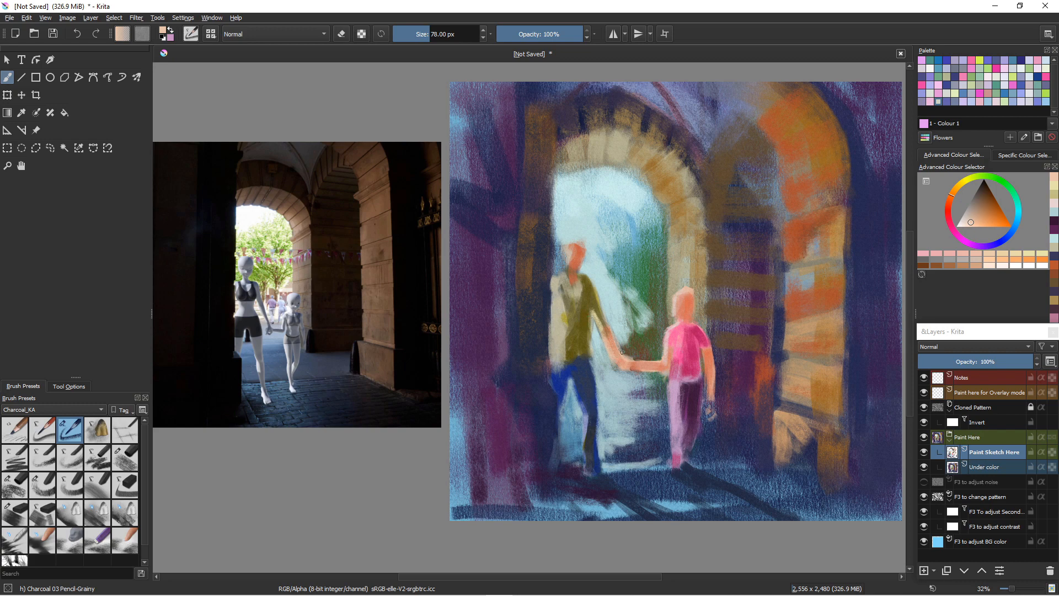
Sample the pale blue background beside the adult and refine the outline of the adult's shoulder and arm with it.
ctrl+click(579, 269)
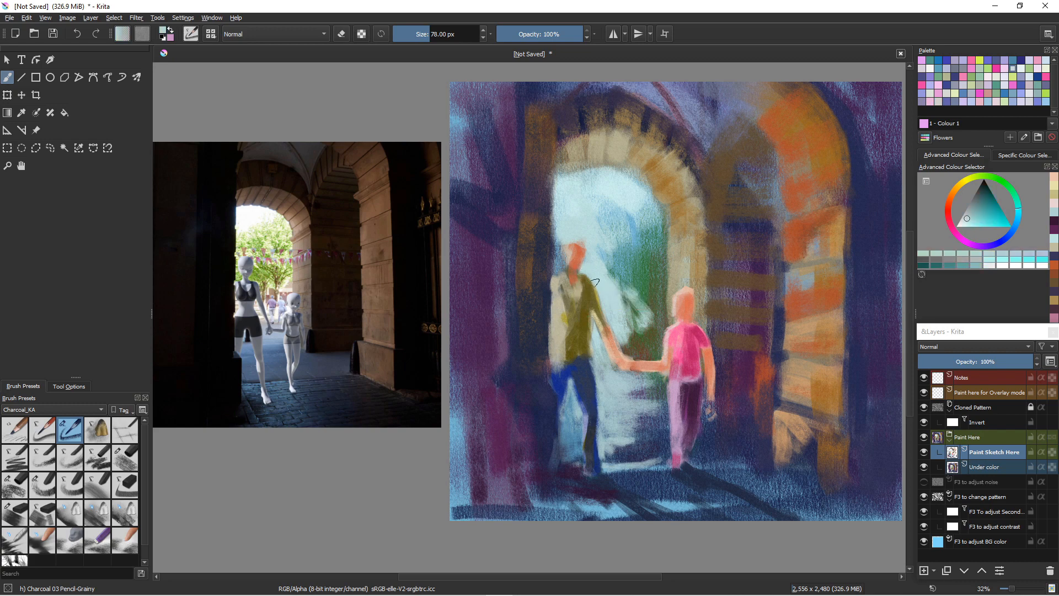
drag(583, 273, 599, 295)
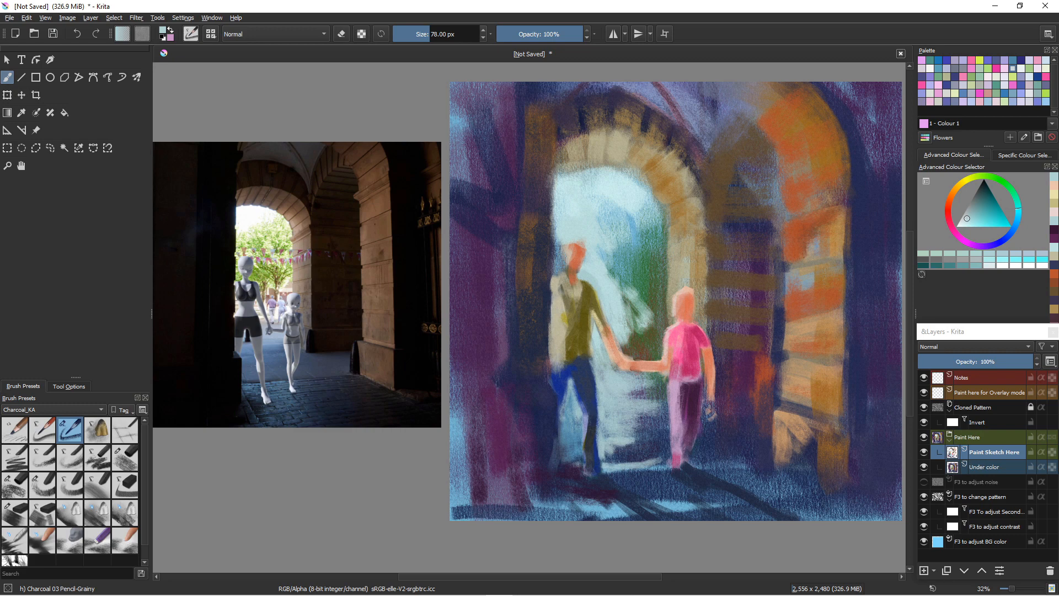
Try to shade the child's head in a darker reddish orange based on the sampled skin tone, and undo the strokes.
ctrl+click(687, 312)
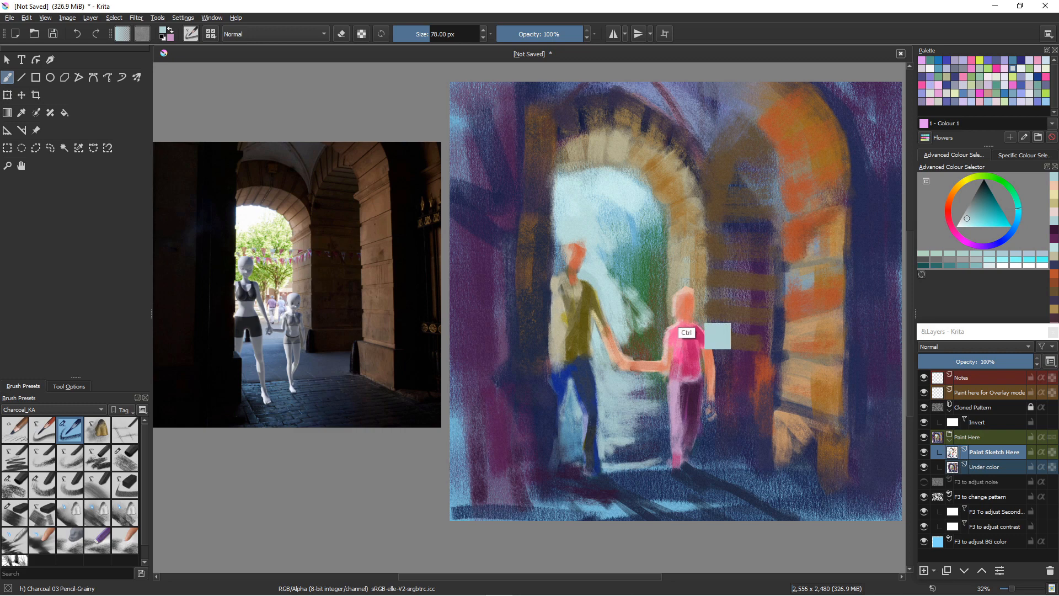
click(983, 206)
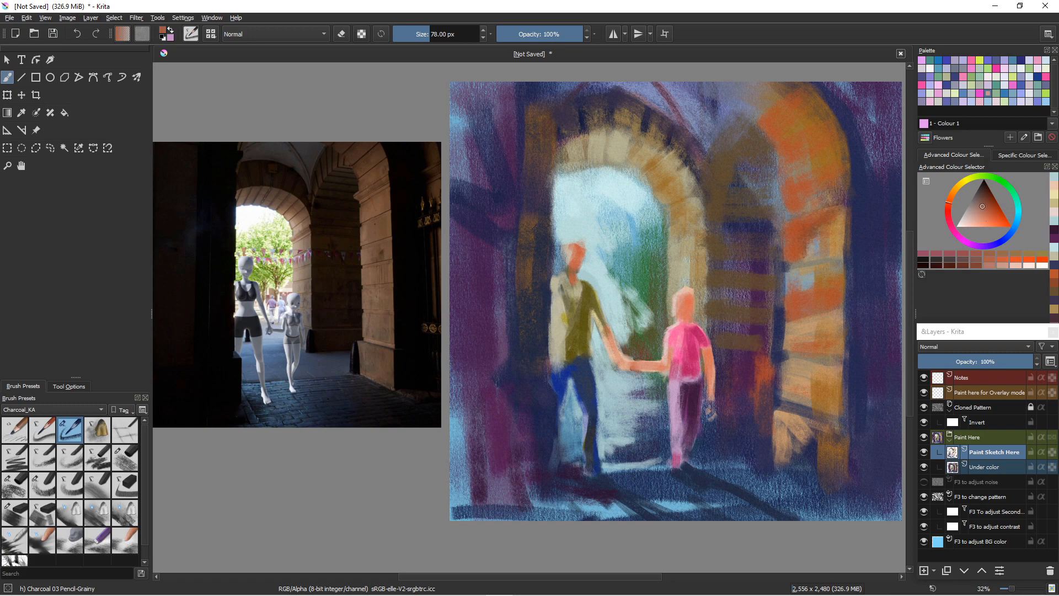
mouse_move(690, 303)
mouse_down()
mouse_move(693, 320)
mouse_move(682, 323)
mouse_up()
click(992, 207)
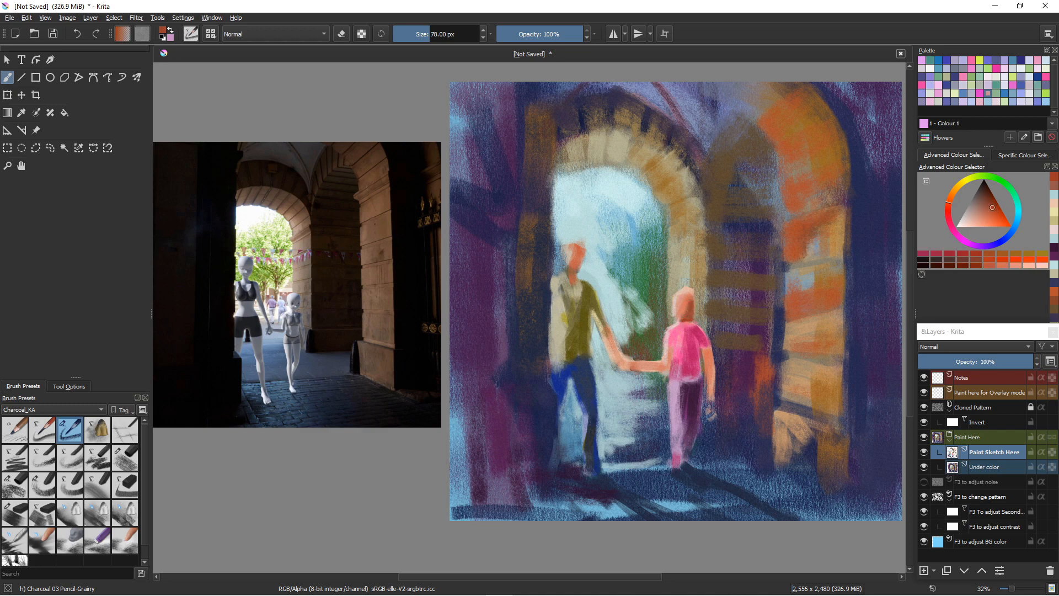
key(ctrl+z)
key(ctrl+z)
key(ctrl+z)
Switch to the Charcoal 25 Finger-Touch brush and enlarge it to 135 px.
click(118, 536)
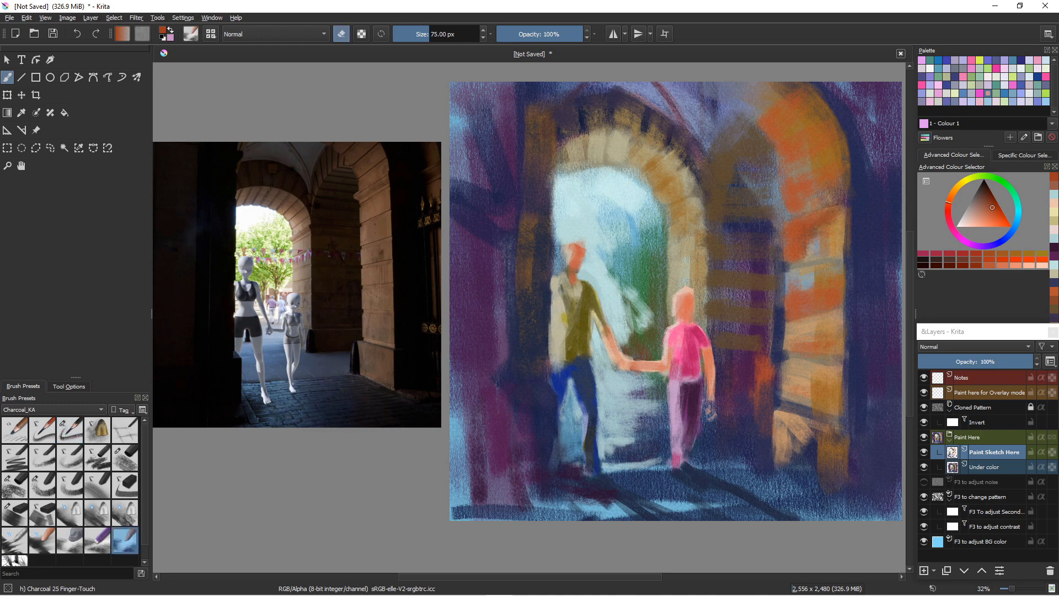
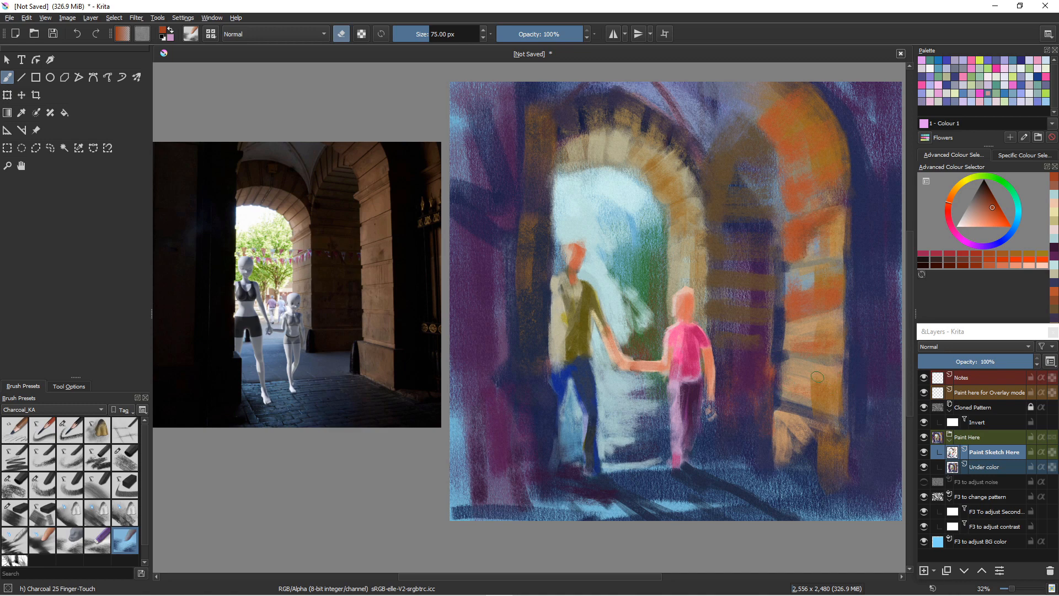
key(bracketright)
key(bracketright)
key(bracketright)
key(bracketright)
key(bracketright)
key(bracketright)
key(bracketright)
key(bracketright)
key(bracketright)
click(98, 541)
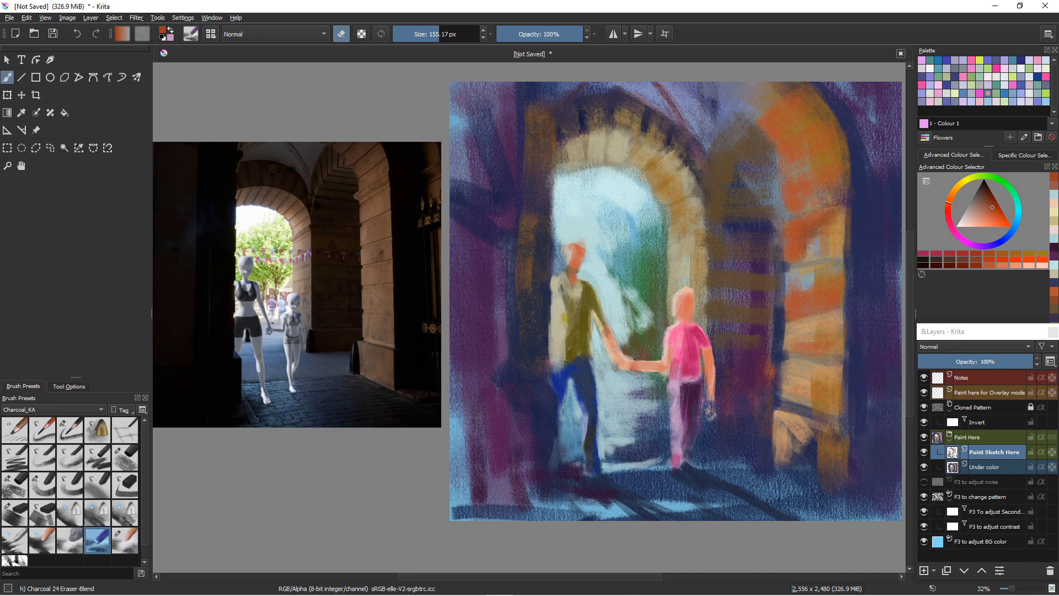
click(70, 540)
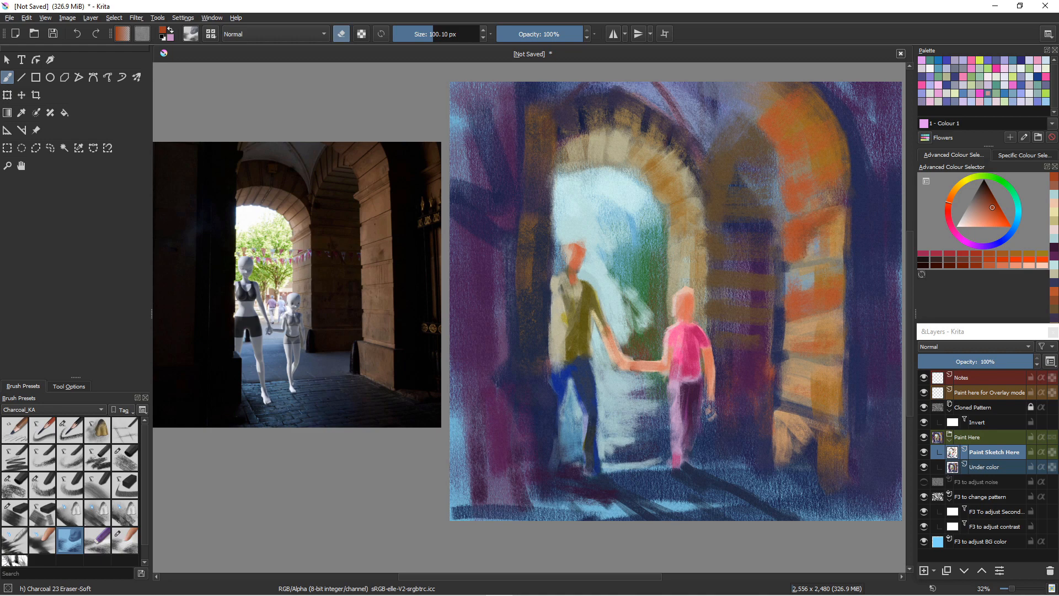
click(14, 458)
click(15, 485)
click(124, 540)
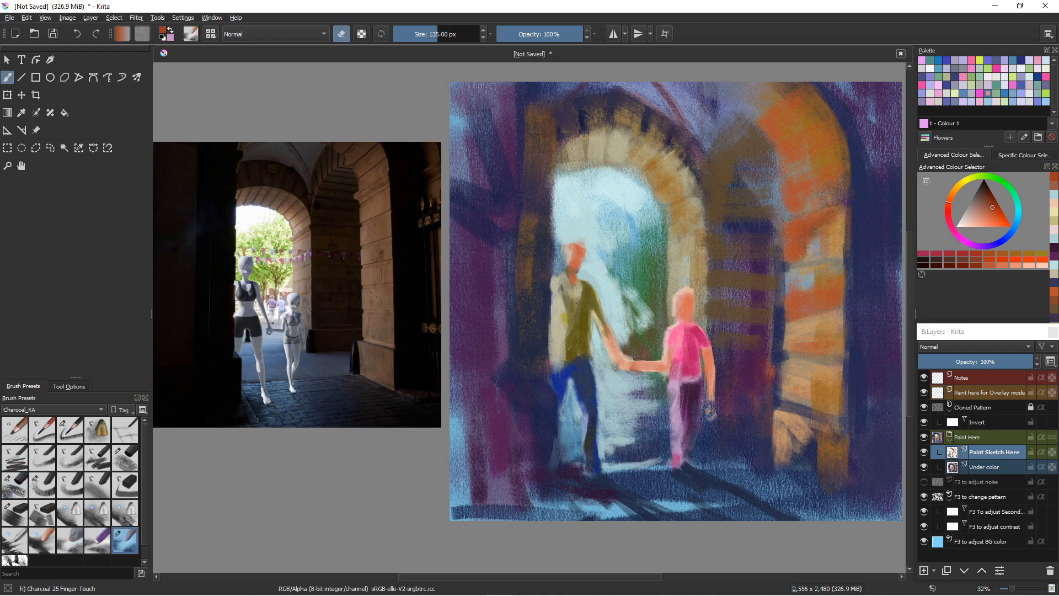
scroll(124, 540, down, 1)
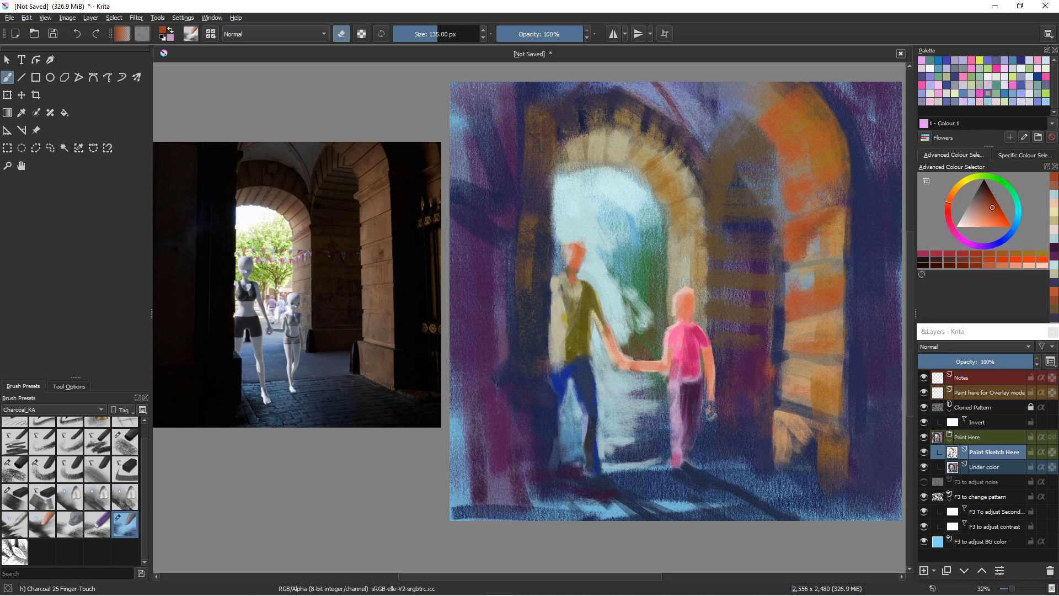
Smudge the edges and stone joints of the orange pillar on the Under color layer with the Charcoal 22 Blend-FingerDrag brush at 120 px.
click(35, 526)
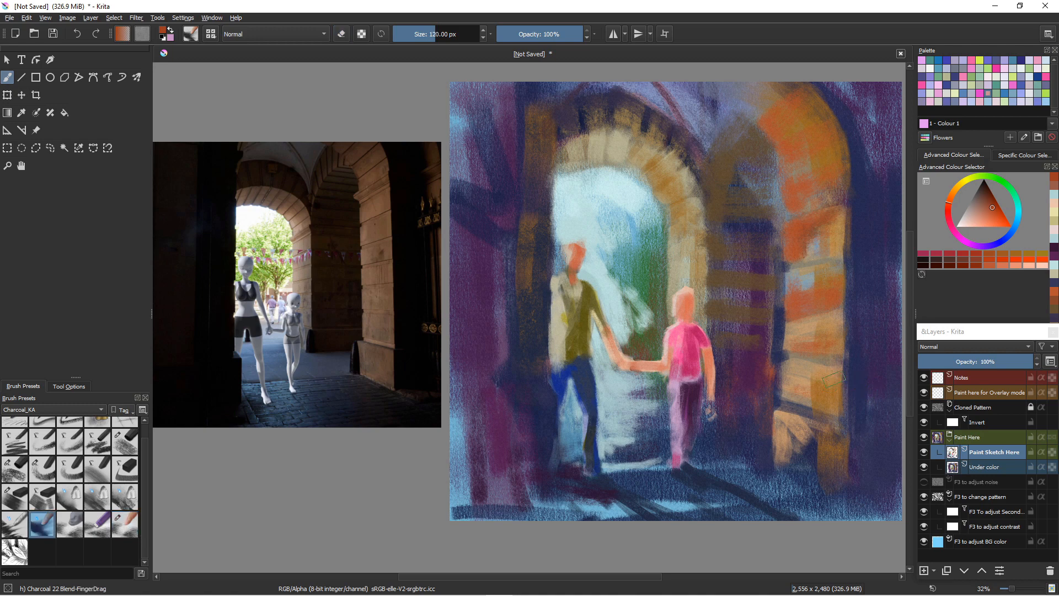
key(Page_Down)
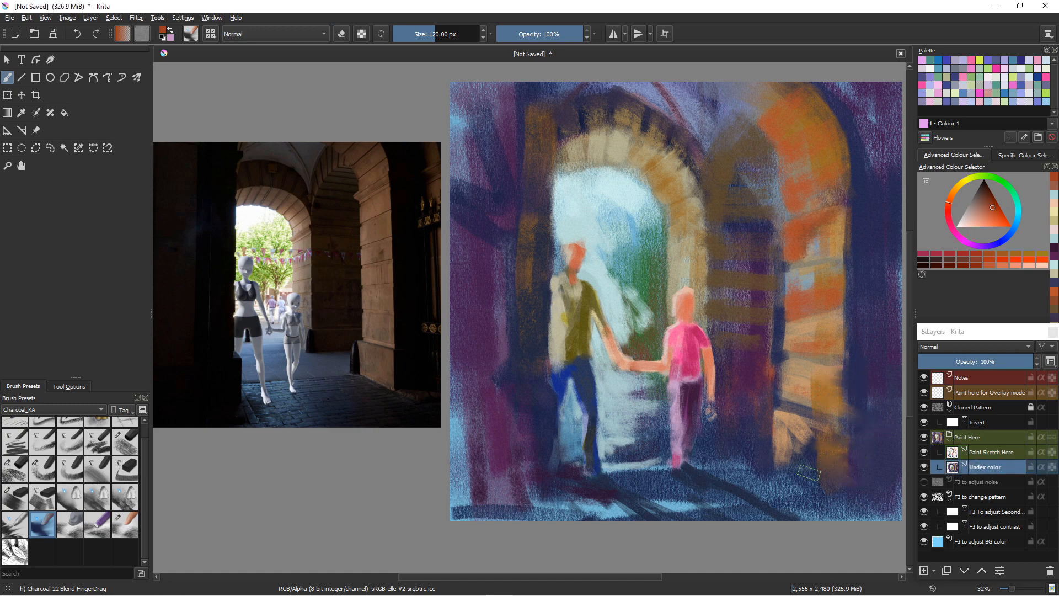
mouse_move(760, 438)
mouse_down()
mouse_move(794, 444)
mouse_move(762, 461)
mouse_up()
mouse_move(847, 261)
mouse_down()
mouse_move(836, 319)
mouse_move(861, 379)
mouse_up()
mouse_move(852, 320)
mouse_down()
mouse_move(846, 338)
mouse_move(846, 327)
mouse_up()
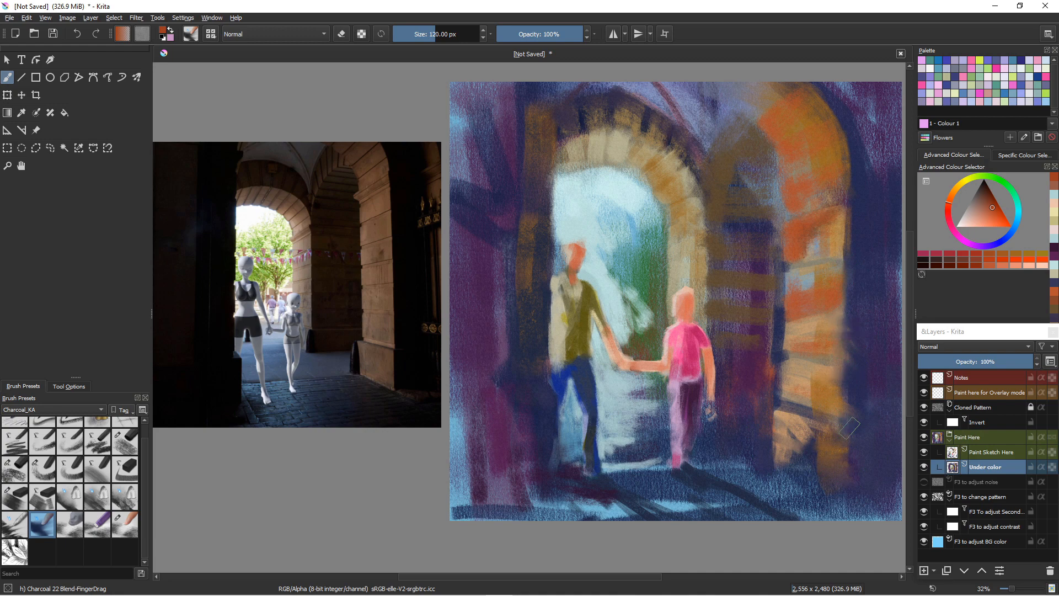
drag(779, 336, 795, 336)
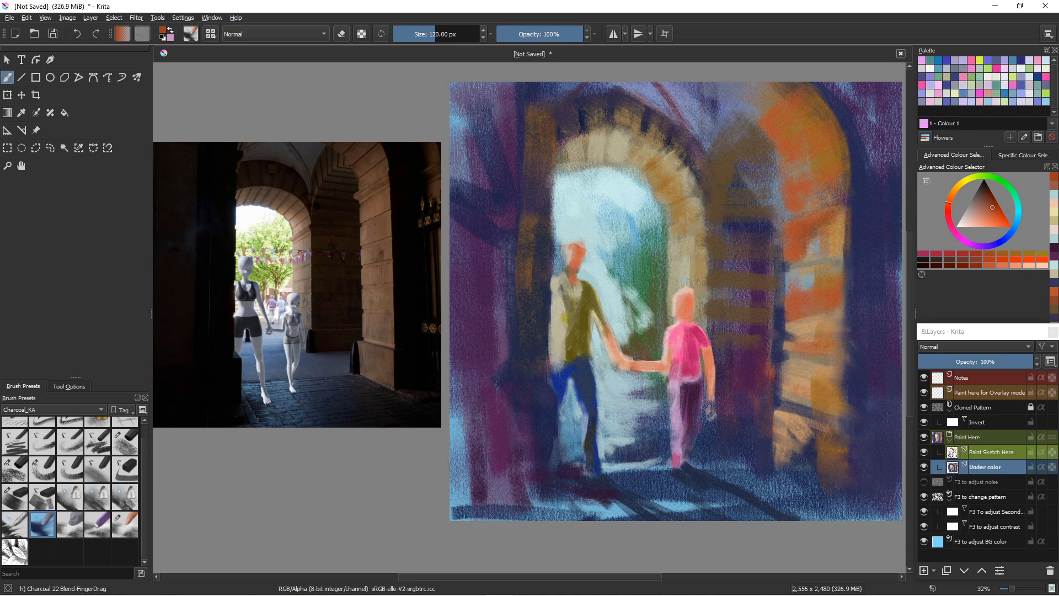
On the Paint Sketch Here layer, enlarge the smudge brush beyond 120 px and soften the dark pillar edge beside the adult.
click(987, 452)
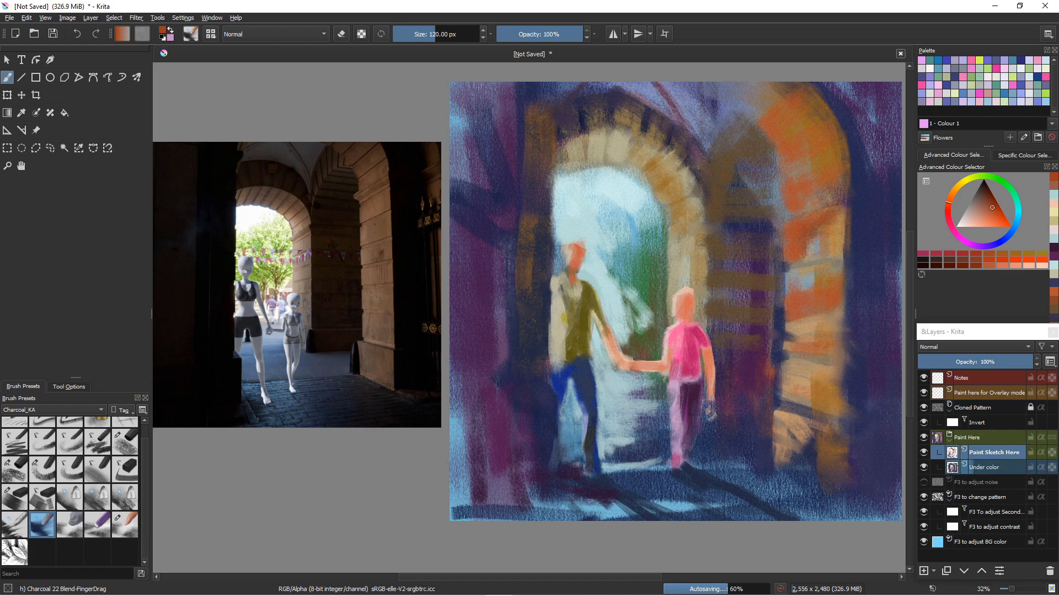
key(bracketright)
key(bracketright)
key(bracketright)
key(bracketright)
key(bracketright)
key(bracketright)
key(bracketright)
key(bracketright)
key(bracketright)
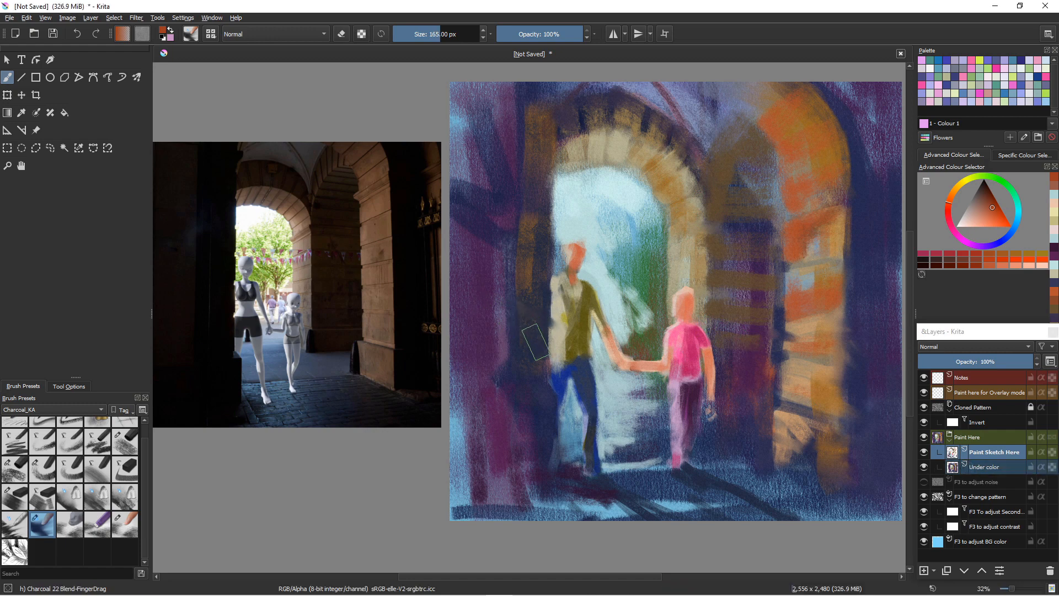
drag(546, 334, 547, 387)
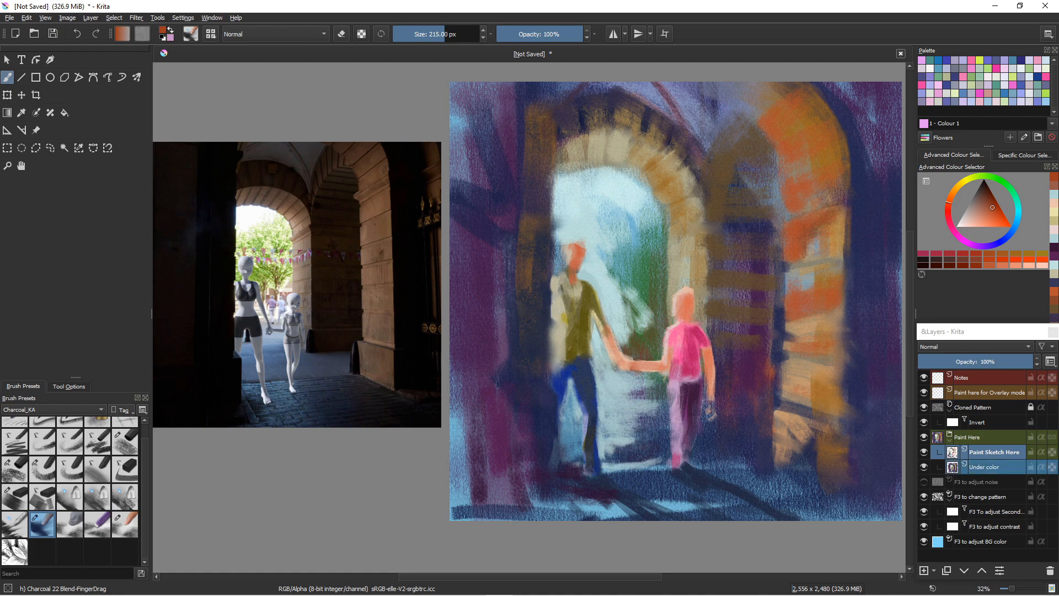
On the Under color layer, blend the bright archway opening into the surrounding stone and foliage with the 215 px smudge brush.
click(984, 467)
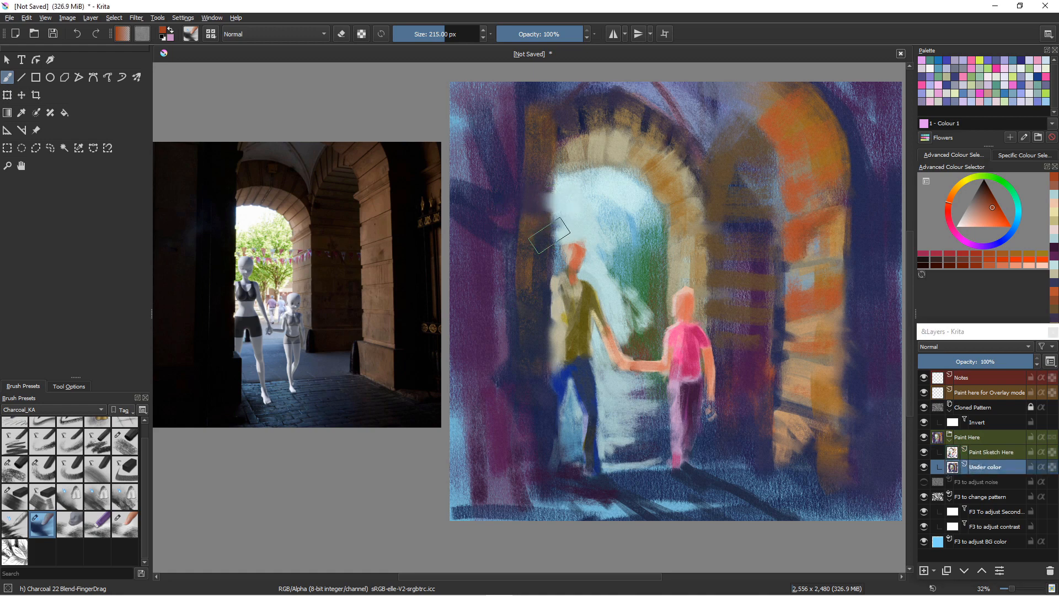
mouse_move(621, 201)
mouse_down()
mouse_move(630, 173)
mouse_move(646, 182)
mouse_move(662, 222)
mouse_move(581, 173)
mouse_move(598, 161)
mouse_move(583, 148)
mouse_move(583, 164)
mouse_move(622, 157)
mouse_move(600, 151)
mouse_move(629, 155)
mouse_move(653, 175)
mouse_move(570, 177)
mouse_move(544, 139)
mouse_move(546, 168)
mouse_move(538, 149)
mouse_move(553, 187)
mouse_move(532, 265)
mouse_up()
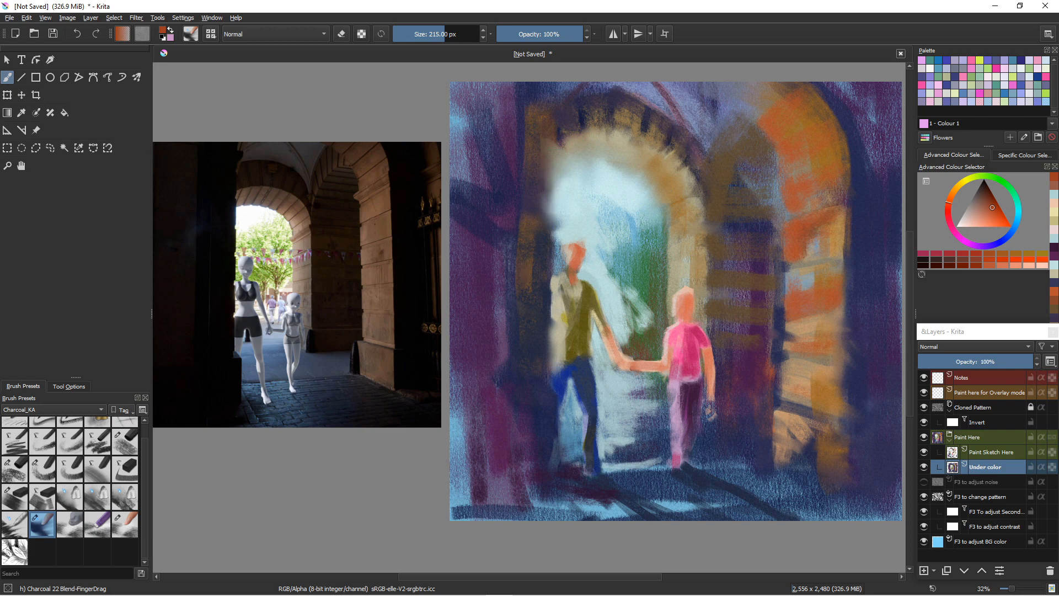
mouse_move(555, 226)
mouse_down()
mouse_move(534, 233)
mouse_move(557, 225)
mouse_move(540, 271)
mouse_move(553, 290)
mouse_up()
mouse_move(643, 227)
mouse_down()
mouse_move(673, 241)
mouse_move(657, 215)
mouse_move(675, 252)
mouse_up()
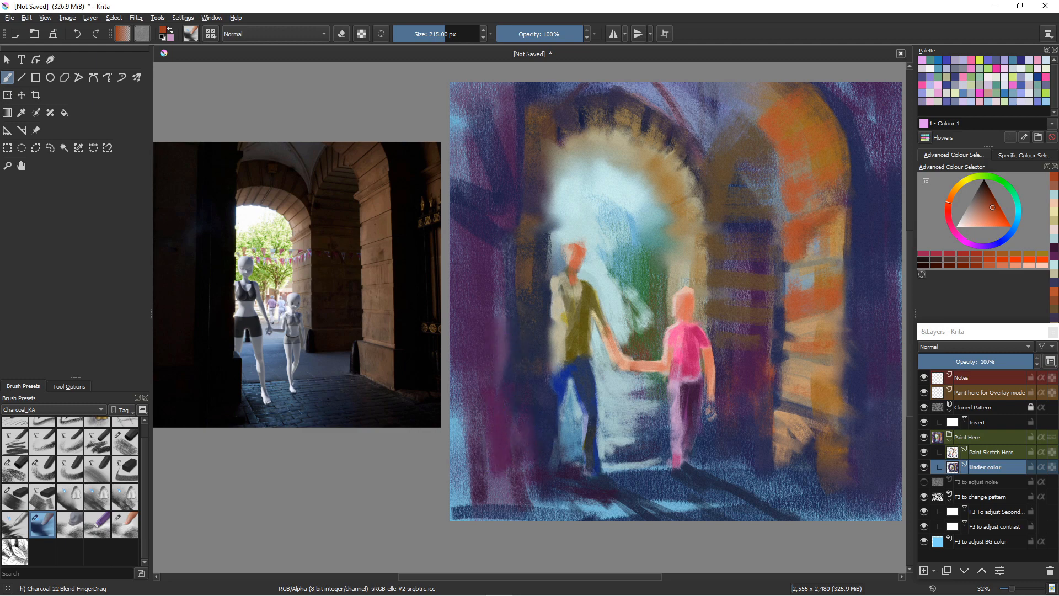
Add red-orange accents to the dark pillar beside the adult with the Charcoal 13 Comp-Soft brush at 150 px.
click(68, 470)
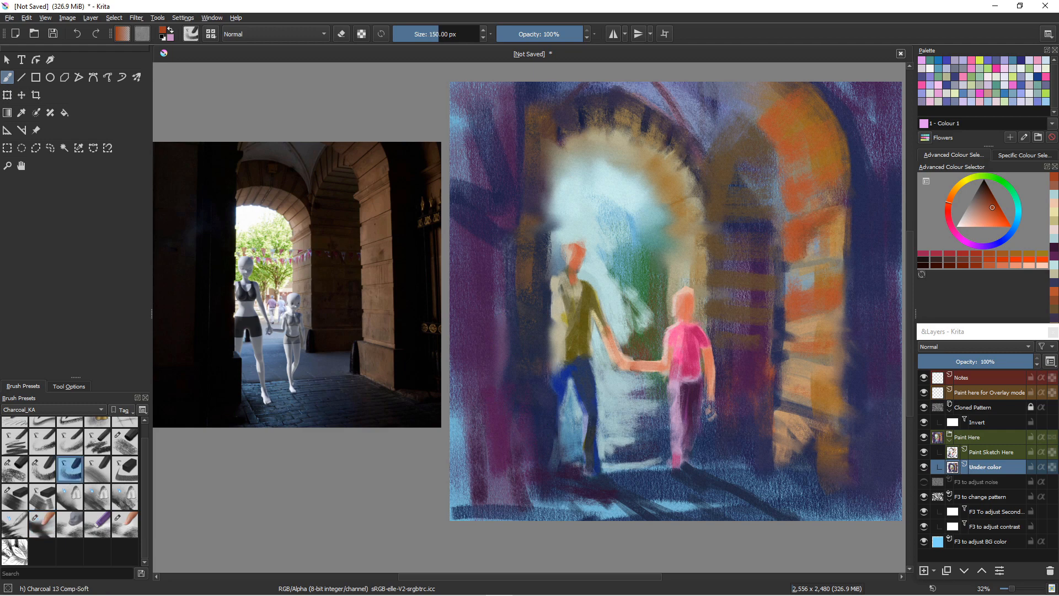
mouse_move(561, 223)
mouse_down()
mouse_move(538, 230)
mouse_move(538, 205)
mouse_move(540, 247)
mouse_up()
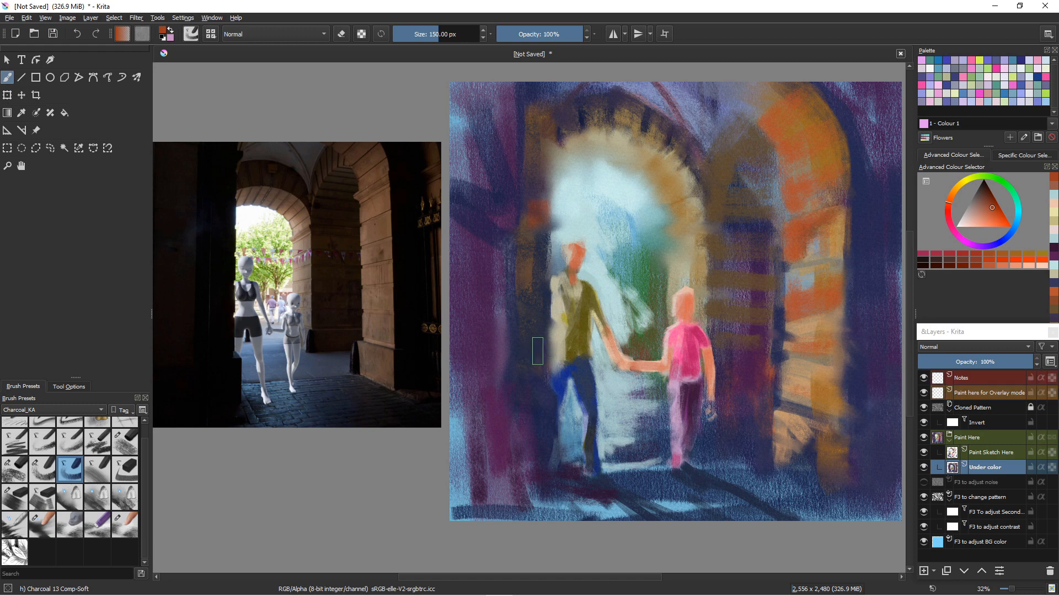
drag(537, 387, 537, 366)
Change the colour to dark blue, reduce the brush to 51 px and darken the pillar edge beside the adult down to the legs.
click(1000, 241)
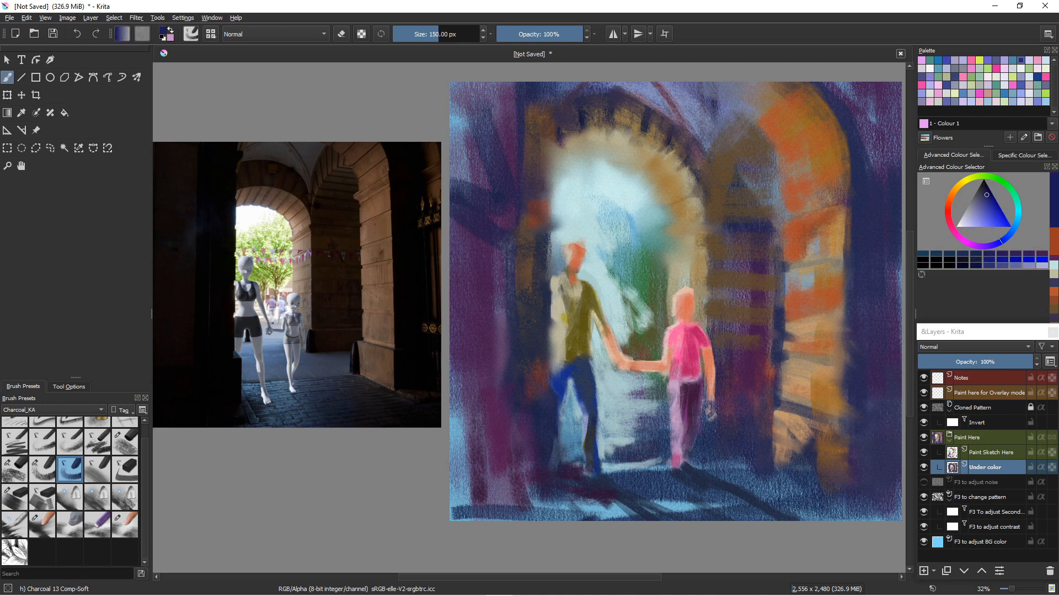
click(988, 196)
key(bracketleft)
key(bracketleft)
key(bracketleft)
key(bracketleft)
key(bracketleft)
key(bracketleft)
key(bracketleft)
key(bracketleft)
key(bracketleft)
key(bracketleft)
key(bracketleft)
key(bracketleft)
key(bracketleft)
key(bracketleft)
key(bracketleft)
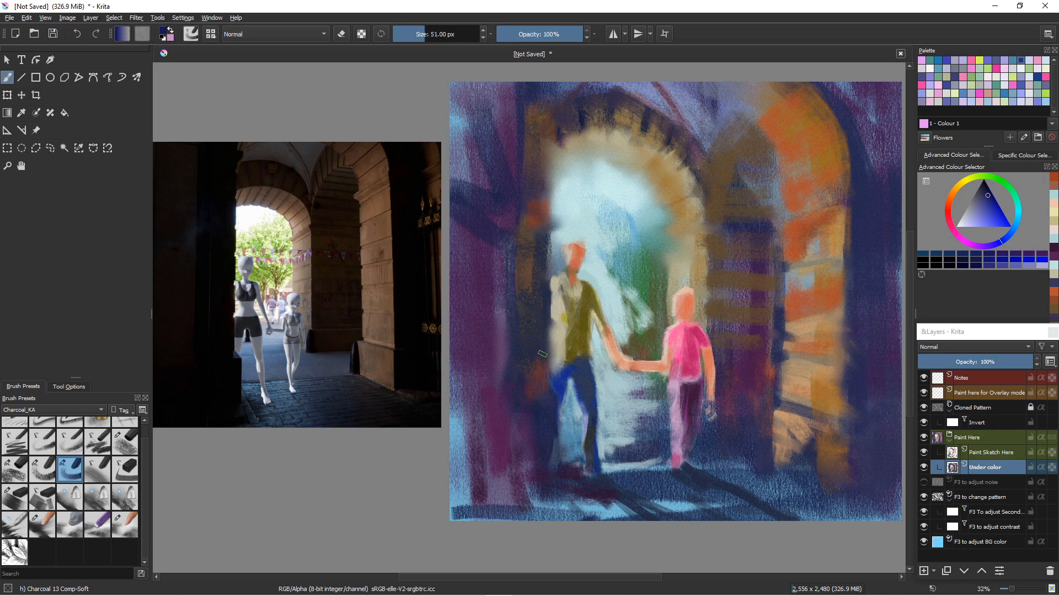
mouse_move(543, 355)
mouse_down()
mouse_move(544, 389)
mouse_move(534, 380)
mouse_move(544, 359)
mouse_move(553, 455)
mouse_up()
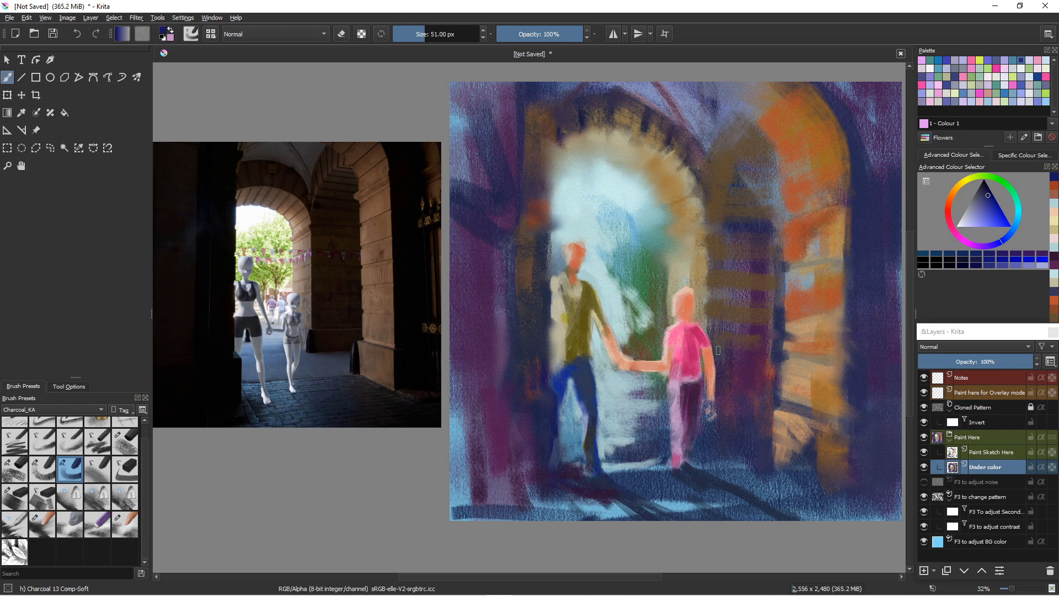
Paint dark blue shadow behind the child's free arm and around the hand and trousers.
drag(719, 350, 724, 418)
drag(717, 375, 720, 426)
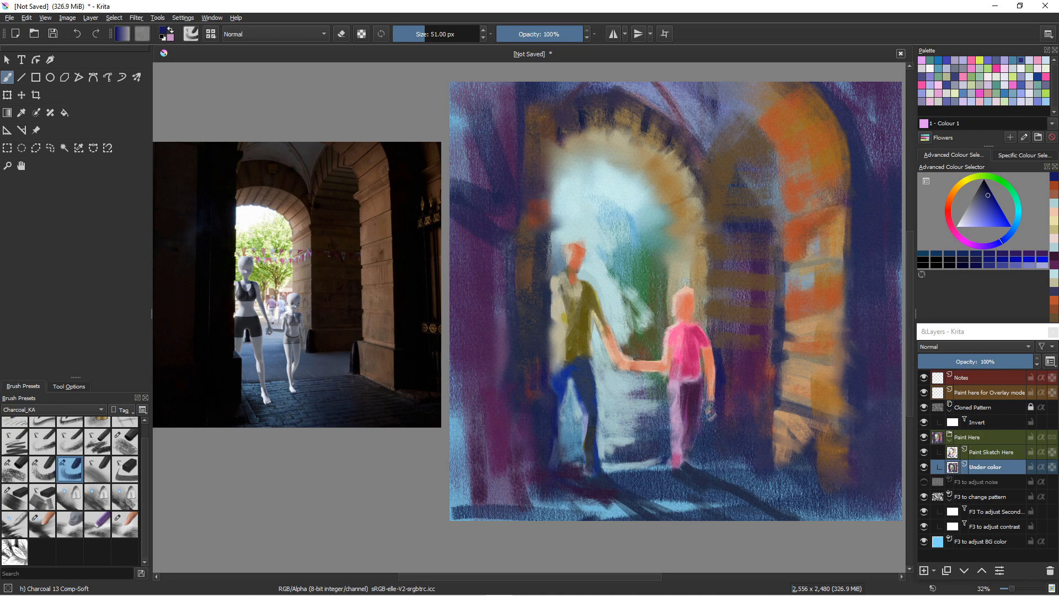
drag(710, 403, 714, 423)
mouse_move(703, 385)
mouse_down()
mouse_move(706, 422)
mouse_move(707, 410)
mouse_up()
Change the colour to a bright reddish orange and shade the child's free arm on the Under color layer.
click(948, 207)
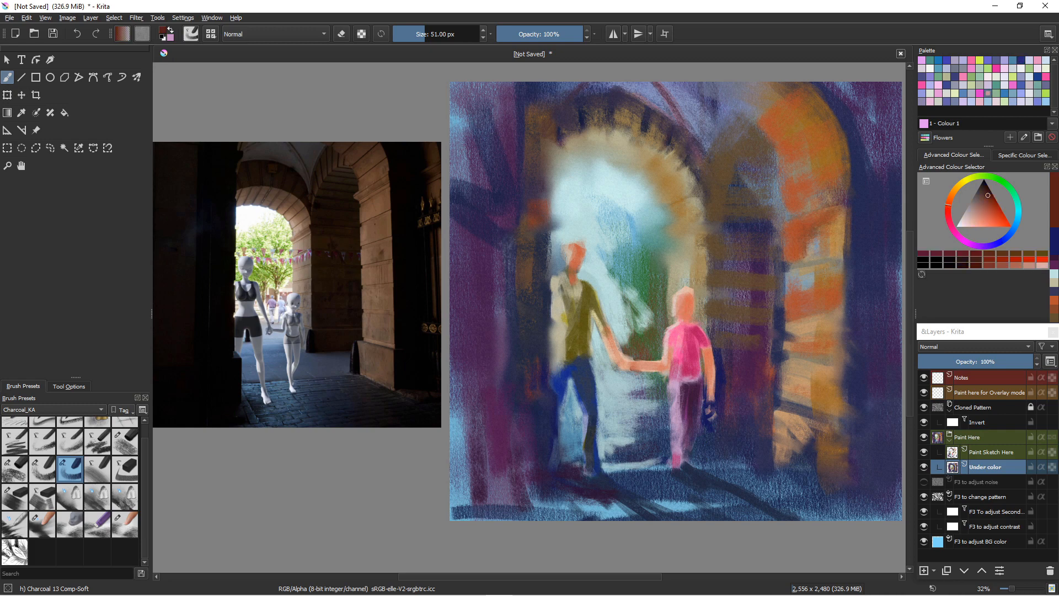
click(995, 209)
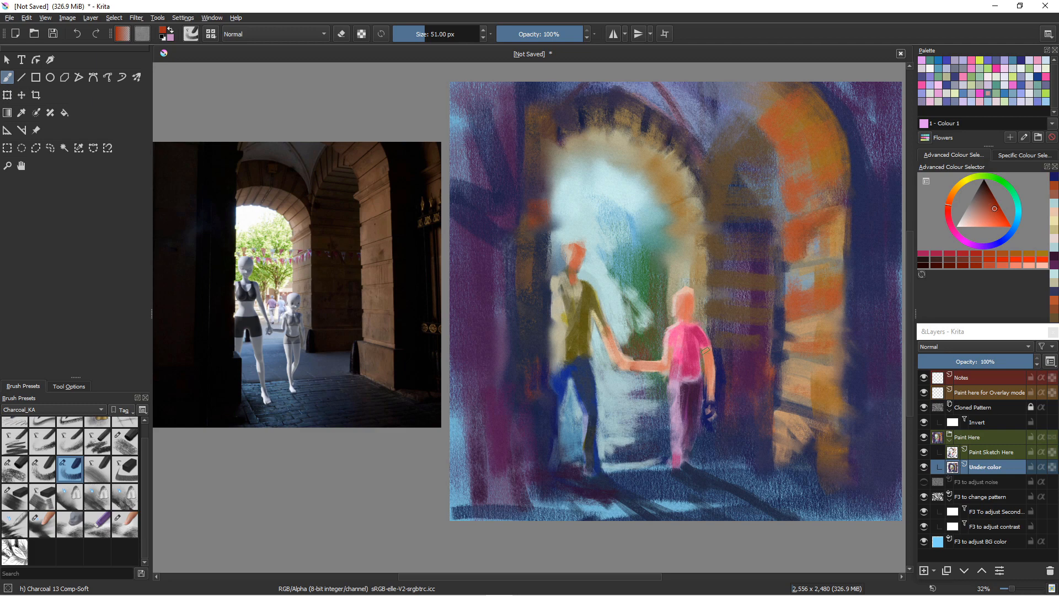
drag(706, 351, 704, 366)
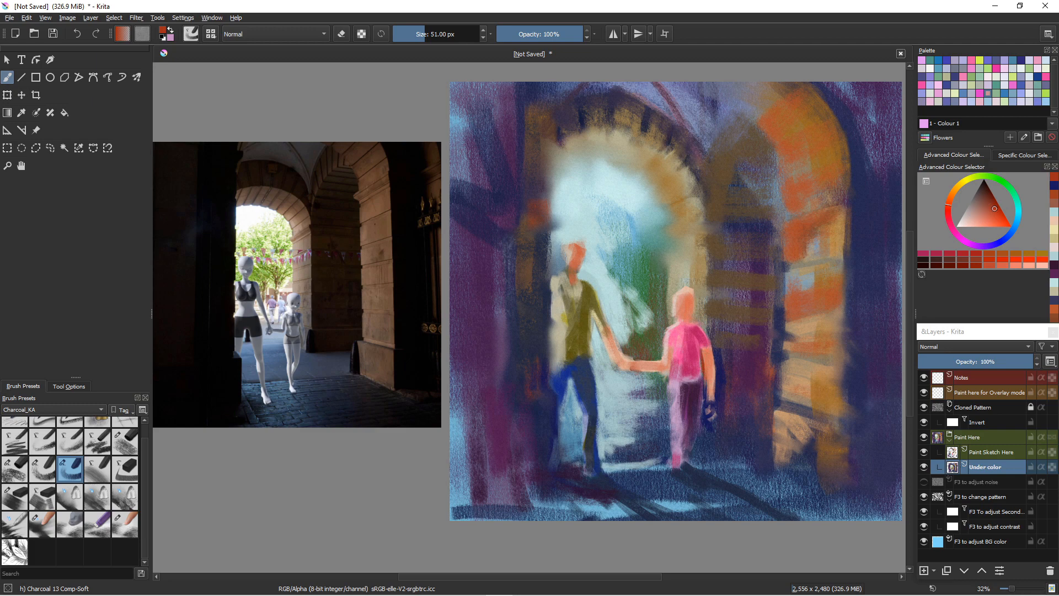
Undo the last stroke and, on the Paint Sketch Here layer, add reddish orange shading to both heads, the adult's arm and the pillar's lower stones.
click(994, 451)
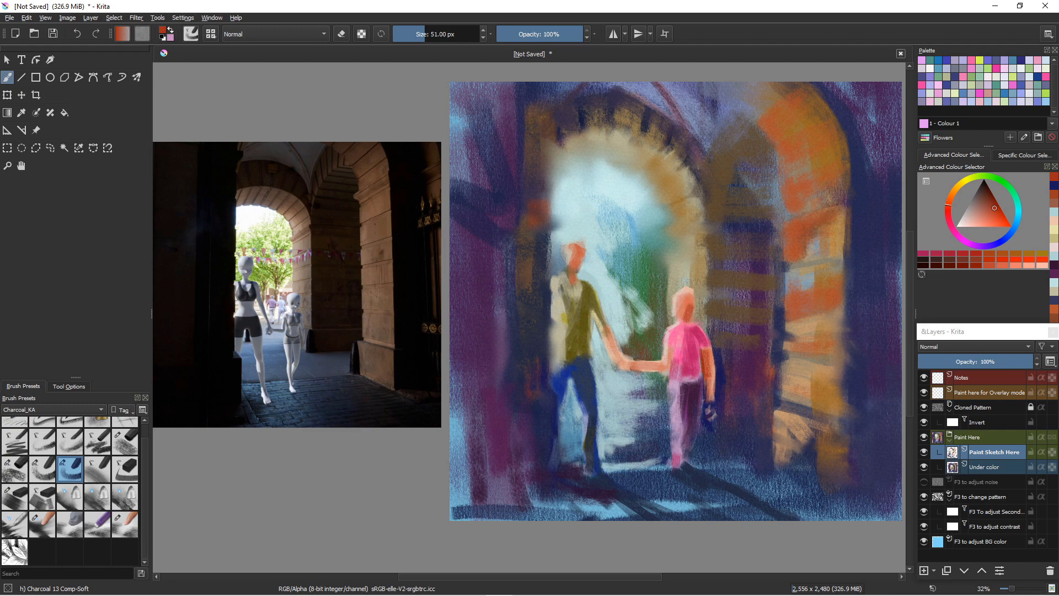
key(ctrl+z)
drag(689, 294, 683, 322)
drag(570, 246, 577, 274)
drag(607, 333, 624, 365)
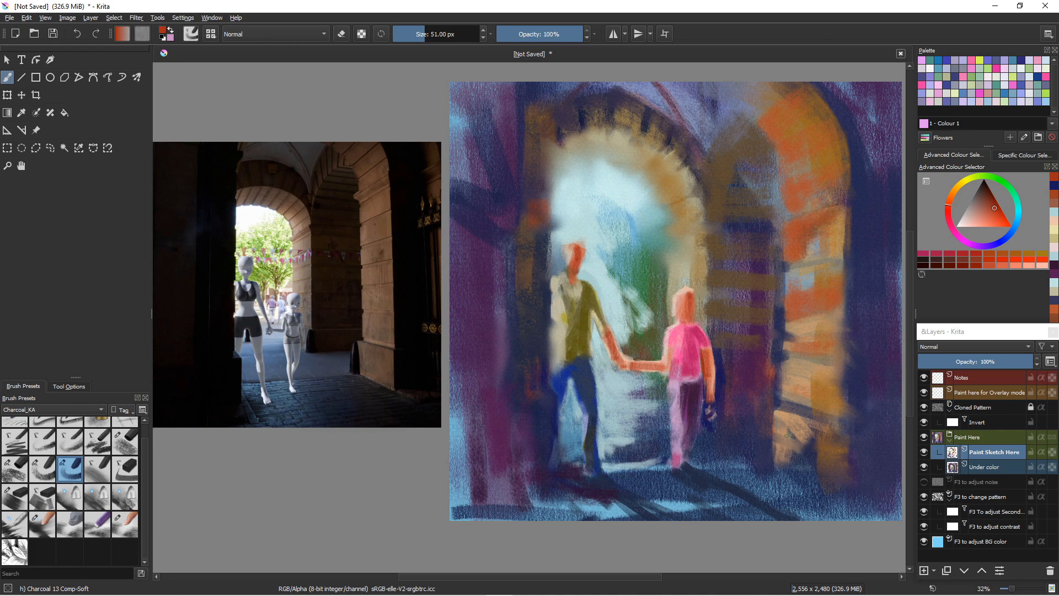
drag(783, 418, 822, 419)
Change the colour to a light orange-brown, enlarge the brush to 103 px and paint the lowest stones of the orange pillar.
click(965, 181)
click(977, 209)
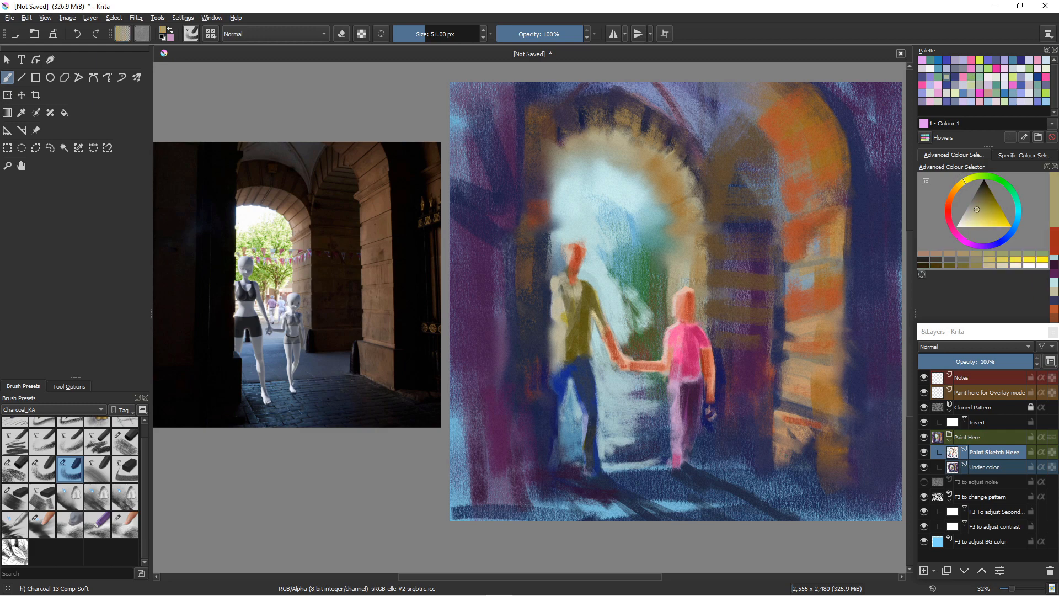
click(953, 190)
drag(986, 218, 979, 212)
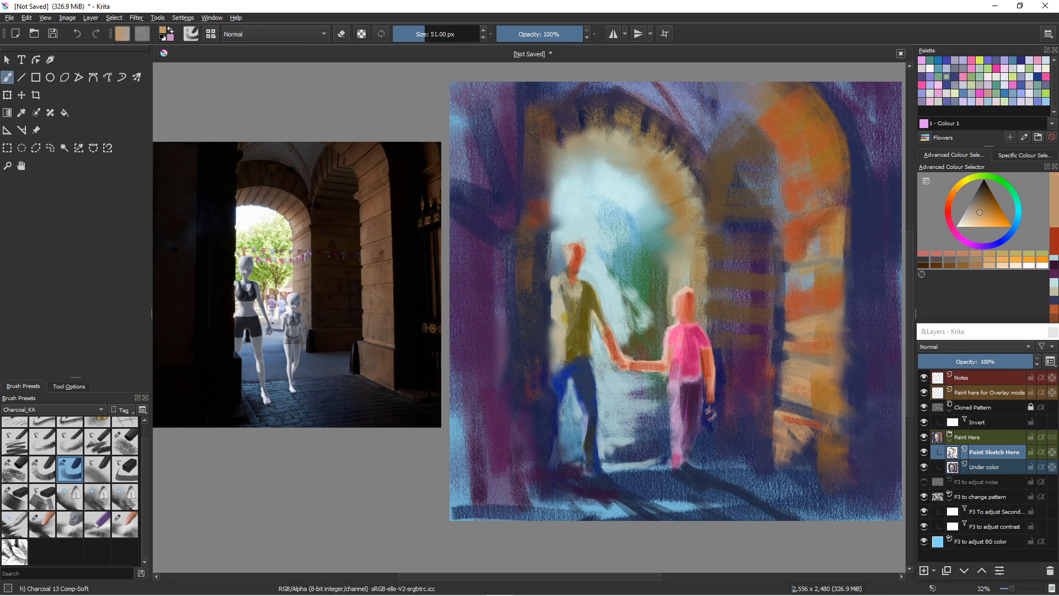
key(bracketright)
key(bracketright)
key(bracketright)
key(bracketright)
key(bracketright)
key(bracketright)
key(bracketright)
key(bracketright)
key(bracketright)
key(bracketright)
key(bracketright)
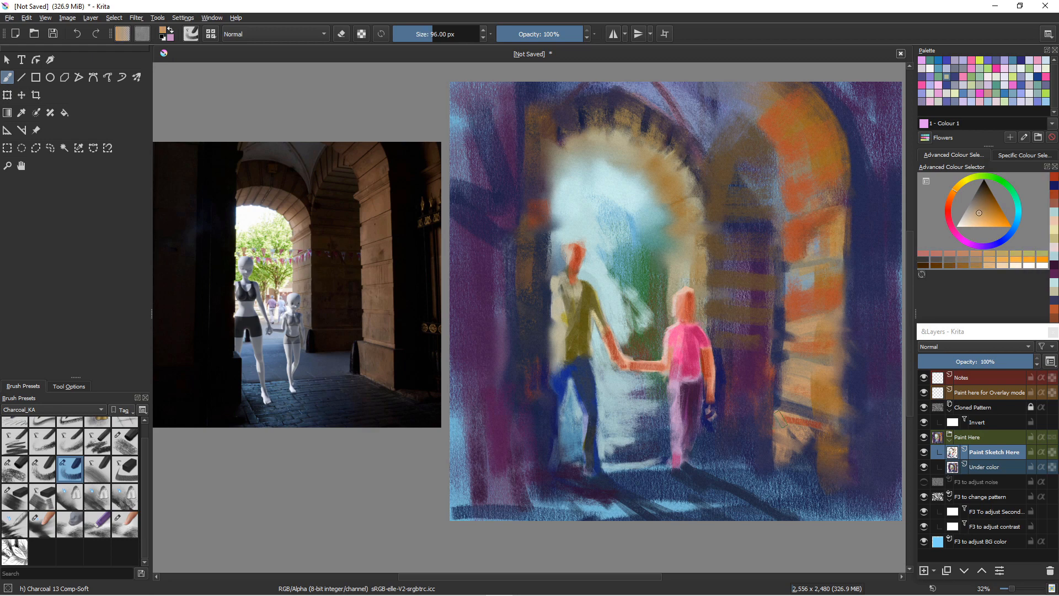
drag(779, 417, 803, 420)
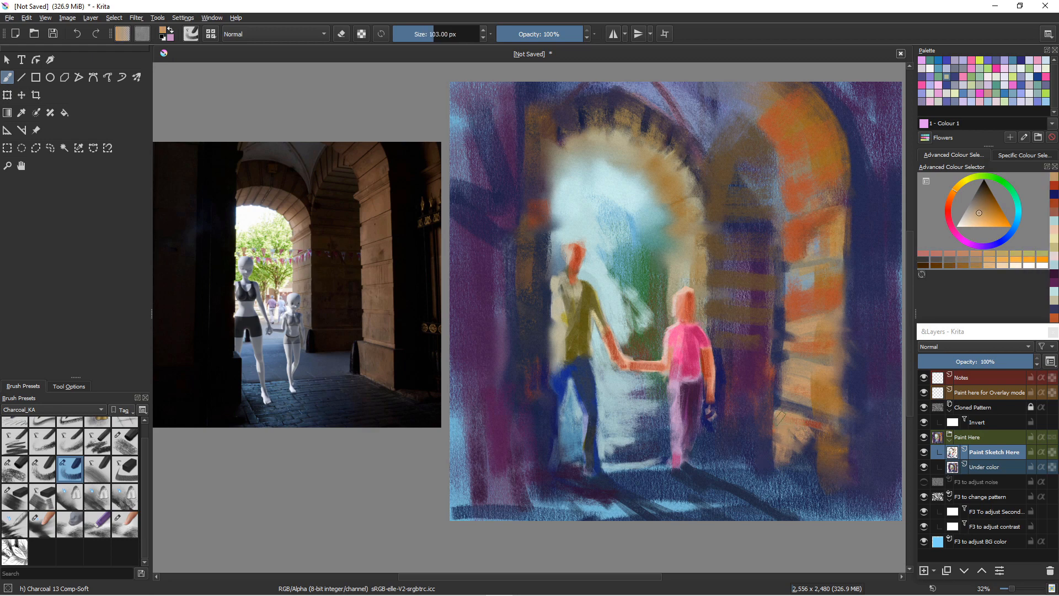
Reduce the brush to 51 px and define the inner edge of the orange pillar's lower stones in light orange-brown.
key(bracketleft)
key(bracketleft)
key(bracketleft)
key(bracketleft)
key(bracketleft)
key(bracketleft)
key(bracketleft)
key(bracketleft)
key(bracketleft)
key(bracketleft)
key(bracketleft)
drag(776, 414, 777, 432)
mouse_move(782, 381)
mouse_down()
mouse_move(780, 396)
mouse_move(812, 404)
mouse_up()
mouse_move(780, 362)
mouse_down()
mouse_move(788, 363)
mouse_move(781, 386)
mouse_up()
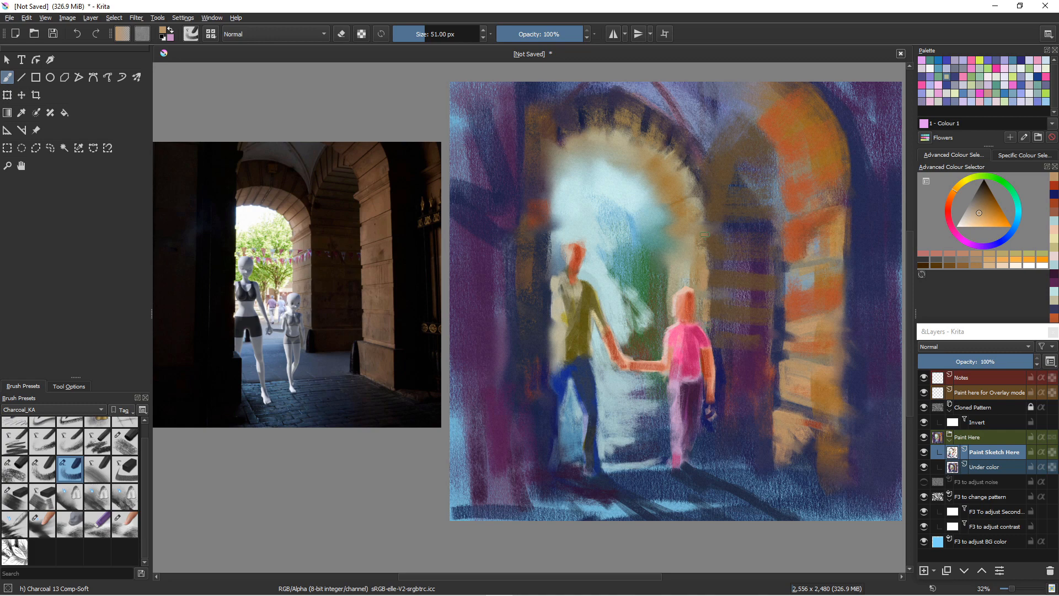
Touch up the narrow pillar behind the child with light brown and a muted purple sampled from the recess beside it.
drag(705, 236, 704, 251)
key(ctrl)
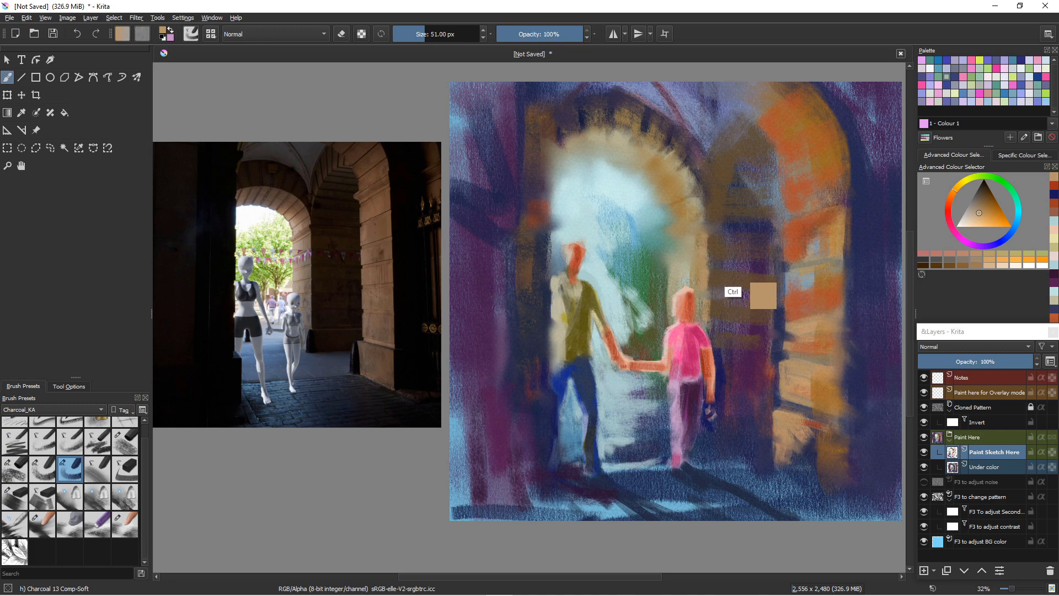
ctrl+click(732, 265)
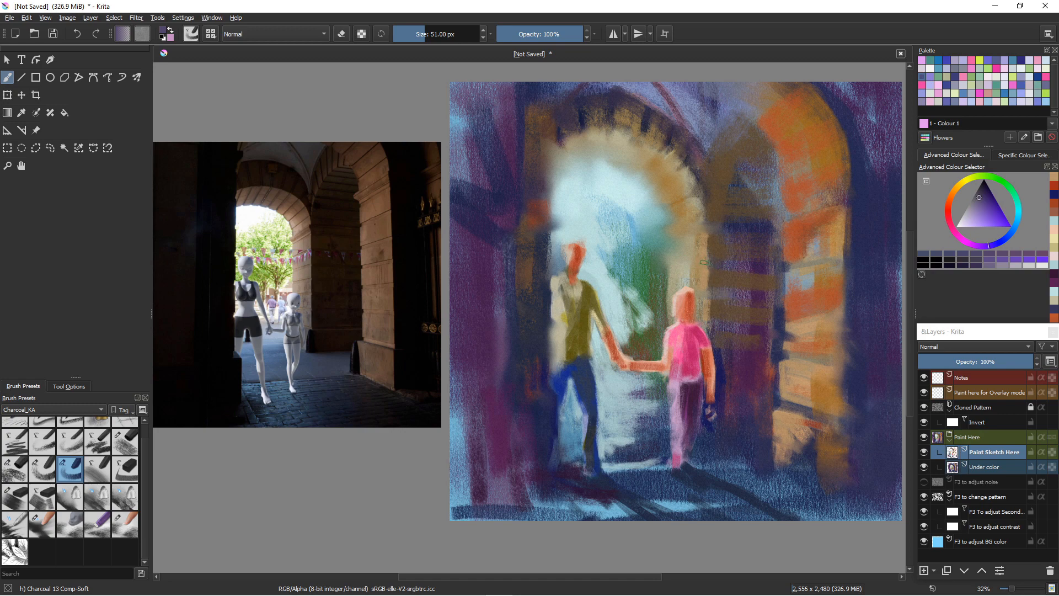
mouse_move(706, 263)
mouse_down()
mouse_move(718, 264)
mouse_move(716, 293)
mouse_up()
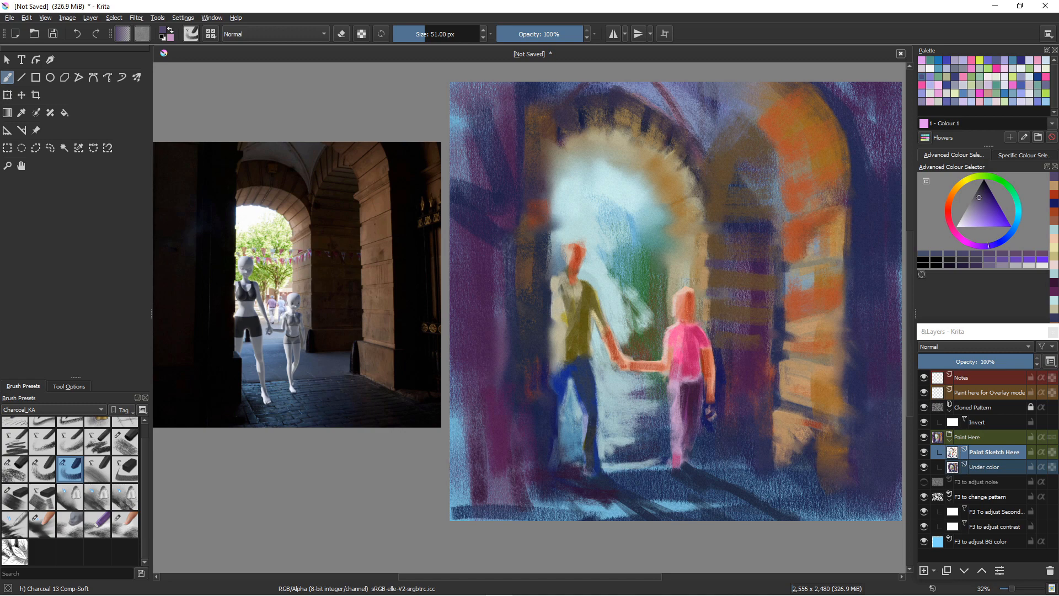
drag(707, 323, 708, 323)
drag(702, 227, 717, 226)
Sample a dark blue from the recess and darken the inner edge of the orange pillar down to the ground.
ctrl+click(788, 362)
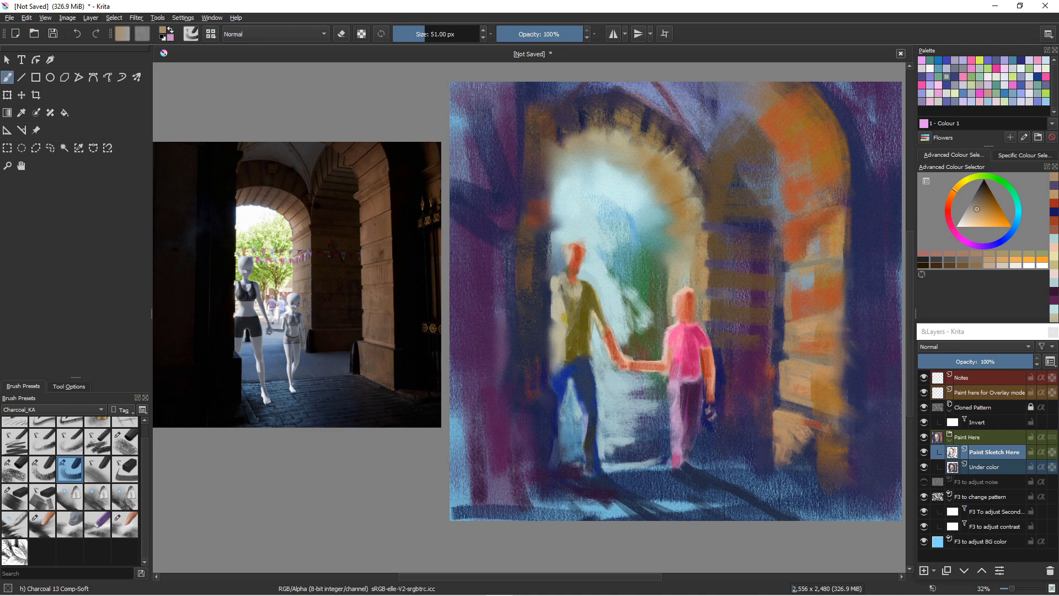
ctrl+click(769, 372)
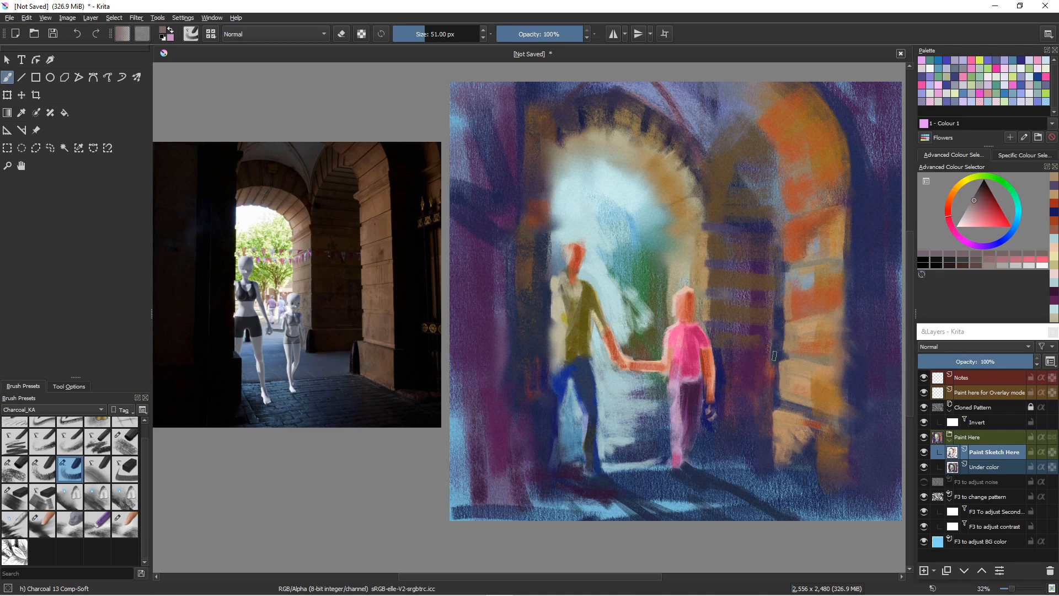
ctrl+click(774, 359)
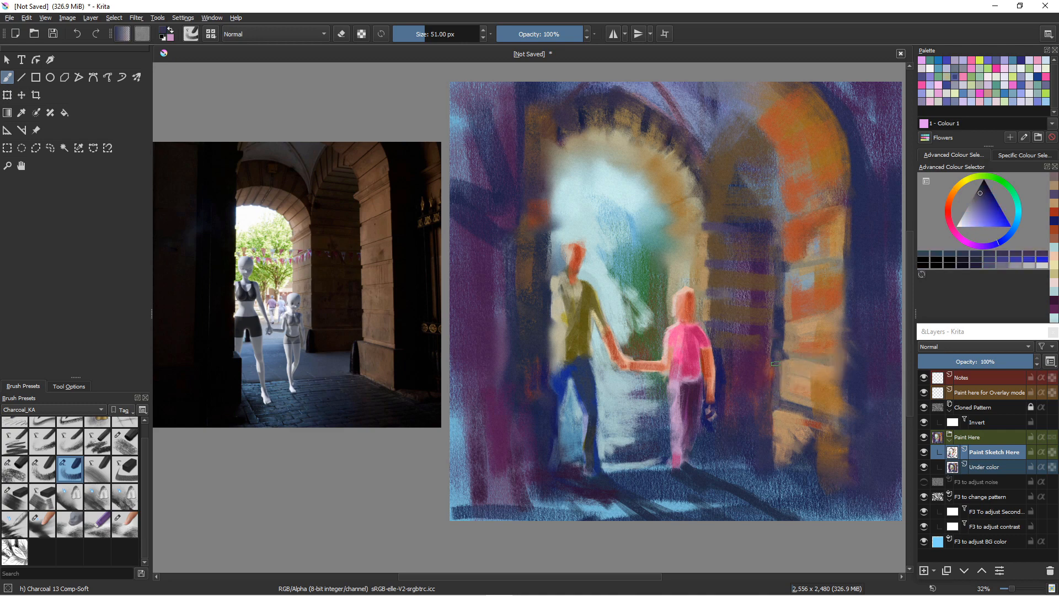
drag(778, 350, 774, 439)
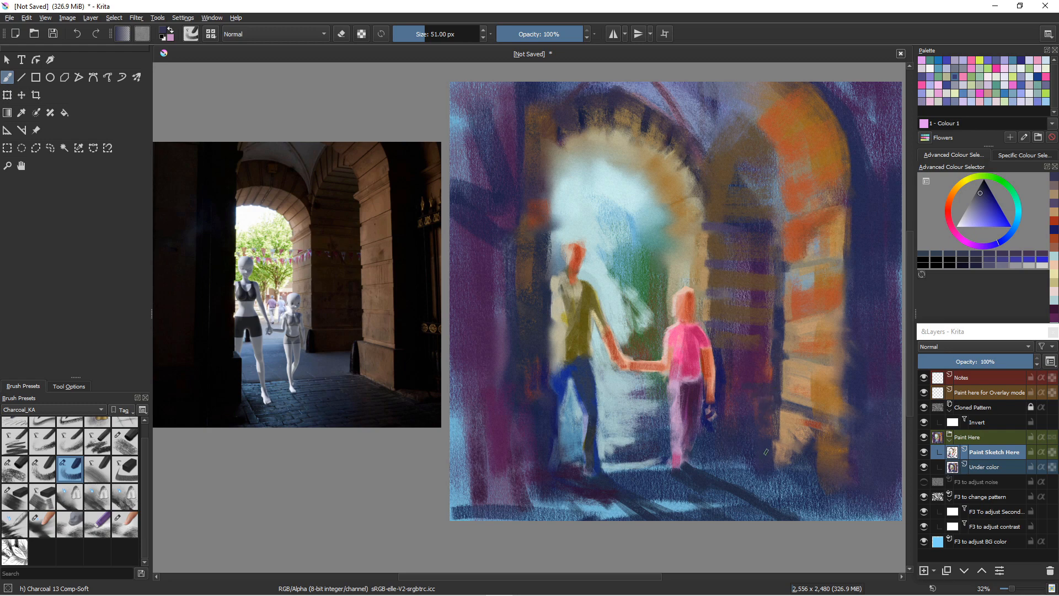
Shade the foliage between the two figures in dark blue, reduce the brush to 16 px and draw thin branches above it.
mouse_move(641, 300)
mouse_down()
mouse_move(648, 334)
mouse_move(635, 342)
mouse_move(626, 298)
mouse_move(650, 326)
mouse_move(619, 341)
mouse_move(634, 331)
mouse_move(628, 341)
mouse_up()
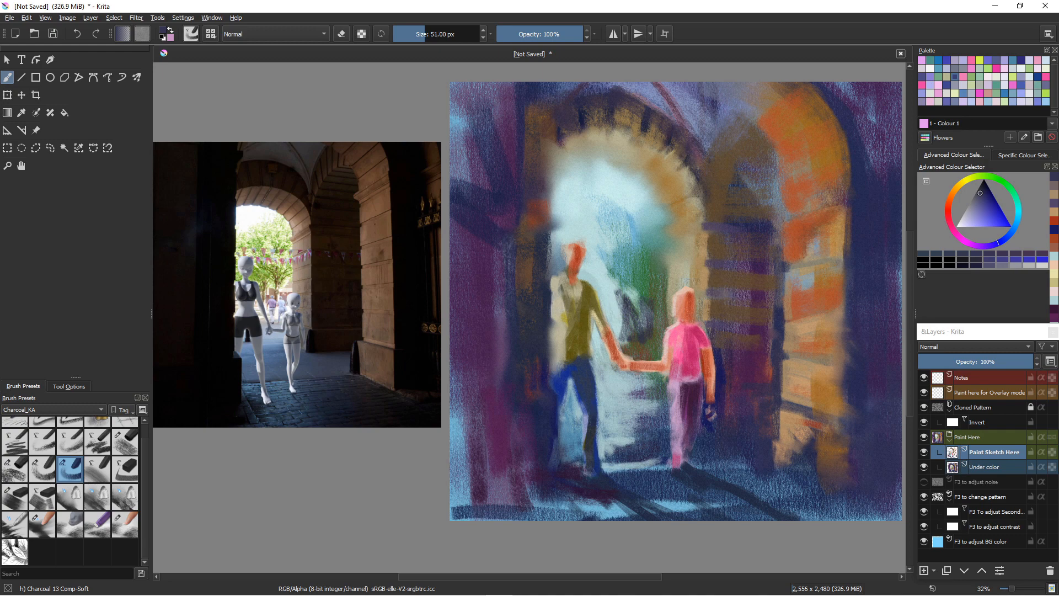
key(bracketleft)
key(bracketleft)
key(bracketleft)
key(bracketleft)
key(bracketleft)
key(bracketleft)
key(bracketleft)
key(bracketleft)
key(bracketleft)
key(bracketleft)
key(bracketleft)
key(bracketleft)
key(bracketleft)
key(bracketleft)
drag(596, 259, 616, 298)
drag(605, 250, 619, 302)
mouse_move(657, 274)
mouse_down()
mouse_move(663, 293)
mouse_move(632, 308)
mouse_up()
drag(649, 259, 656, 220)
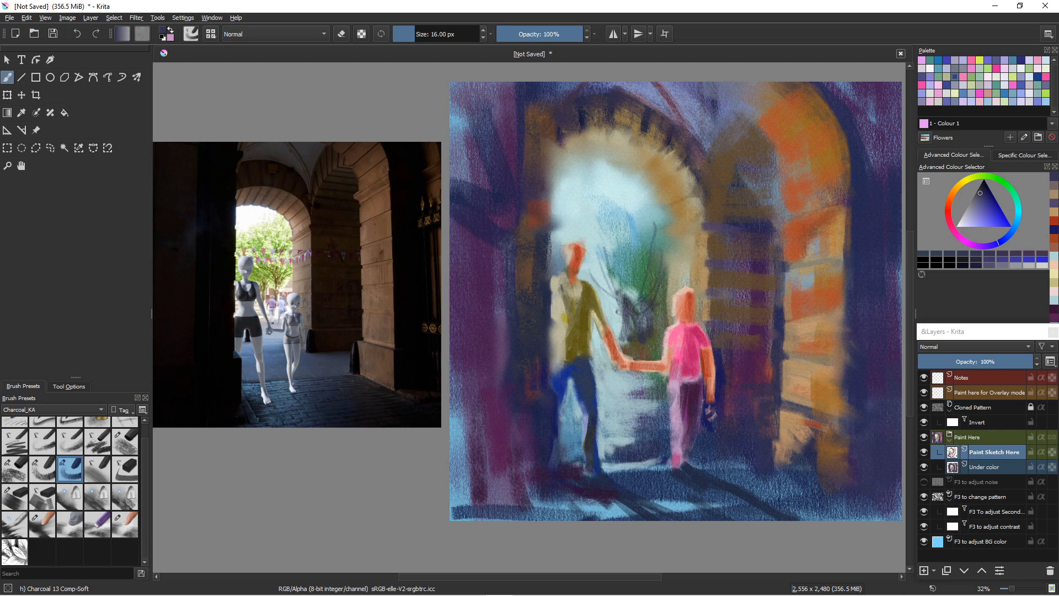
drag(634, 280, 601, 234)
drag(612, 274, 597, 258)
drag(637, 296, 594, 265)
Soften the thin branches beside the adult with the Charcoal 18 Blend-SoftGrain brush at 250 px.
click(15, 524)
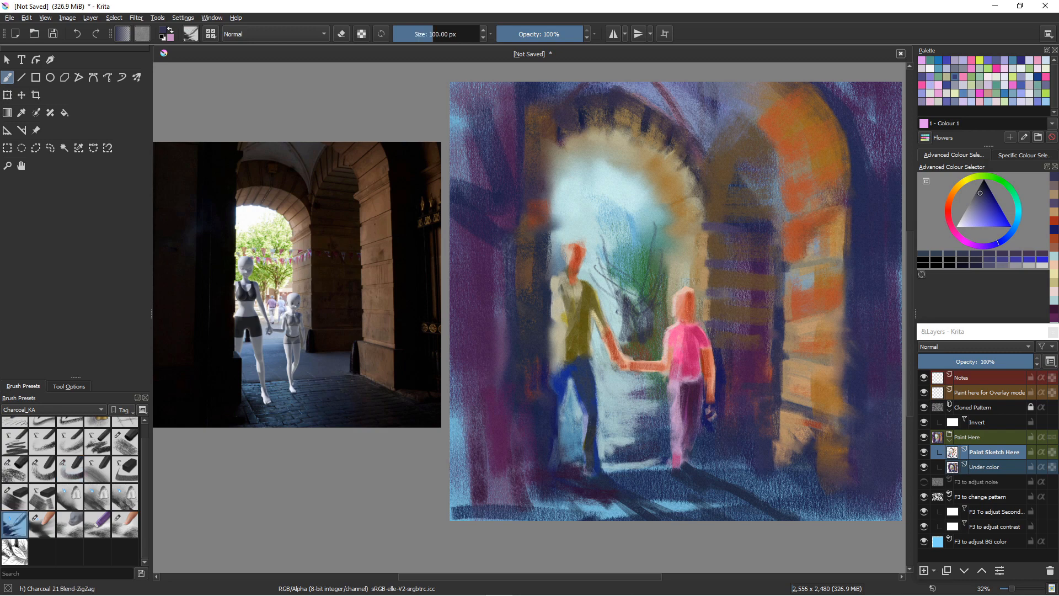
click(70, 497)
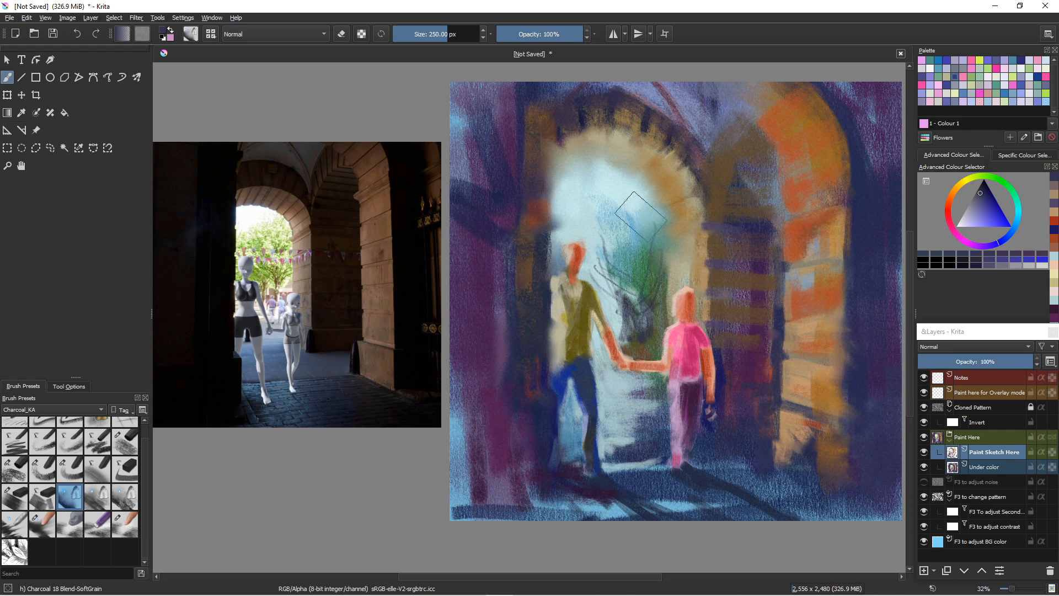
mouse_move(623, 263)
mouse_down()
mouse_move(610, 253)
mouse_move(612, 276)
mouse_move(599, 271)
mouse_move(606, 278)
mouse_up()
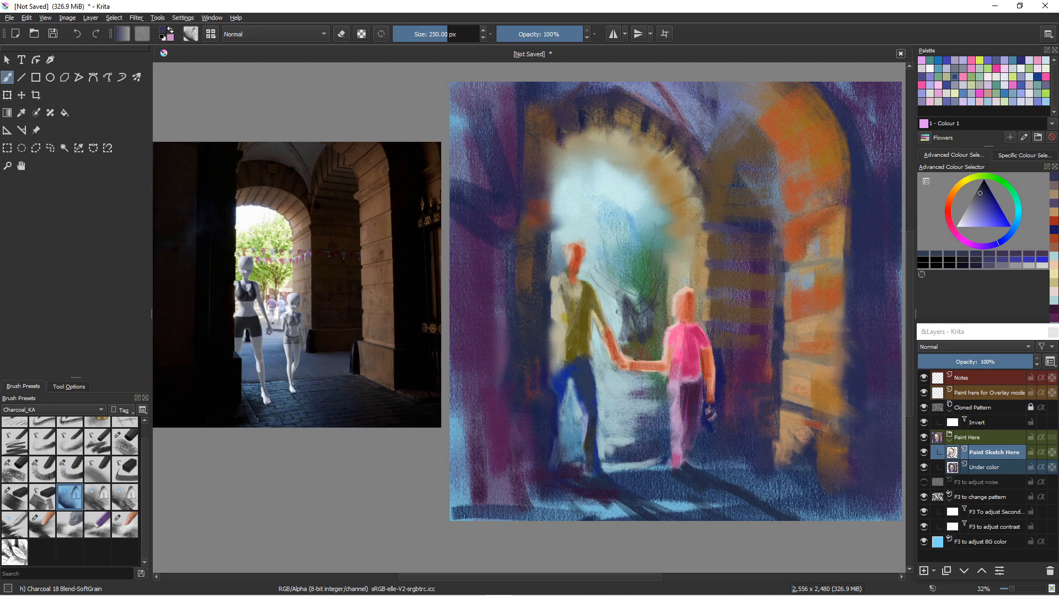
mouse_move(609, 285)
mouse_down()
mouse_move(614, 326)
mouse_move(626, 304)
mouse_move(616, 290)
mouse_up()
Sample the pale cyan of the sky and repaint the sky along the arch's inner edge with the Charcoal 06 Vine-Small brush.
key(ctrl)
ctrl+click(642, 226)
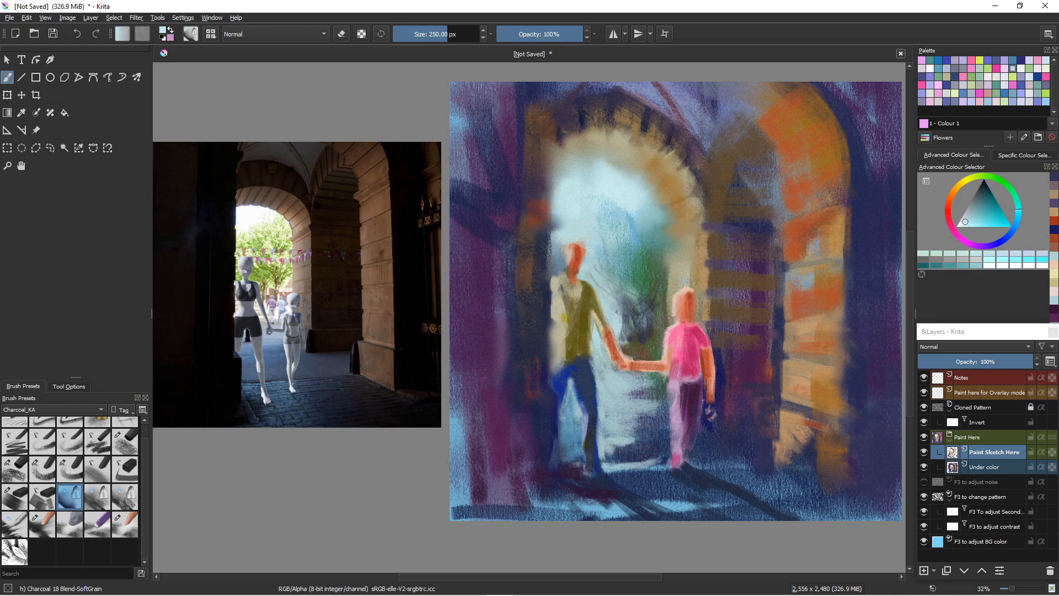
click(14, 442)
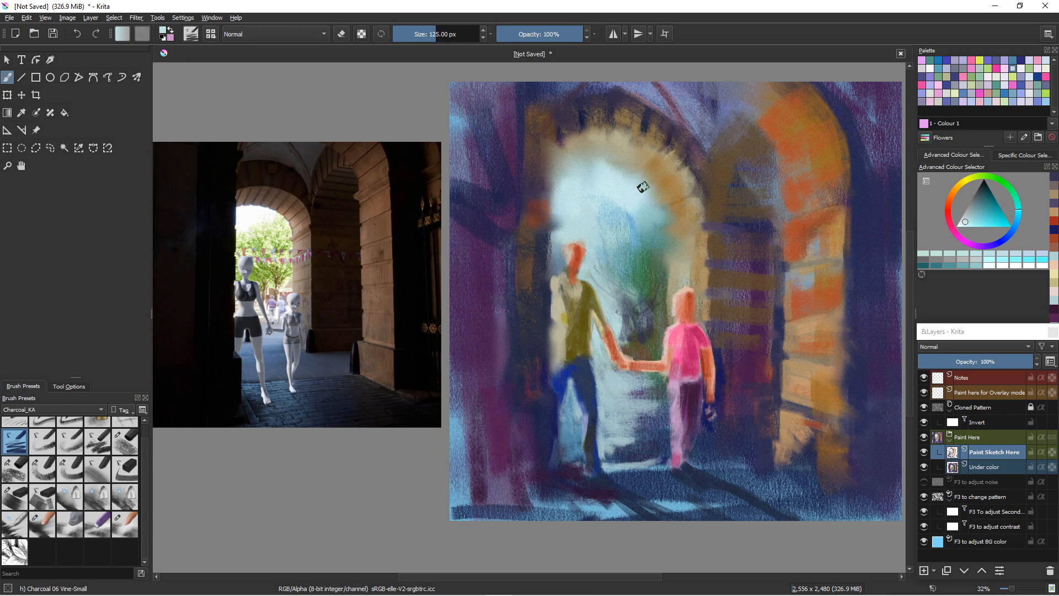
drag(643, 186, 661, 210)
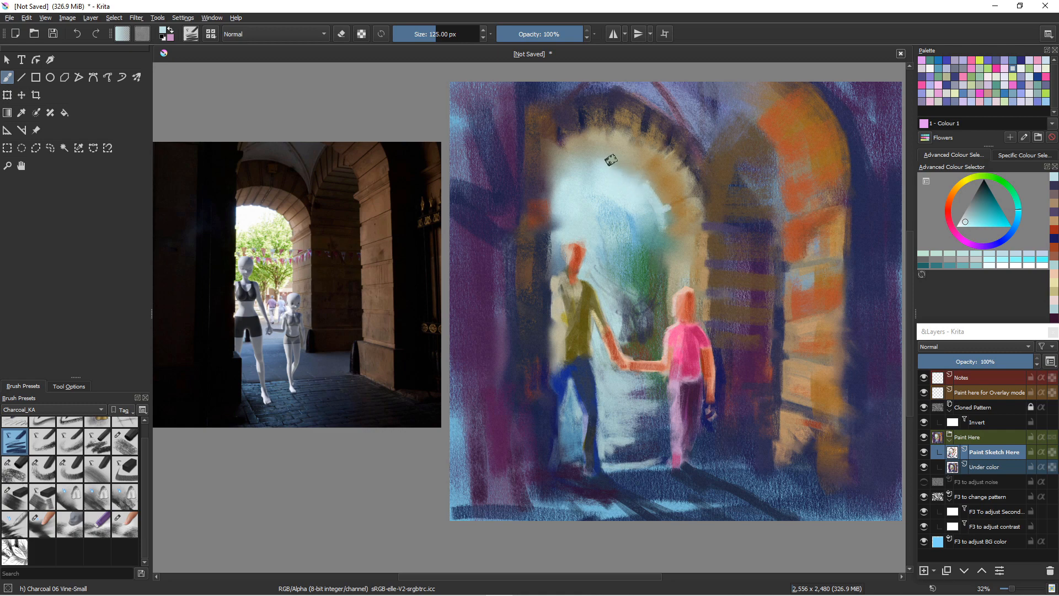
mouse_move(611, 160)
mouse_down()
mouse_move(627, 176)
mouse_move(578, 164)
mouse_up()
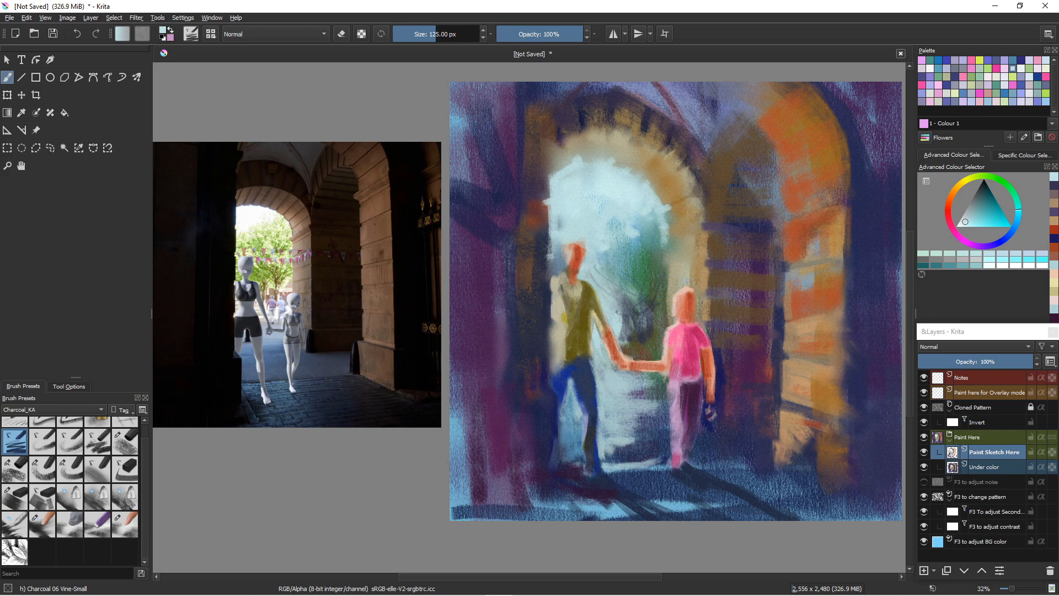
Enlarge the brush to 176 px and paint pale cyan over the sky above the foliage.
right_click(663, 237)
right_click(668, 271)
key(bracketright)
key(bracketright)
key(bracketright)
key(bracketright)
key(bracketright)
drag(651, 234, 651, 219)
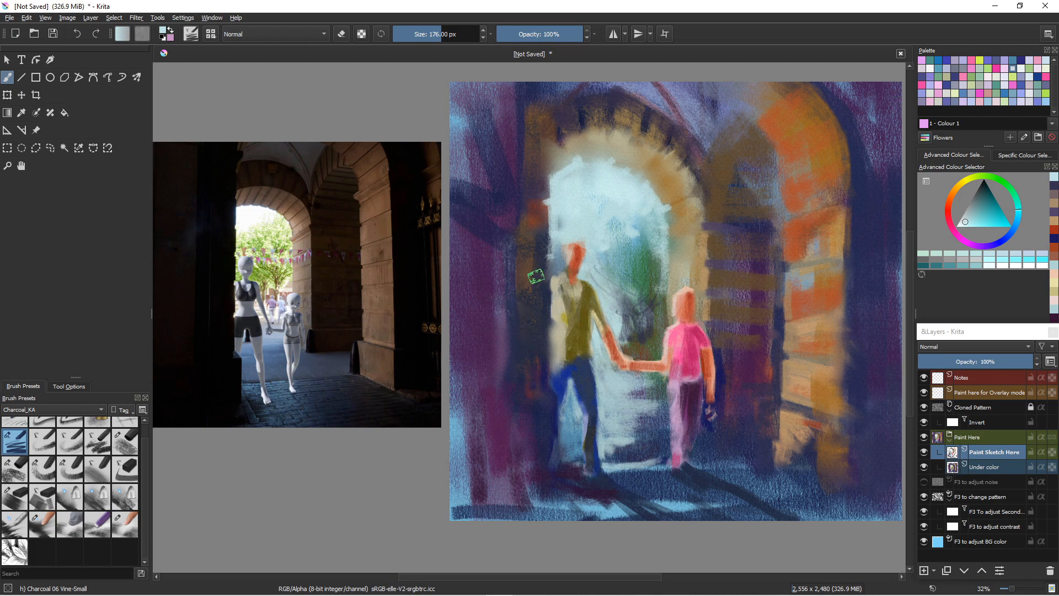
Change the colour to a muted medium blue and paint a strip of light on the ground beside the child's feet.
key(ctrl)
ctrl+click(534, 326)
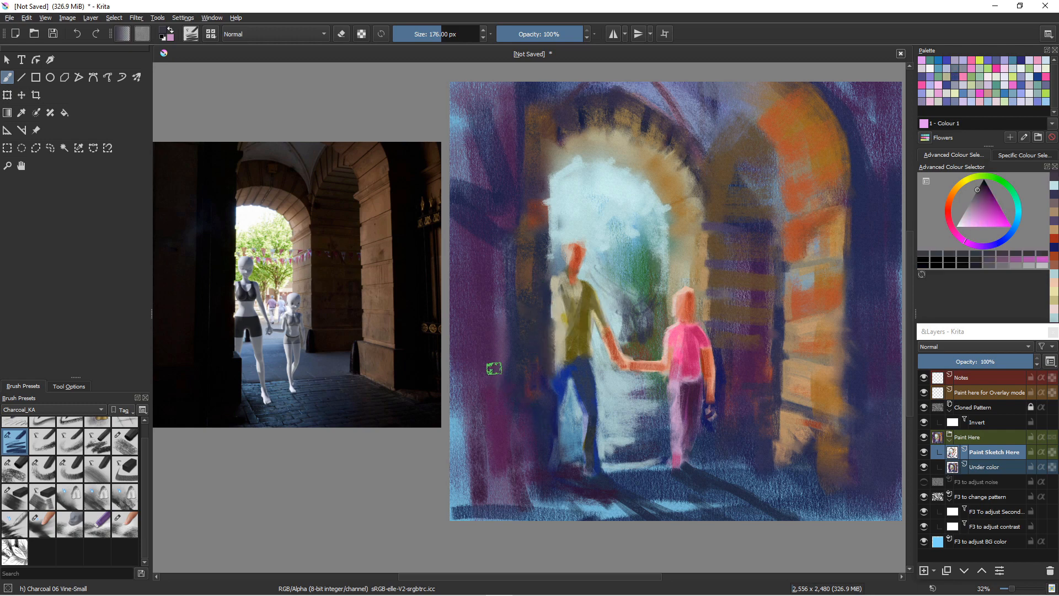
key(ctrl)
ctrl+click(639, 466)
click(978, 215)
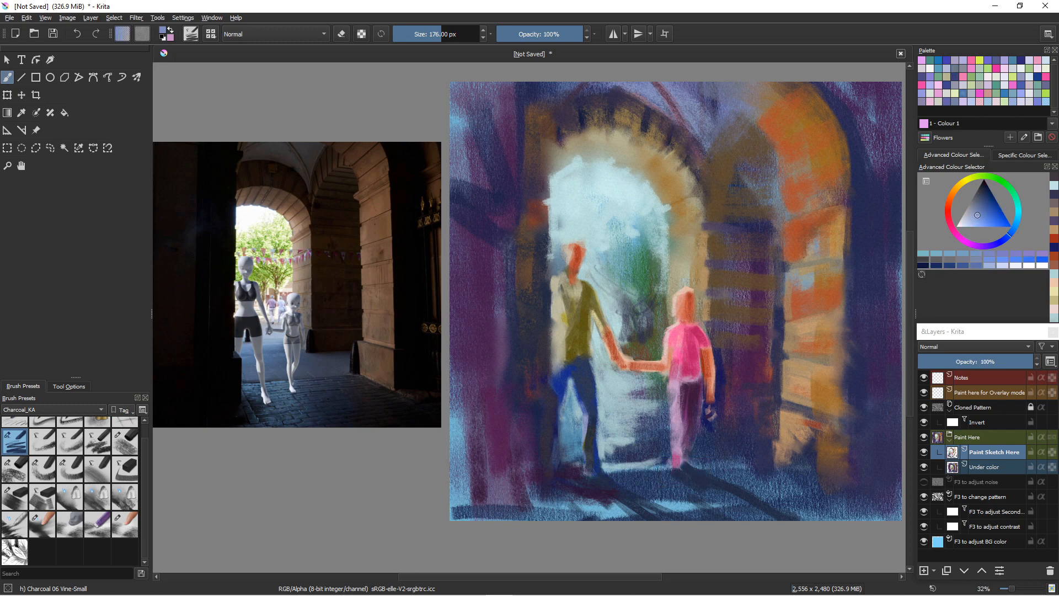
mouse_move(711, 444)
mouse_down()
mouse_move(767, 443)
mouse_move(732, 444)
mouse_move(721, 417)
mouse_move(721, 442)
mouse_up()
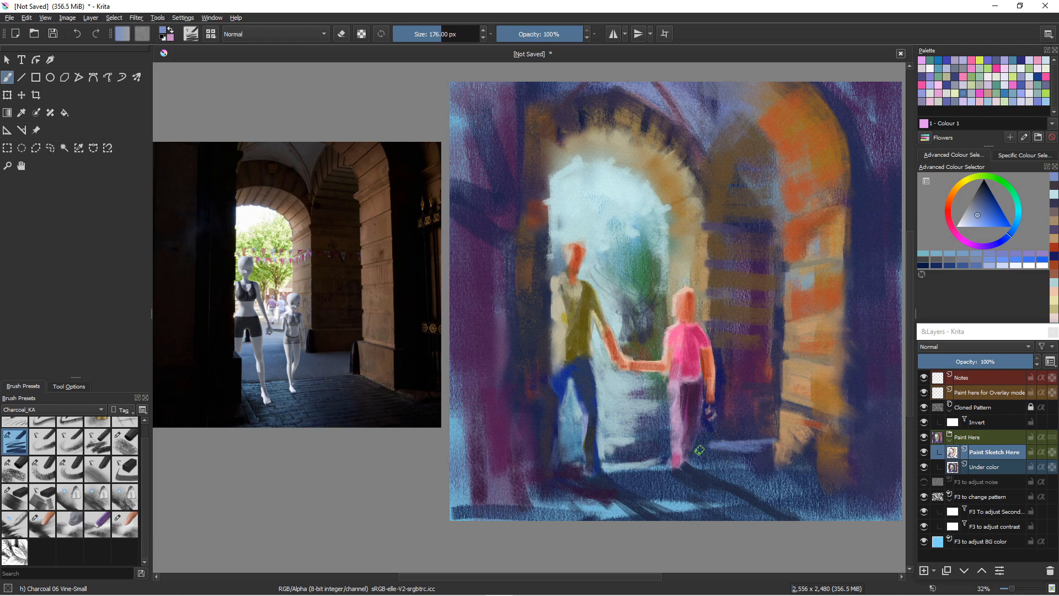
Enlarge the brush to 390 px and paint muted blue light across the ground around the figures' feet and shadows.
key(bracketright)
key(bracketright)
key(bracketright)
key(bracketright)
key(bracketright)
key(bracketright)
key(bracketright)
key(bracketright)
key(bracketright)
key(bracketright)
key(bracketright)
key(bracketright)
mouse_move(696, 451)
mouse_down()
mouse_move(779, 469)
mouse_move(696, 460)
mouse_move(771, 502)
mouse_up()
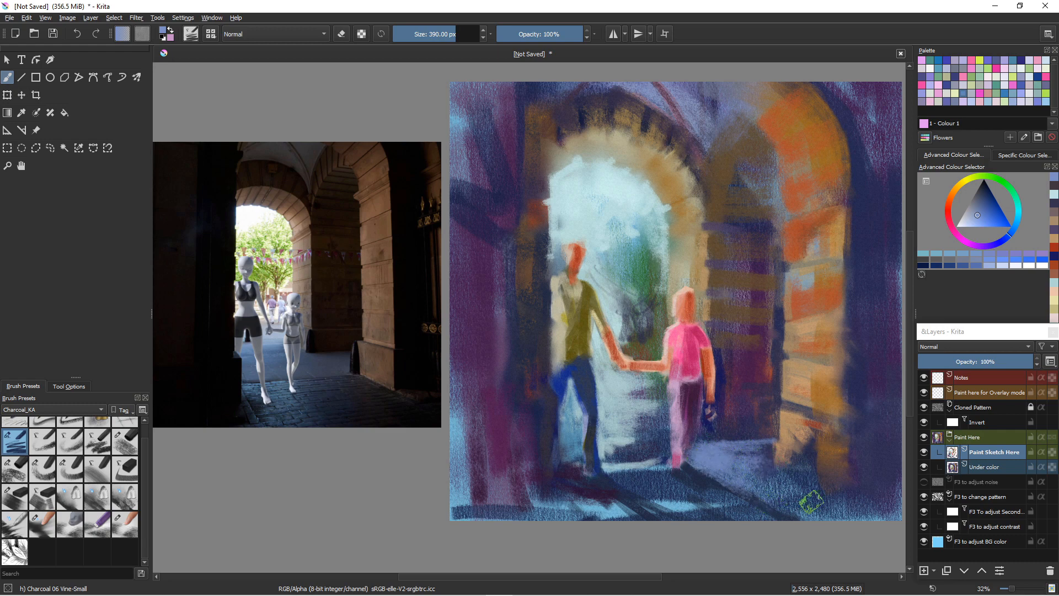
mouse_move(619, 453)
mouse_down()
mouse_move(665, 448)
mouse_move(612, 463)
mouse_move(626, 476)
mouse_move(642, 463)
mouse_up()
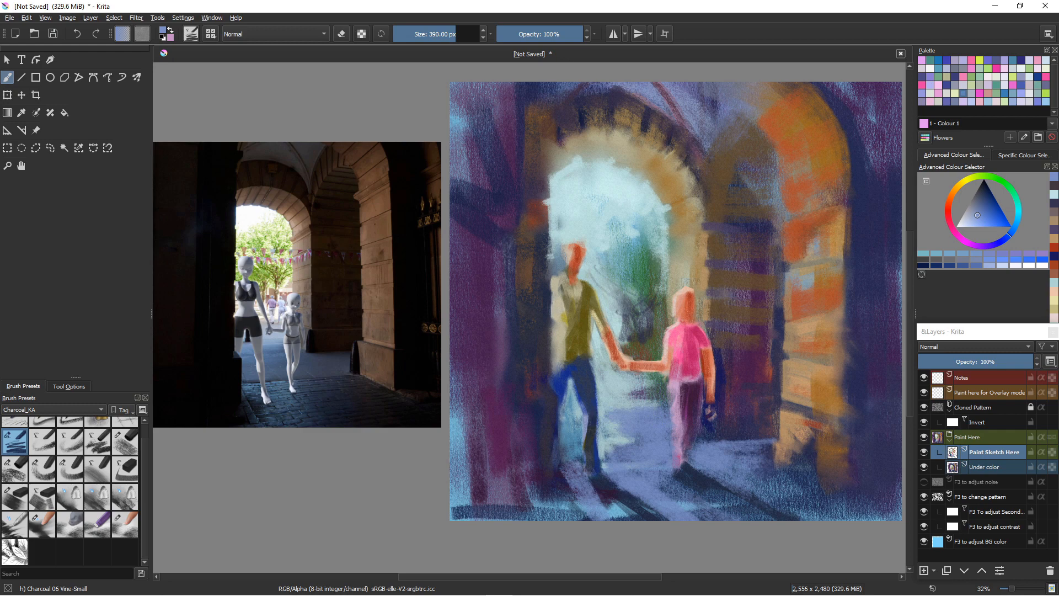
Blend the ground around the feet, the dark wall beside the adult and the arched recess with the Charcoal 20 Blend-Rag2 brush.
key(slash)
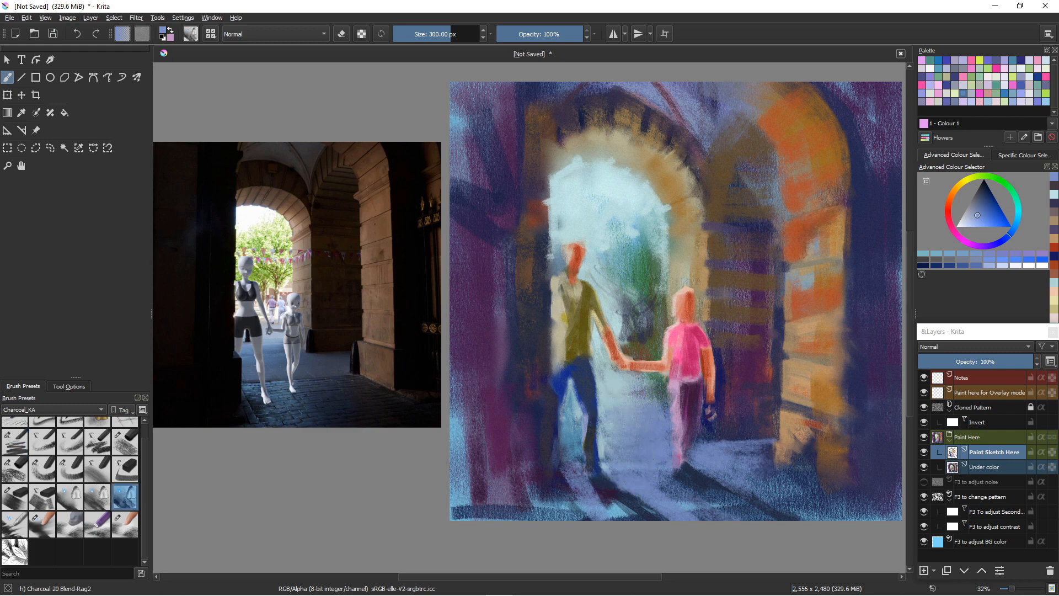
mouse_move(596, 470)
mouse_down()
mouse_move(613, 454)
mouse_move(601, 468)
mouse_move(621, 472)
mouse_up()
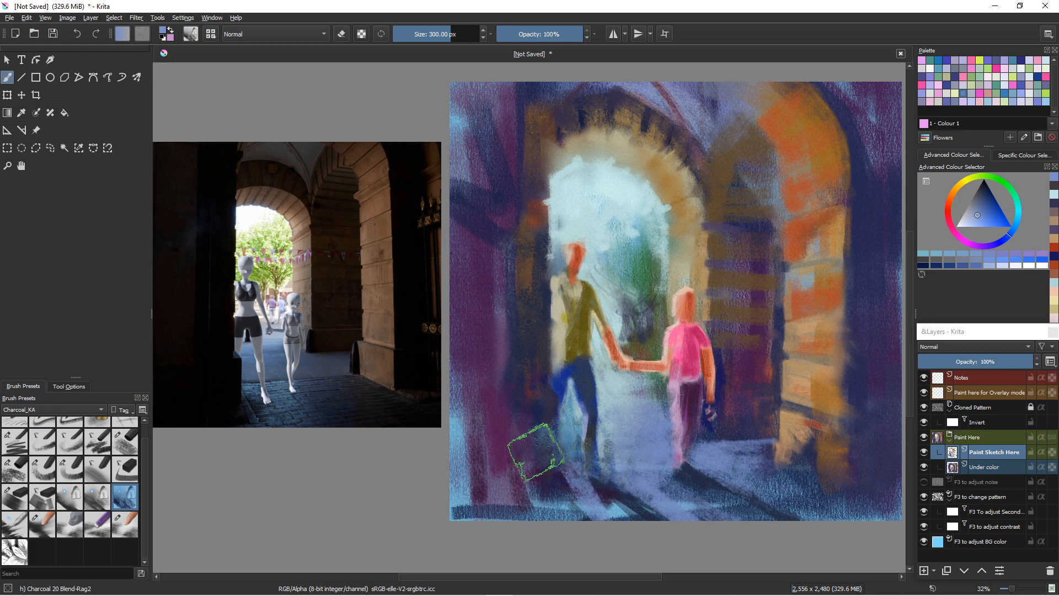
mouse_move(487, 383)
mouse_down()
mouse_move(546, 502)
mouse_move(457, 467)
mouse_up()
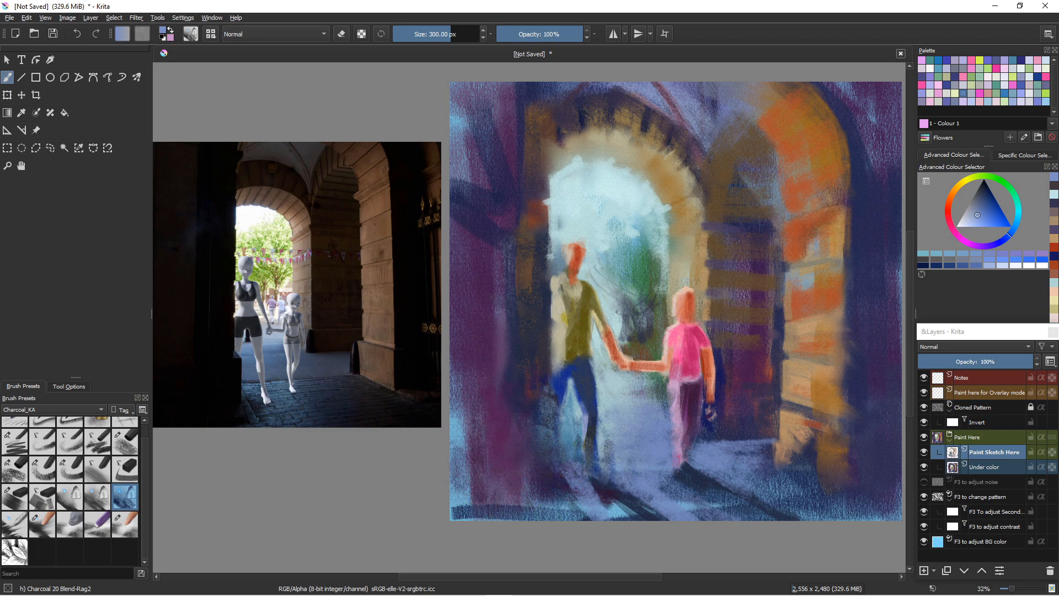
mouse_move(676, 444)
mouse_down()
mouse_move(659, 436)
mouse_move(687, 437)
mouse_move(700, 461)
mouse_move(736, 431)
mouse_move(717, 441)
mouse_up()
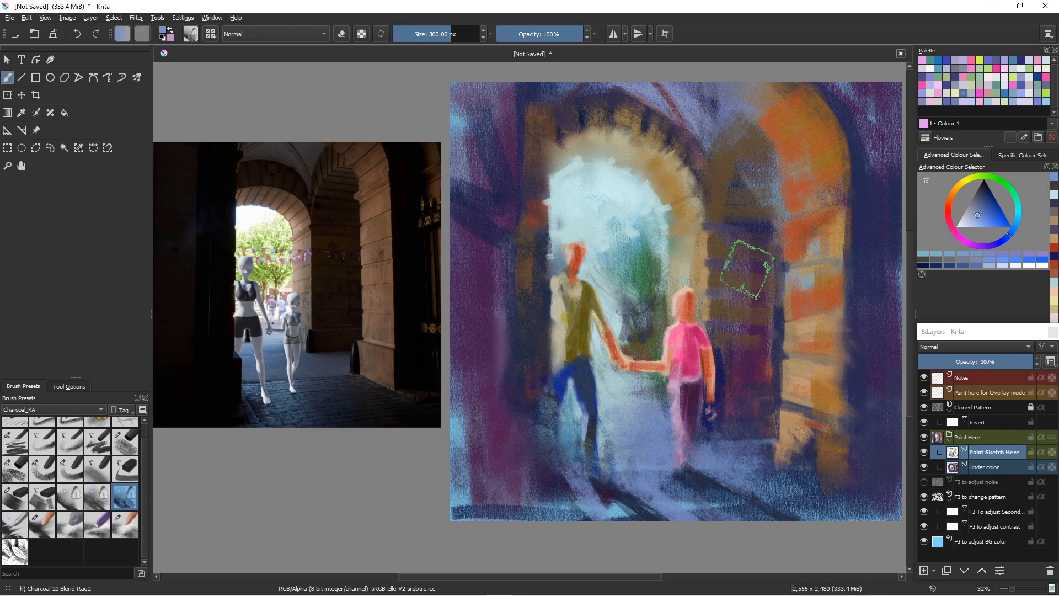
mouse_move(749, 191)
mouse_down()
mouse_move(754, 220)
mouse_move(761, 206)
mouse_up()
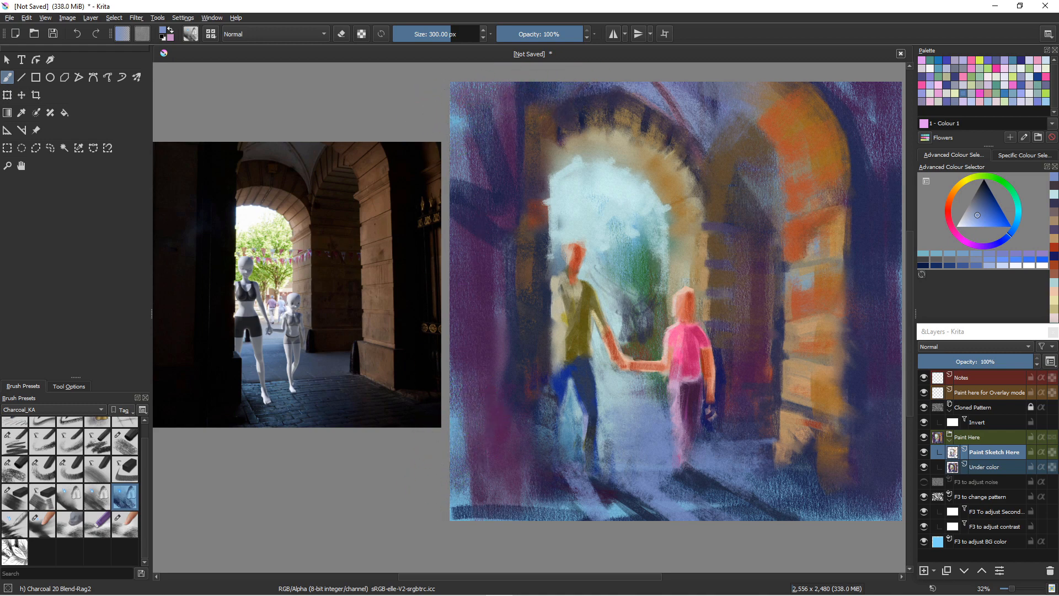
Choose the Charcoal 02 Pencil-SoftGrain brush at 47 px and sign the artist's name in blue in the painting's lower-left corner.
scroll(70, 490, up, 1)
click(42, 430)
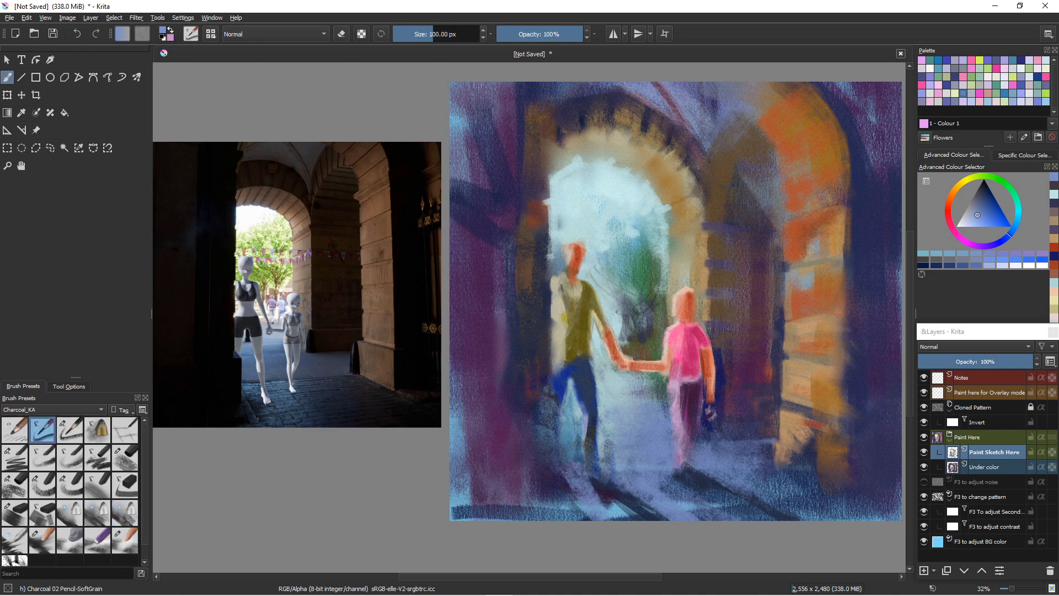
key(bracketleft)
key(bracketleft)
key(bracketleft)
key(bracketleft)
key(bracketleft)
key(bracketleft)
key(bracketleft)
key(bracketleft)
key(bracketleft)
key(bracketleft)
right_click(487, 497)
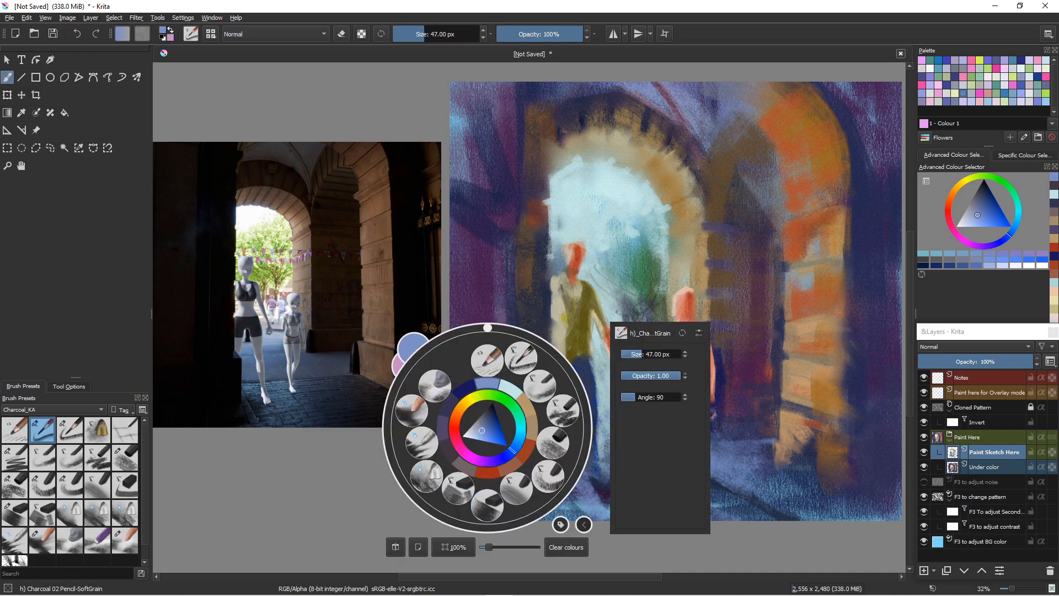
click(332, 454)
mouse_move(486, 472)
mouse_down()
mouse_move(491, 495)
mouse_move(495, 471)
mouse_move(492, 494)
mouse_move(550, 498)
mouse_move(548, 472)
mouse_move(561, 505)
mouse_up()
drag(565, 492, 537, 486)
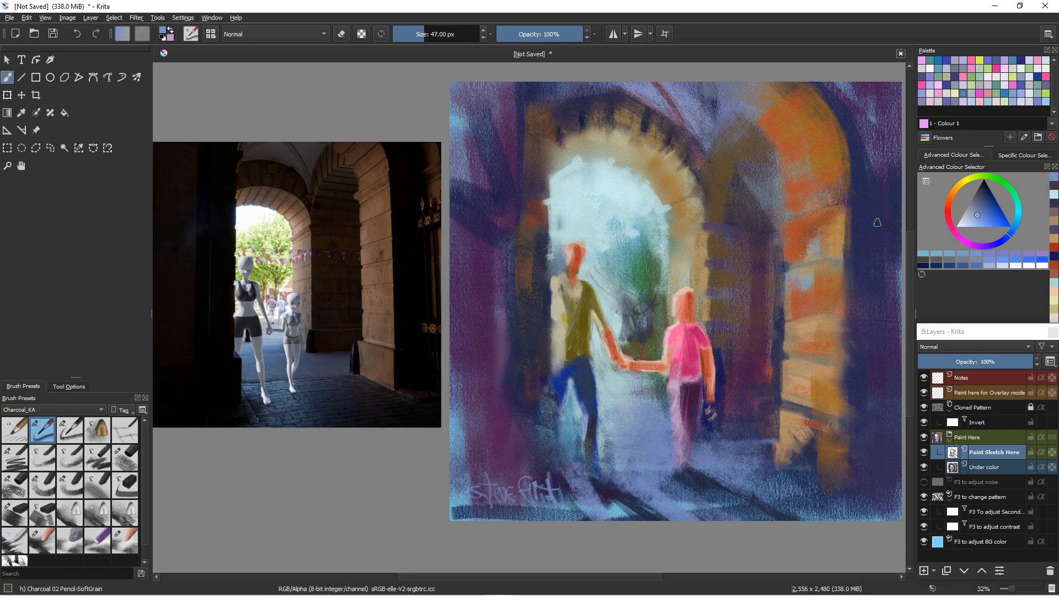
Sample dark navy from the shadowed wall, enlarge the brush to 59 px and paint the orange pillar's outer edge and stone joints.
key(ctrl)
ctrl+click(862, 248)
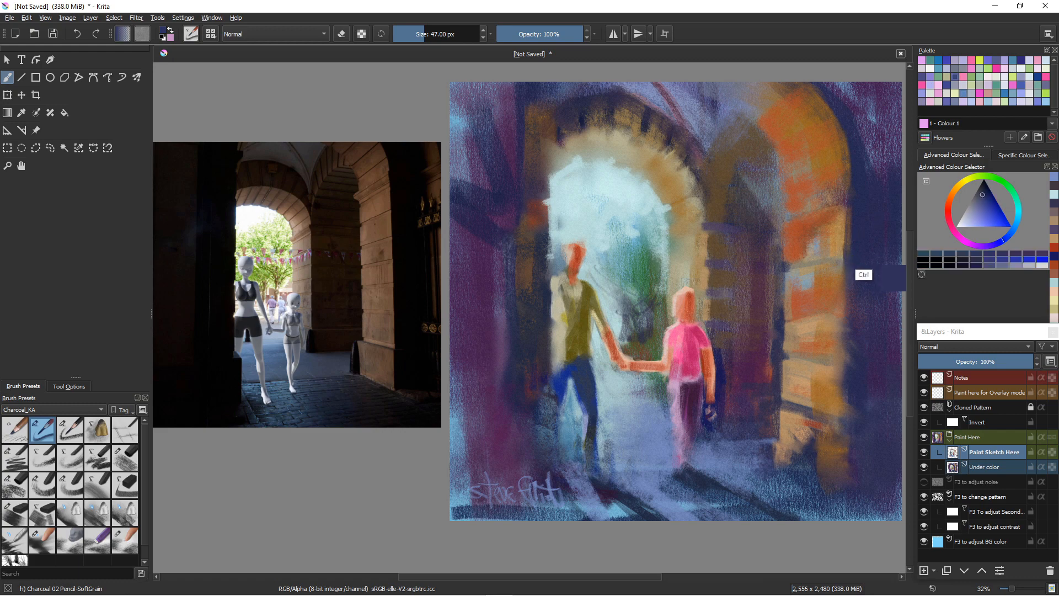
key(bracketright)
key(bracketright)
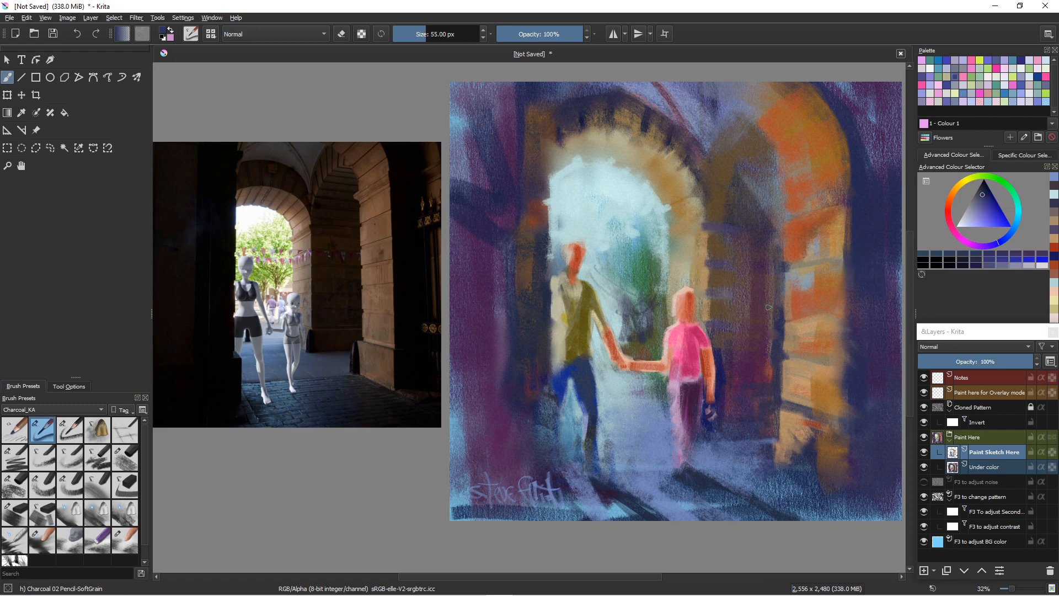
drag(849, 265, 849, 435)
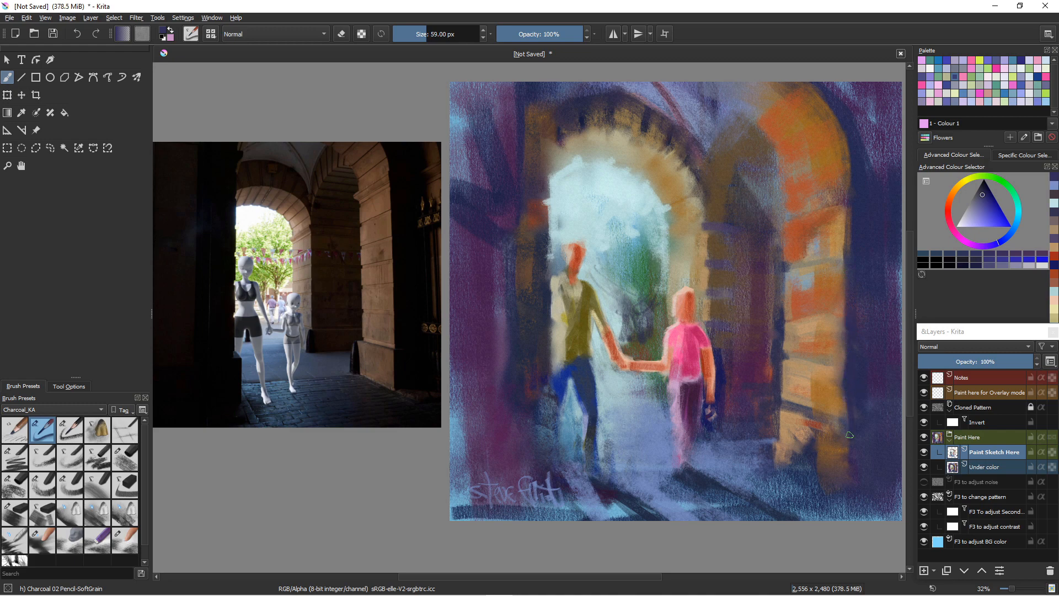
mouse_move(850, 398)
mouse_down()
mouse_move(850, 421)
mouse_move(814, 416)
mouse_move(840, 423)
mouse_up()
drag(850, 364, 827, 365)
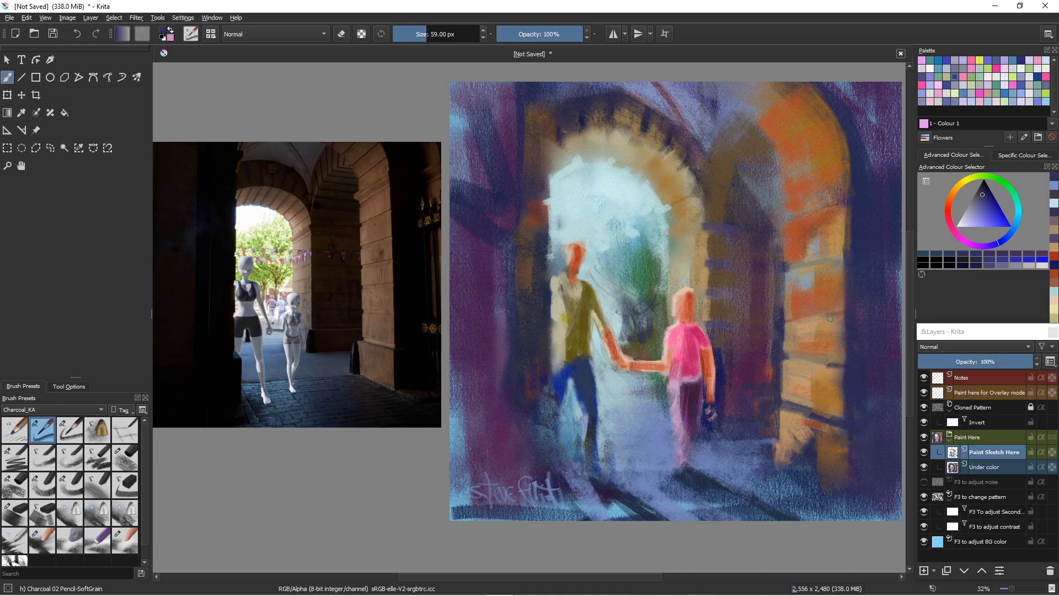
drag(845, 316, 816, 316)
mouse_move(832, 265)
mouse_down()
mouse_move(848, 260)
mouse_move(836, 265)
mouse_up()
Change the colour to pale lavender, enlarge the brush to 188 px and highlight the stone joints of the orange pillar.
click(969, 216)
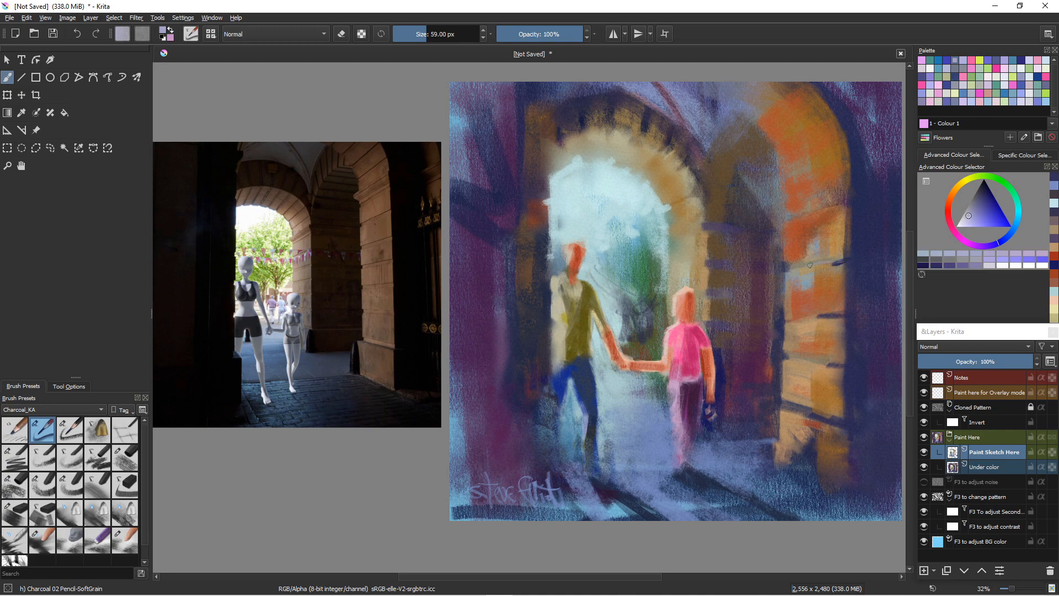
drag(810, 265, 810, 266)
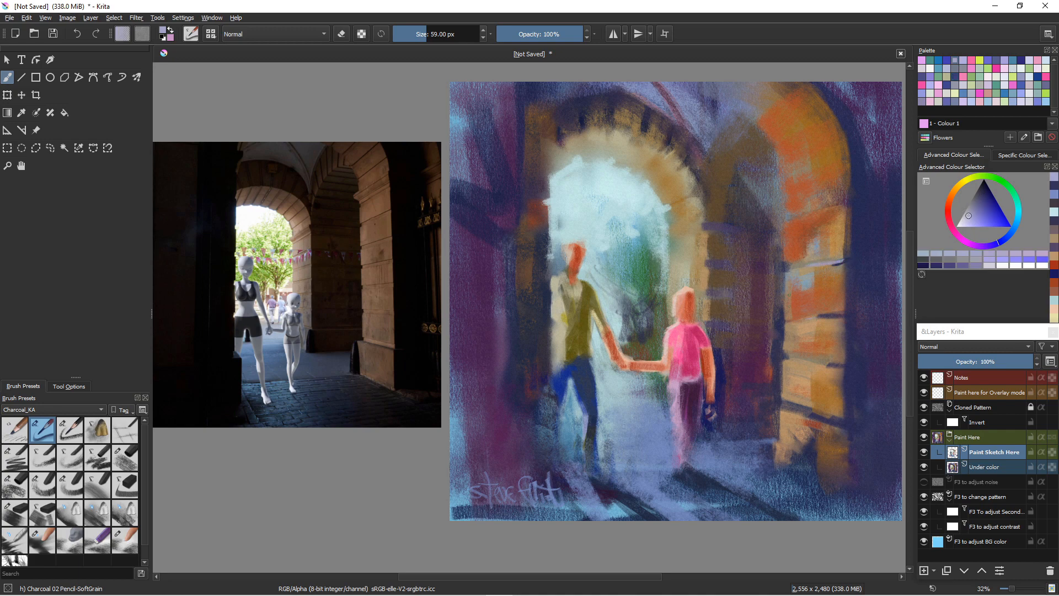
key(bracketright)
key(bracketright)
key(bracketright)
key(bracketright)
key(bracketright)
key(bracketright)
key(bracketright)
drag(839, 316, 811, 320)
key(bracketright)
key(bracketright)
key(bracketright)
key(bracketright)
key(bracketright)
key(bracketright)
key(bracketright)
key(bracketright)
key(bracketright)
key(bracketright)
drag(824, 314, 807, 318)
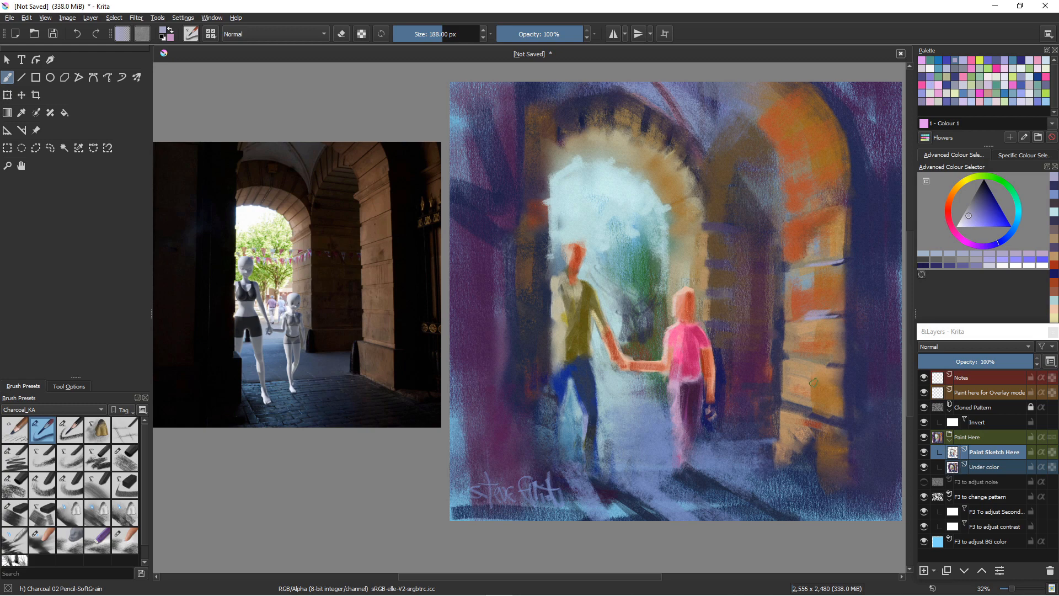
drag(846, 364, 815, 365)
Reduce the brush to 176 px and add lavender highlights to the joints along the upper curve of the orange arch.
key(bracketleft)
drag(852, 195, 808, 206)
drag(852, 145, 828, 153)
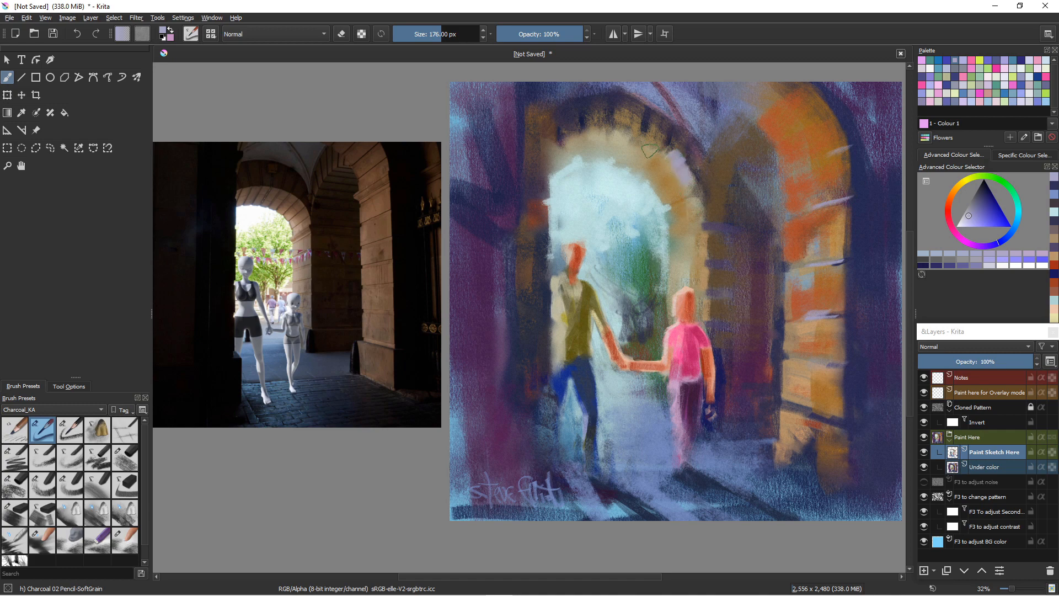
Paint pale lavender highlights along the curved stones and inner rim of the arch framing the two figures.
drag(669, 141, 649, 149)
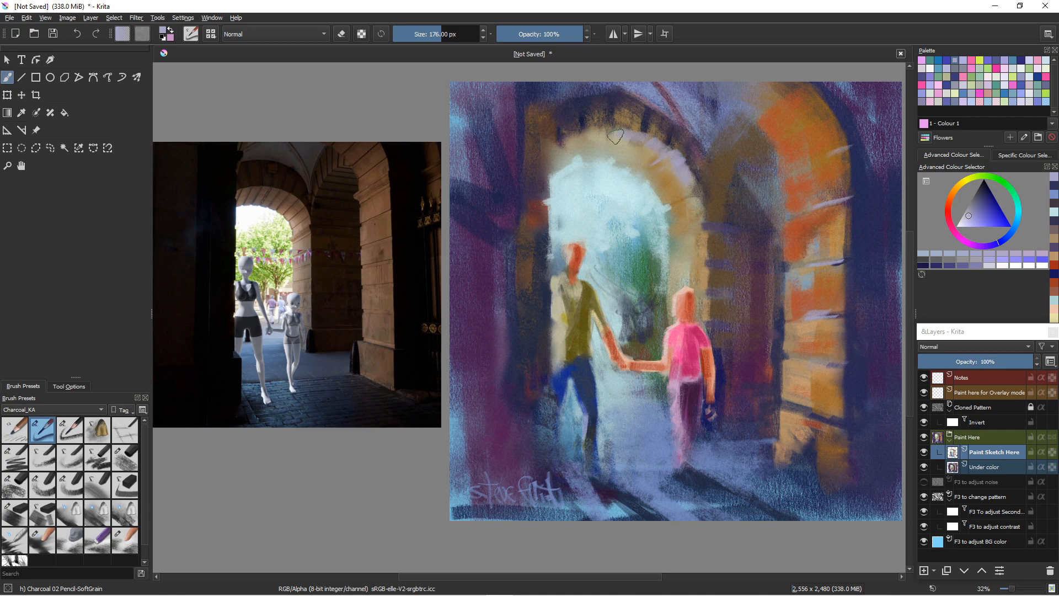
drag(620, 136, 604, 134)
drag(695, 222, 696, 256)
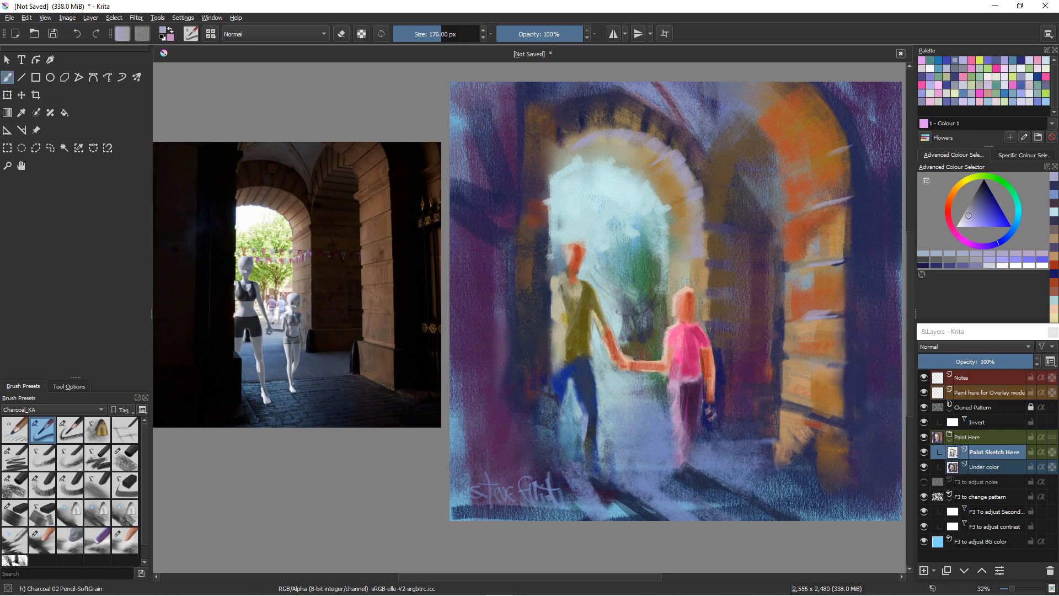
drag(572, 152, 562, 174)
Paint near-white light in the archway opening above the adult and blend it over the arch edge with the Charcoal 20 Blend-Rag2 brush.
click(964, 223)
mouse_move(563, 171)
mouse_down()
mouse_move(586, 205)
mouse_move(582, 177)
mouse_move(560, 178)
mouse_move(575, 167)
mouse_move(589, 196)
mouse_move(563, 173)
mouse_move(555, 223)
mouse_move(562, 188)
mouse_move(593, 210)
mouse_move(573, 174)
mouse_move(600, 176)
mouse_move(584, 166)
mouse_move(644, 222)
mouse_move(610, 178)
mouse_move(617, 169)
mouse_move(641, 189)
mouse_up()
click(961, 223)
click(957, 226)
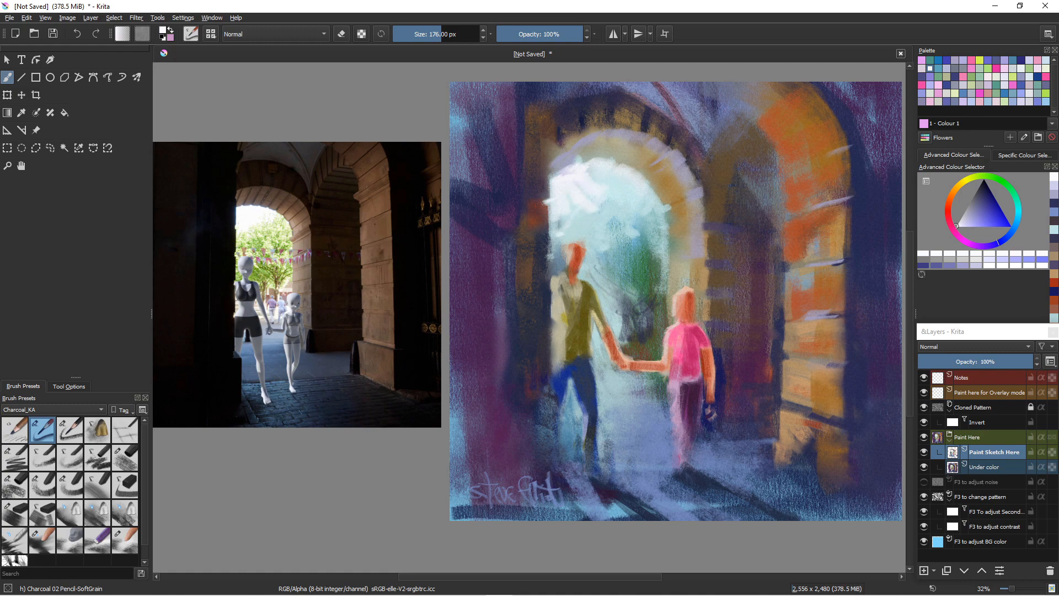
key(slash)
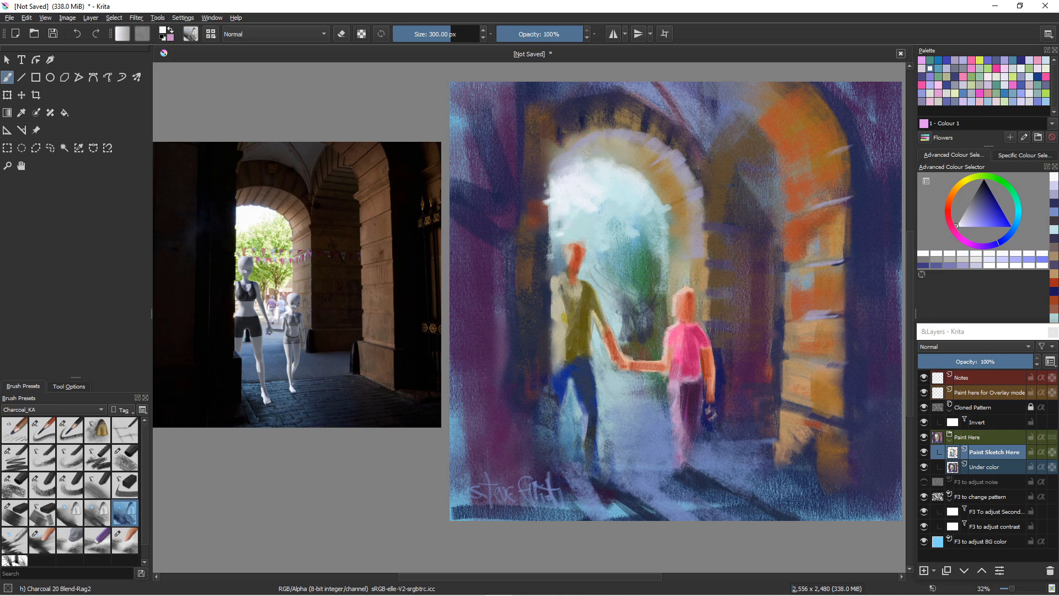
mouse_move(557, 208)
mouse_down()
mouse_move(538, 216)
mouse_move(539, 184)
mouse_move(507, 178)
mouse_up()
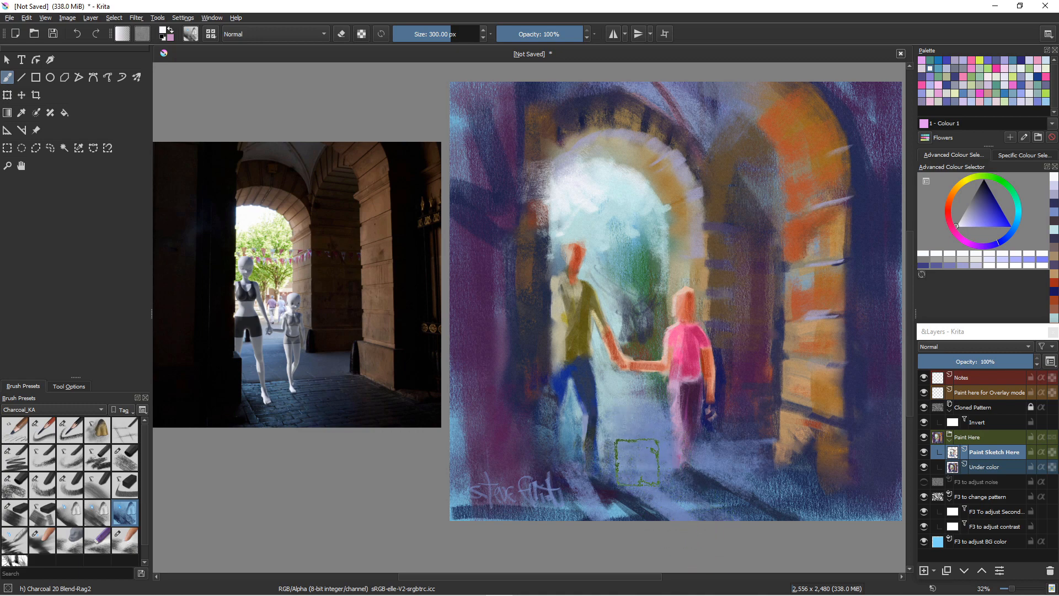
Sample blue from the ground near the child's shadow and change the colour to a dark blue.
ctrl+click(678, 495)
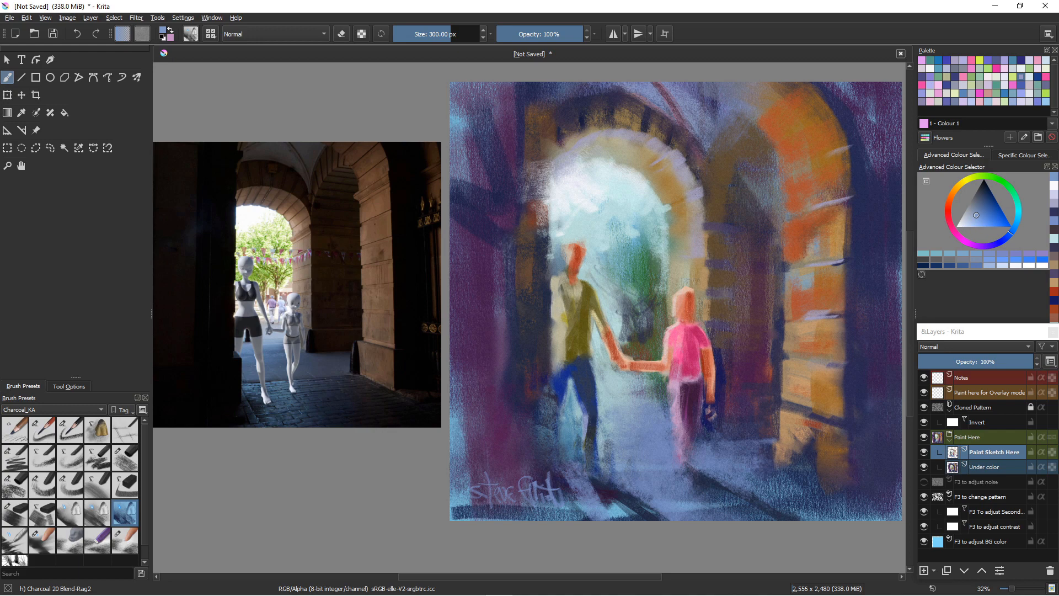
key(d)
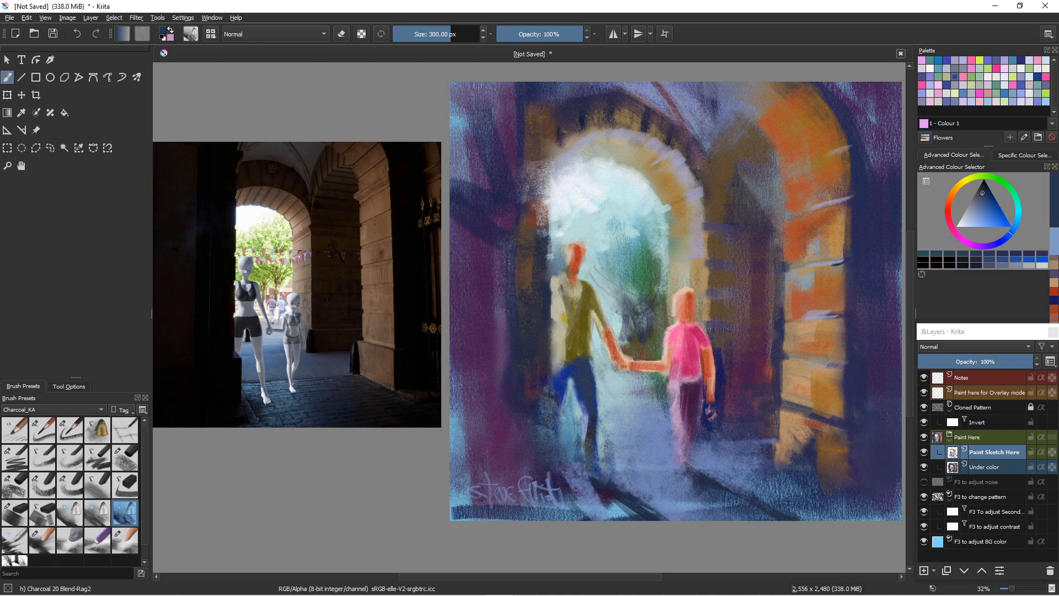